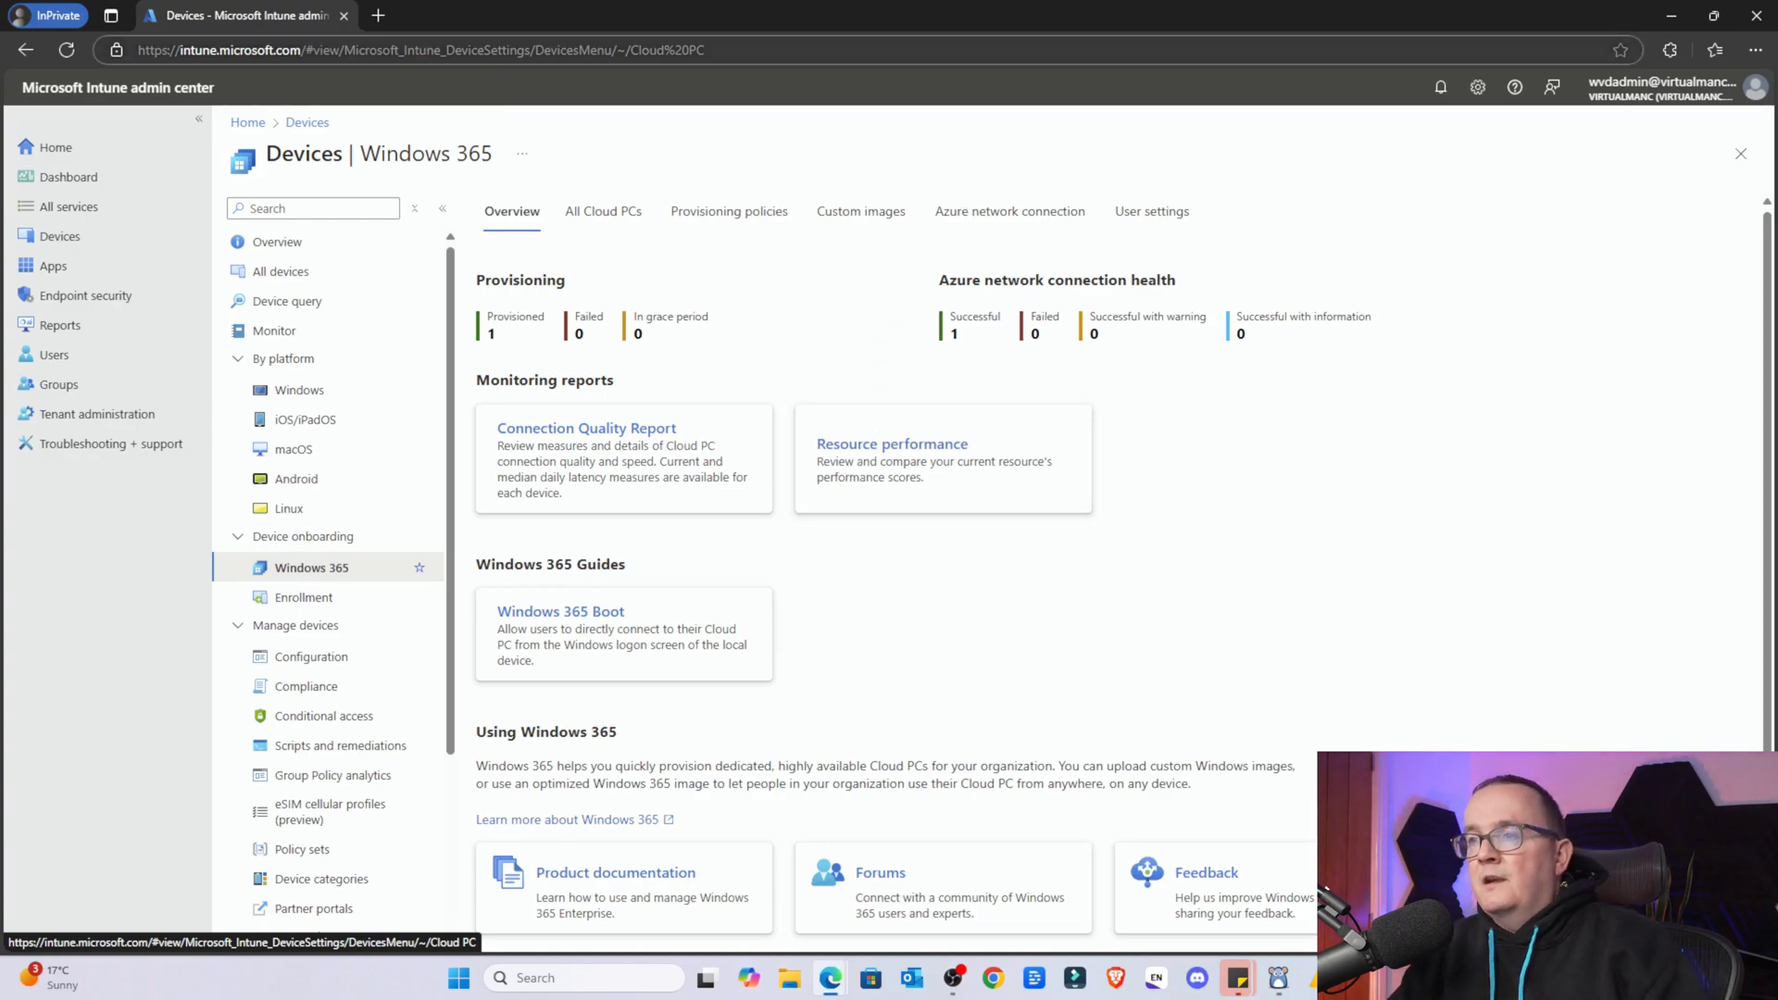
From the Provisioning policies list, launch the Create a provisioning policy wizard
{"action": "left_click", "coordinate": [720, 215]}
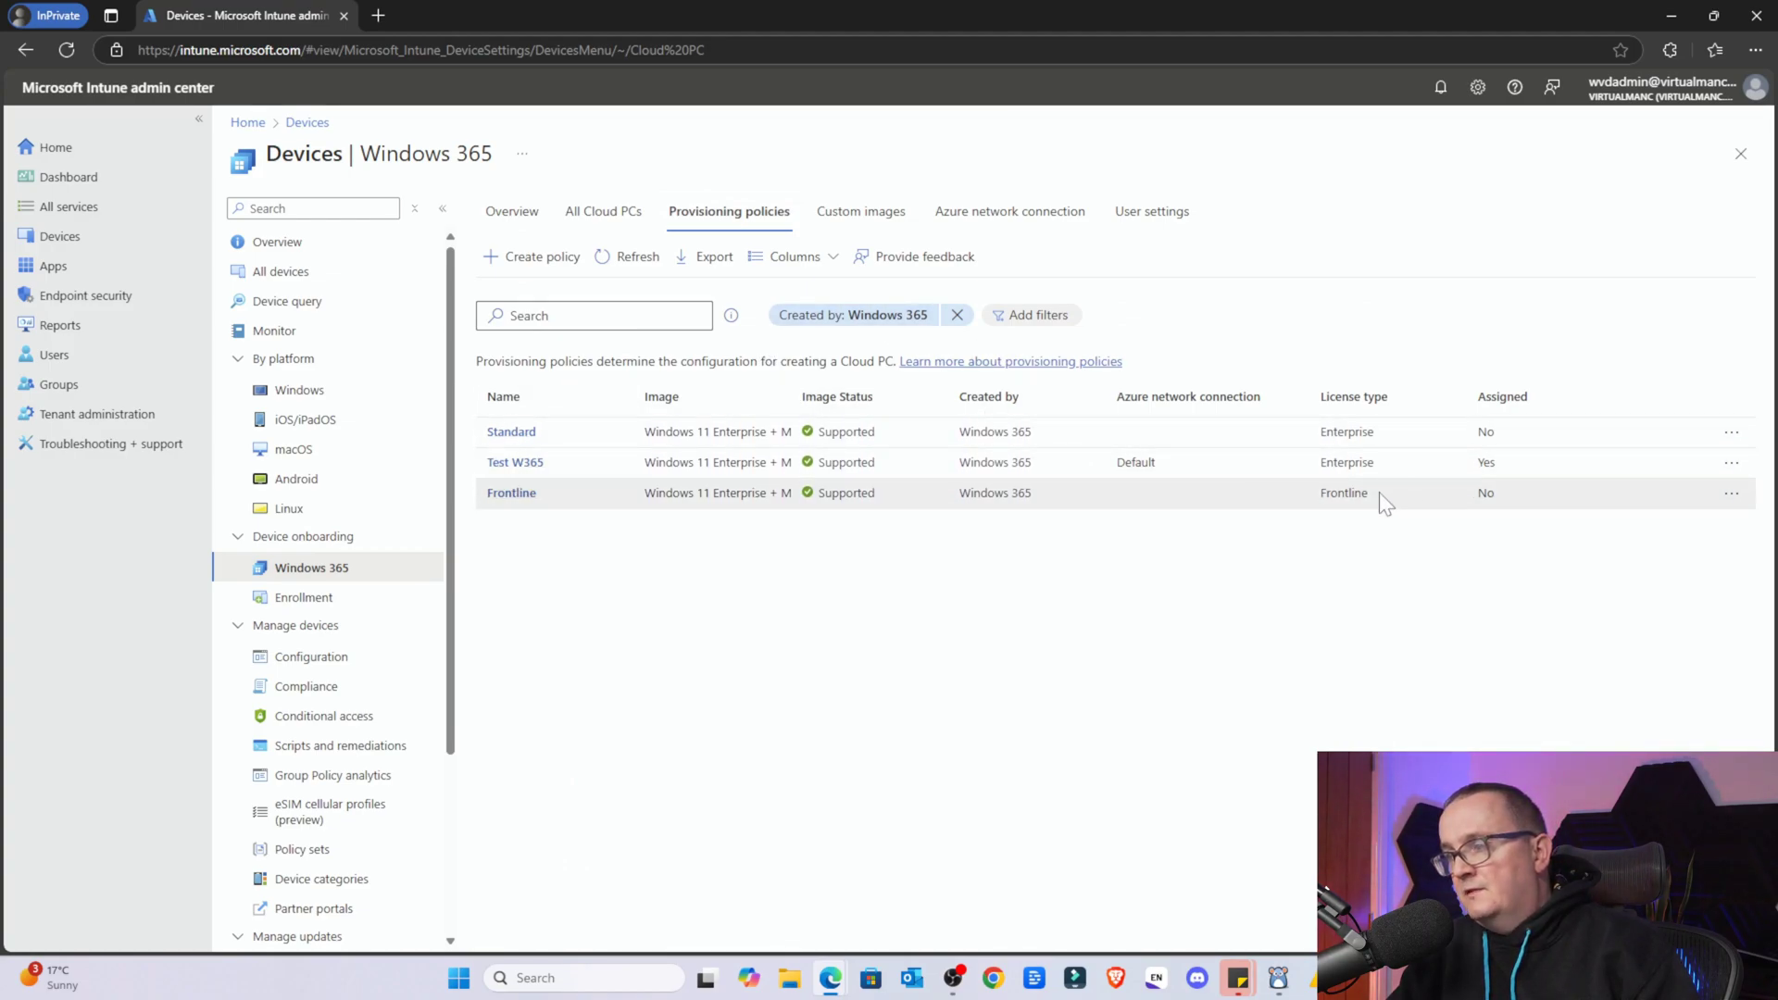
{"action": "left_click", "coordinate": [491, 260]}
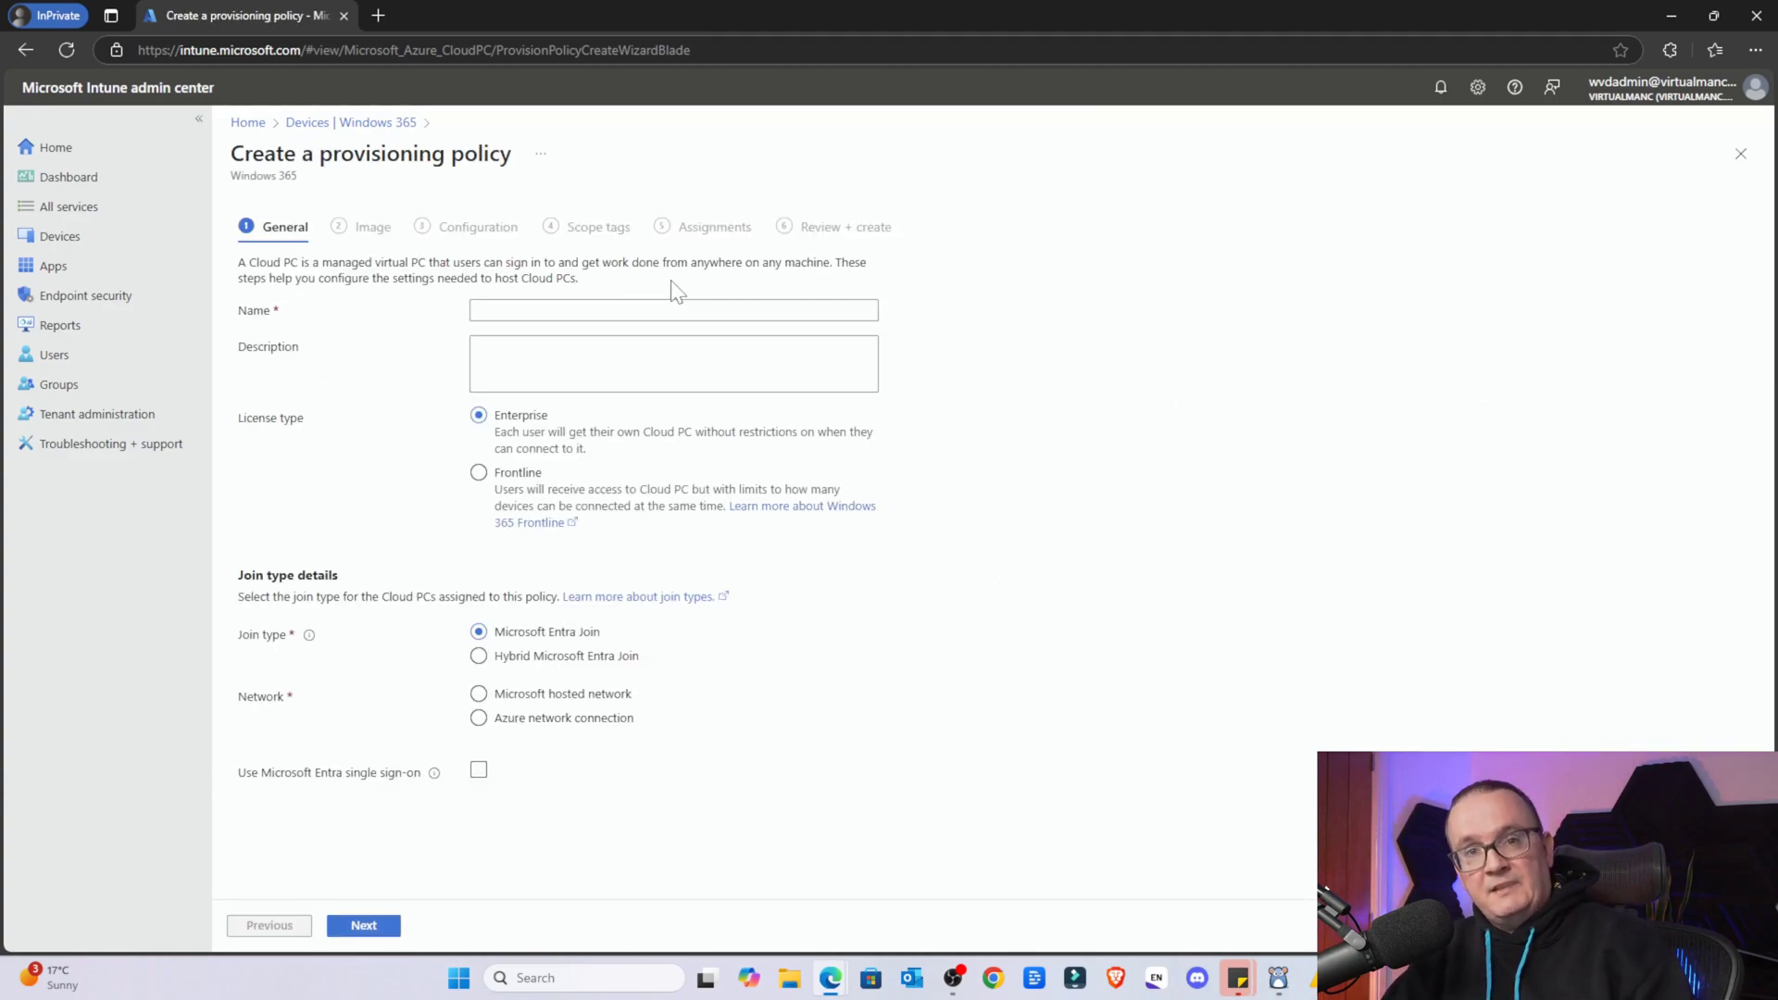
Load portal.azure.com in a new InPrivate tab and go to Microsoft Entra ID
{"action": "left_click", "coordinate": [380, 15]}
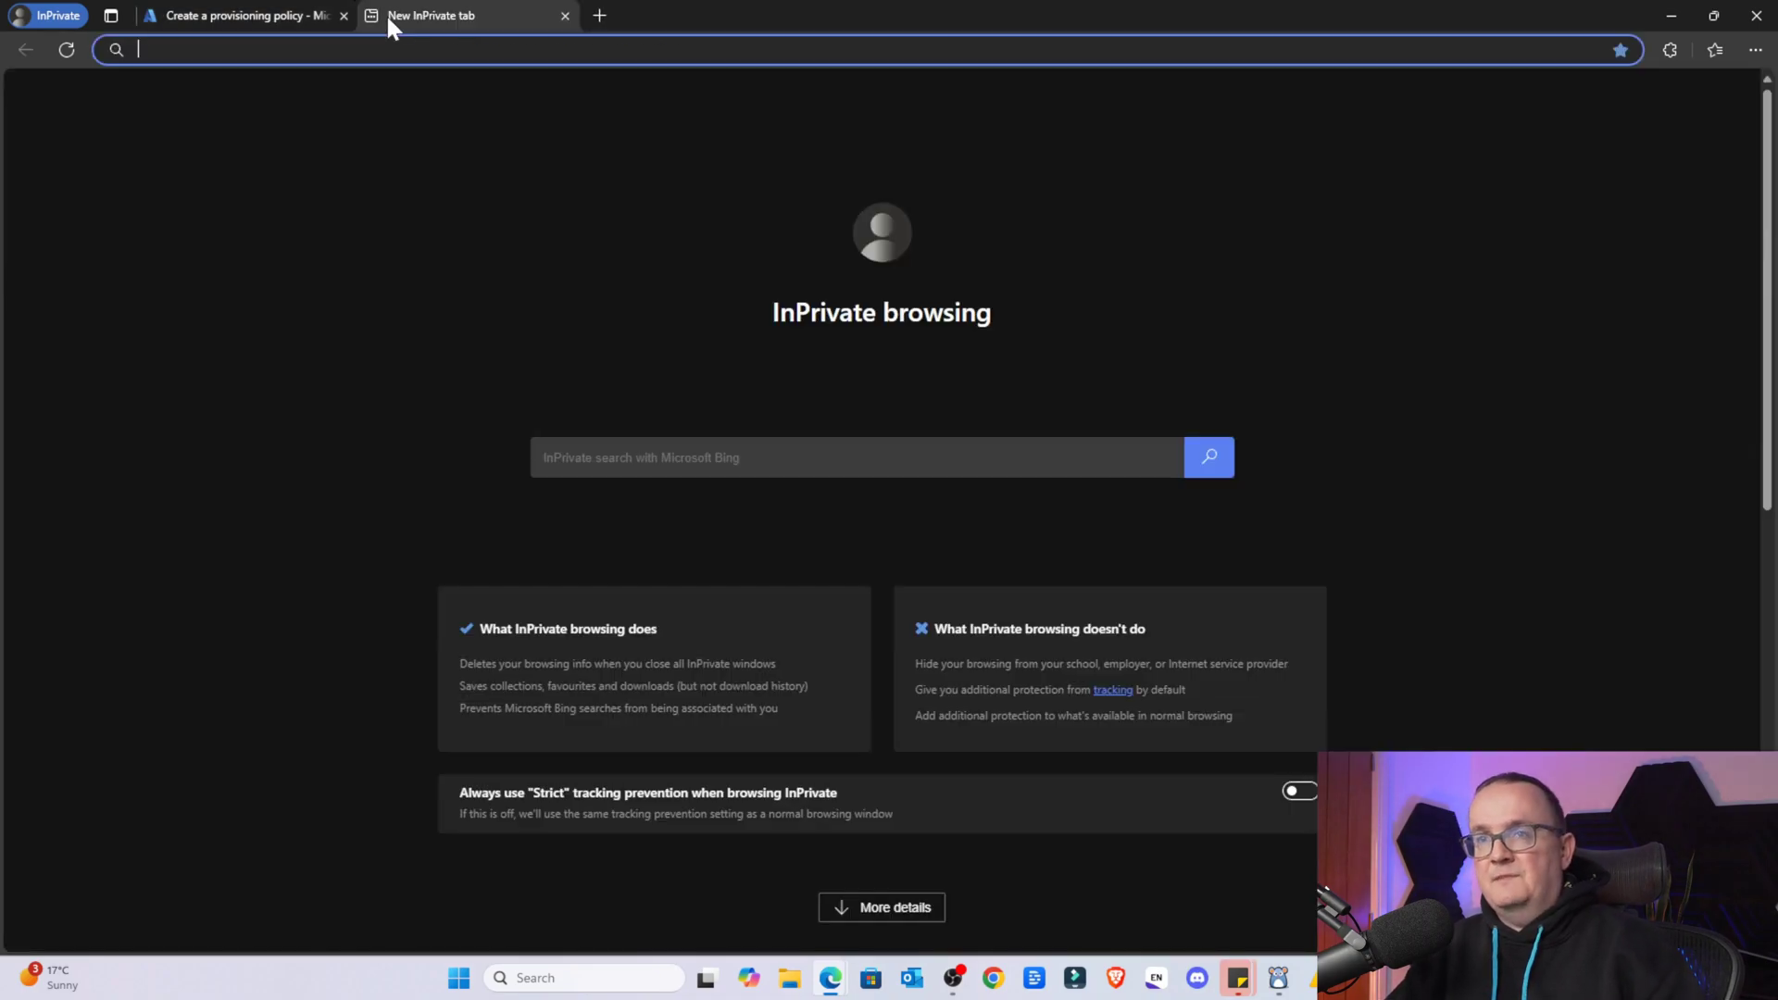
{"action": "type", "text": "htt"}
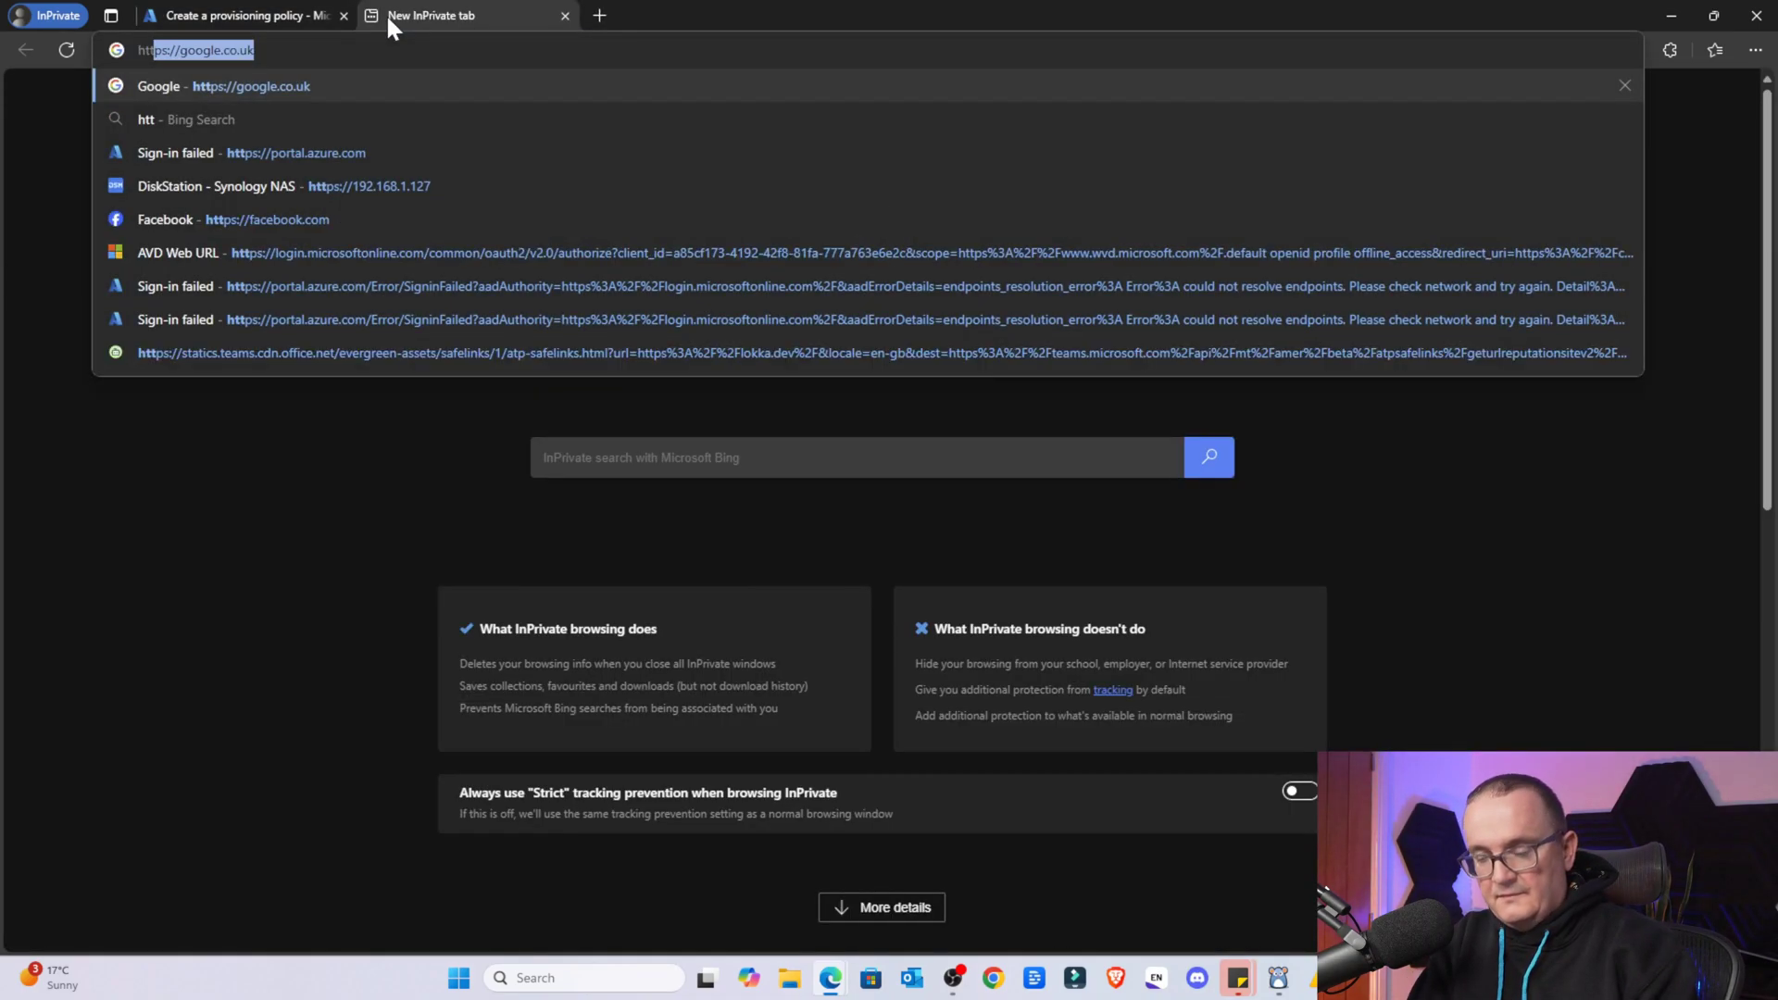
{"action": "type", "text": "ps://po"}
{"action": "key", "text": "Return"}
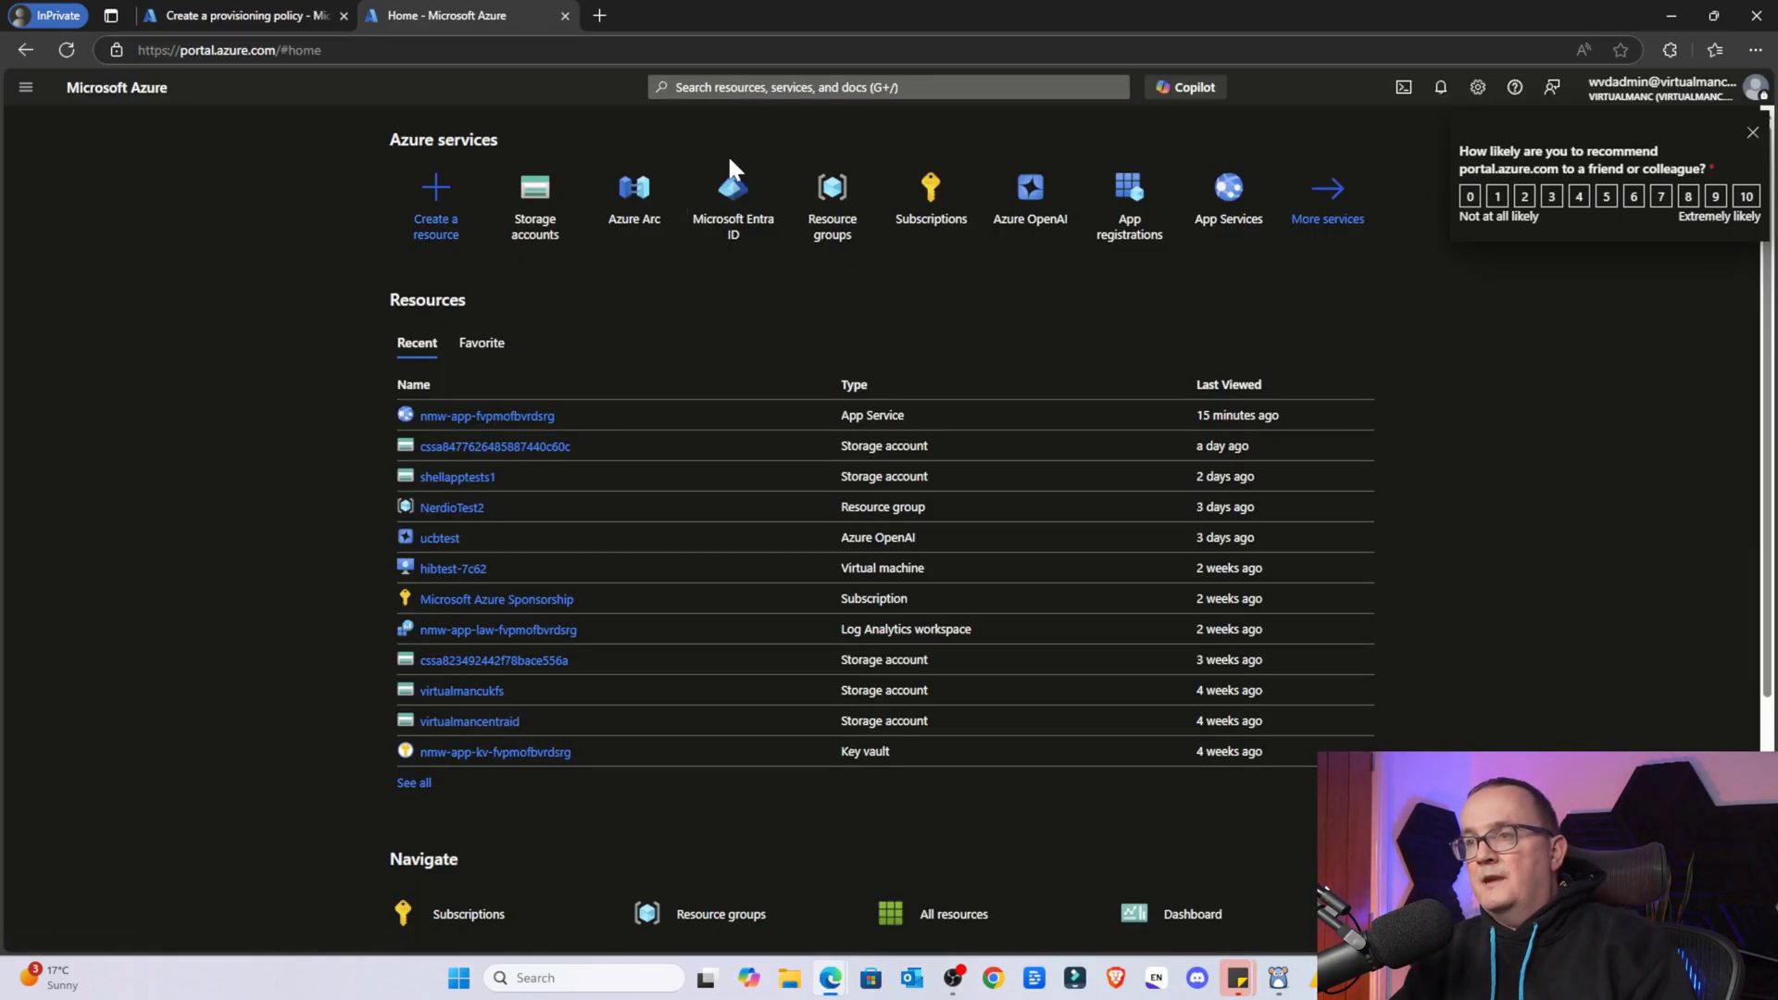
{"action": "left_click", "coordinate": [730, 185]}
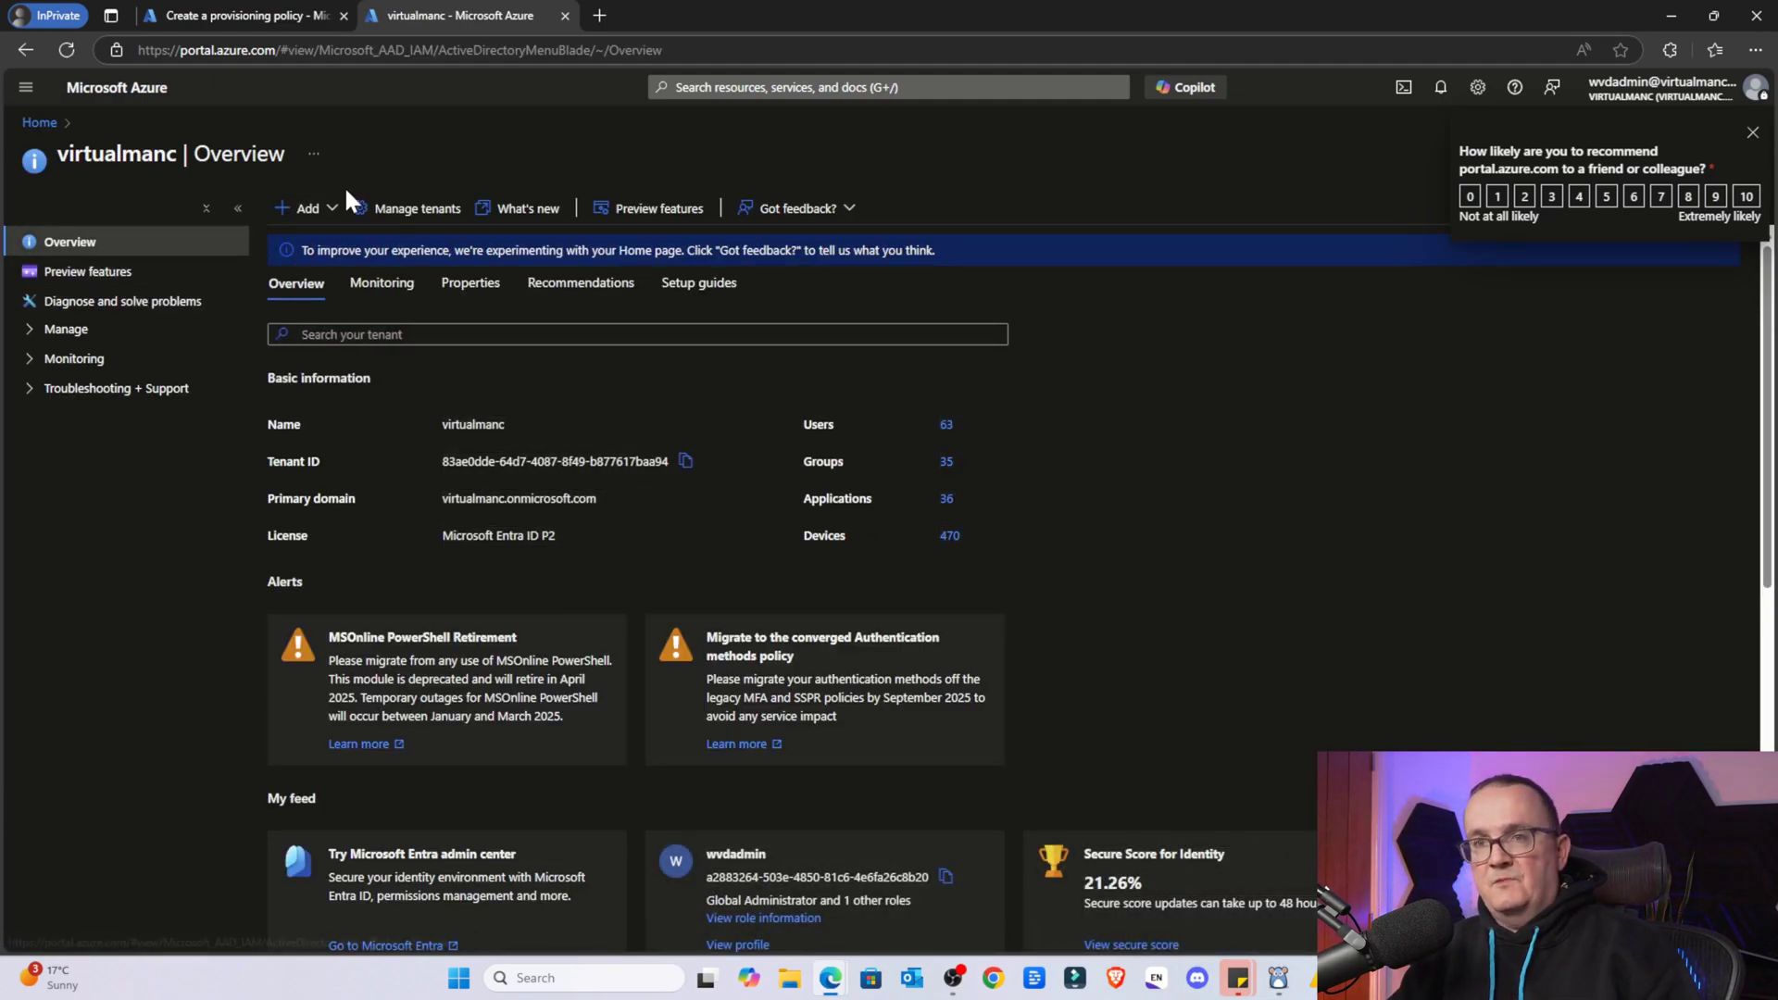
Look at the tenant's Users and password reset pages, then open the Entra ID Groups overview
{"action": "left_click", "coordinate": [61, 329]}
{"action": "left_click", "coordinate": [74, 360]}
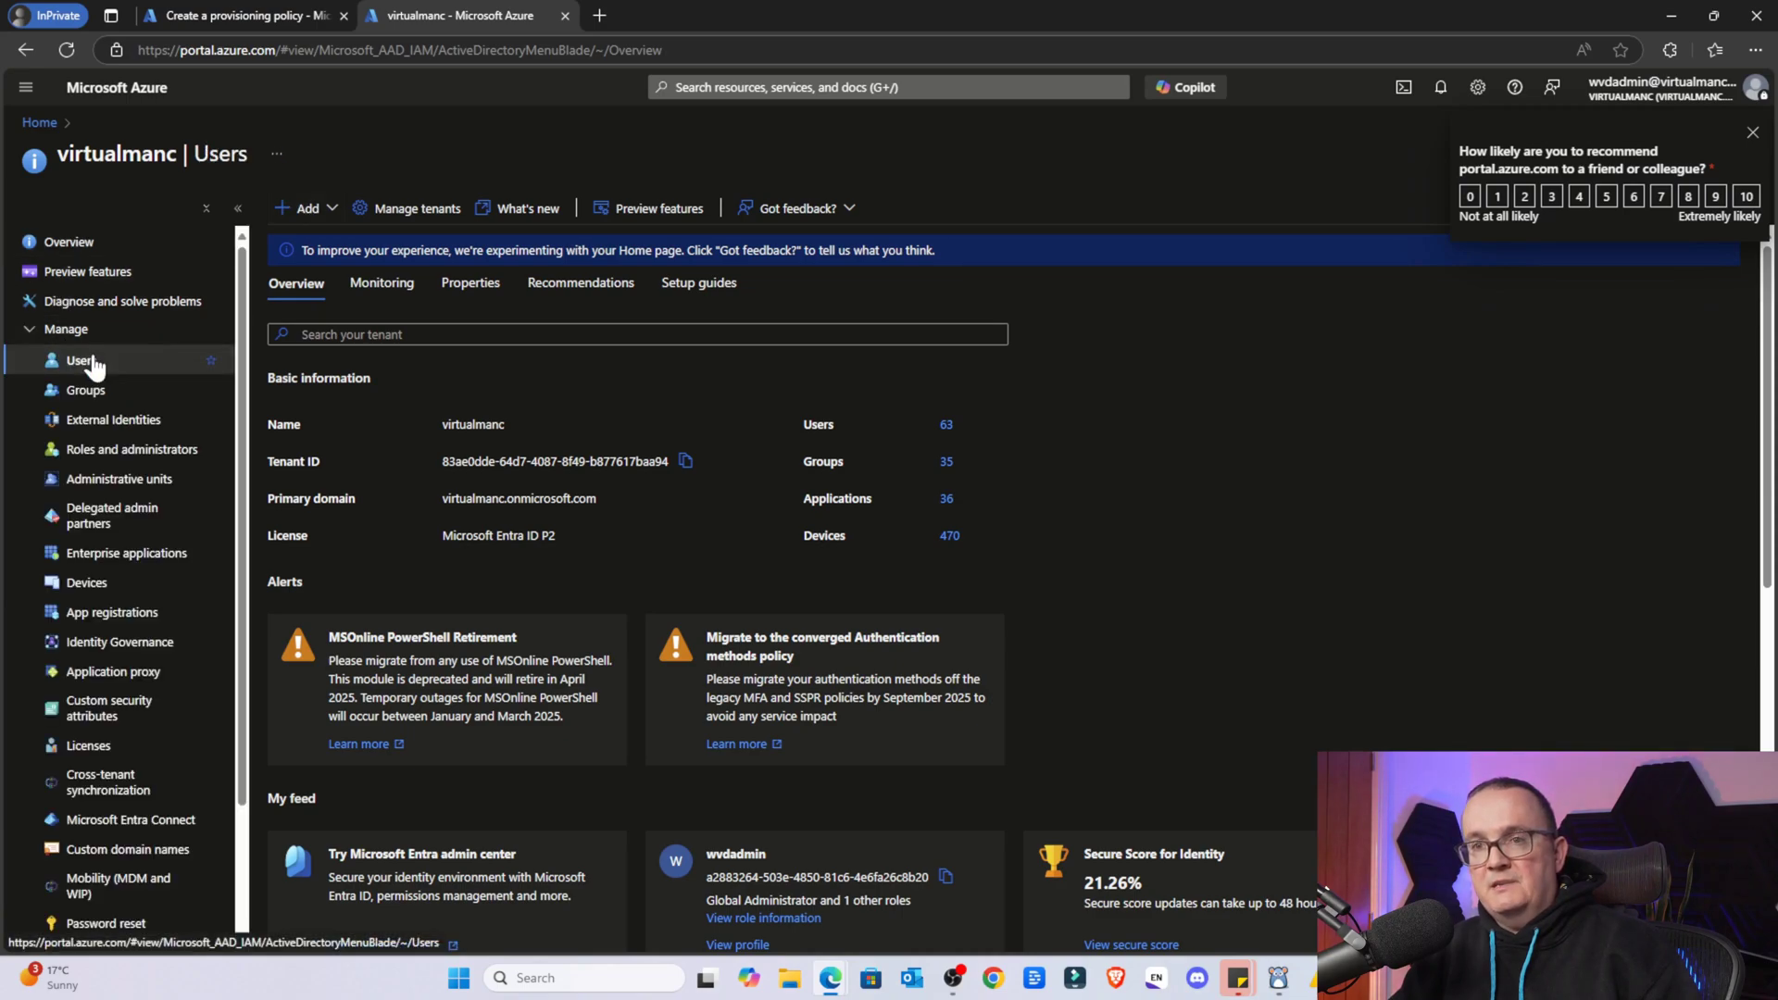
{"action": "left_click", "coordinate": [108, 392]}
{"action": "left_click", "coordinate": [37, 124]}
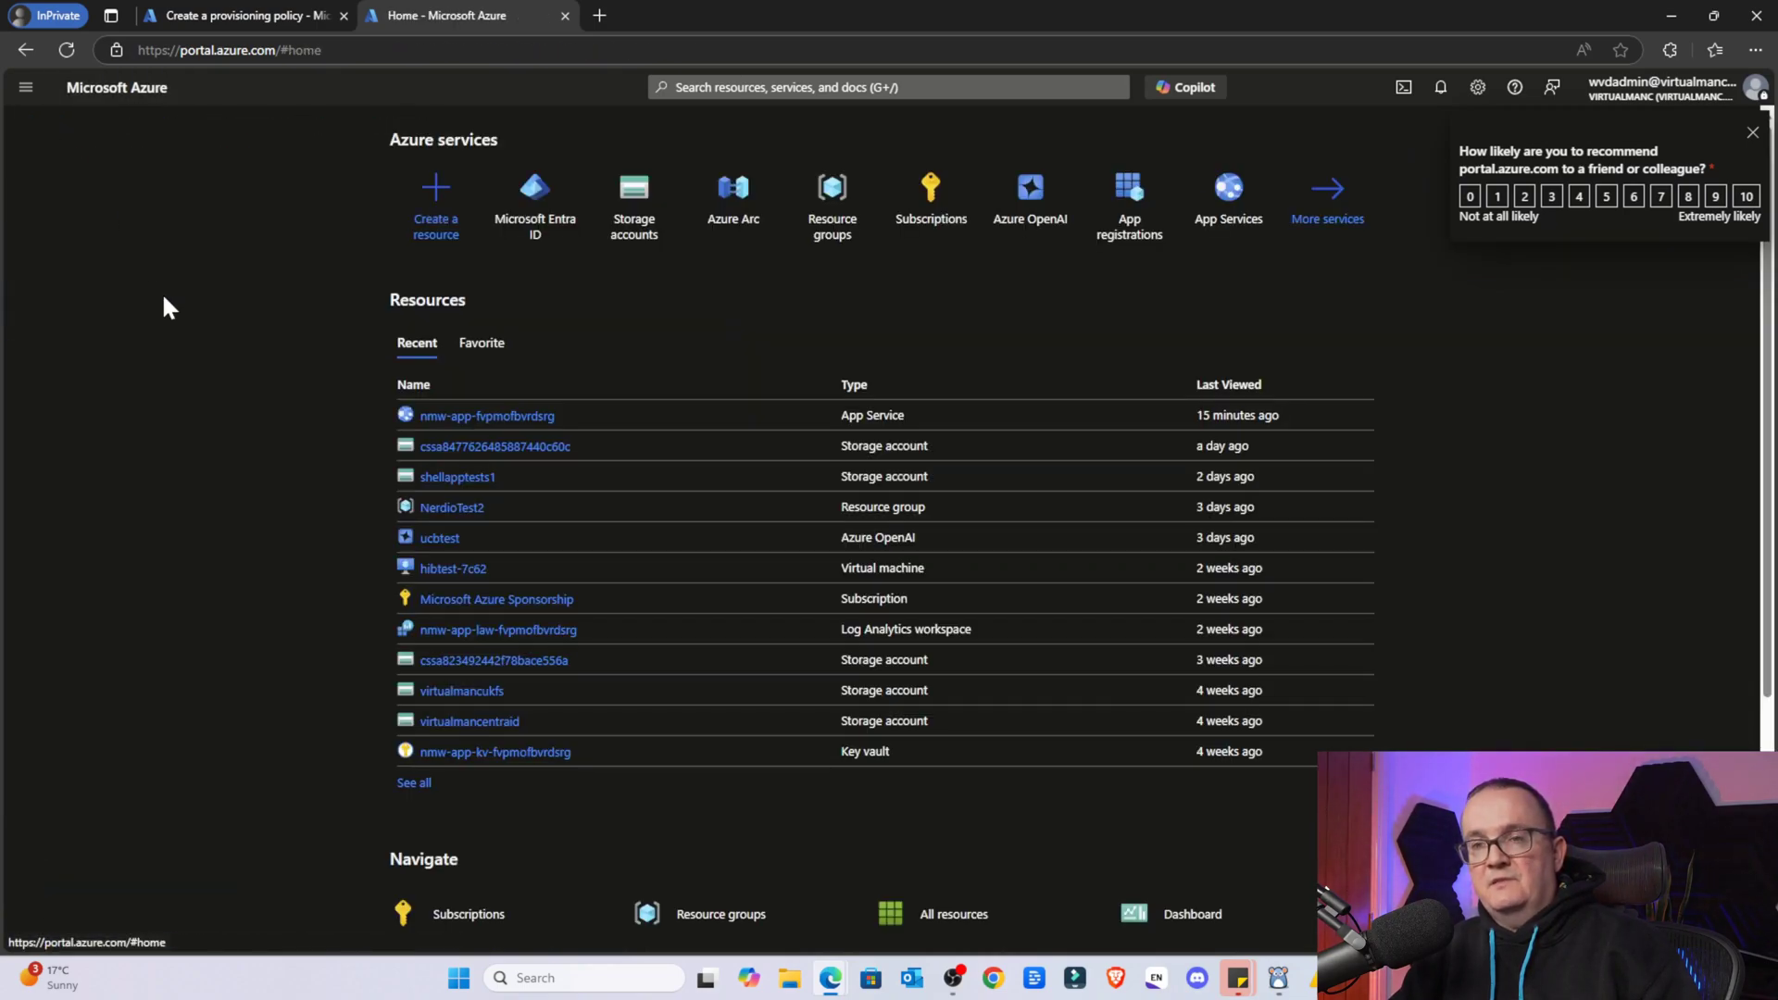
{"action": "left_click", "coordinate": [513, 225]}
{"action": "left_click", "coordinate": [88, 389]}
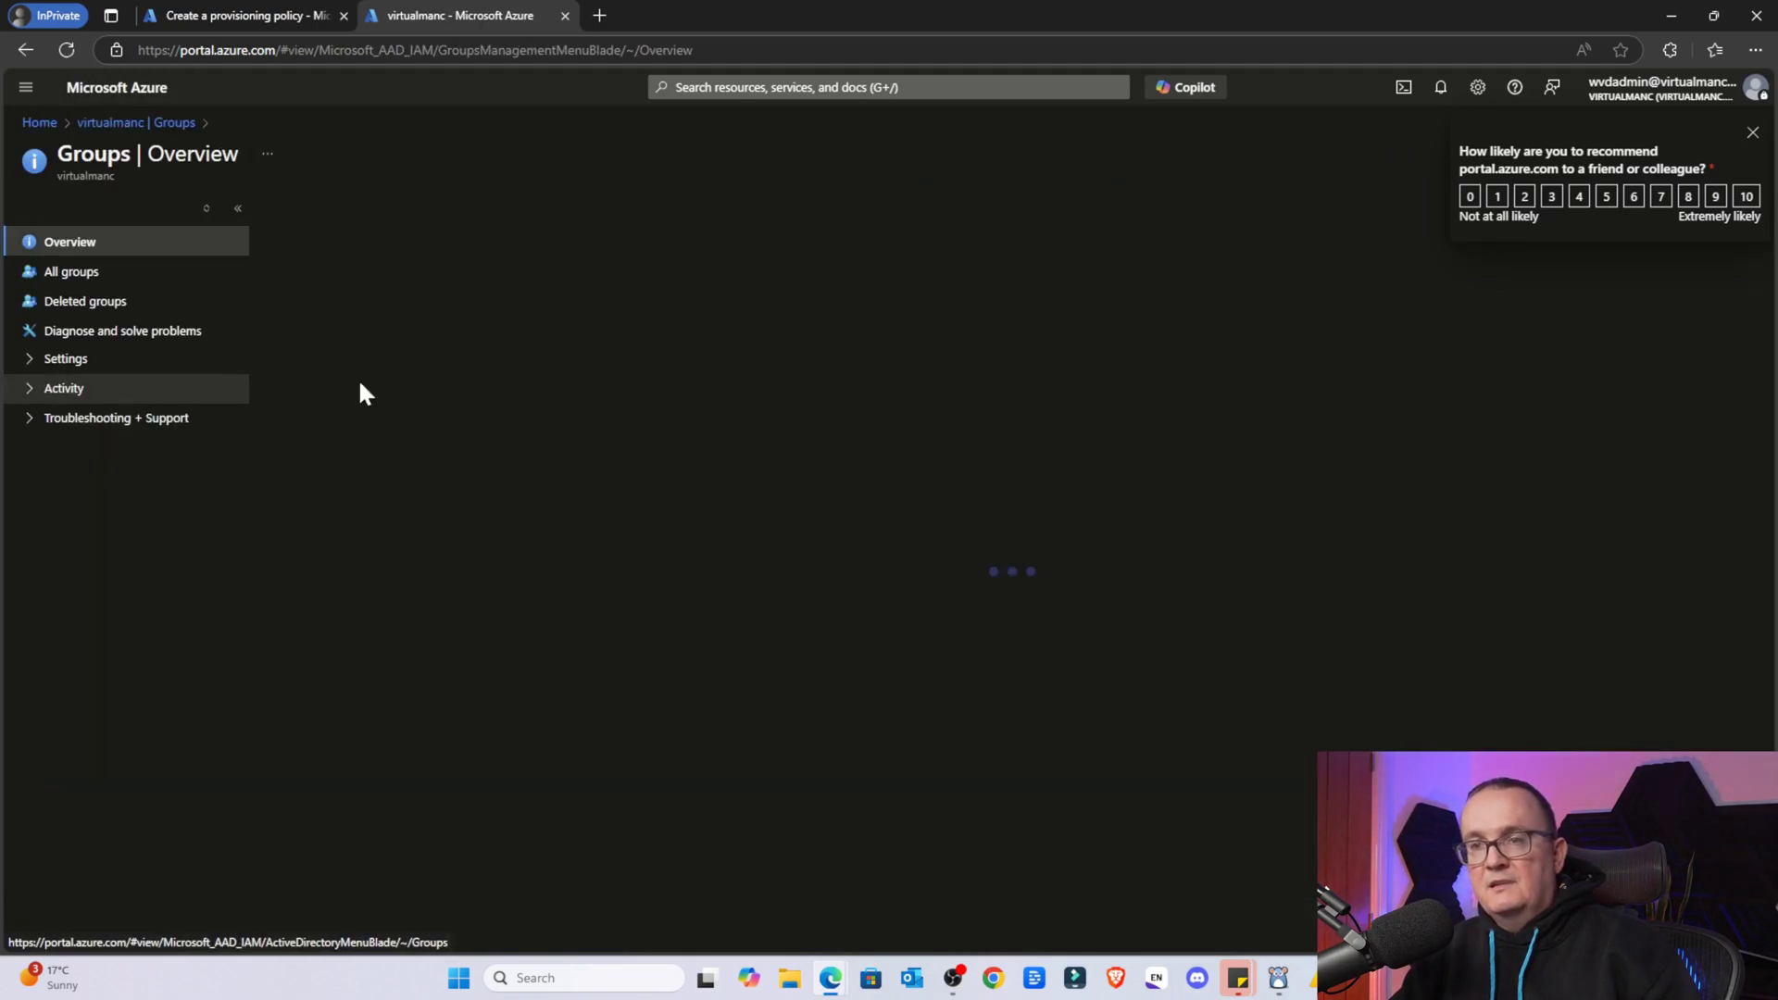
Start a new group named W365-FrontlineShared
{"action": "left_click", "coordinate": [330, 210]}
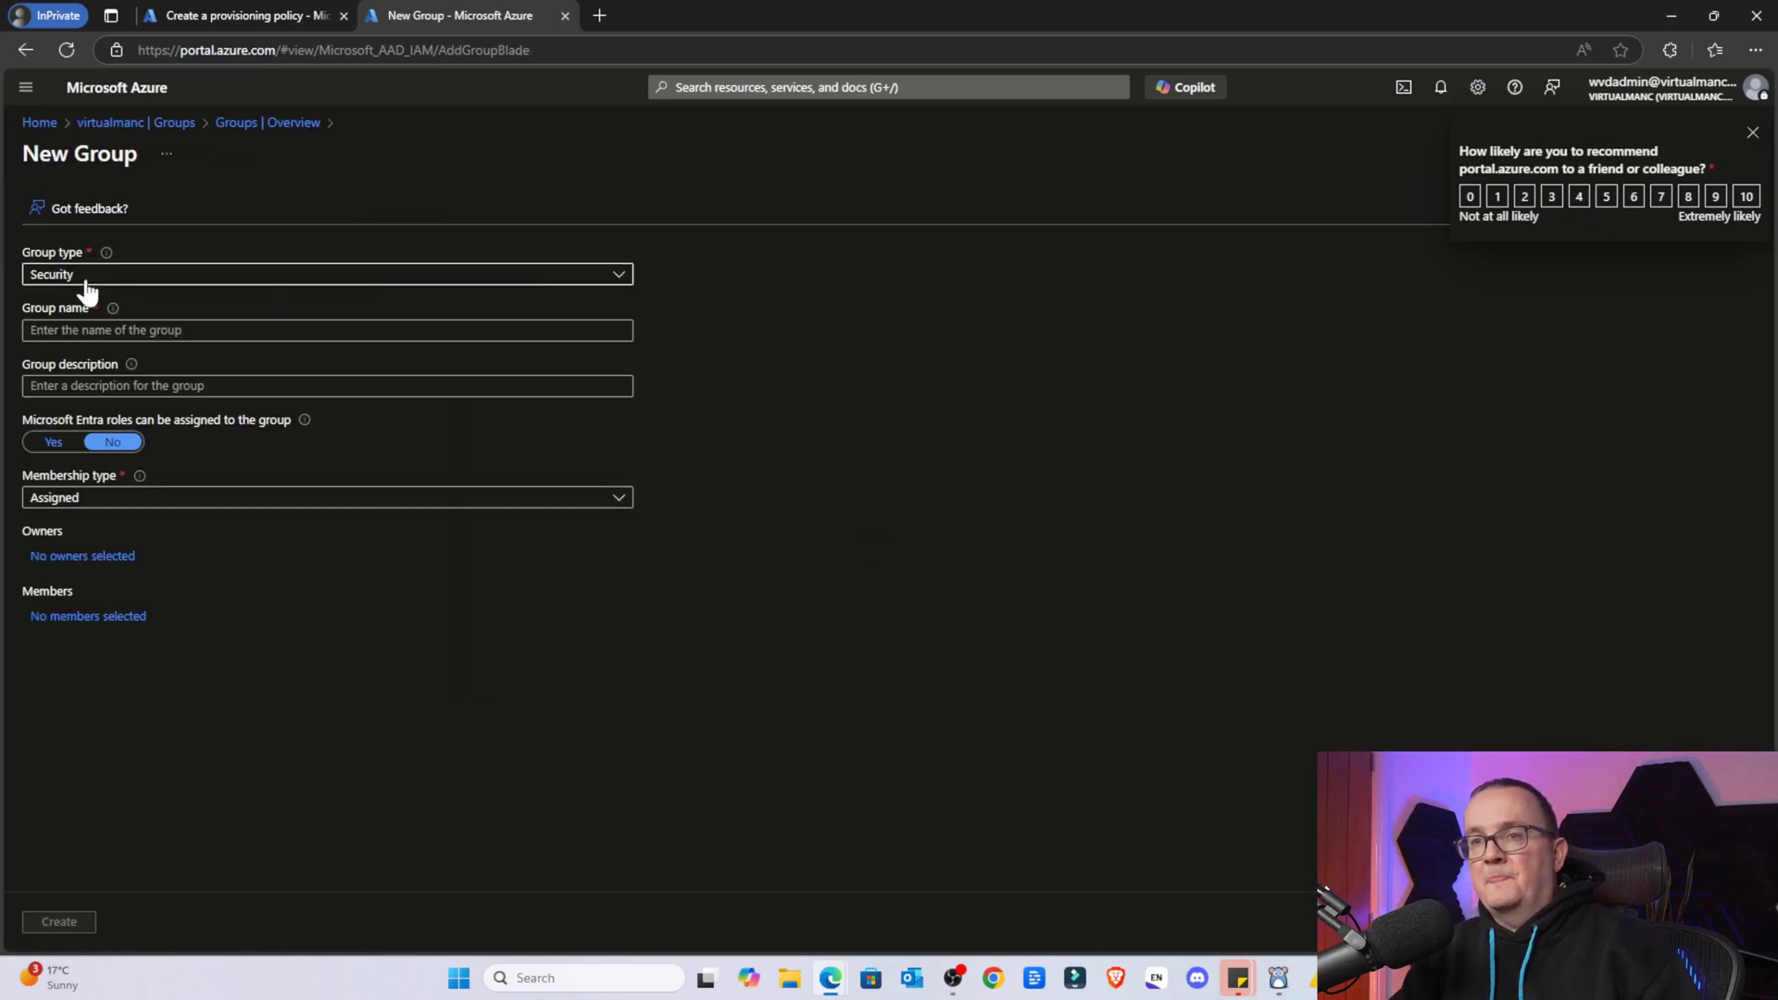
{"action": "left_click", "coordinate": [125, 330]}
{"action": "type", "text": "F"}
{"action": "key", "text": "Caps_Lock"}
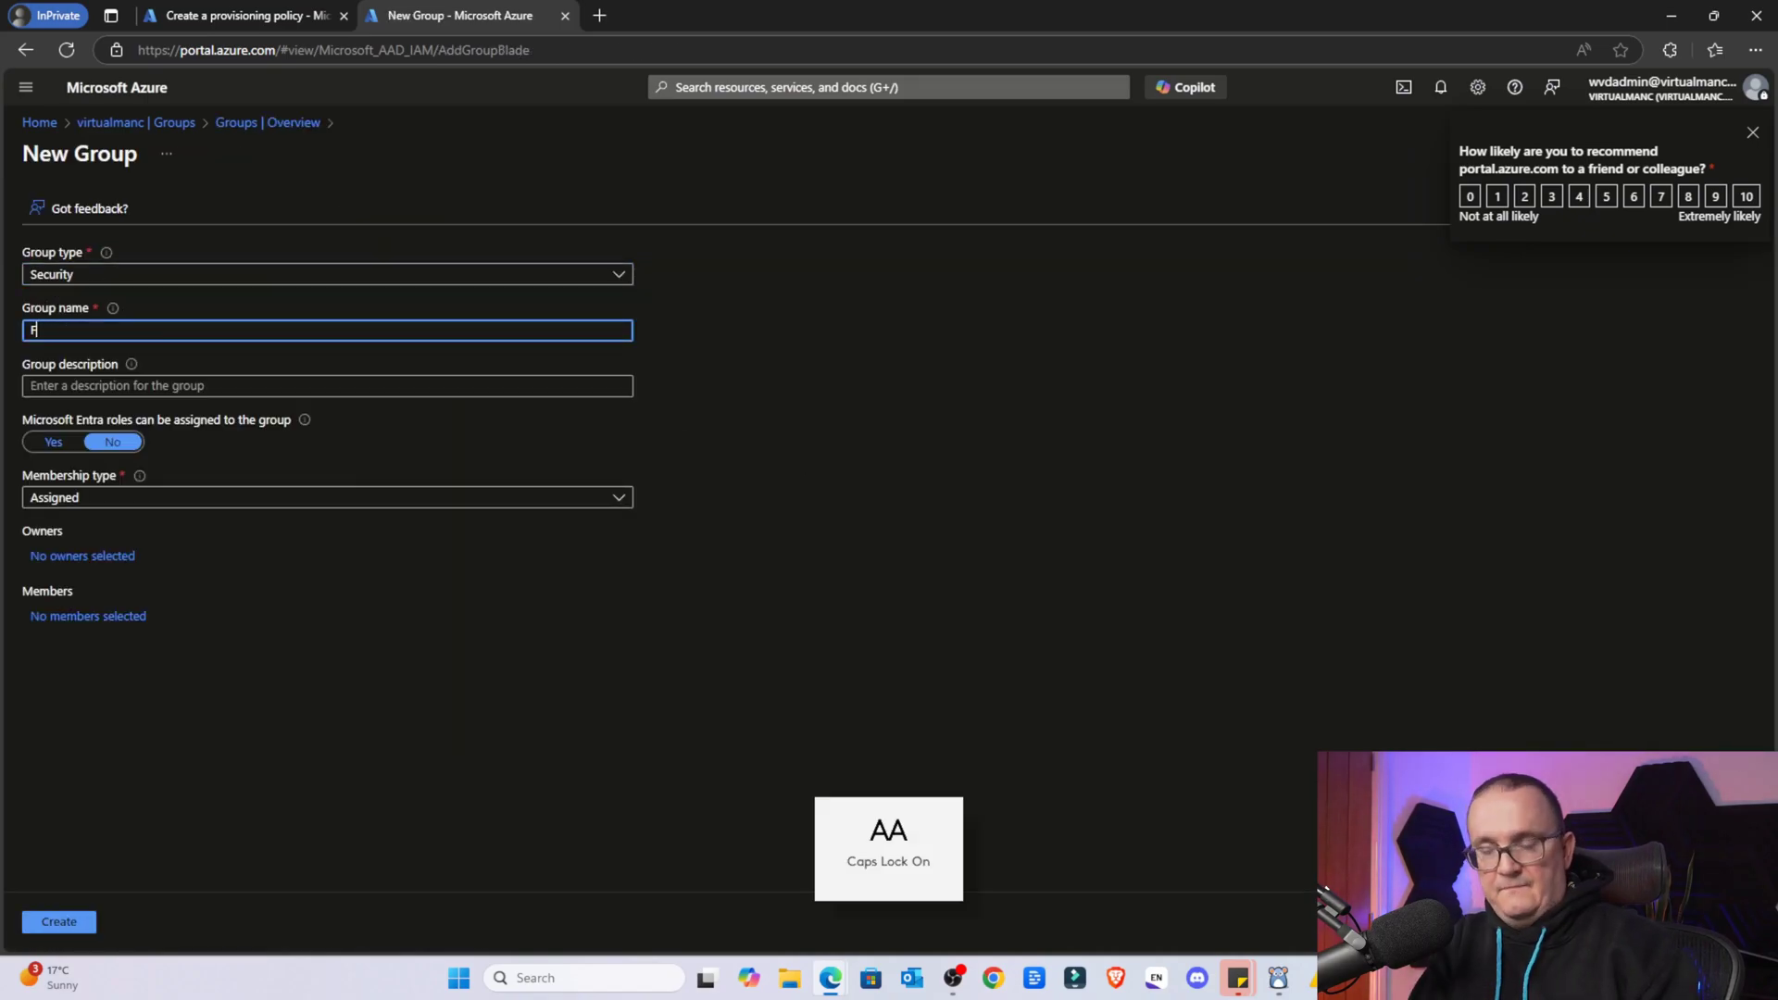
{"action": "type", "text": "rontline"}
{"action": "key", "text": "Caps_Lock"}
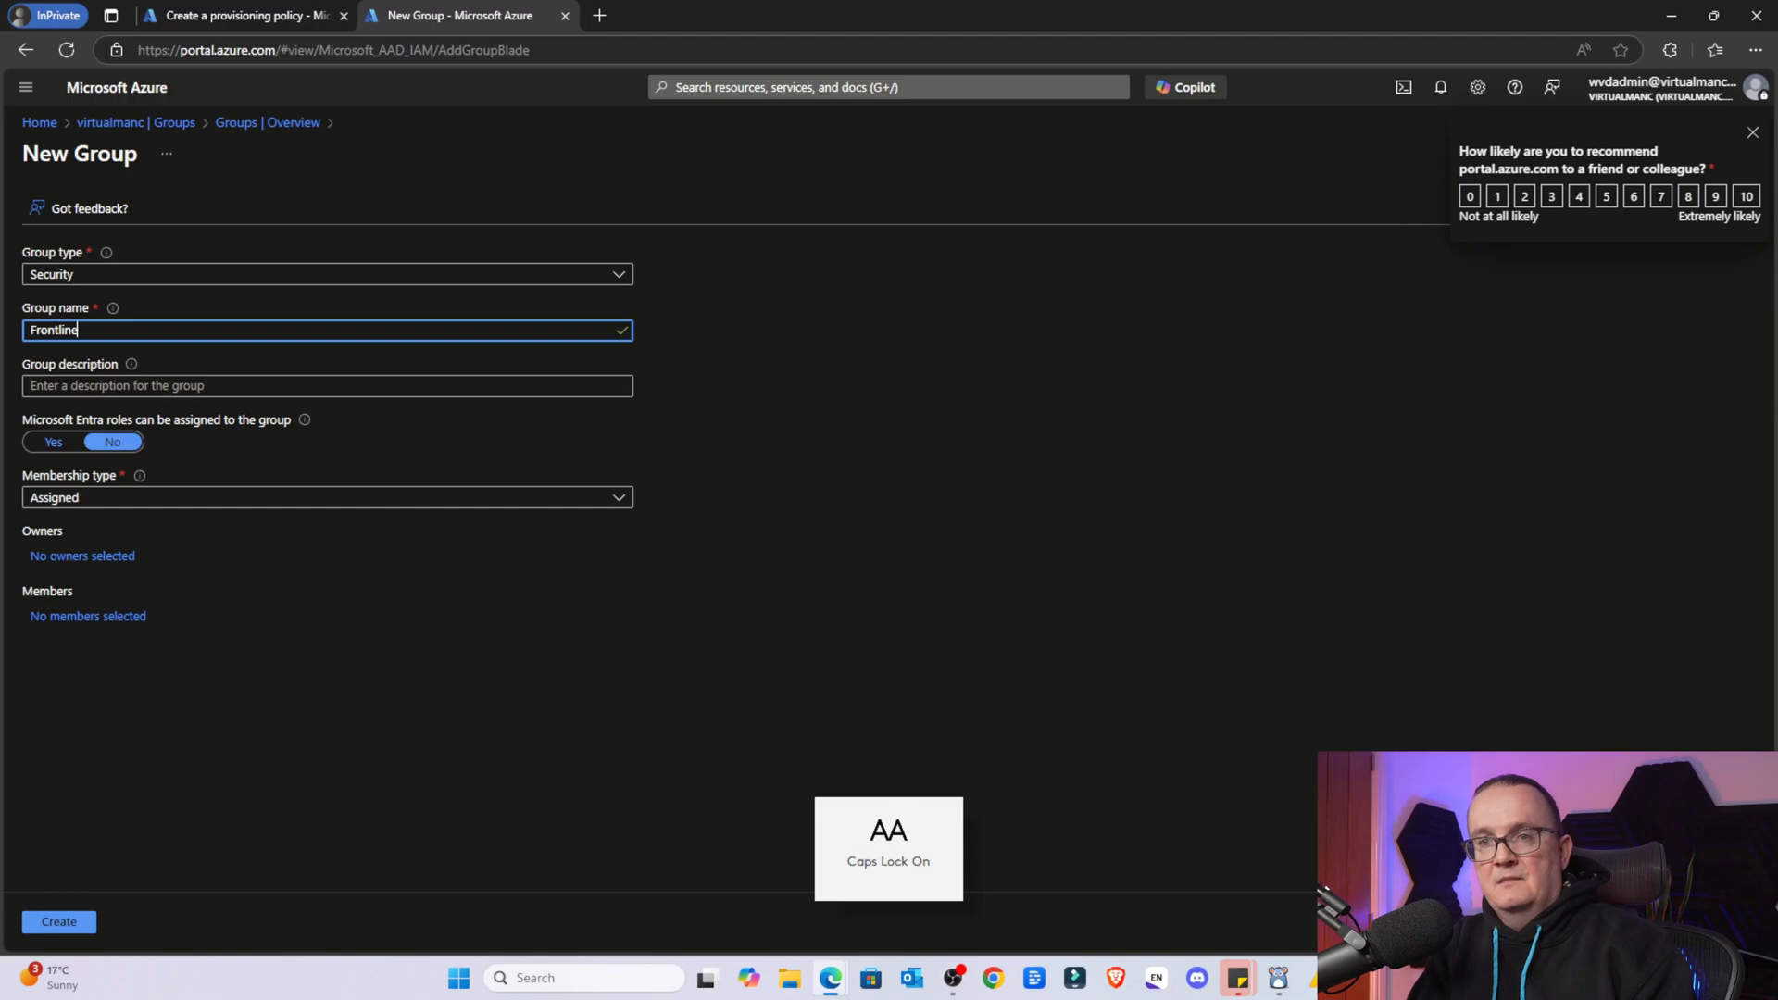
{"action": "type", "text": "S"}
{"action": "key", "text": "Caps_Lock"}
{"action": "type", "text": "hared"}
{"action": "key", "text": "Home"}
{"action": "key", "text": "Caps_Lock"}
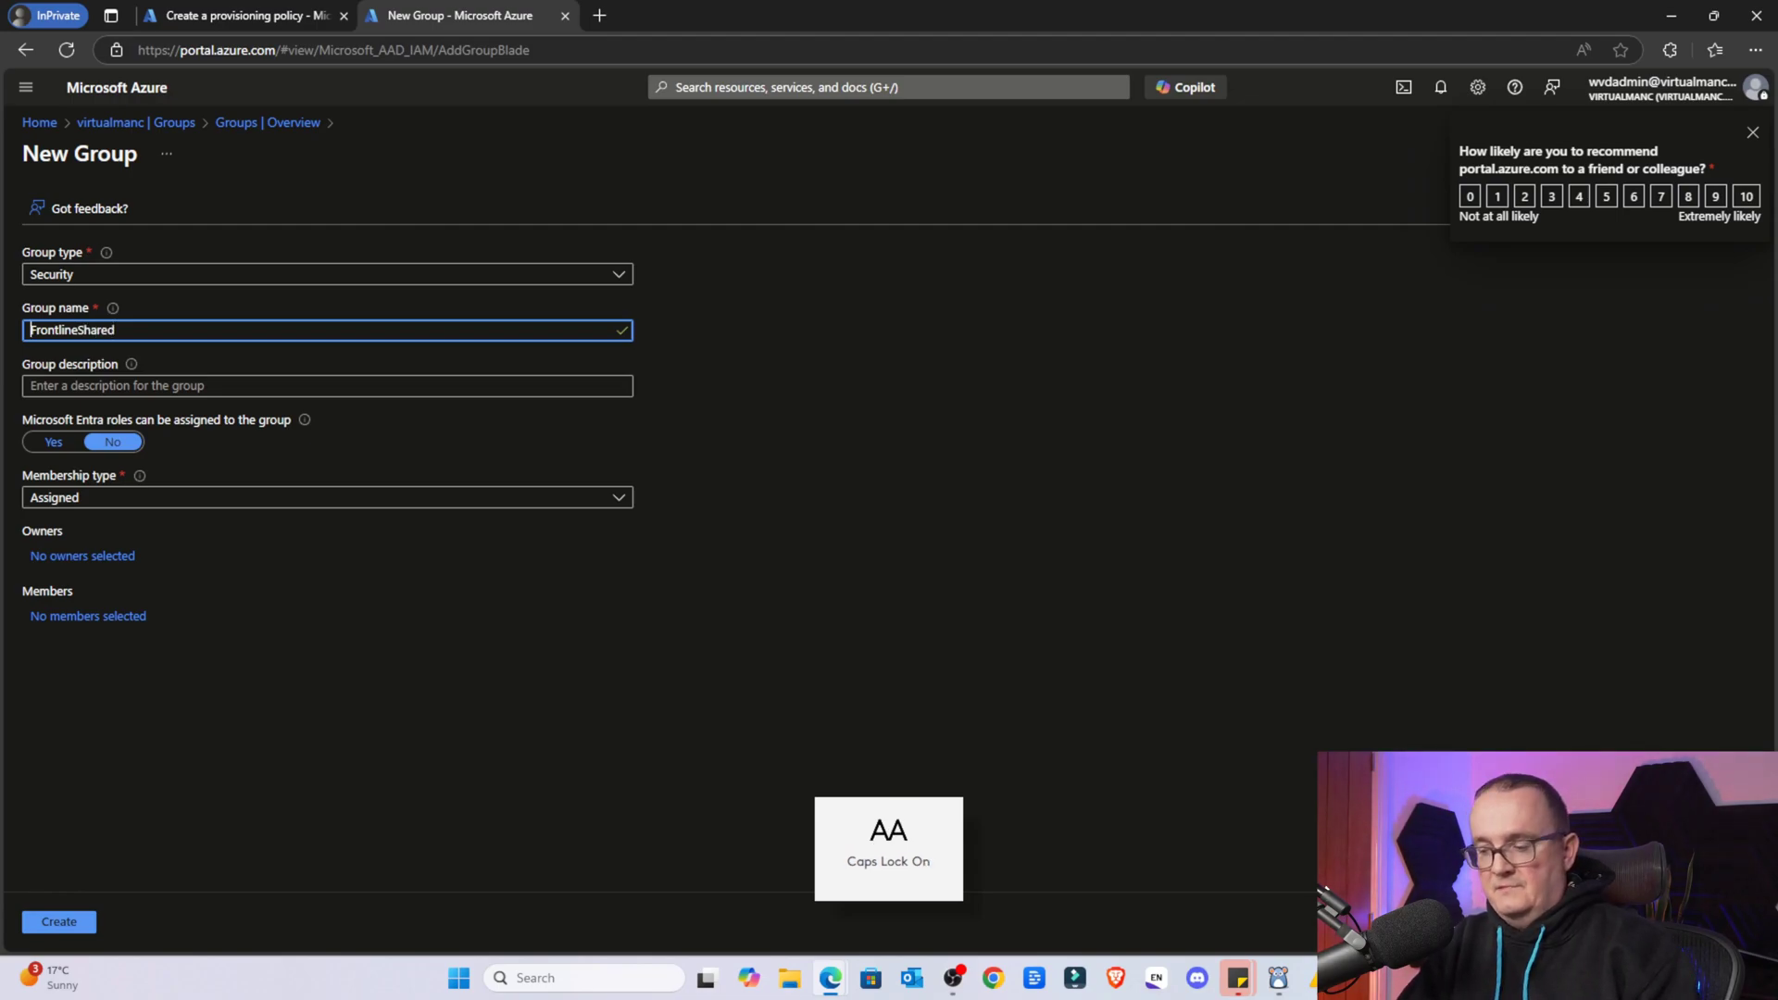
{"action": "type", "text": "W365-"}
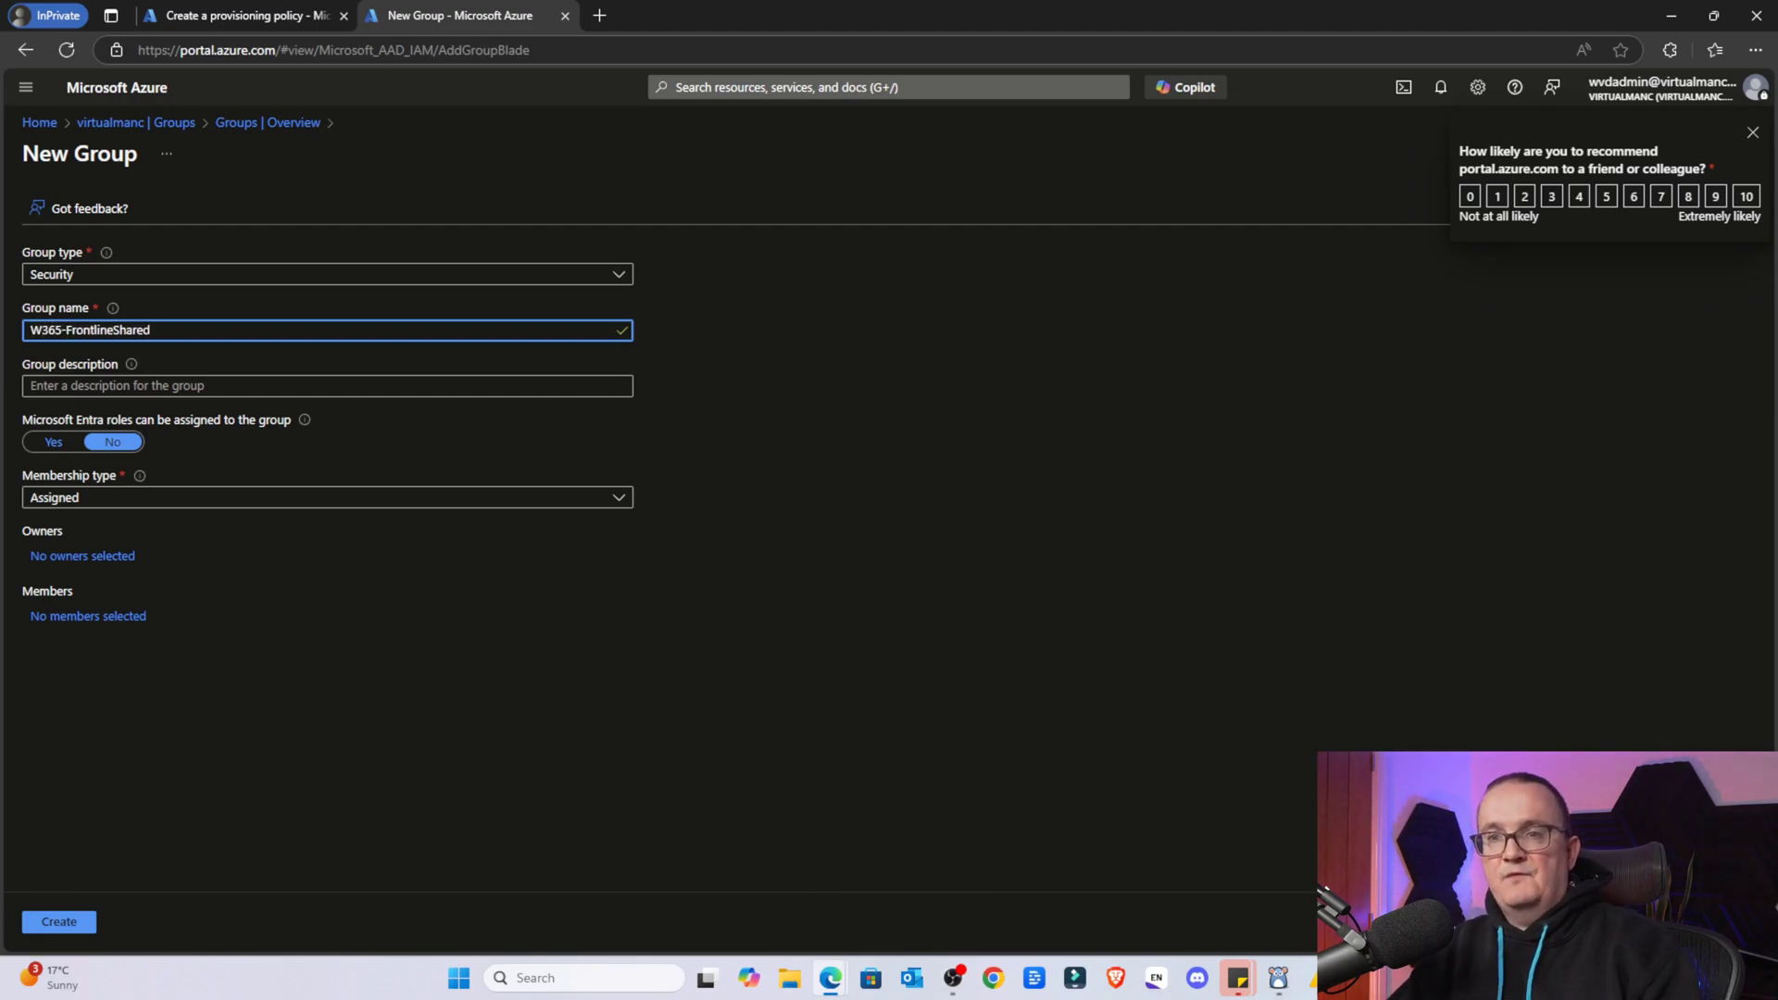
Give the group the description 'This is a group for Windows 365 Frontlined Shared Users'
{"action": "left_click", "coordinate": [95, 373]}
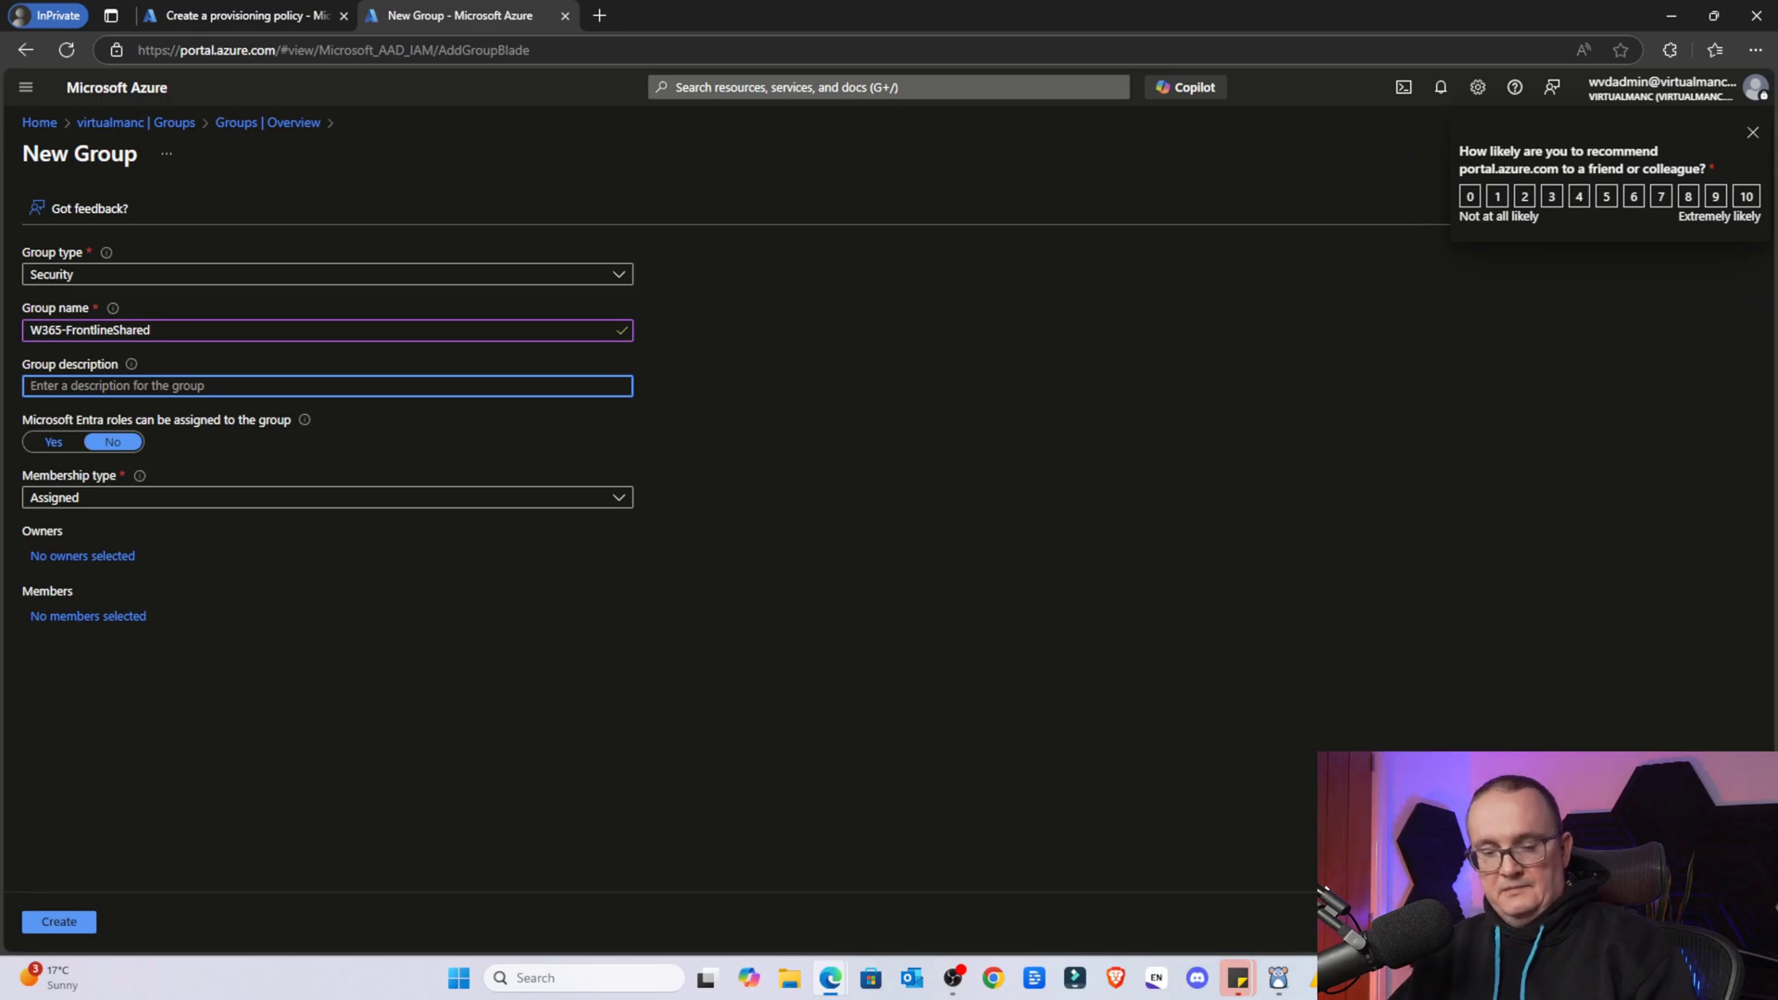
{"action": "type", "text": "T"}
{"action": "key", "text": "Caps_Lock"}
{"action": "type", "text": "his is a group for"}
{"action": "key", "text": "Caps_Lock"}
{"action": "type", "text": "W"}
{"action": "key", "text": "Caps_Lock"}
{"action": "type", "text": "ind"}
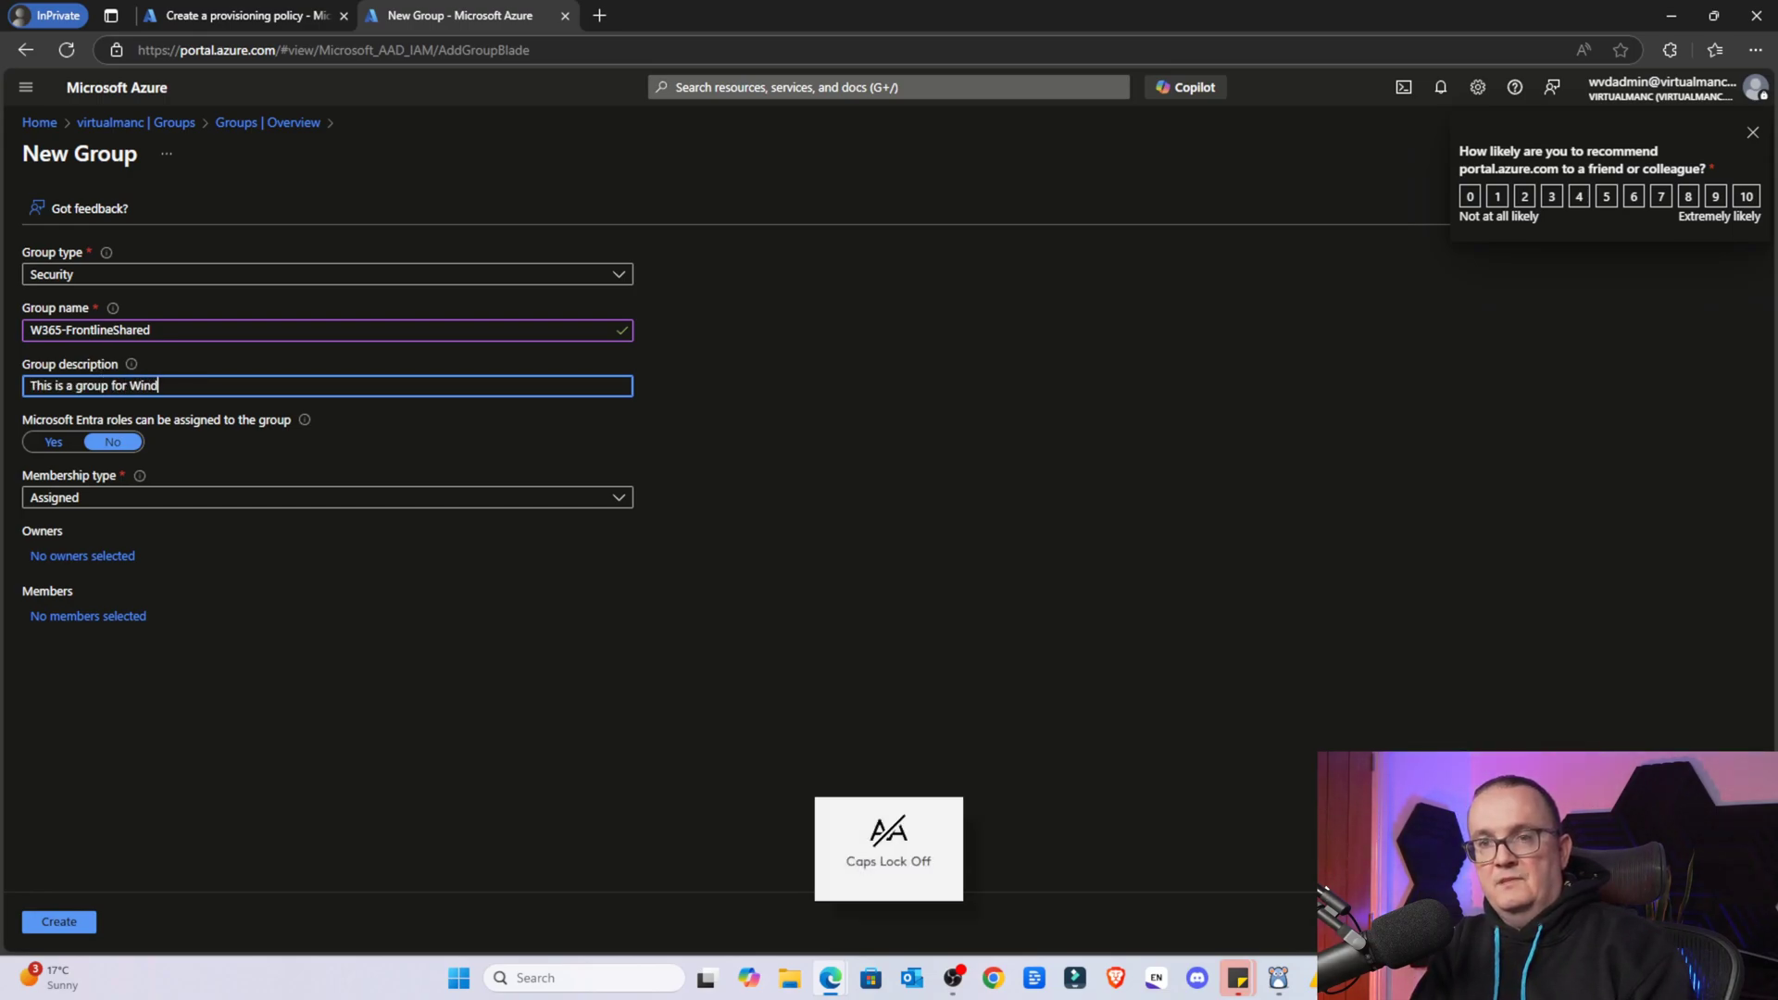
{"action": "type", "text": "ows 365"}
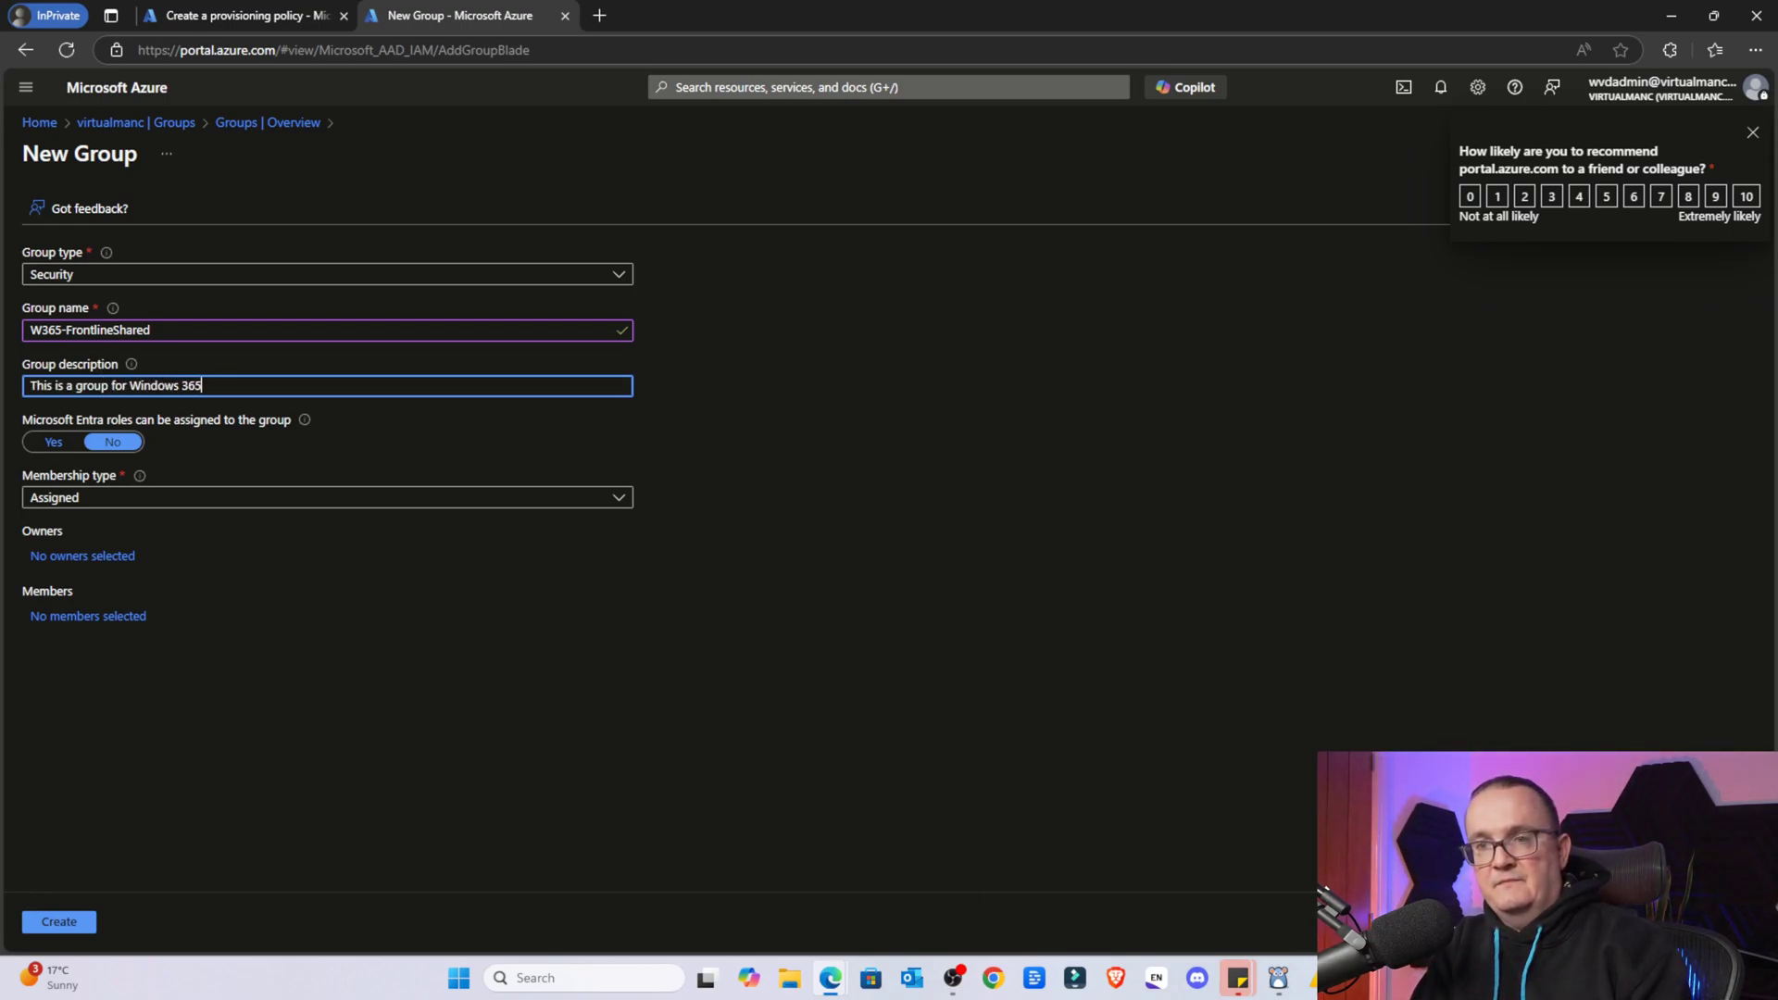
{"action": "key", "text": "Caps_Lock"}
{"action": "type", "text": "F"}
{"action": "key", "text": "Caps_Lock"}
{"action": "type", "text": "rontlined"}
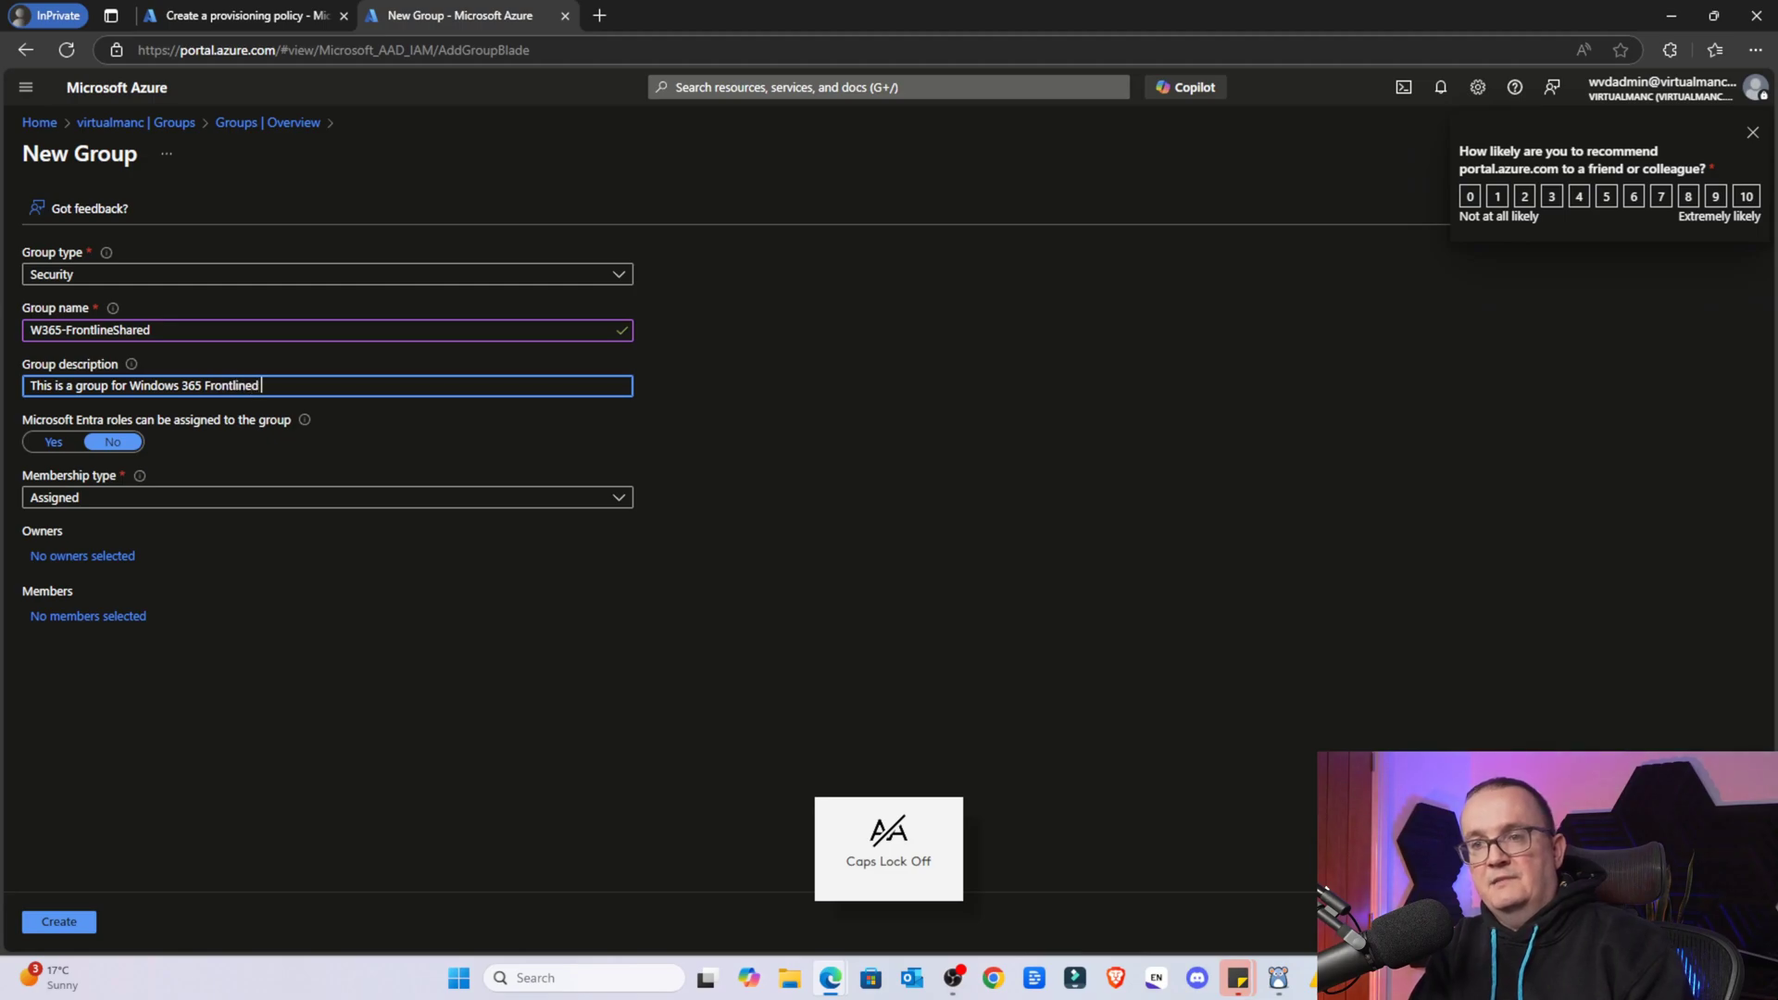
{"action": "key", "text": "Caps_Lock"}
{"action": "type", "text": "Sh"}
{"action": "key", "text": "Caps_Lock"}
{"action": "type", "text": "hared U"}
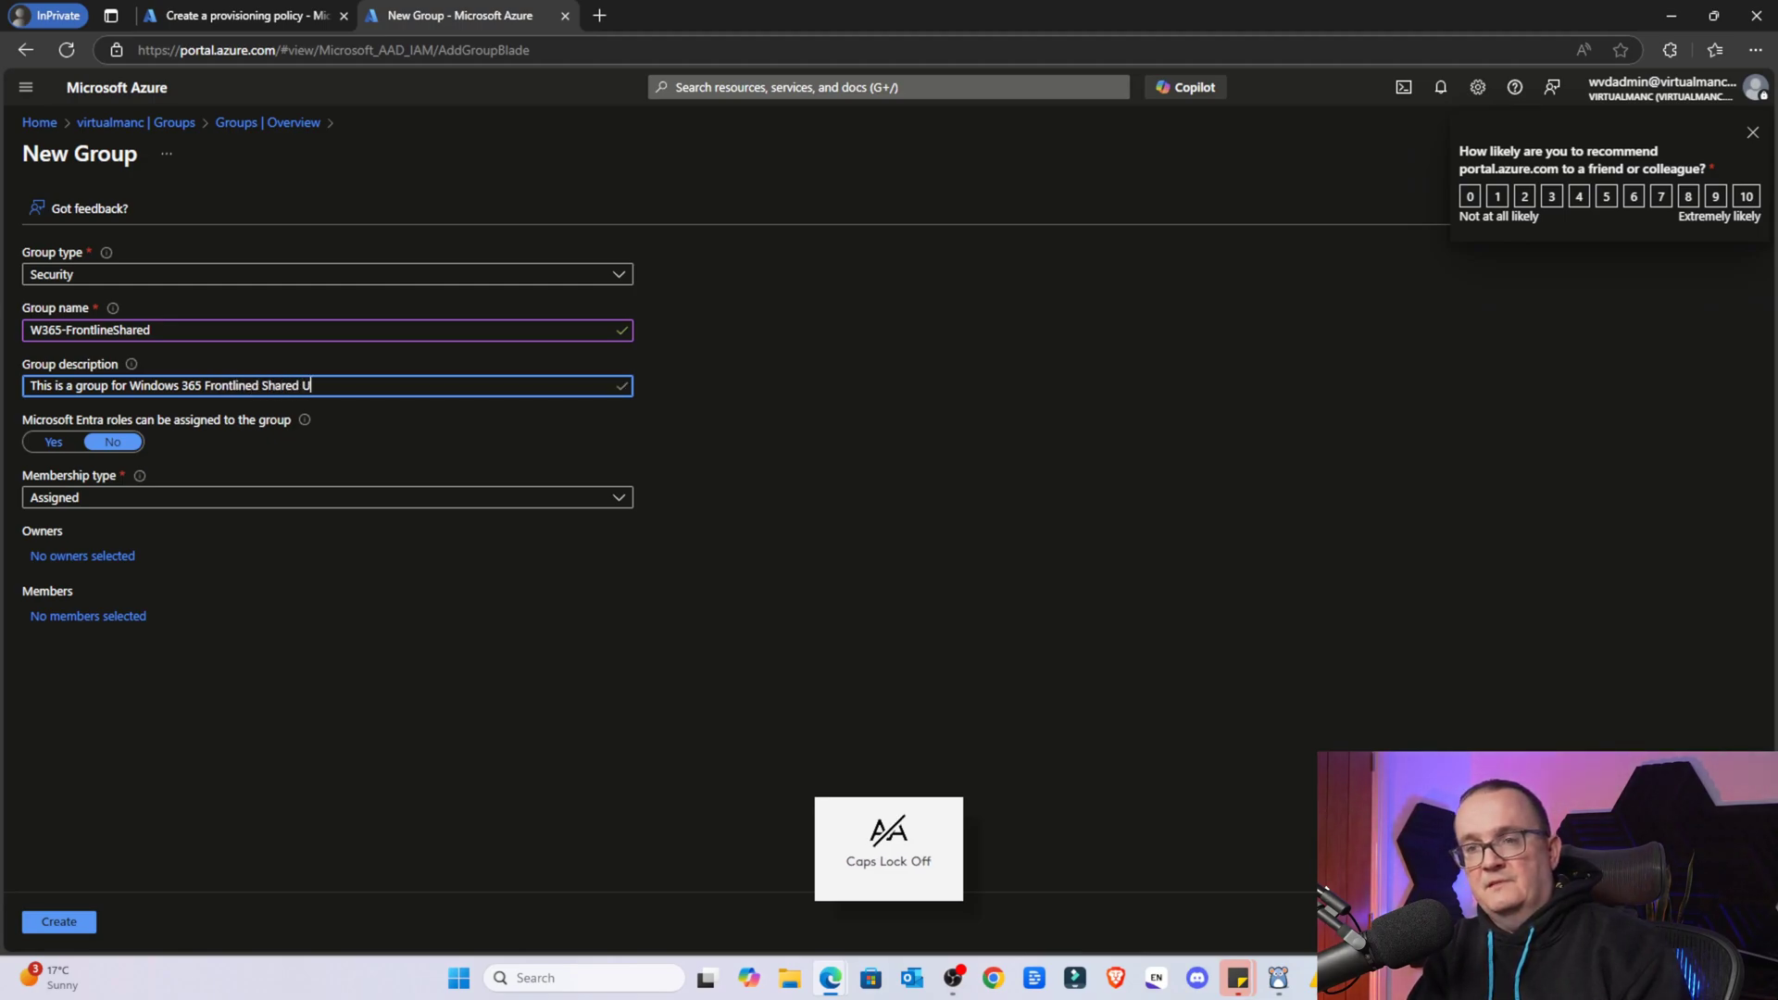
{"action": "type", "text": "sers"}
{"action": "key", "text": "Tab"}
Add the admin user as the group's member and create the group
{"action": "left_click", "coordinate": [82, 618]}
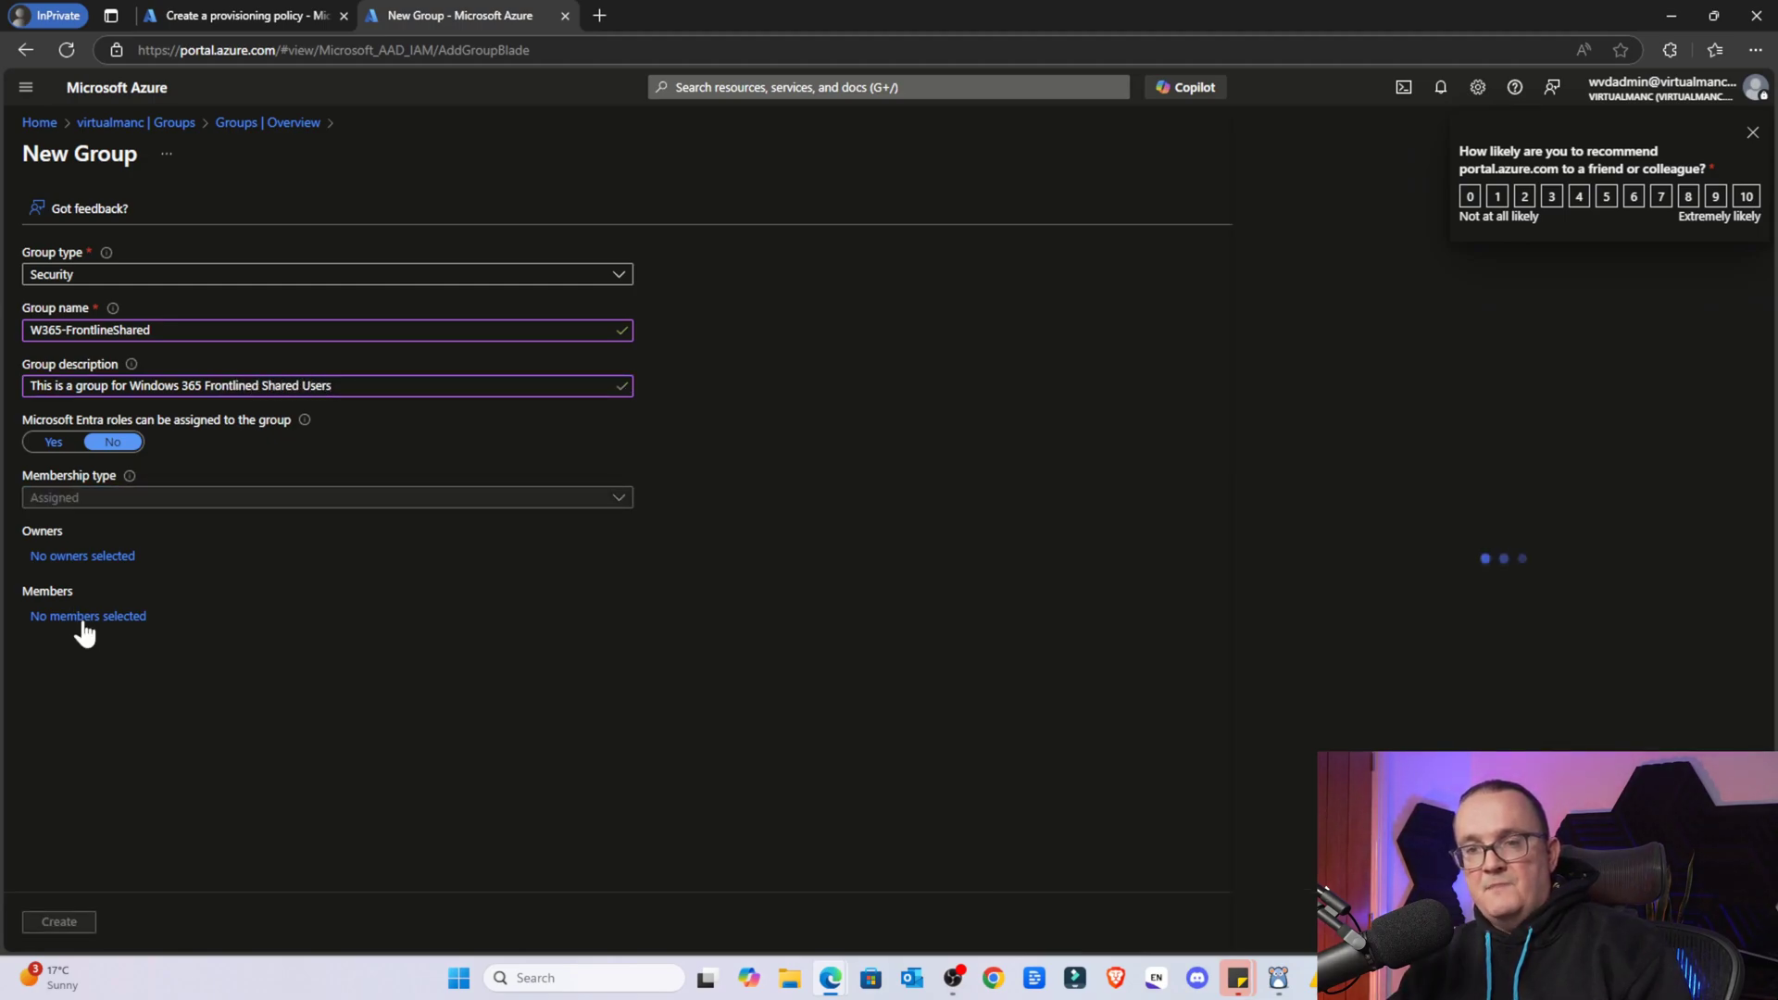
{"action": "key", "text": "Caps_Lock"}
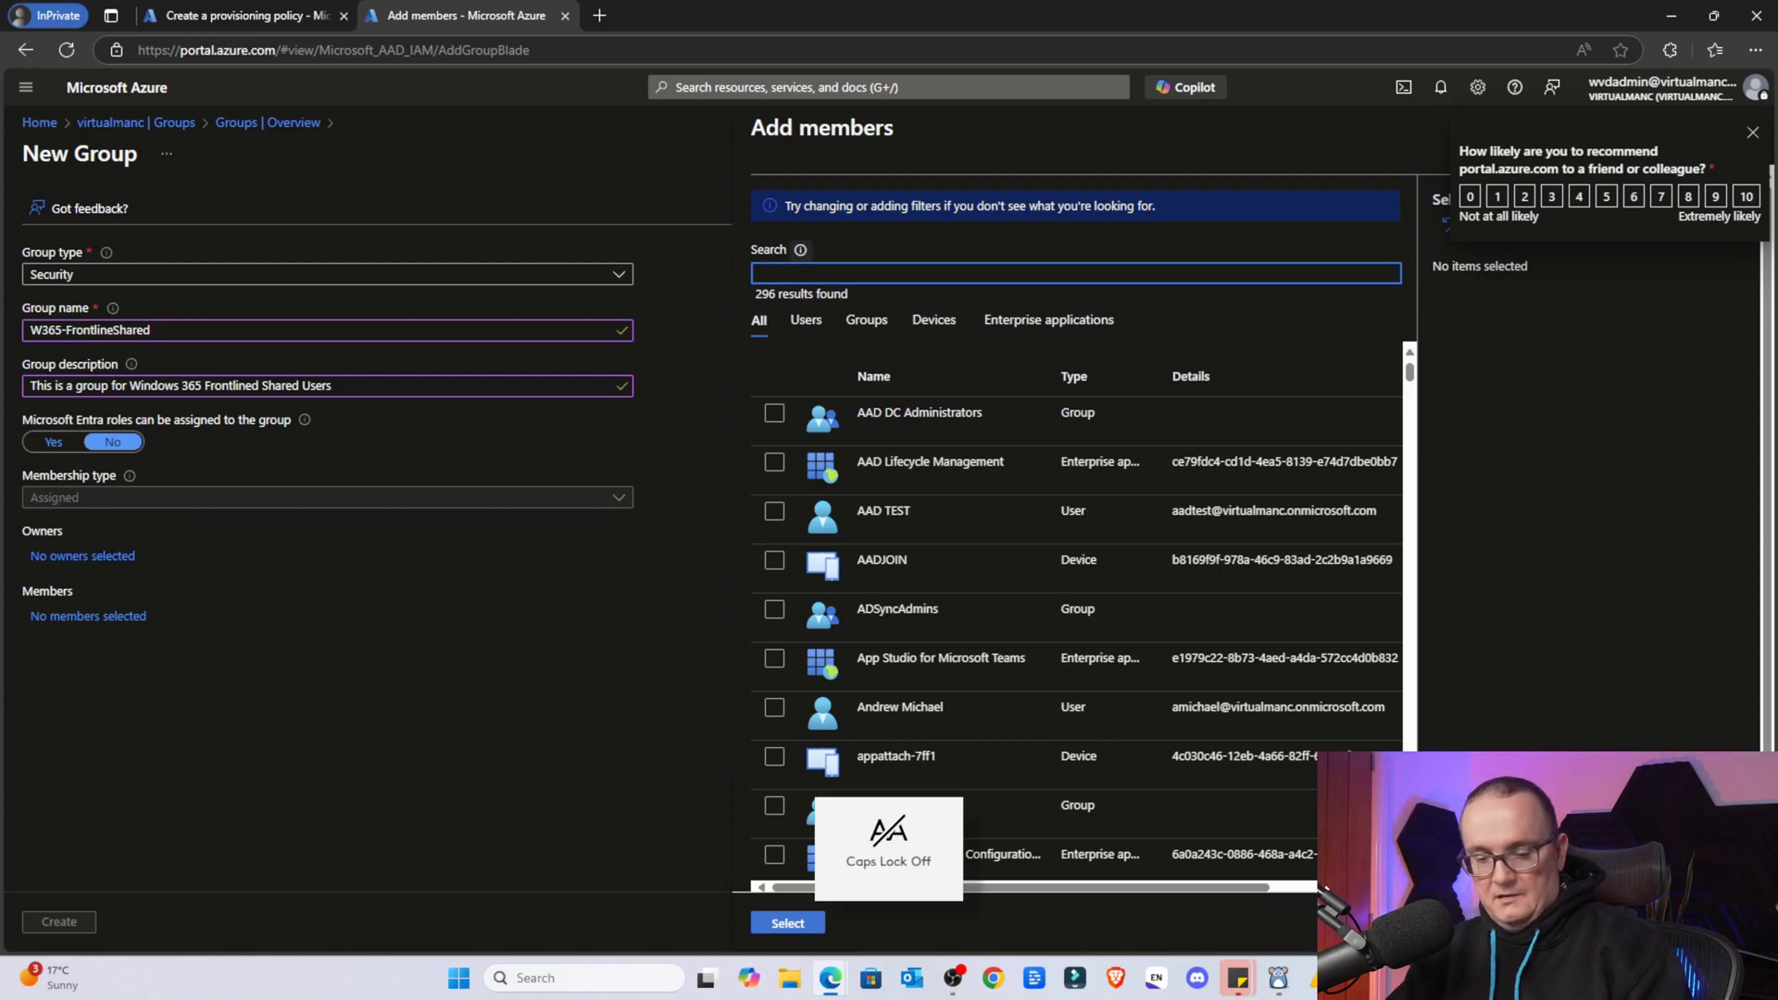
{"action": "type", "text": "wvdadmin"}
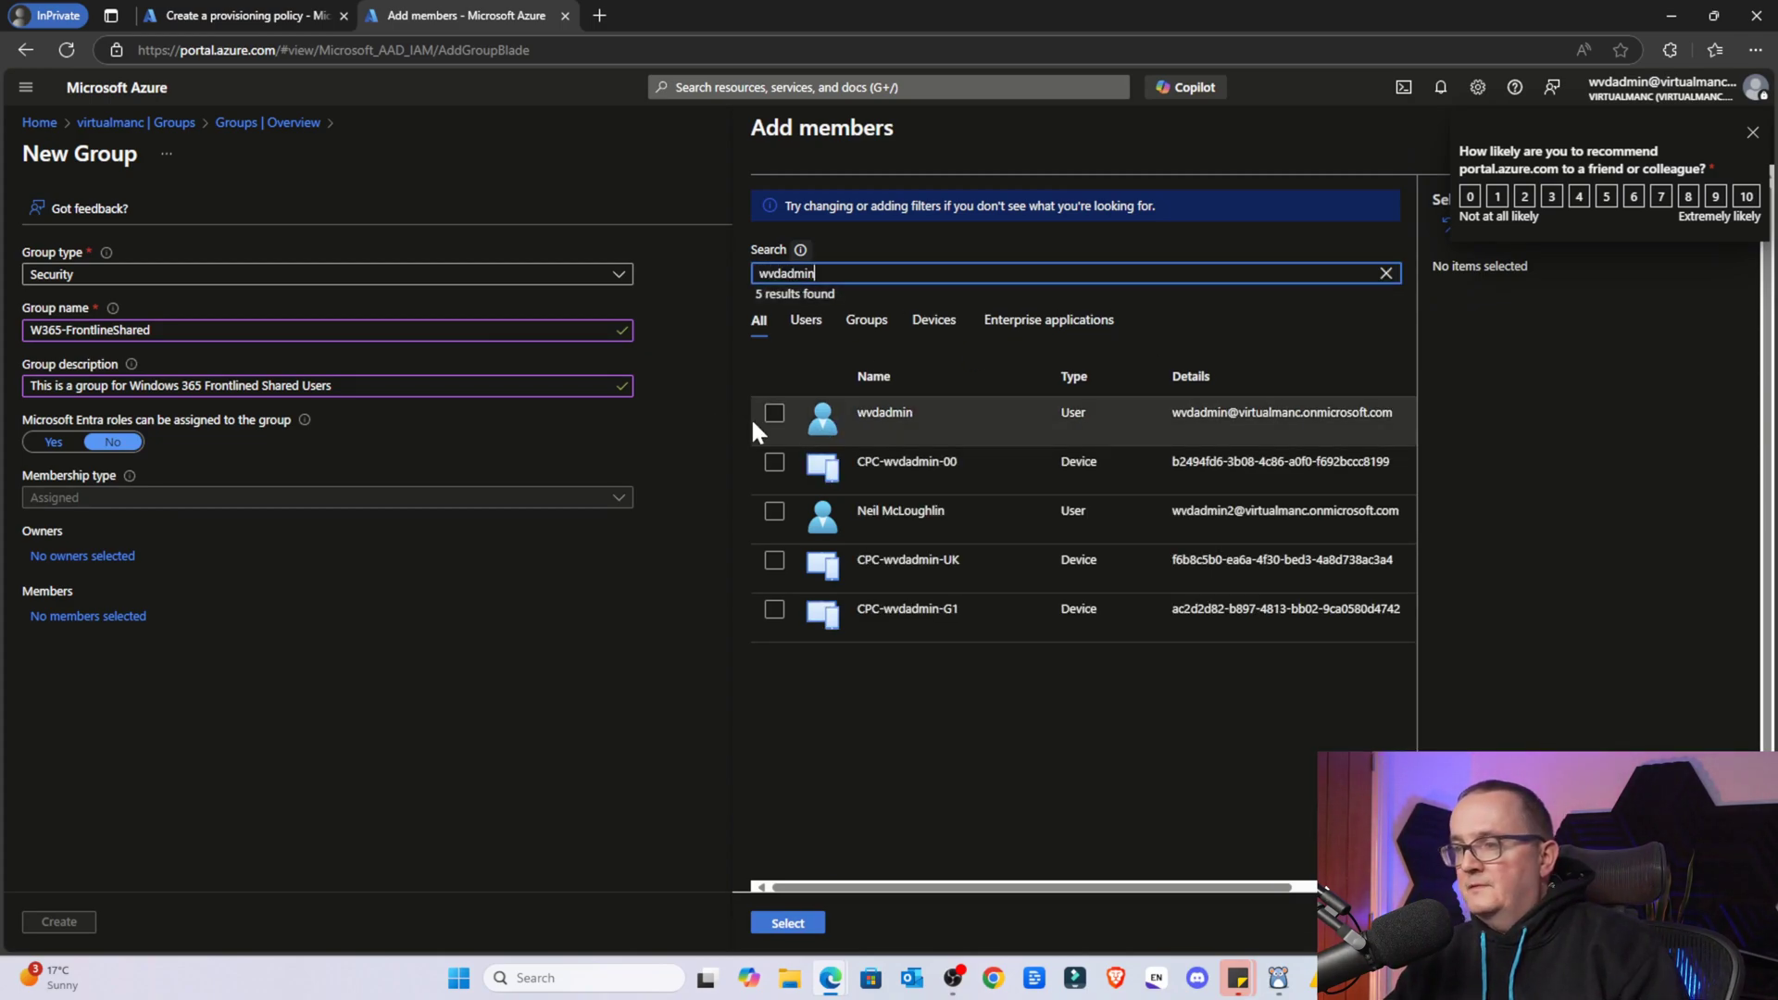
{"action": "left_click", "coordinate": [772, 412]}
{"action": "left_click", "coordinate": [779, 923]}
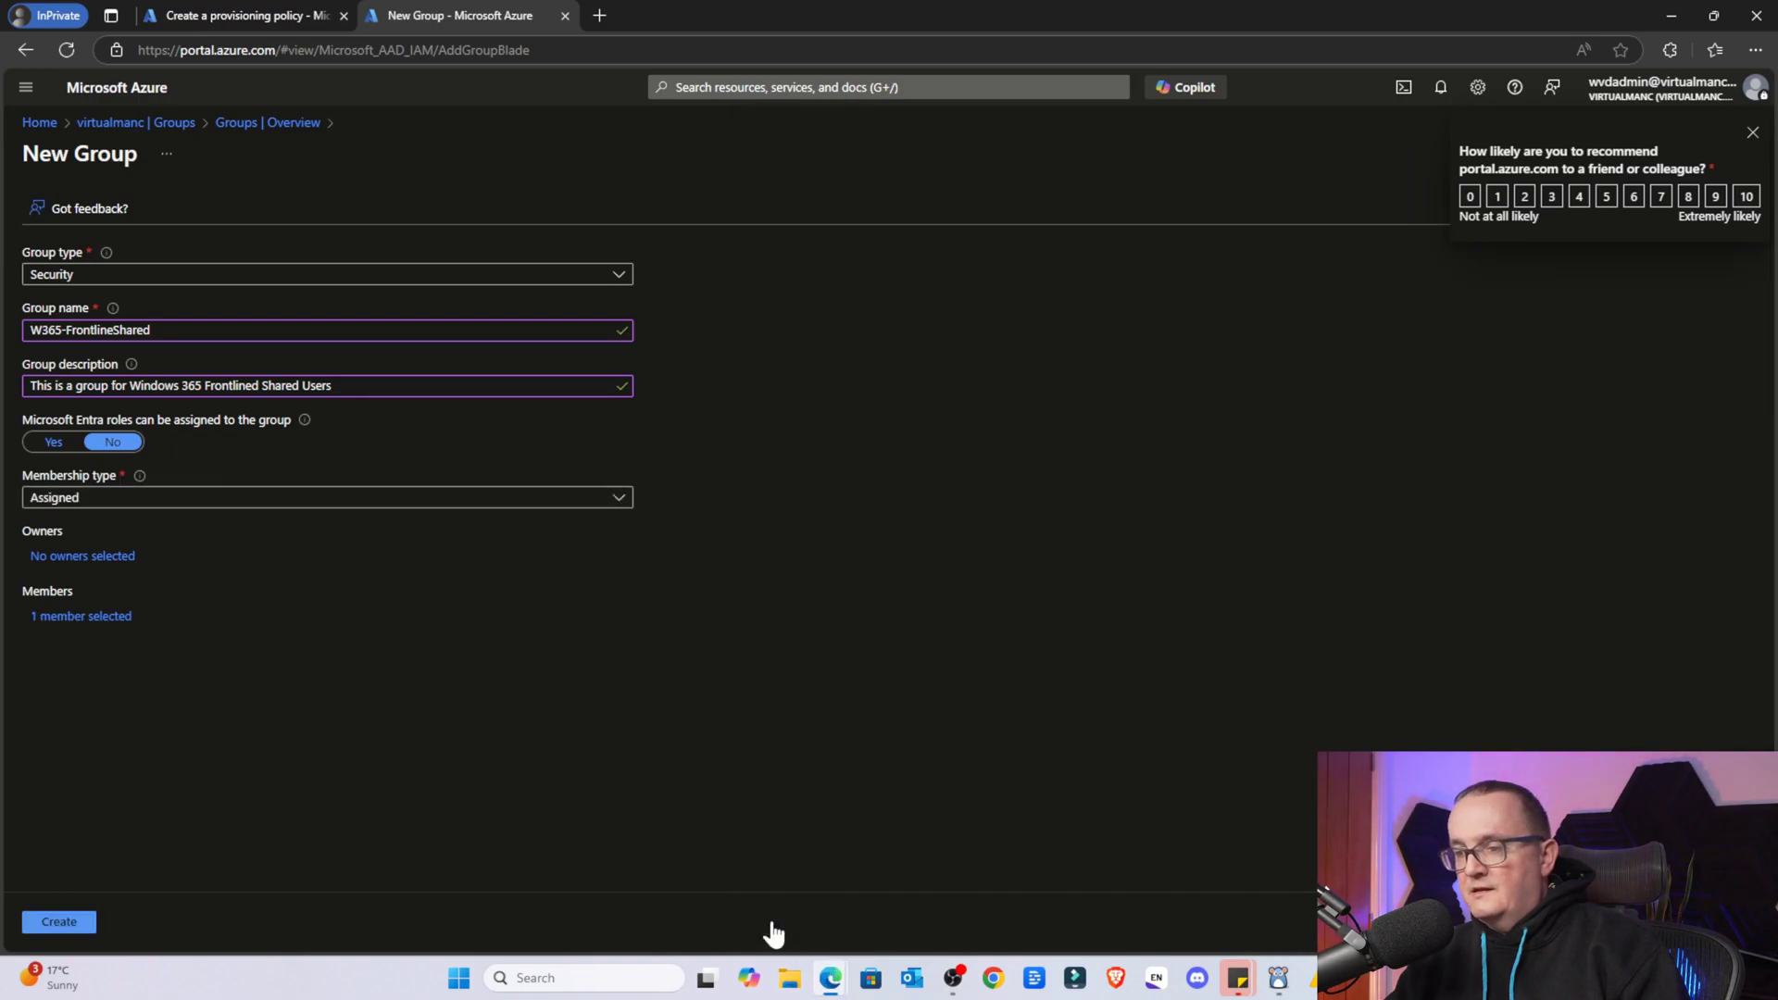
{"action": "left_click", "coordinate": [48, 923]}
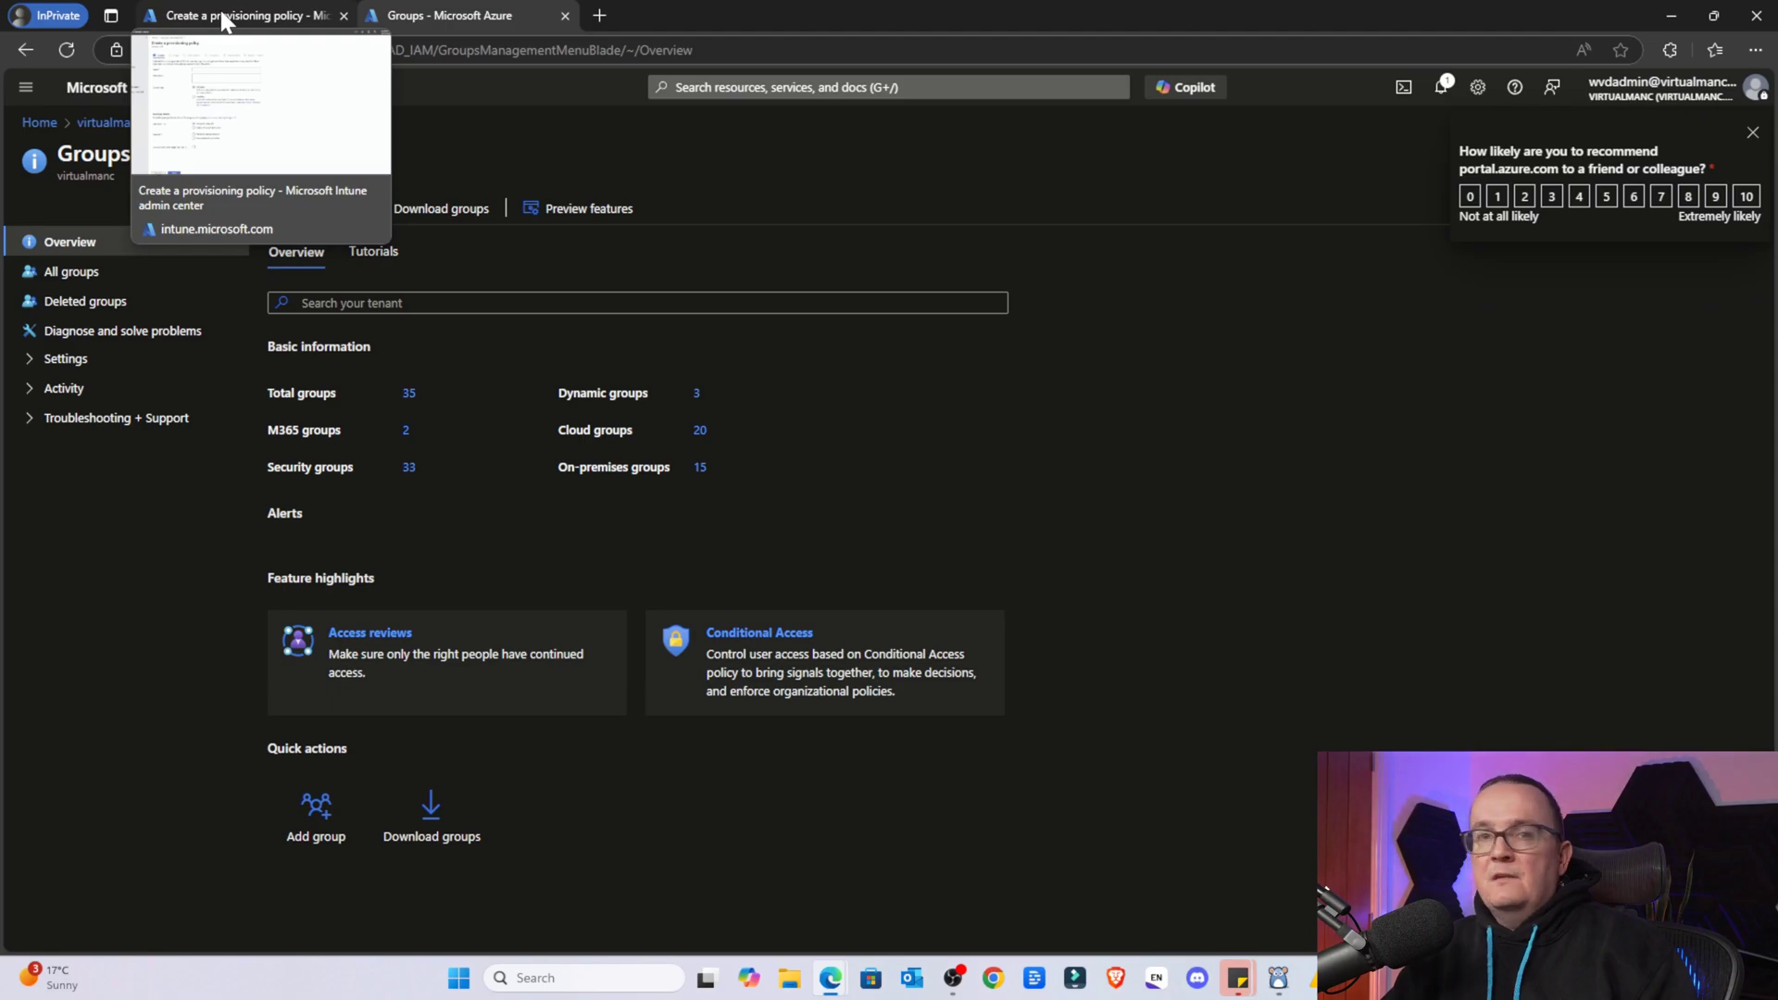
Name the provisioning policy W365-FrontlineShared and choose the Frontline license type
{"action": "left_click", "coordinate": [222, 19]}
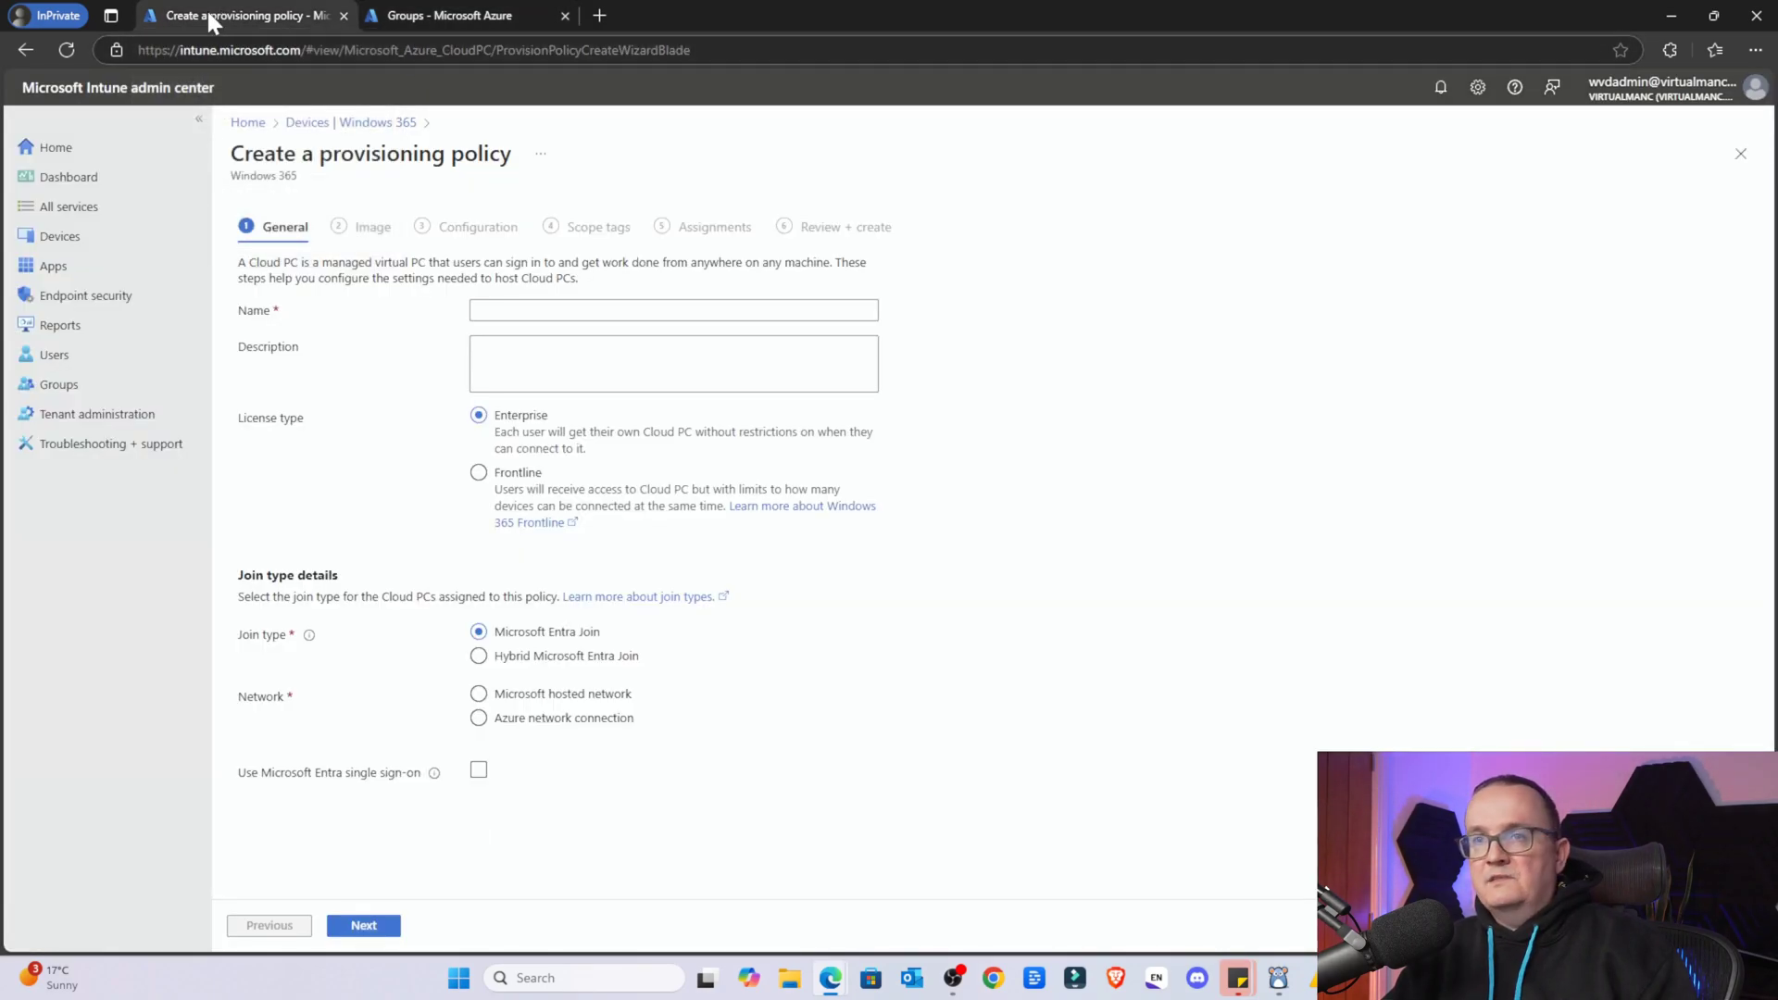
{"action": "left_click", "coordinate": [475, 313]}
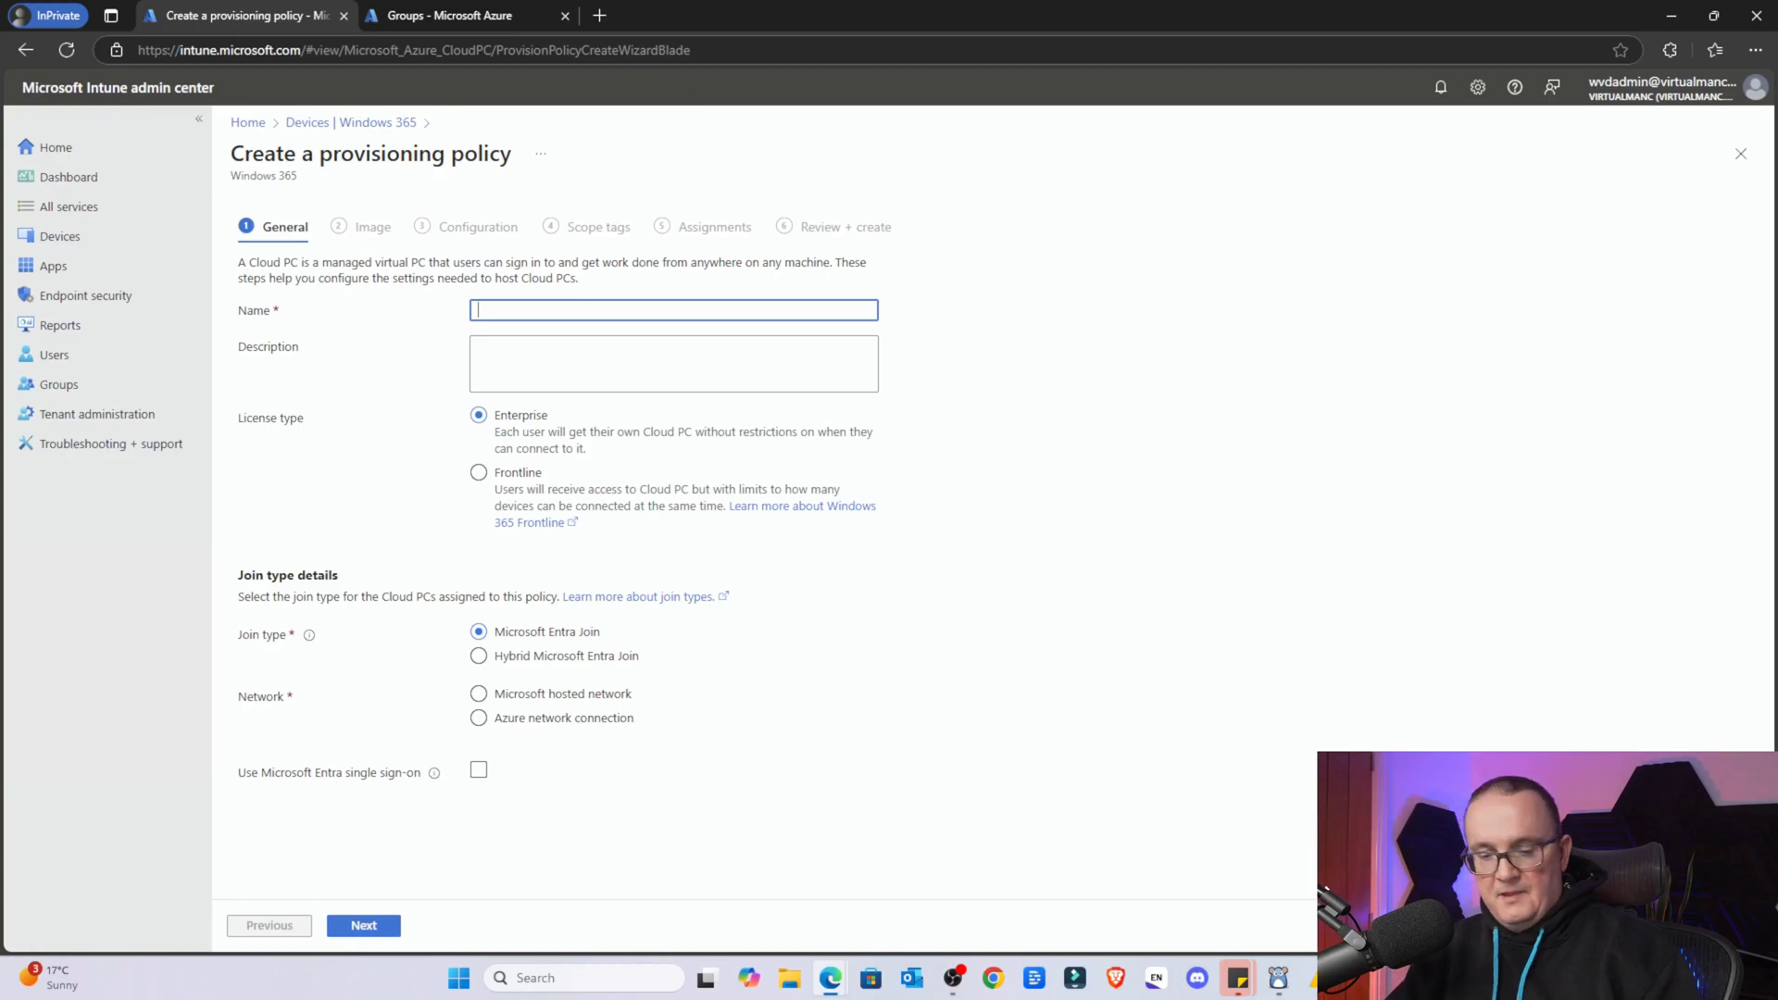
{"action": "key", "text": "Caps_Lock"}
{"action": "type", "text": "W365-"}
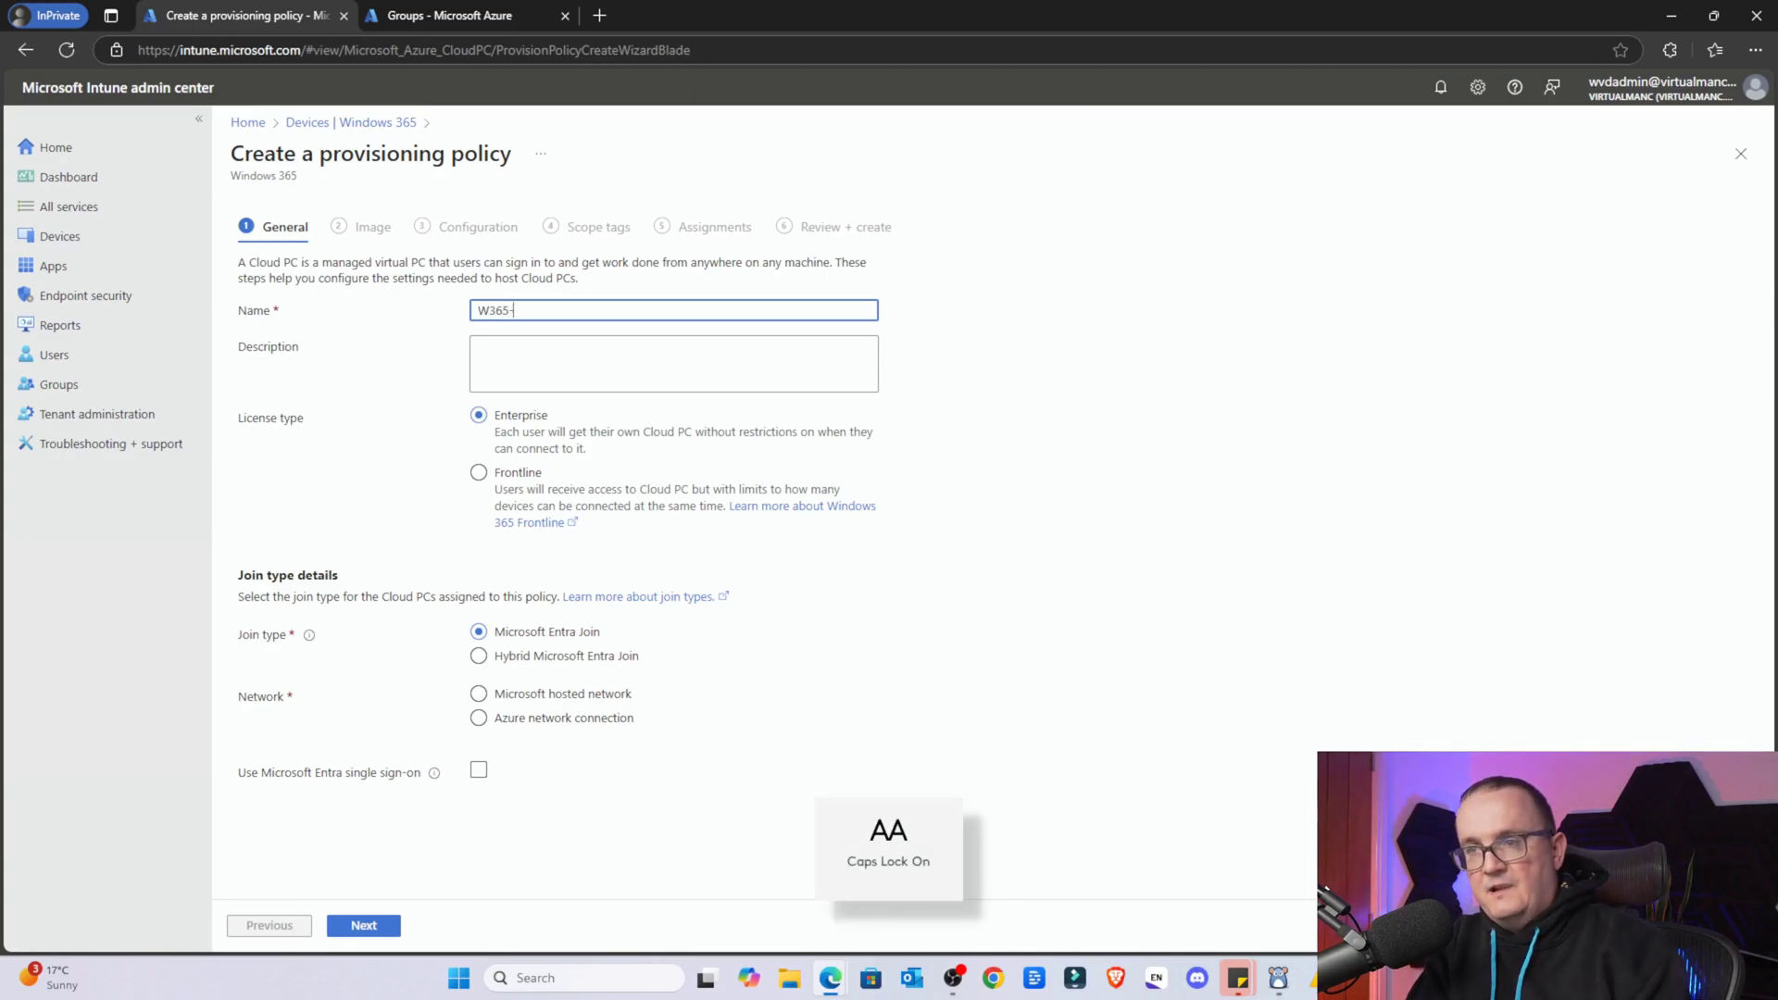
{"action": "type", "text": "F"}
{"action": "key", "text": "Caps_Lock"}
{"action": "type", "text": "rontline"}
{"action": "key", "text": "Caps_Lock"}
{"action": "type", "text": "S"}
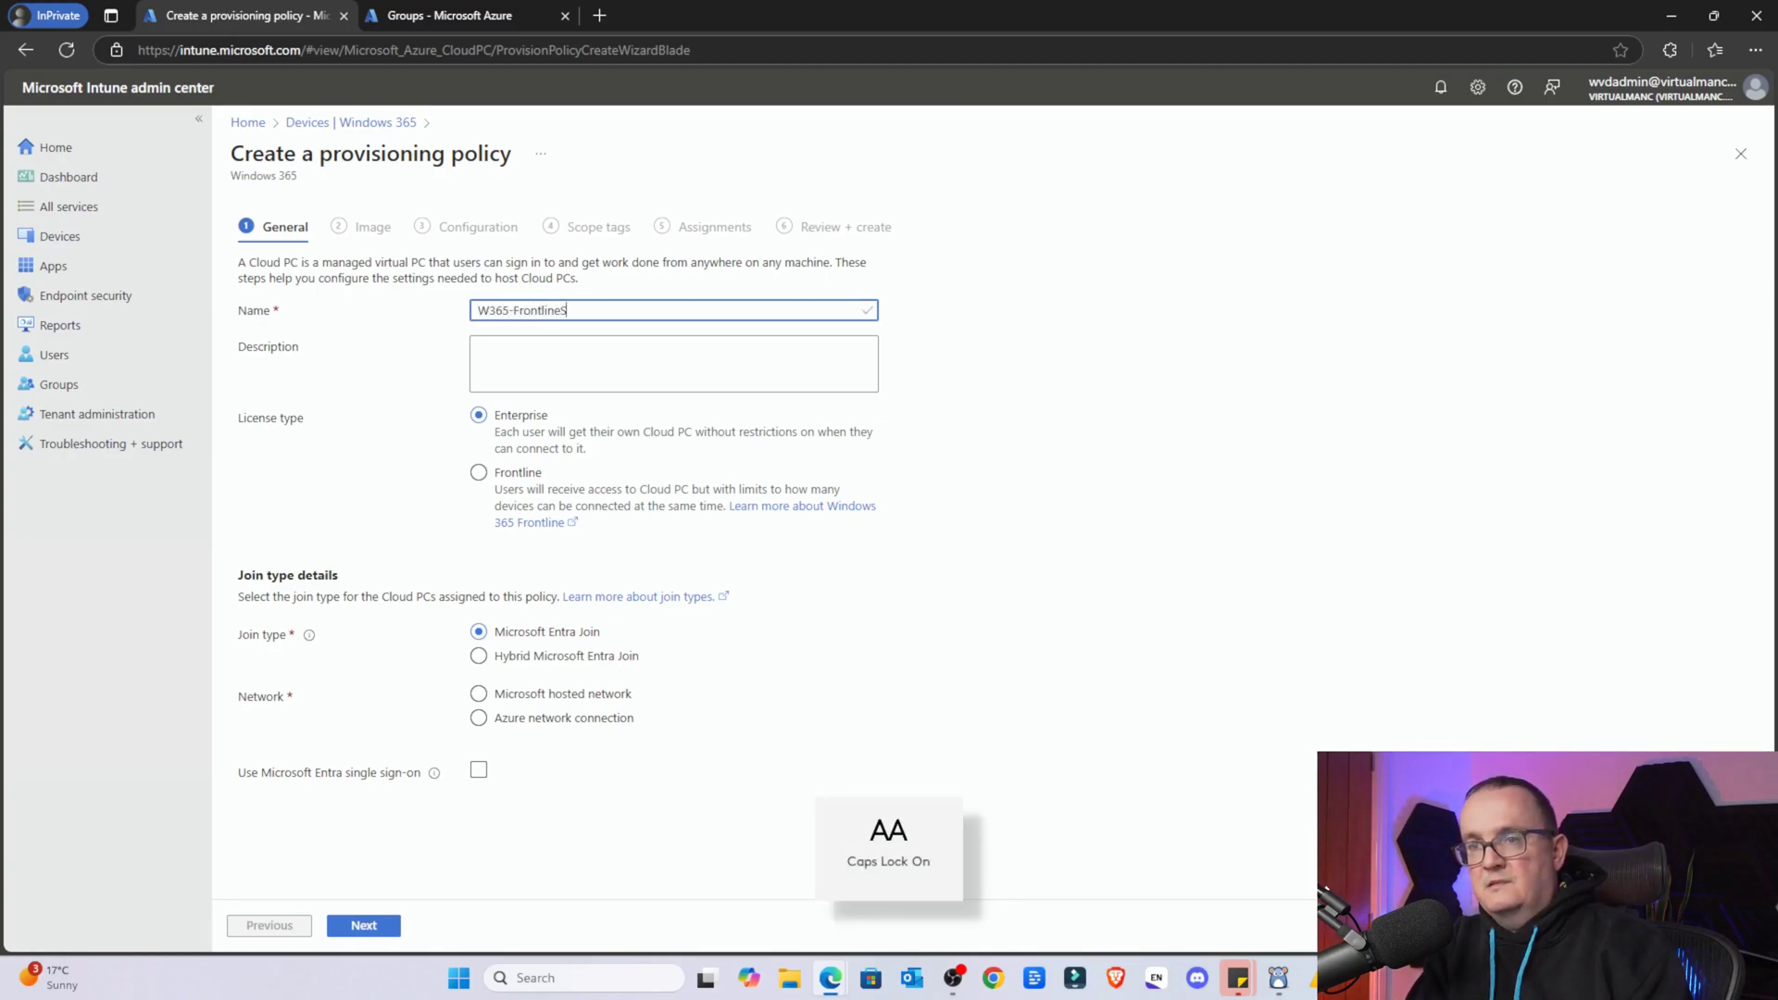
{"action": "key", "text": "Caps_Lock"}
{"action": "type", "text": "hared"}
{"action": "key", "text": "Caps_Lock"}
{"action": "key", "text": "Tab"}
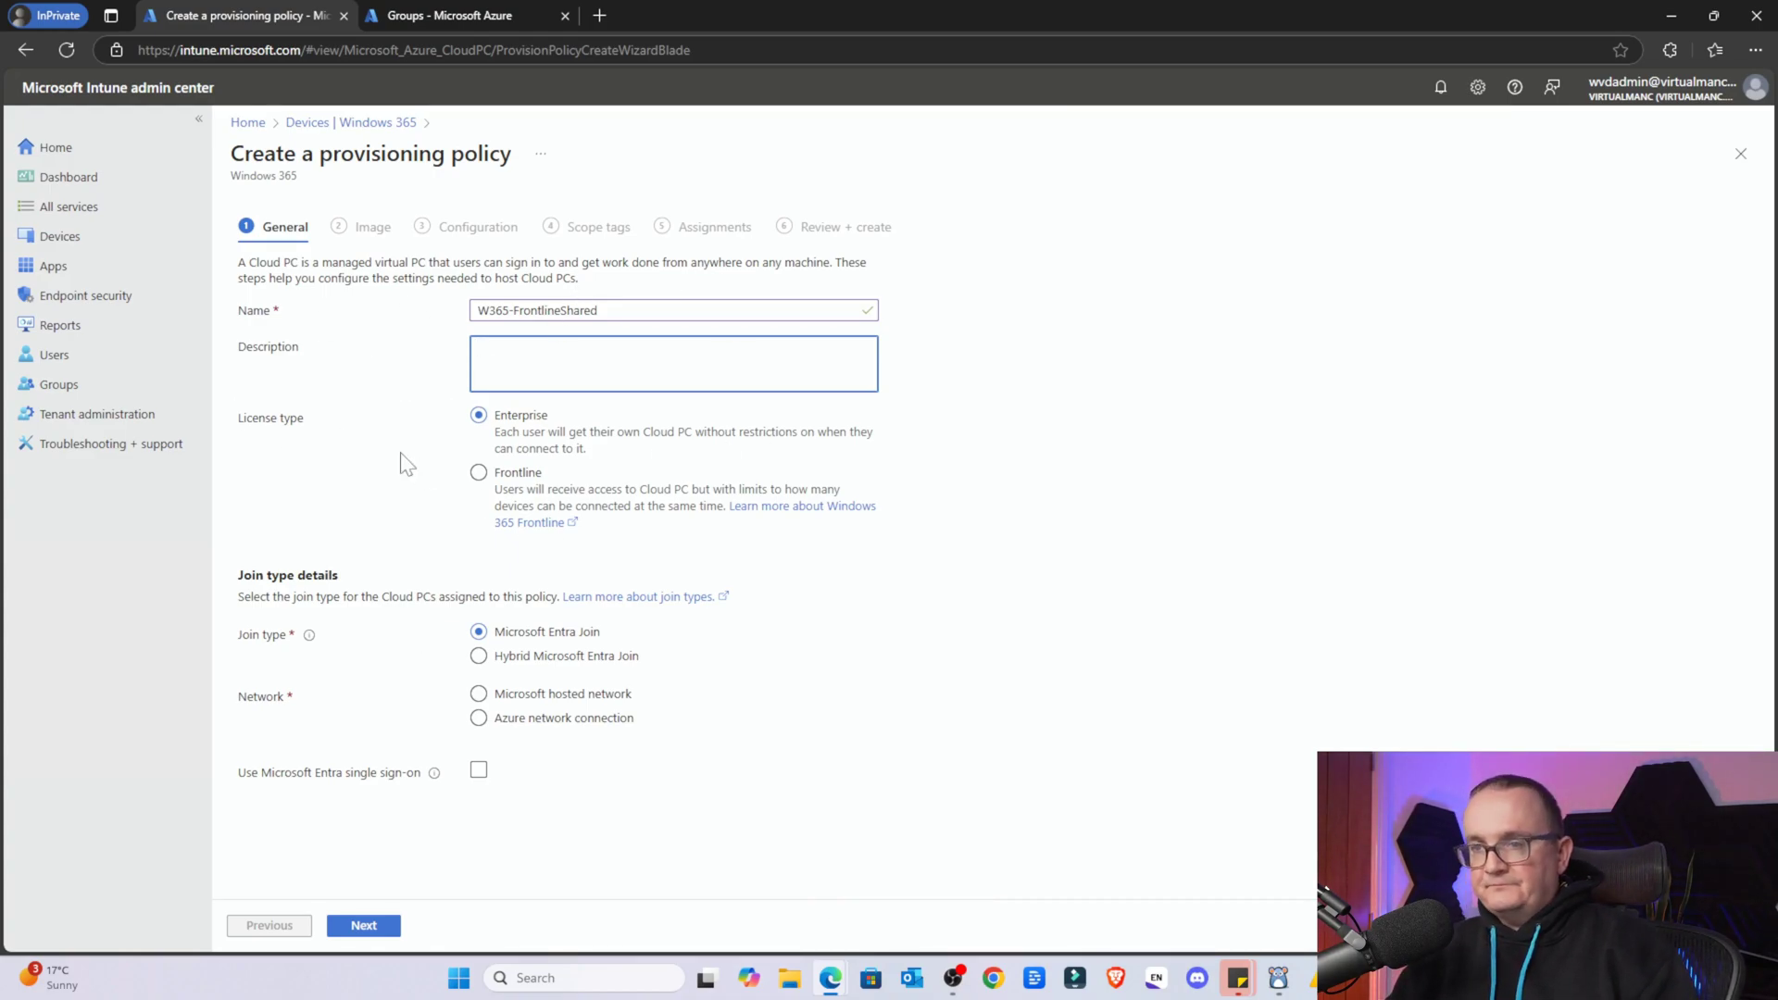
{"action": "left_click", "coordinate": [479, 472]}
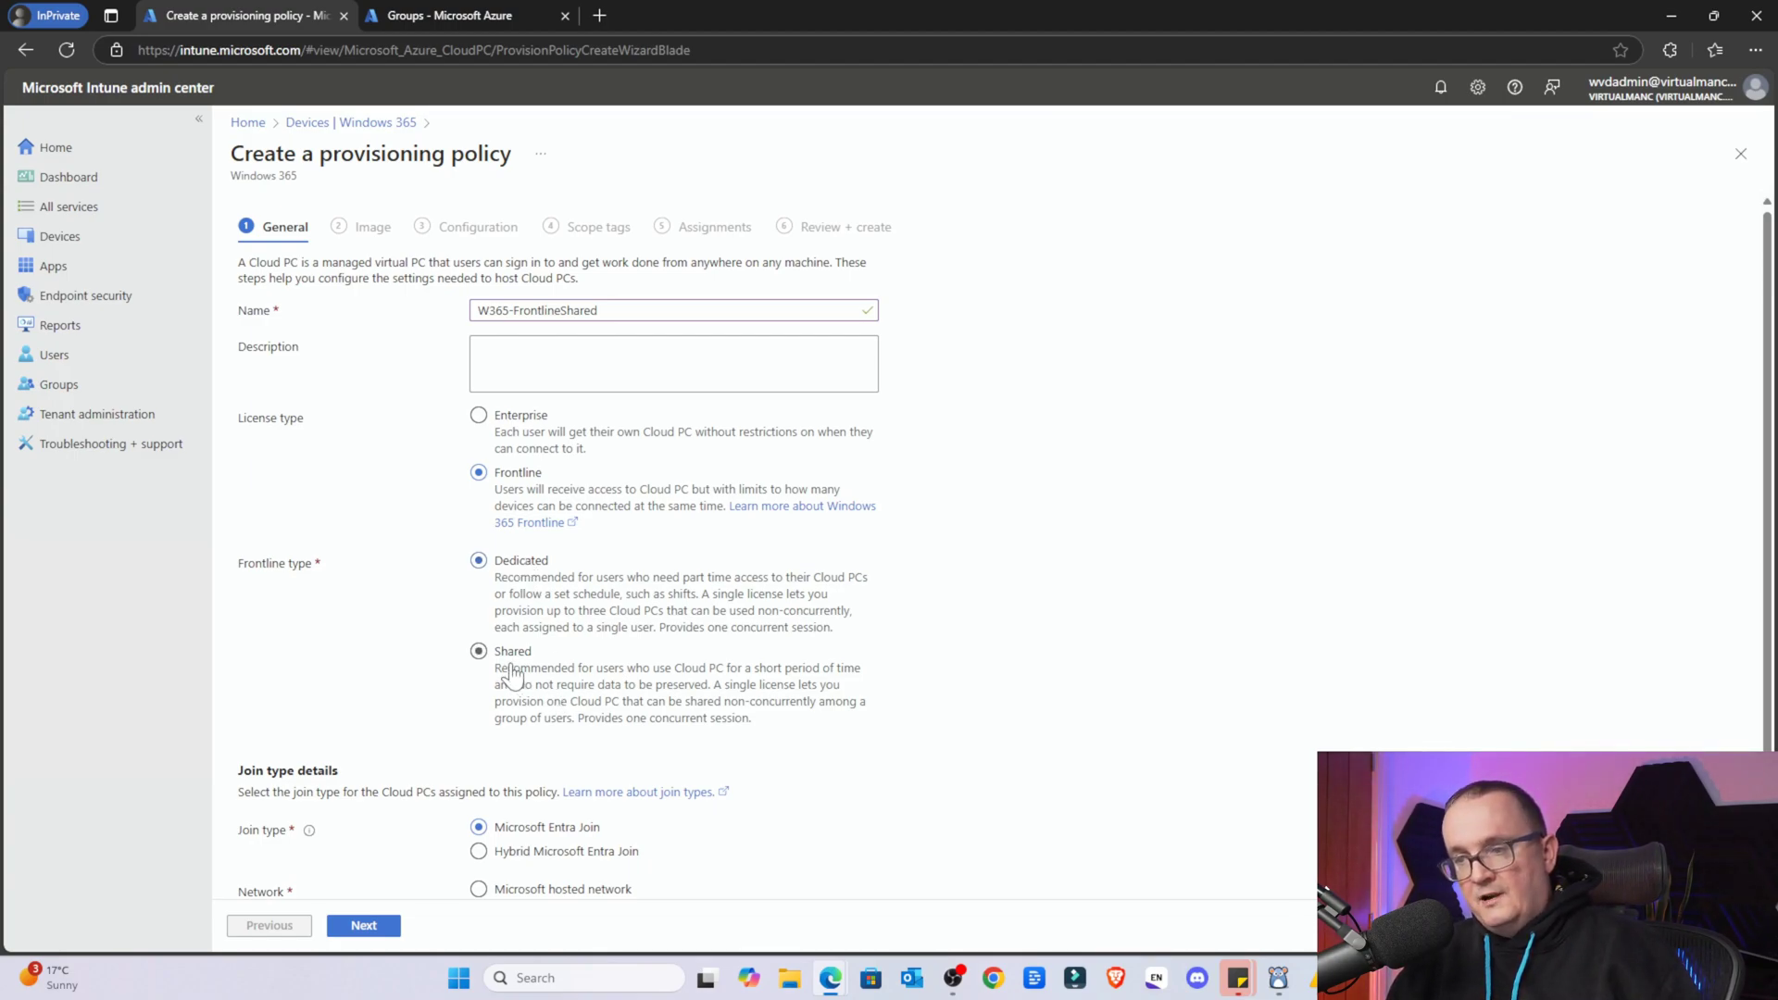
Choose the Shared frontline type, keep Microsoft Entra Join, and use the Microsoft hosted network
{"action": "left_click", "coordinate": [478, 651]}
{"action": "scroll", "coordinate": [453, 574], "scroll_direction": "down", "scroll_amount": 1}
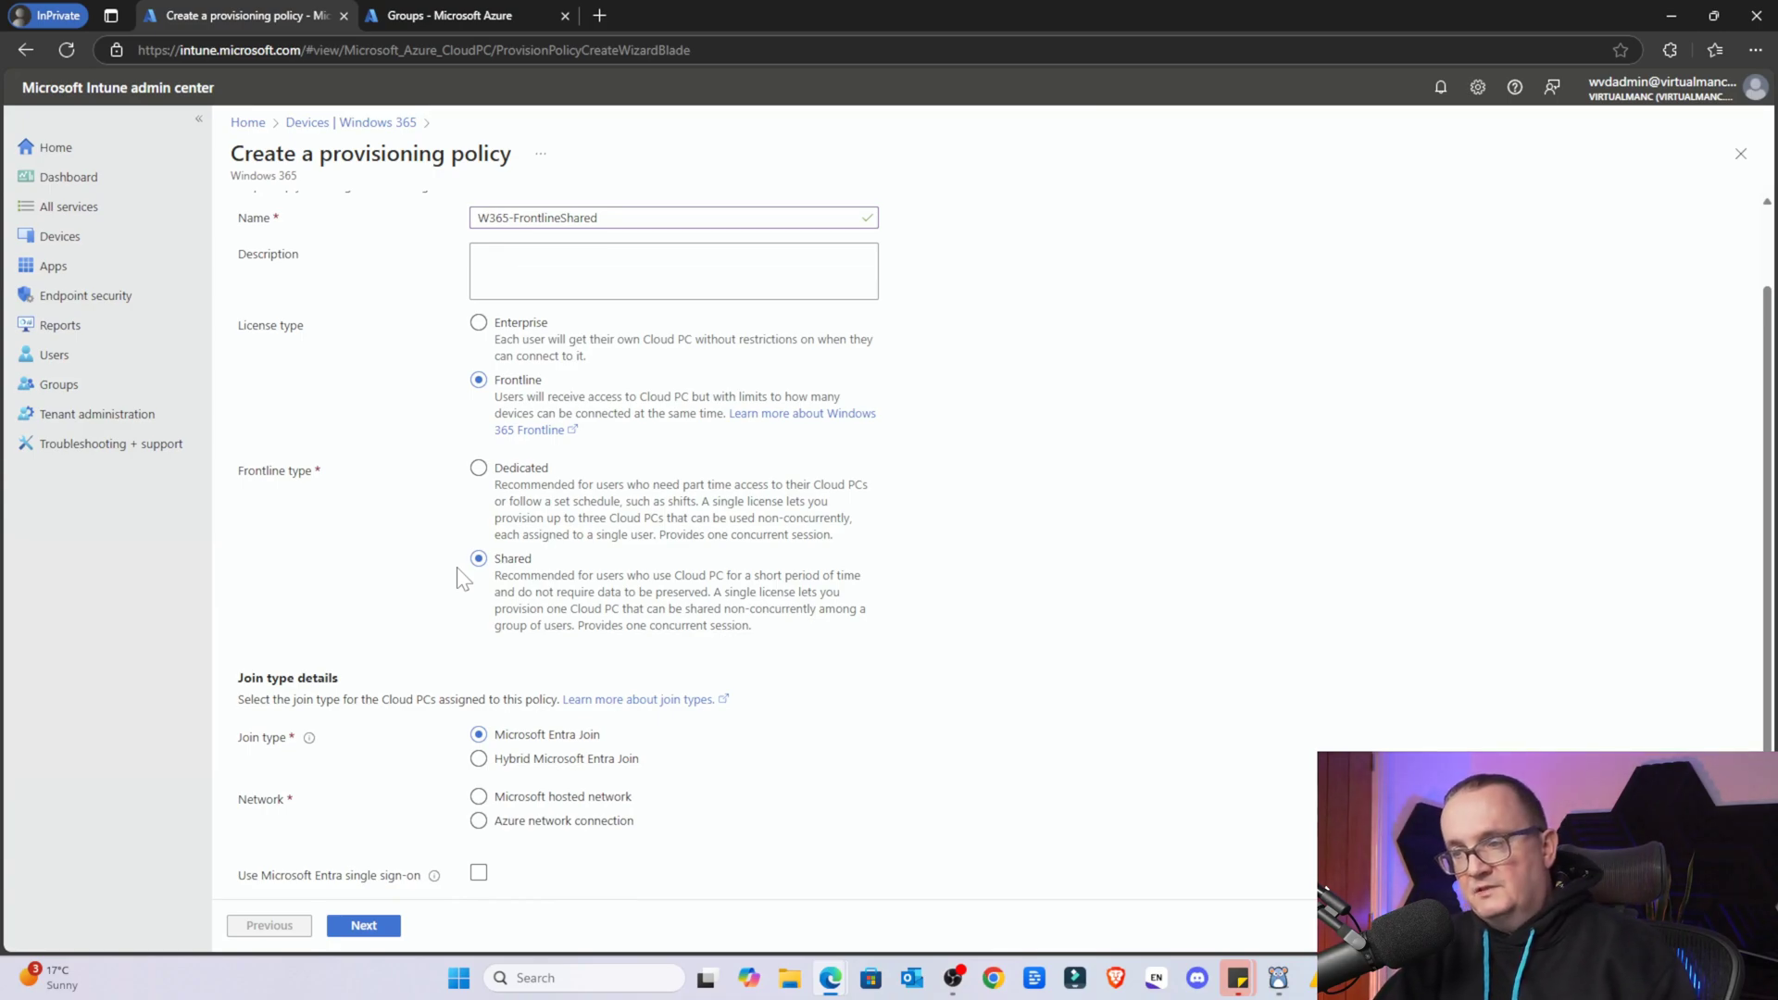
{"action": "scroll", "coordinate": [463, 579], "scroll_direction": "down", "scroll_amount": 1}
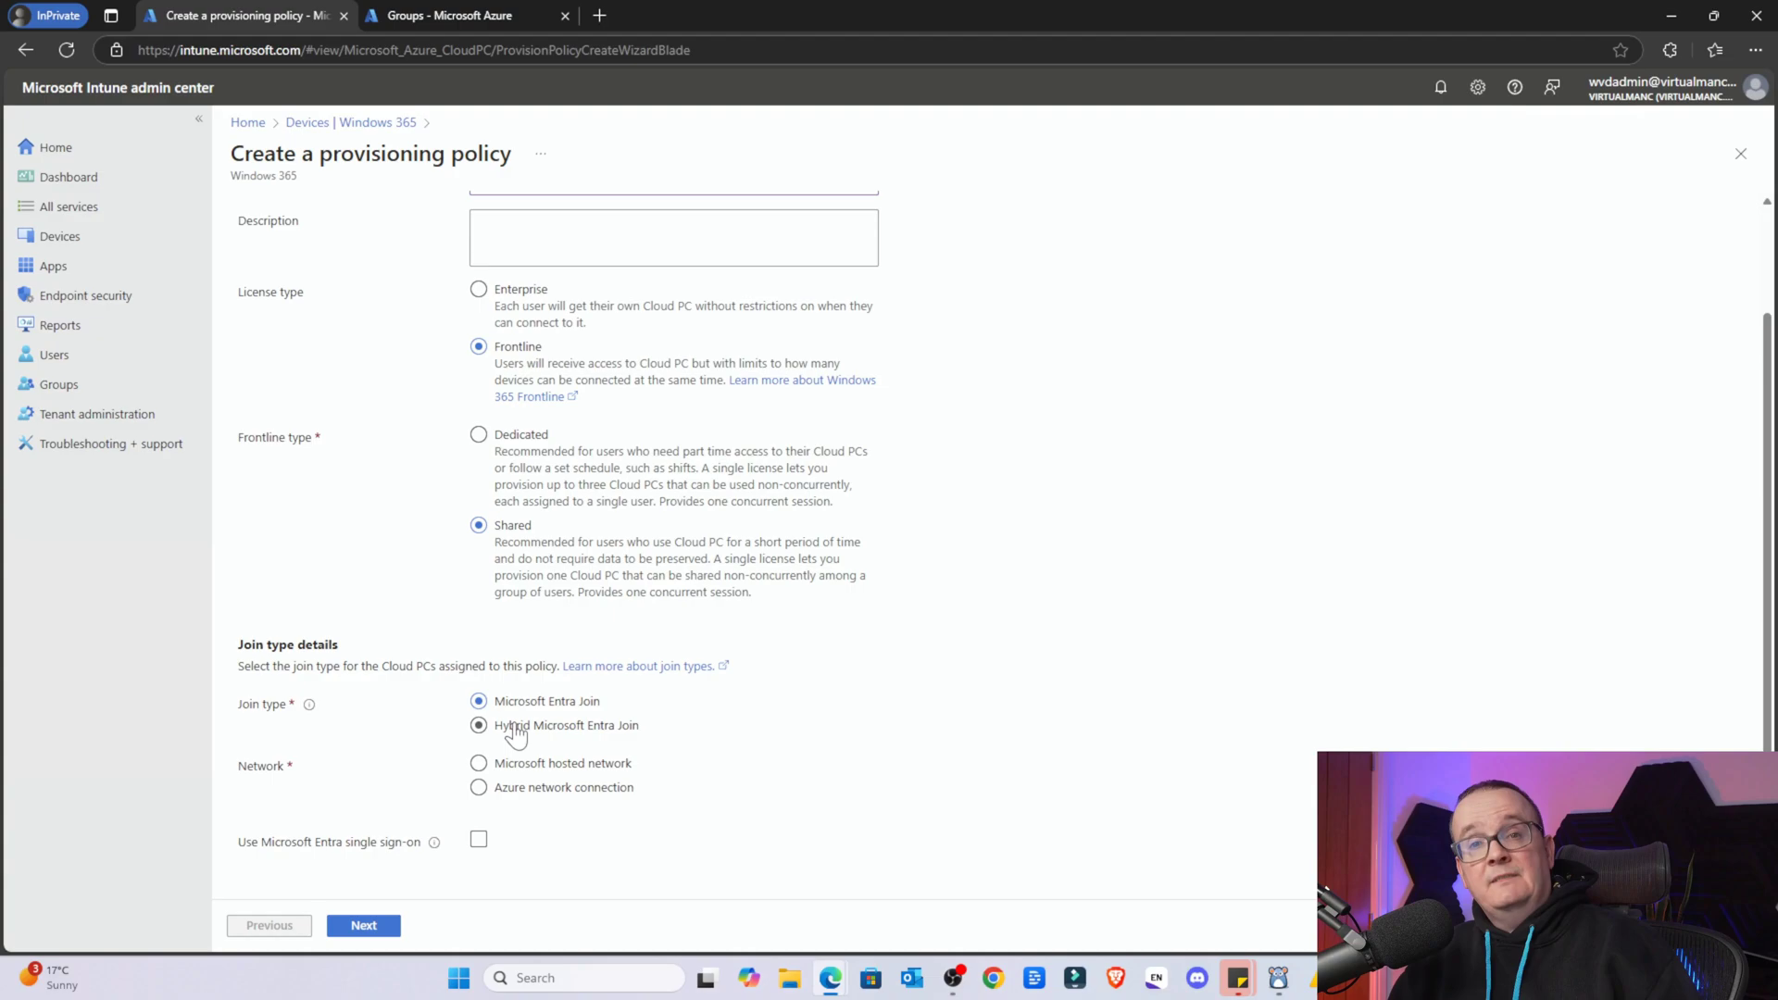
{"action": "left_click", "coordinate": [515, 731]}
{"action": "left_click", "coordinate": [515, 715]}
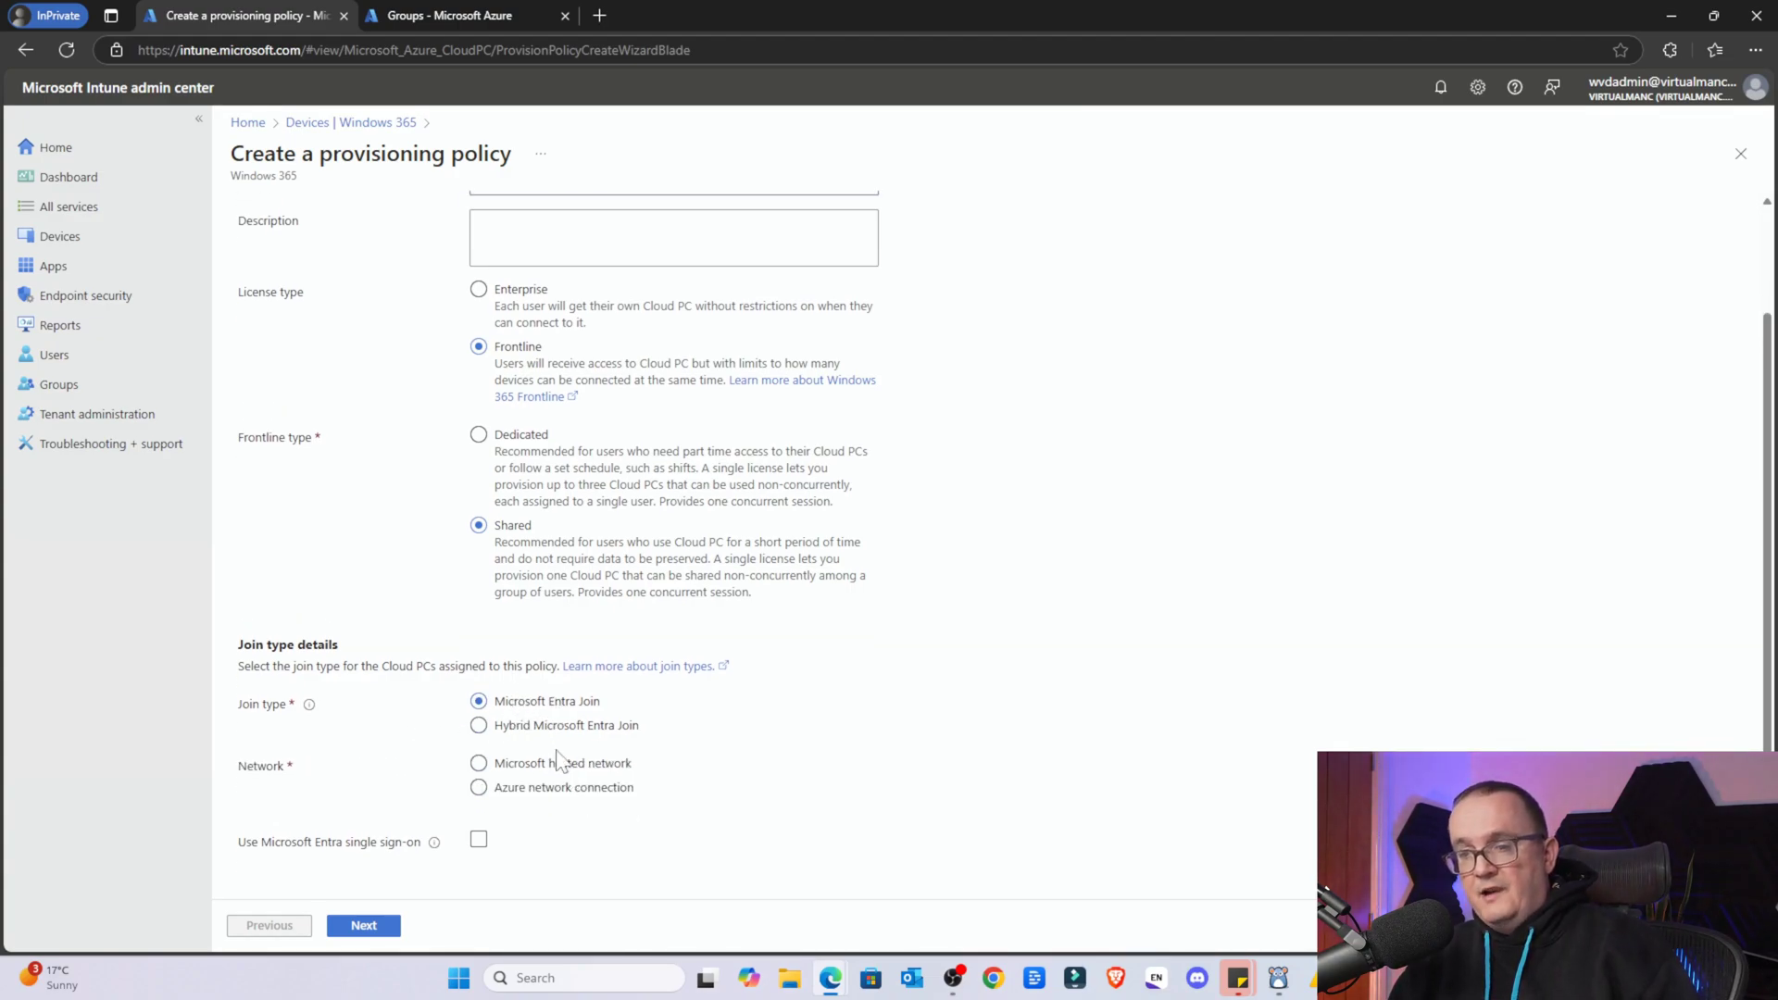
{"action": "left_click", "coordinate": [521, 767]}
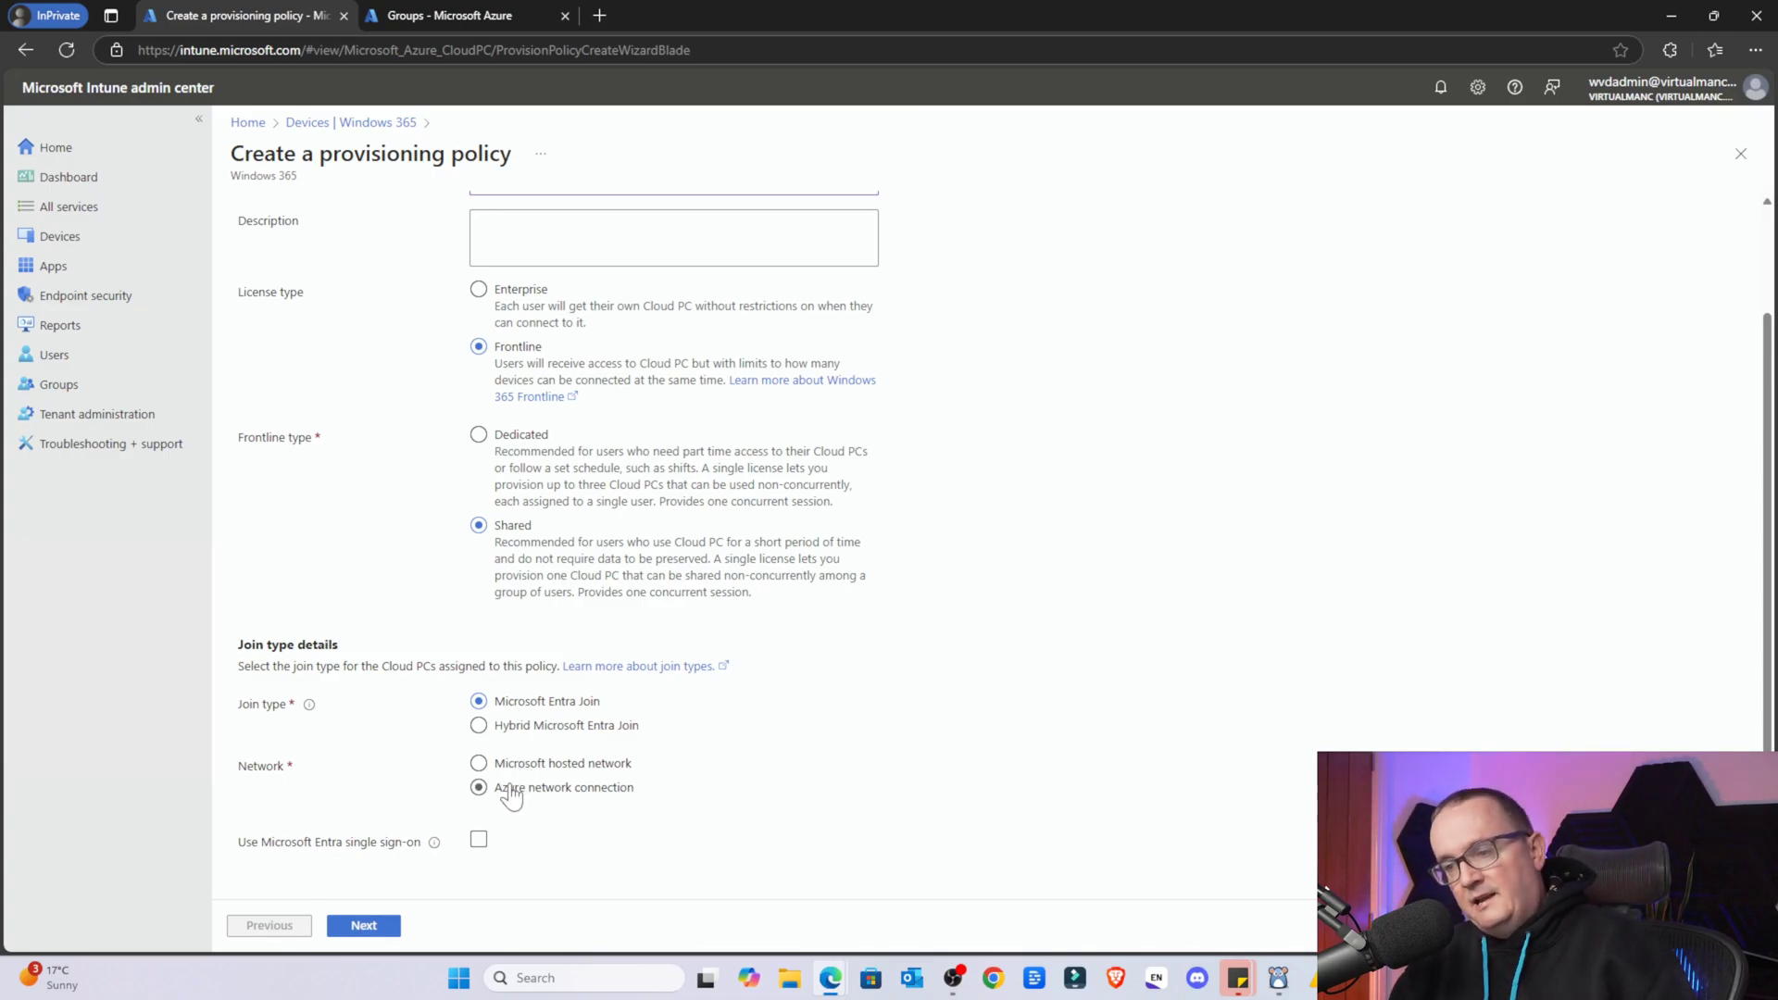
{"action": "left_click", "coordinate": [515, 790]}
{"action": "left_click", "coordinate": [546, 827]}
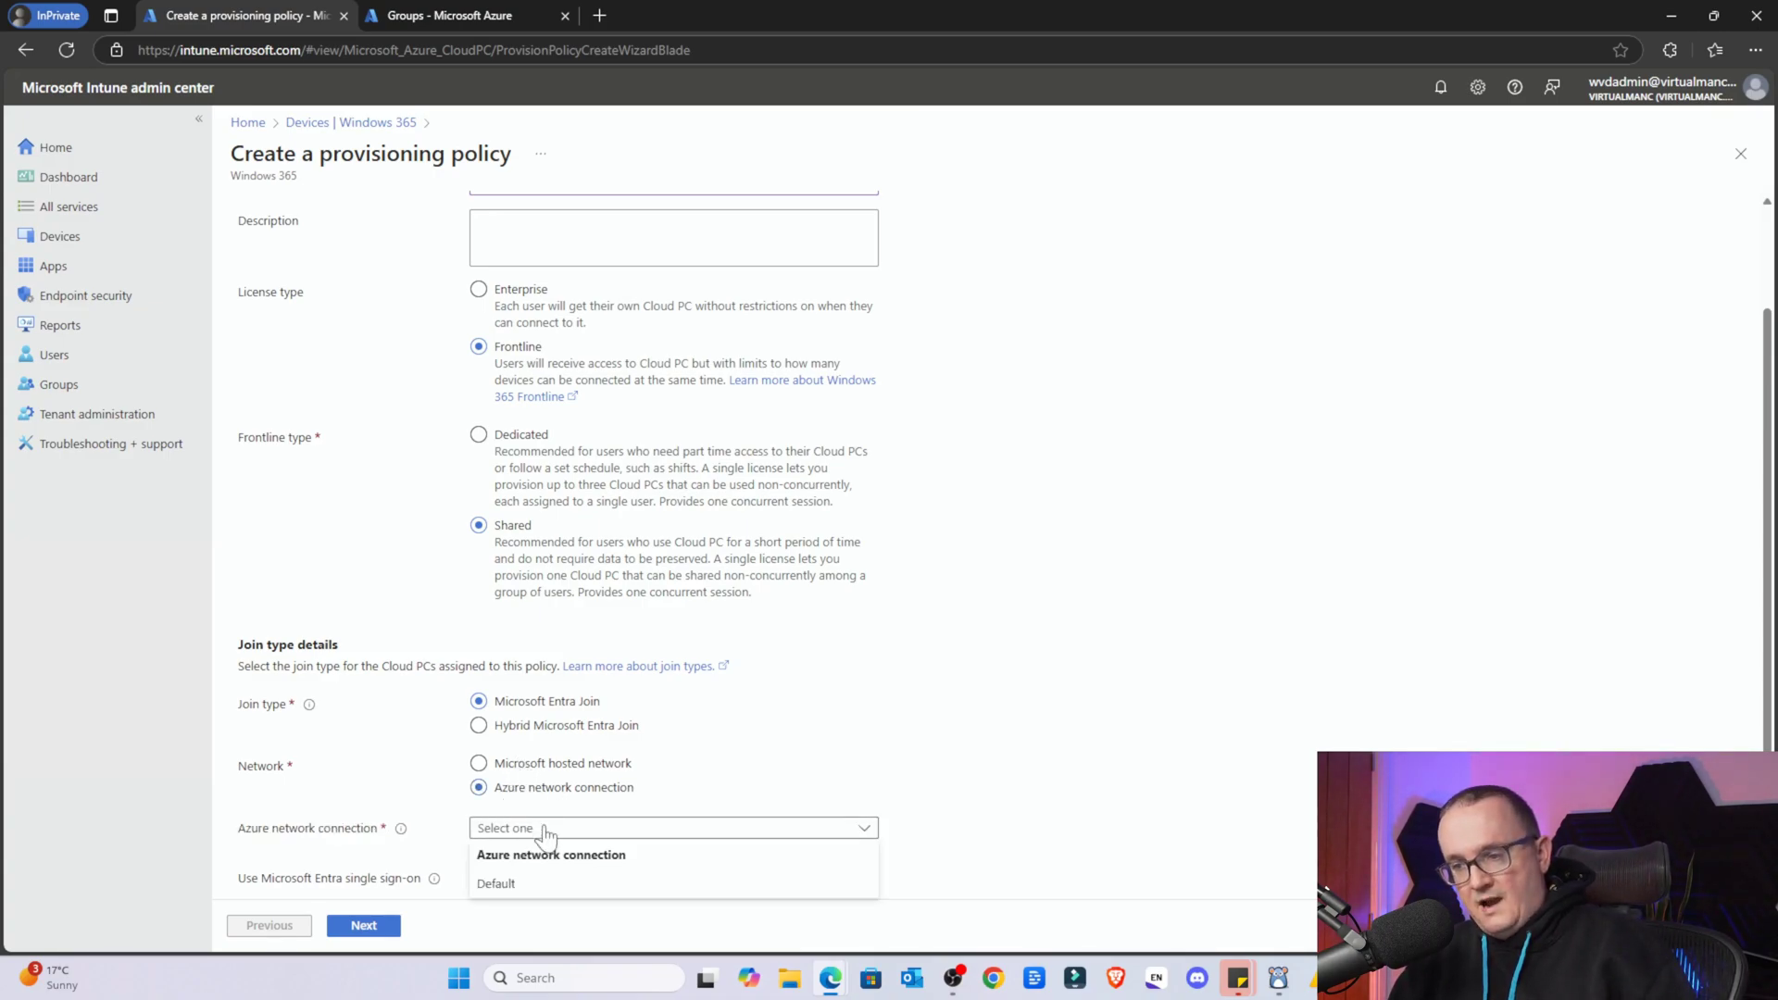
{"action": "left_click", "coordinate": [622, 824]}
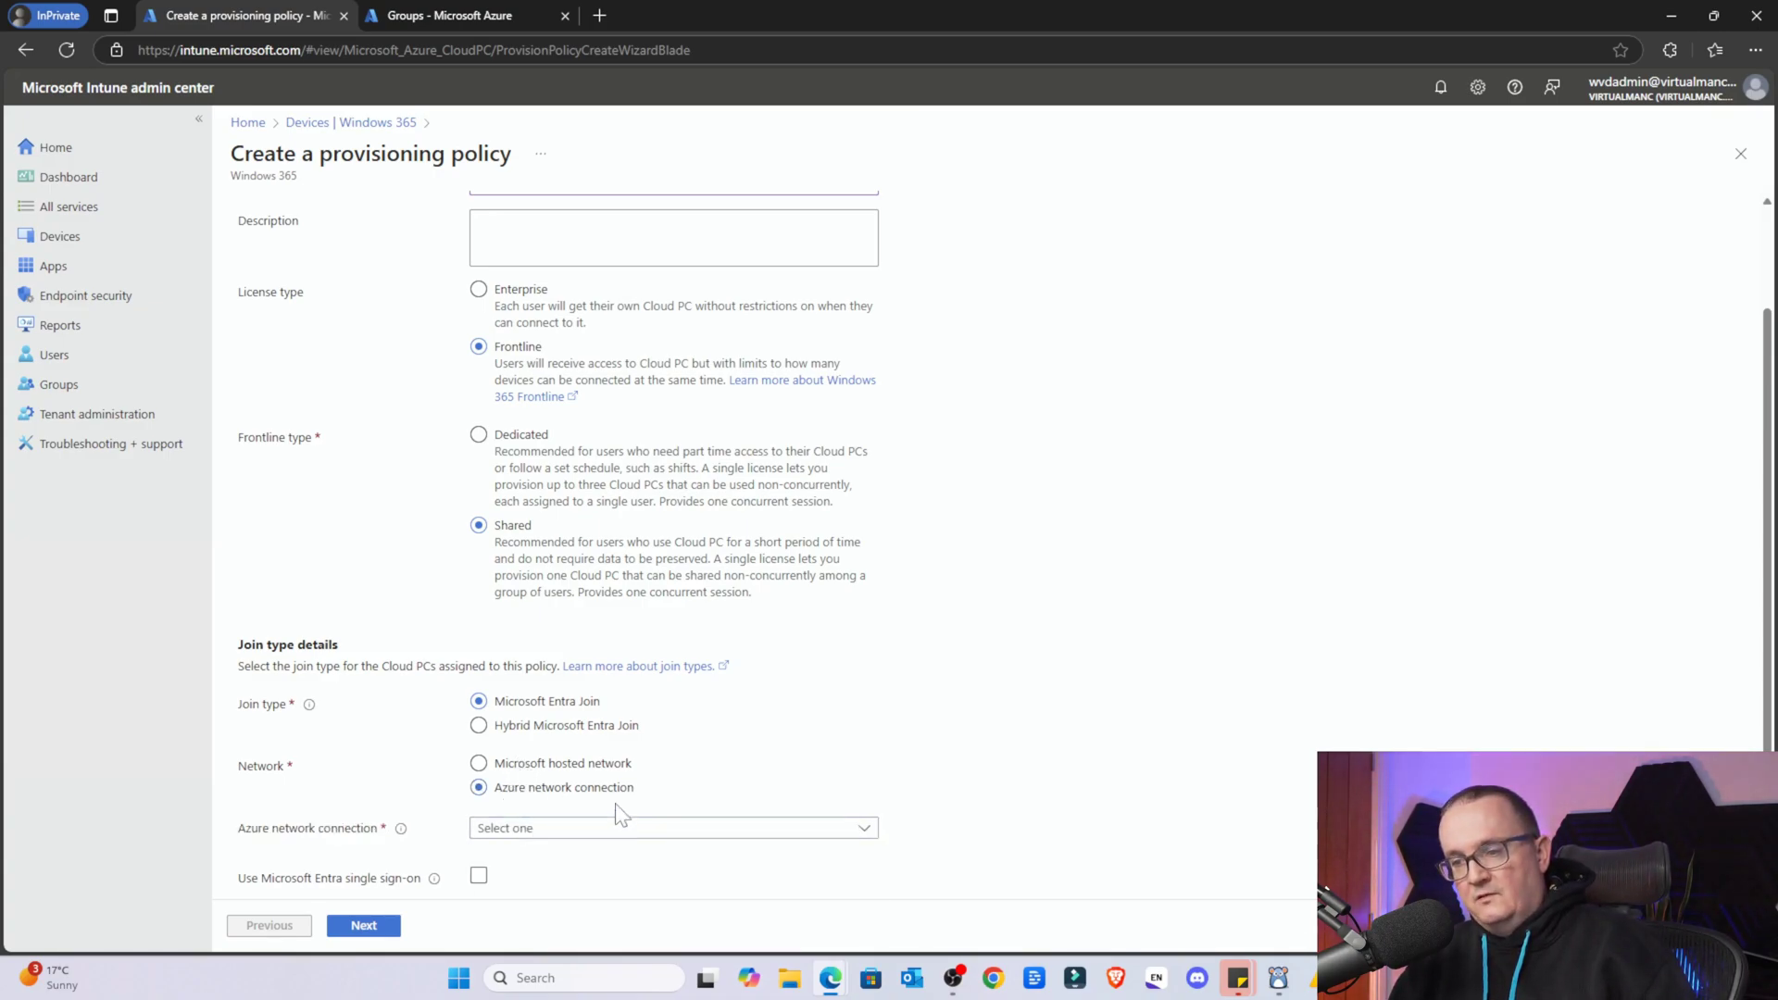
{"action": "left_click", "coordinate": [544, 769]}
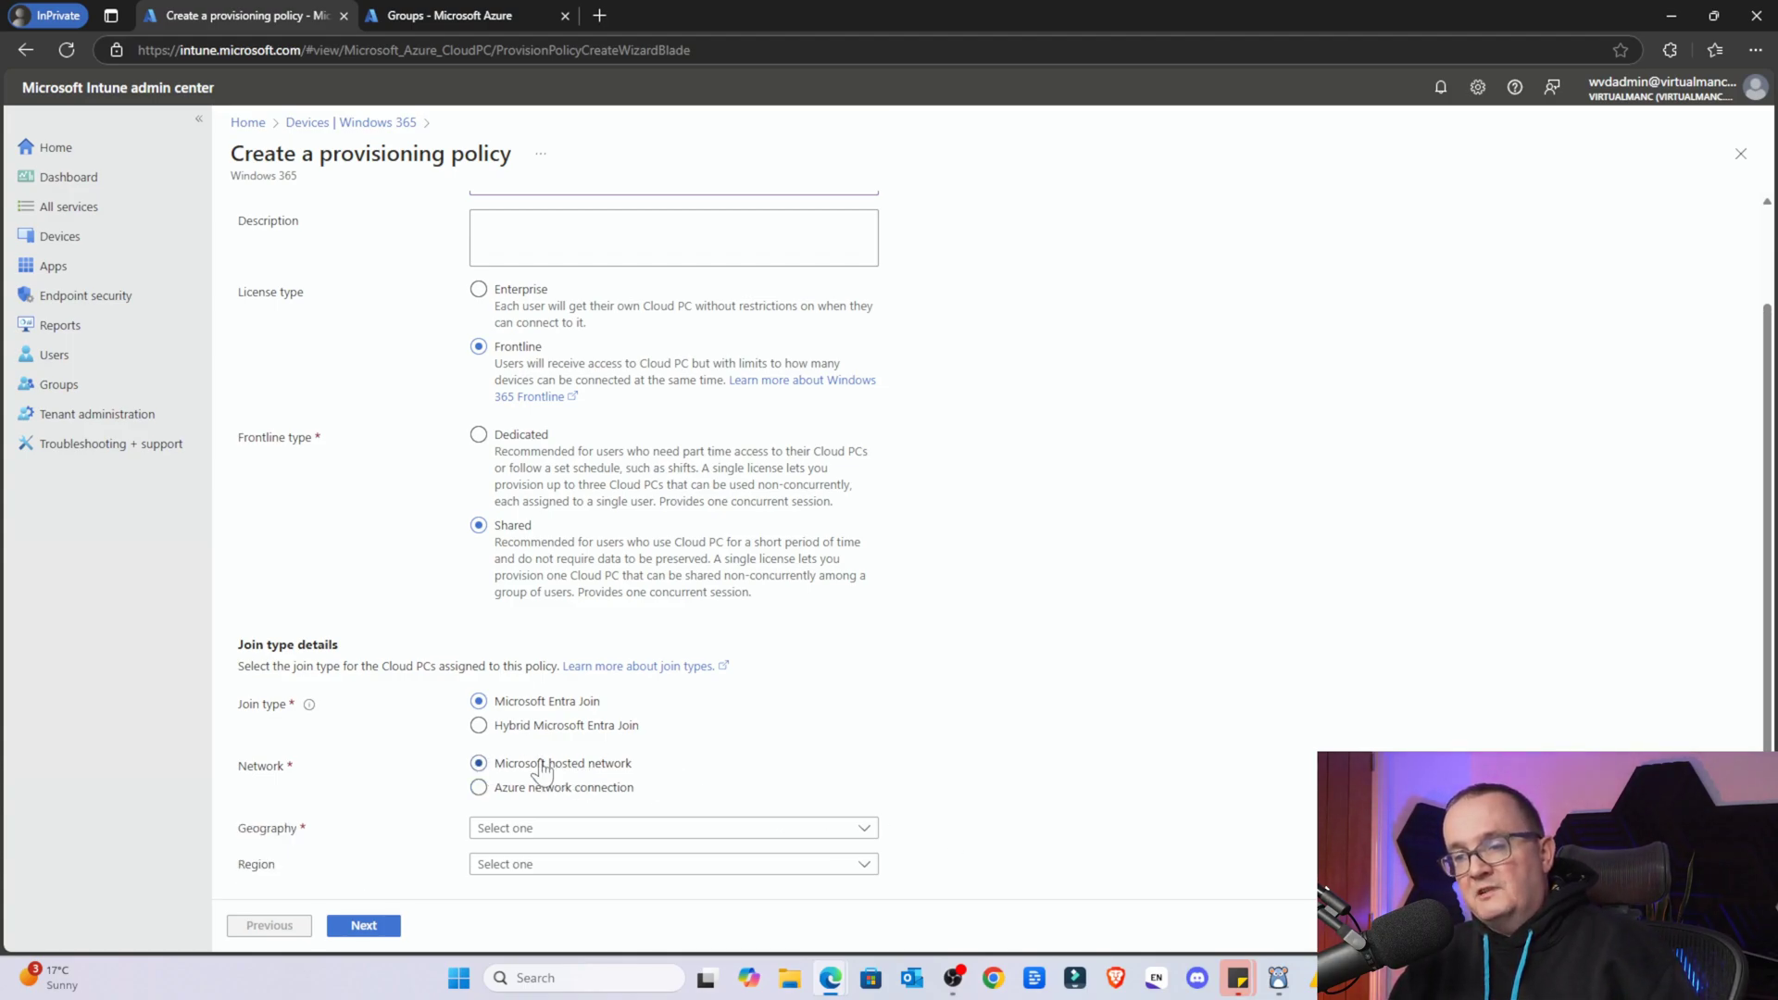
{"action": "scroll", "coordinate": [534, 769], "scroll_direction": "down", "scroll_amount": 1}
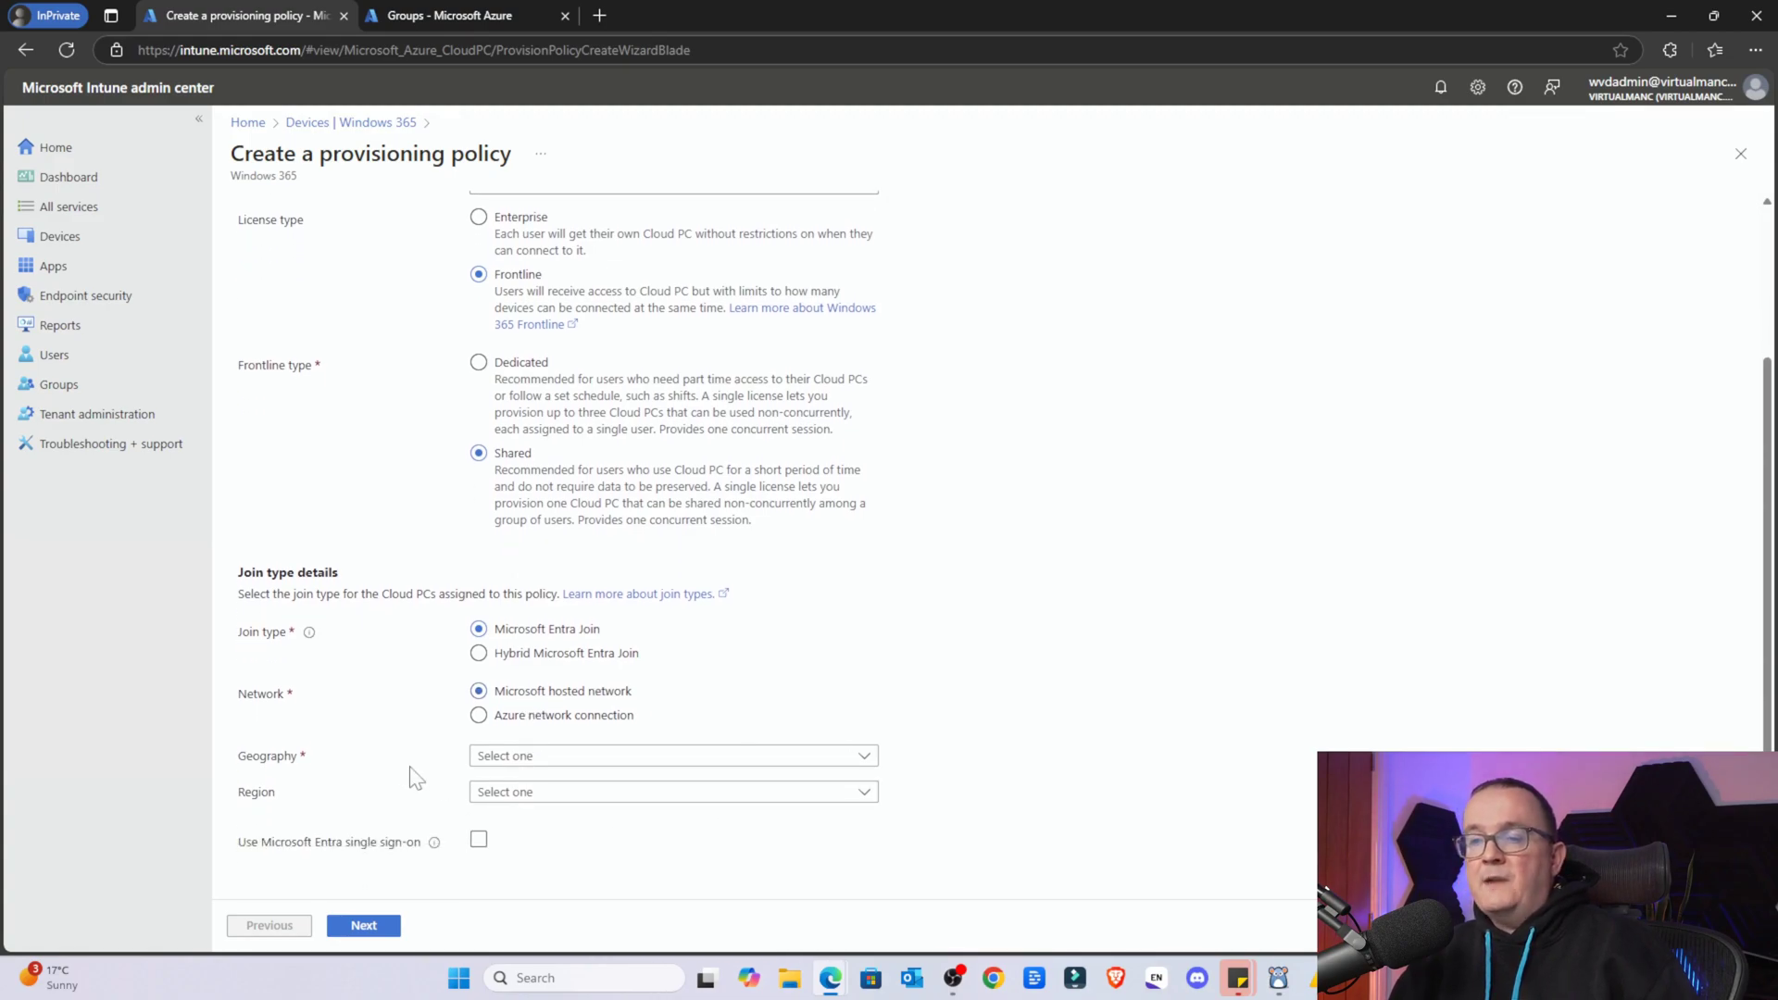
Set the geography to United Kingdom with UK South as the region
{"action": "left_click", "coordinate": [670, 754]}
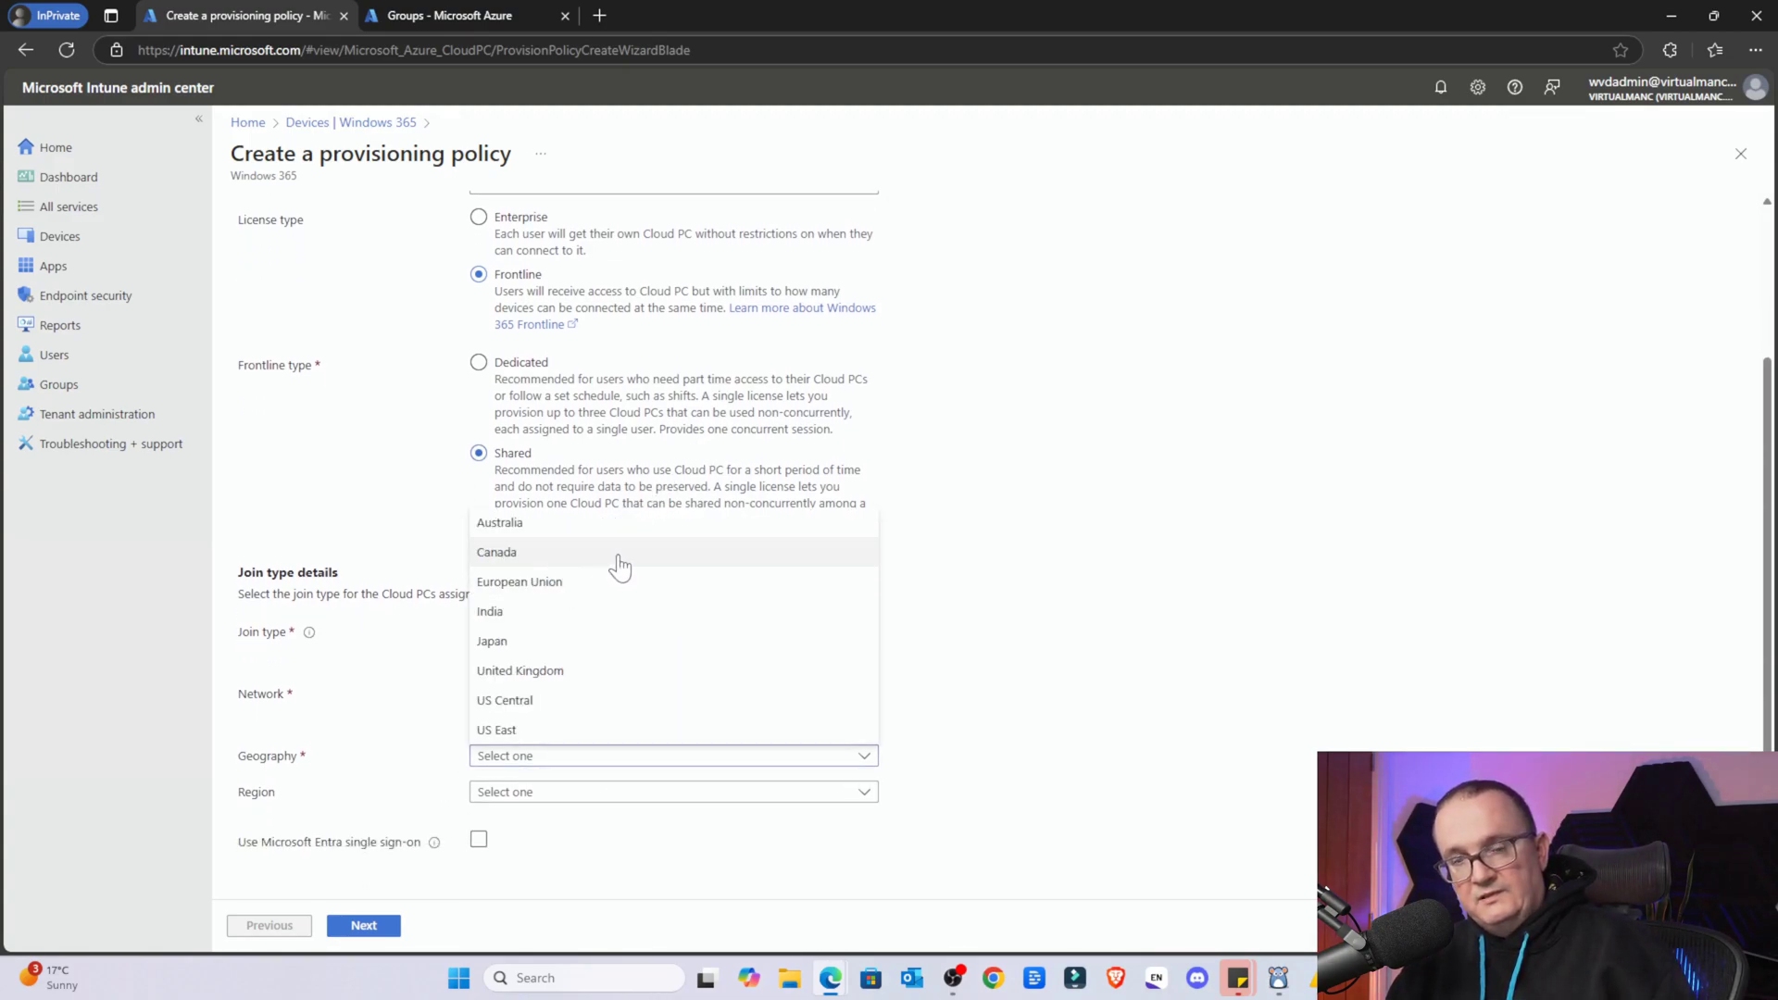
{"action": "left_click", "coordinate": [557, 670]}
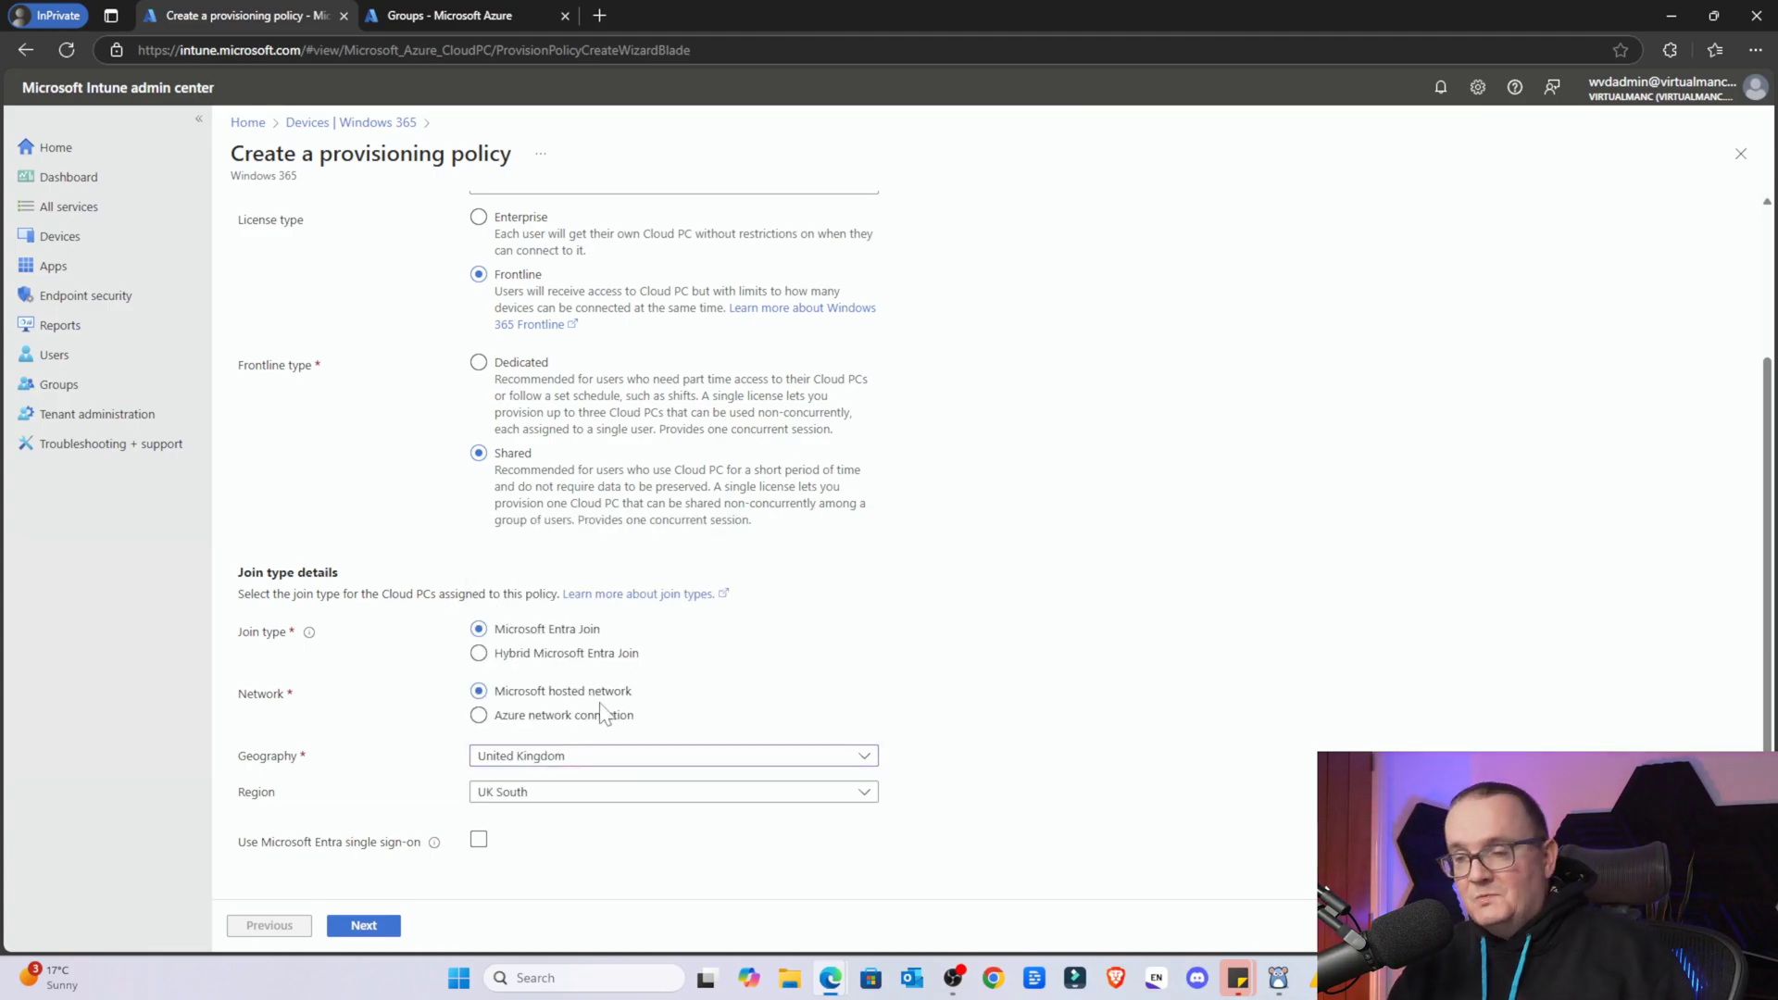
{"action": "left_click", "coordinate": [549, 794]}
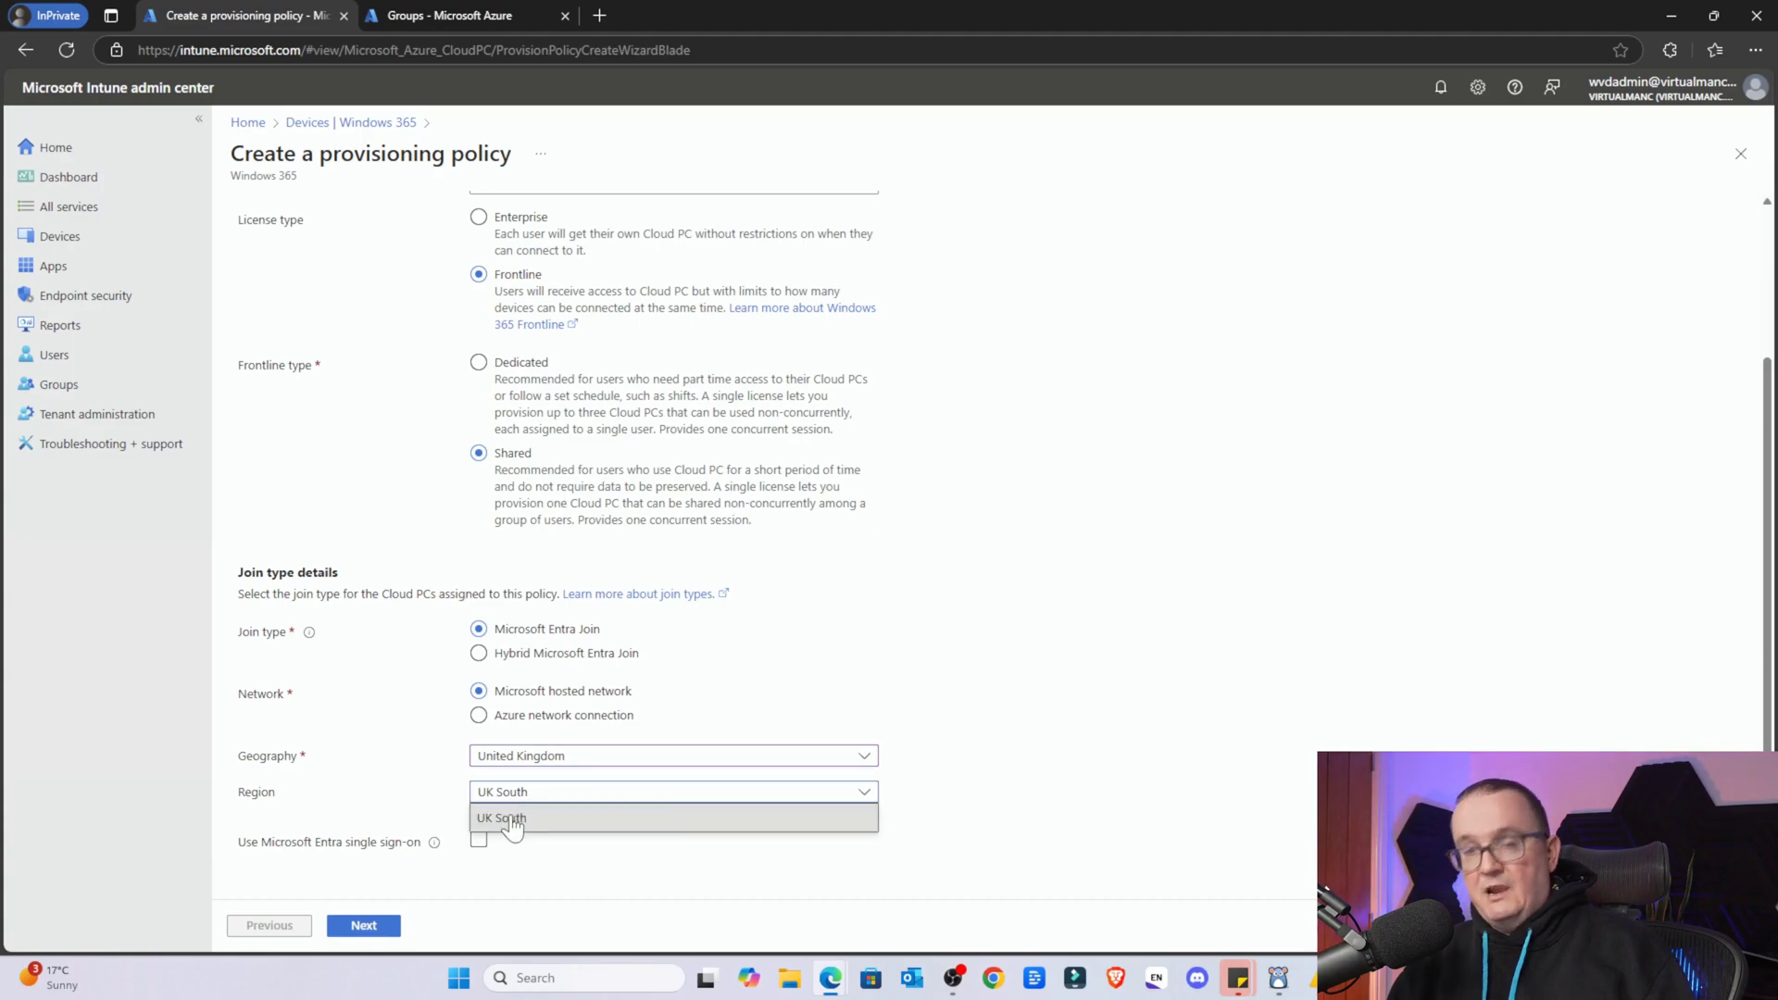
{"action": "left_click", "coordinate": [513, 820]}
{"action": "left_click", "coordinate": [533, 762]}
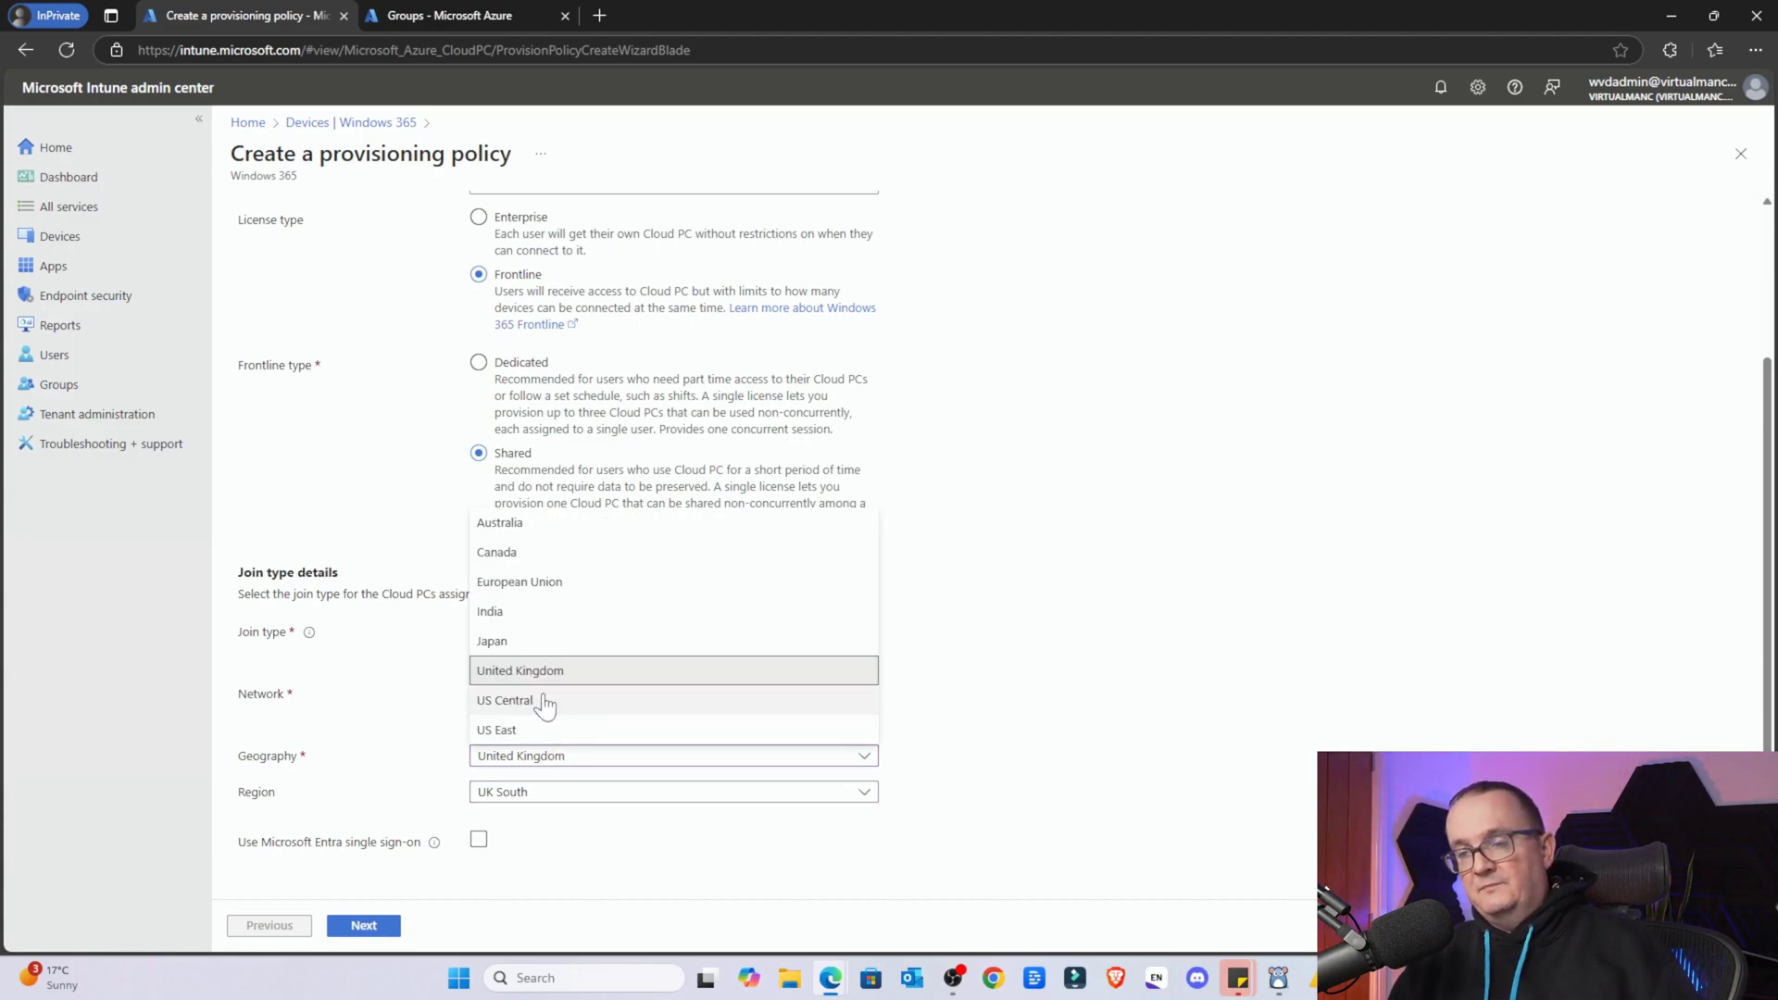
{"action": "left_click", "coordinate": [540, 584]}
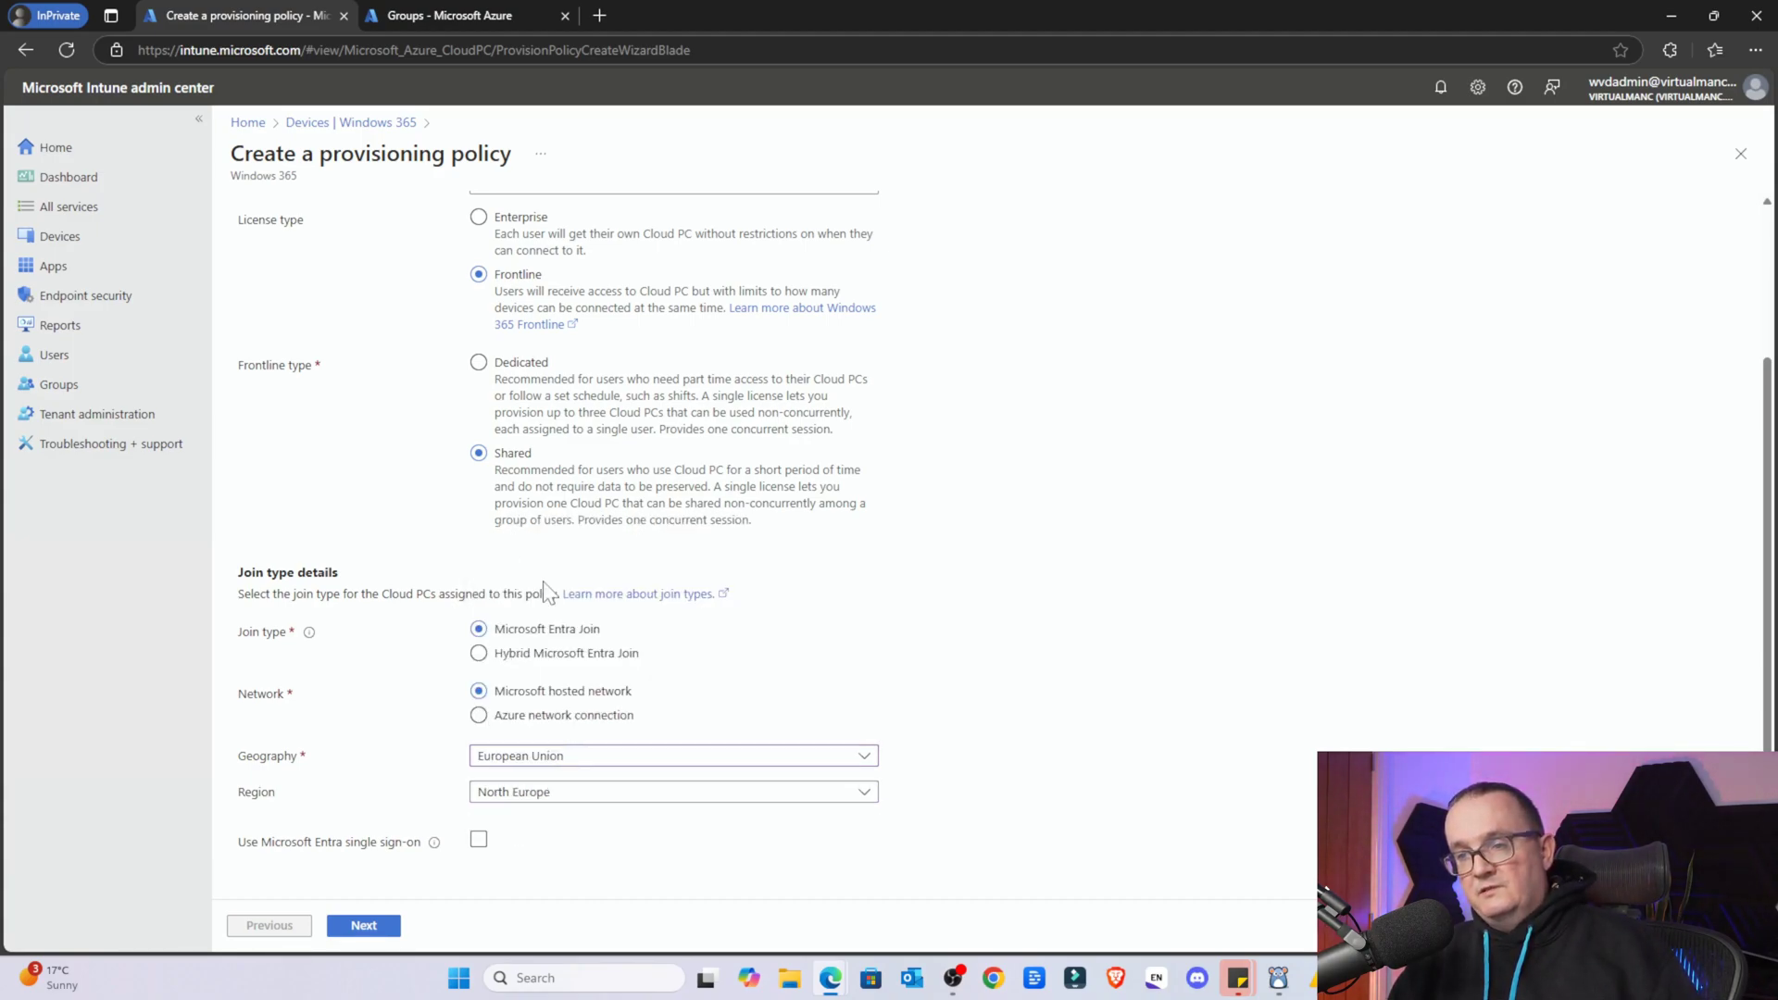
{"action": "left_click", "coordinate": [524, 792]}
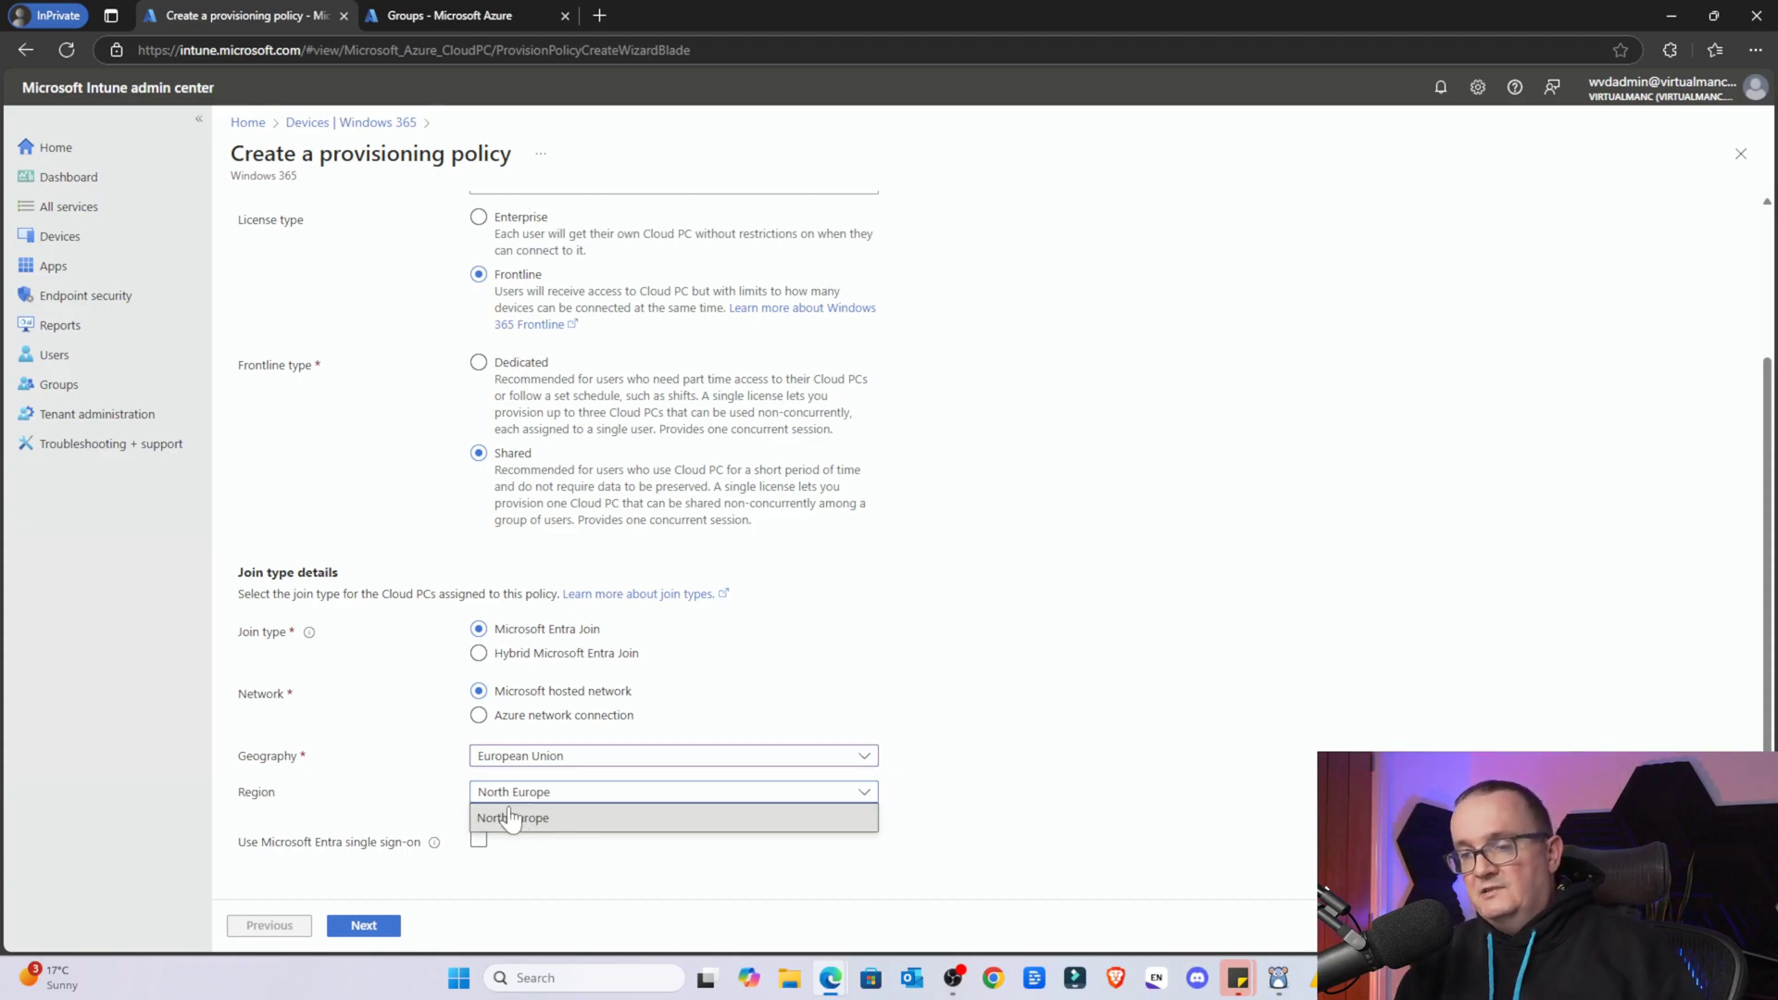
{"action": "left_click", "coordinate": [508, 819]}
{"action": "left_click", "coordinate": [521, 757]}
{"action": "left_click", "coordinate": [562, 673]}
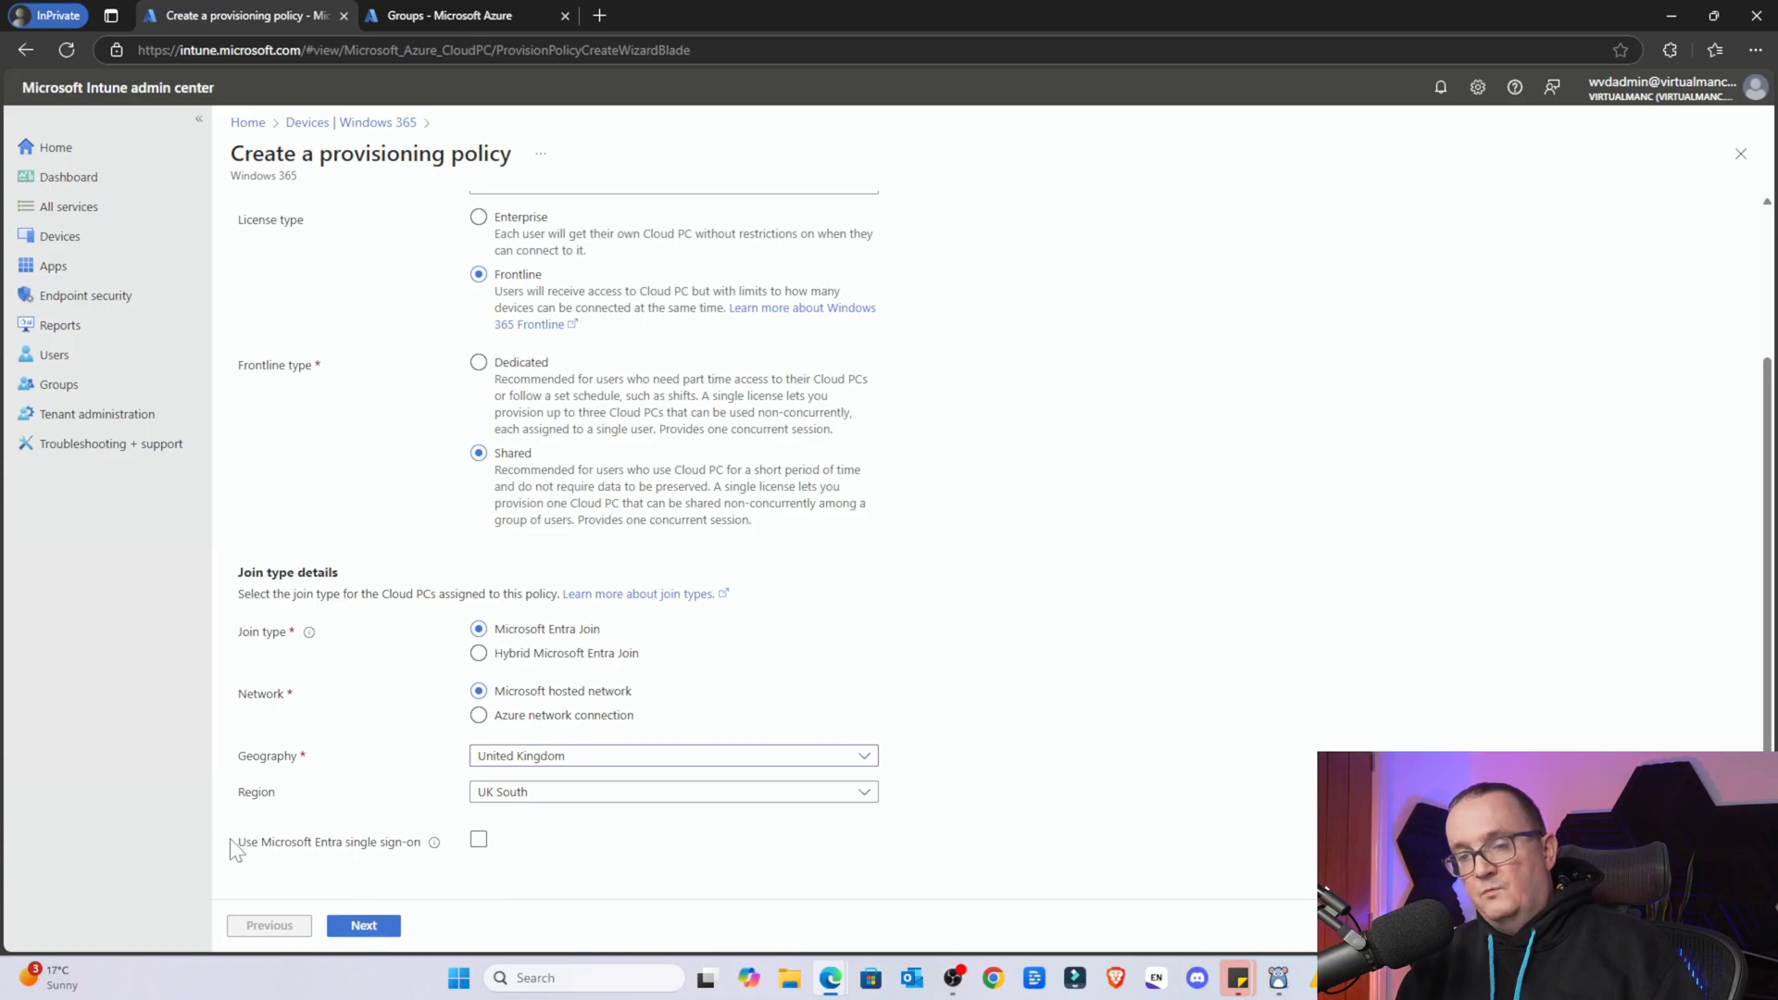
Enable Microsoft Entra single sign-on and proceed to the Image step
{"action": "left_click", "coordinate": [333, 843]}
{"action": "mouse_move", "coordinate": [435, 856]}
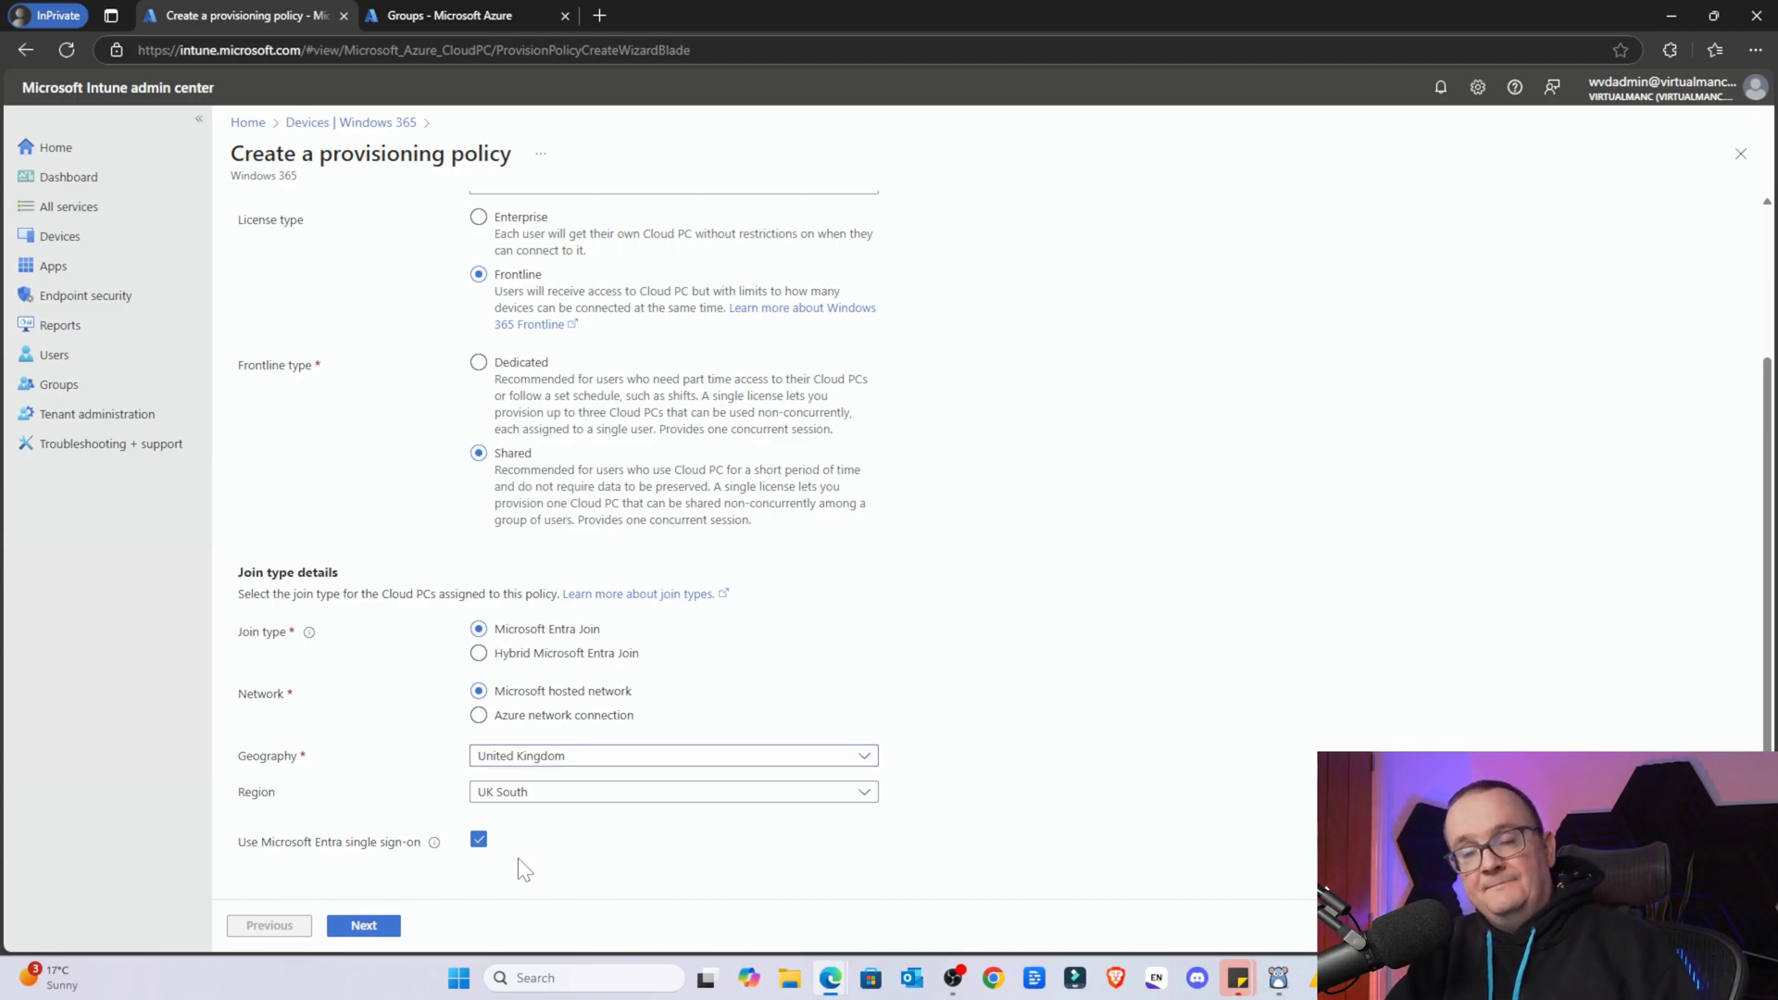
{"action": "left_click", "coordinate": [360, 928]}
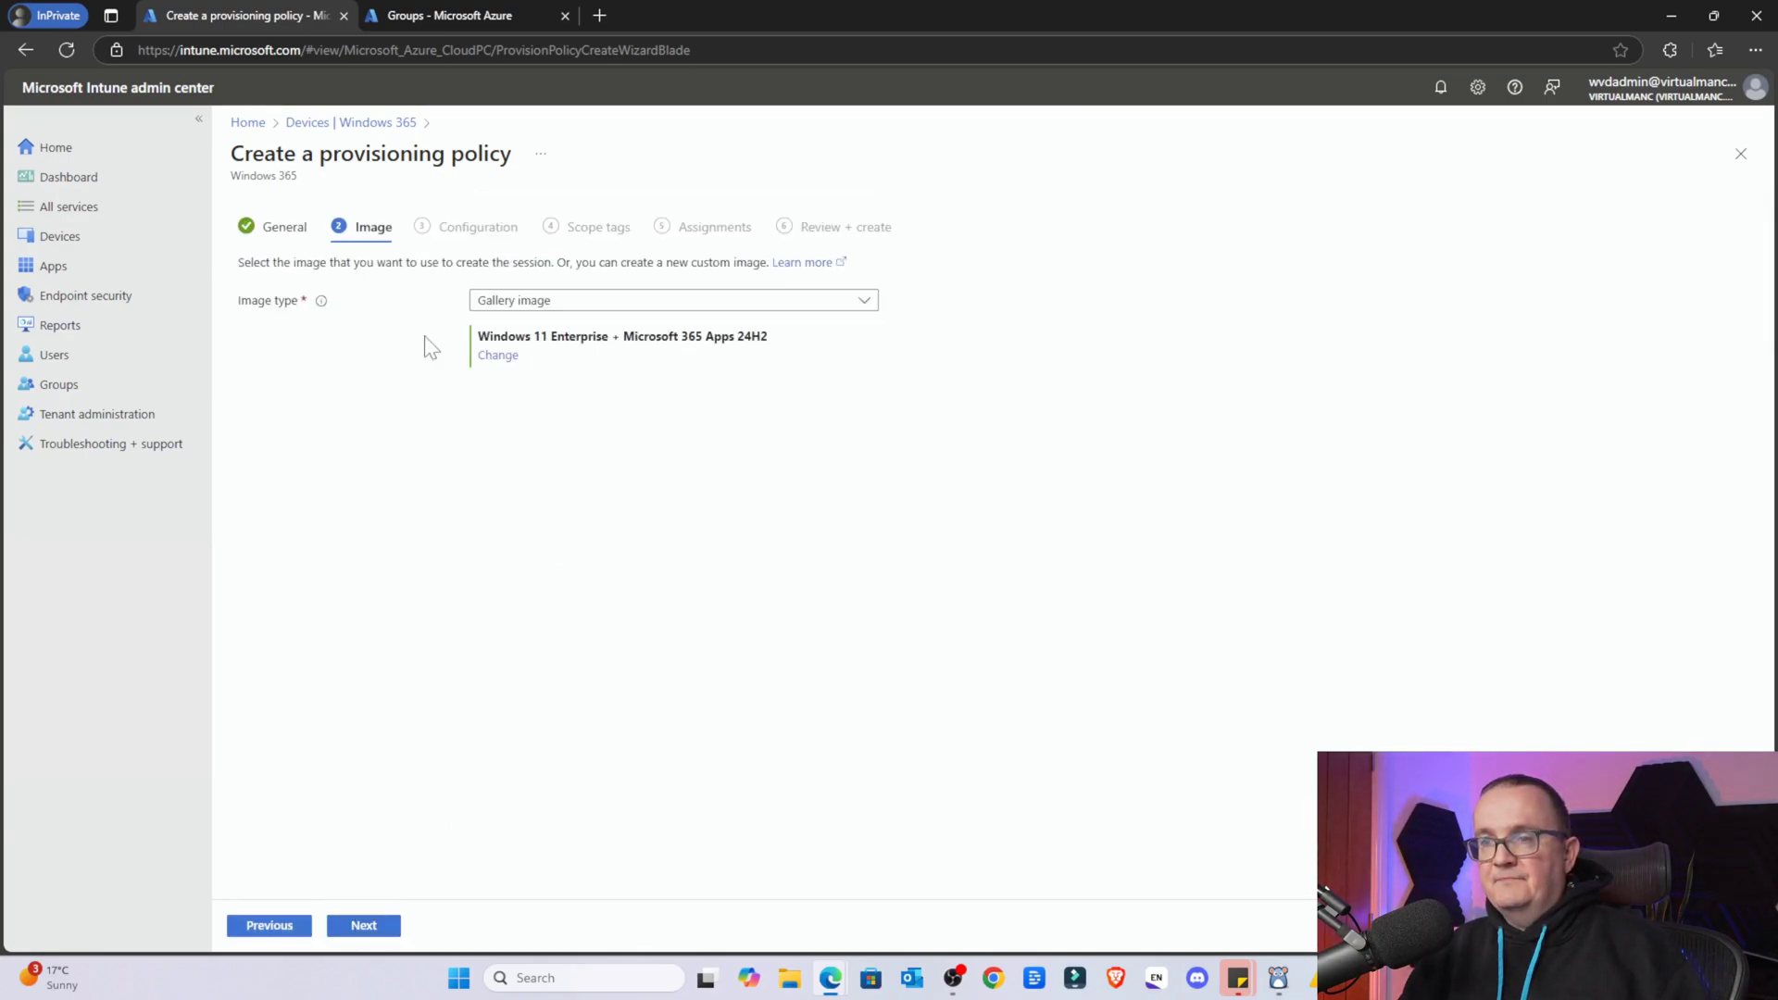
Keep the Gallery image type with Windows 11 Enterprise + Microsoft 365 Apps 24H2 and continue
{"action": "left_click", "coordinate": [575, 305]}
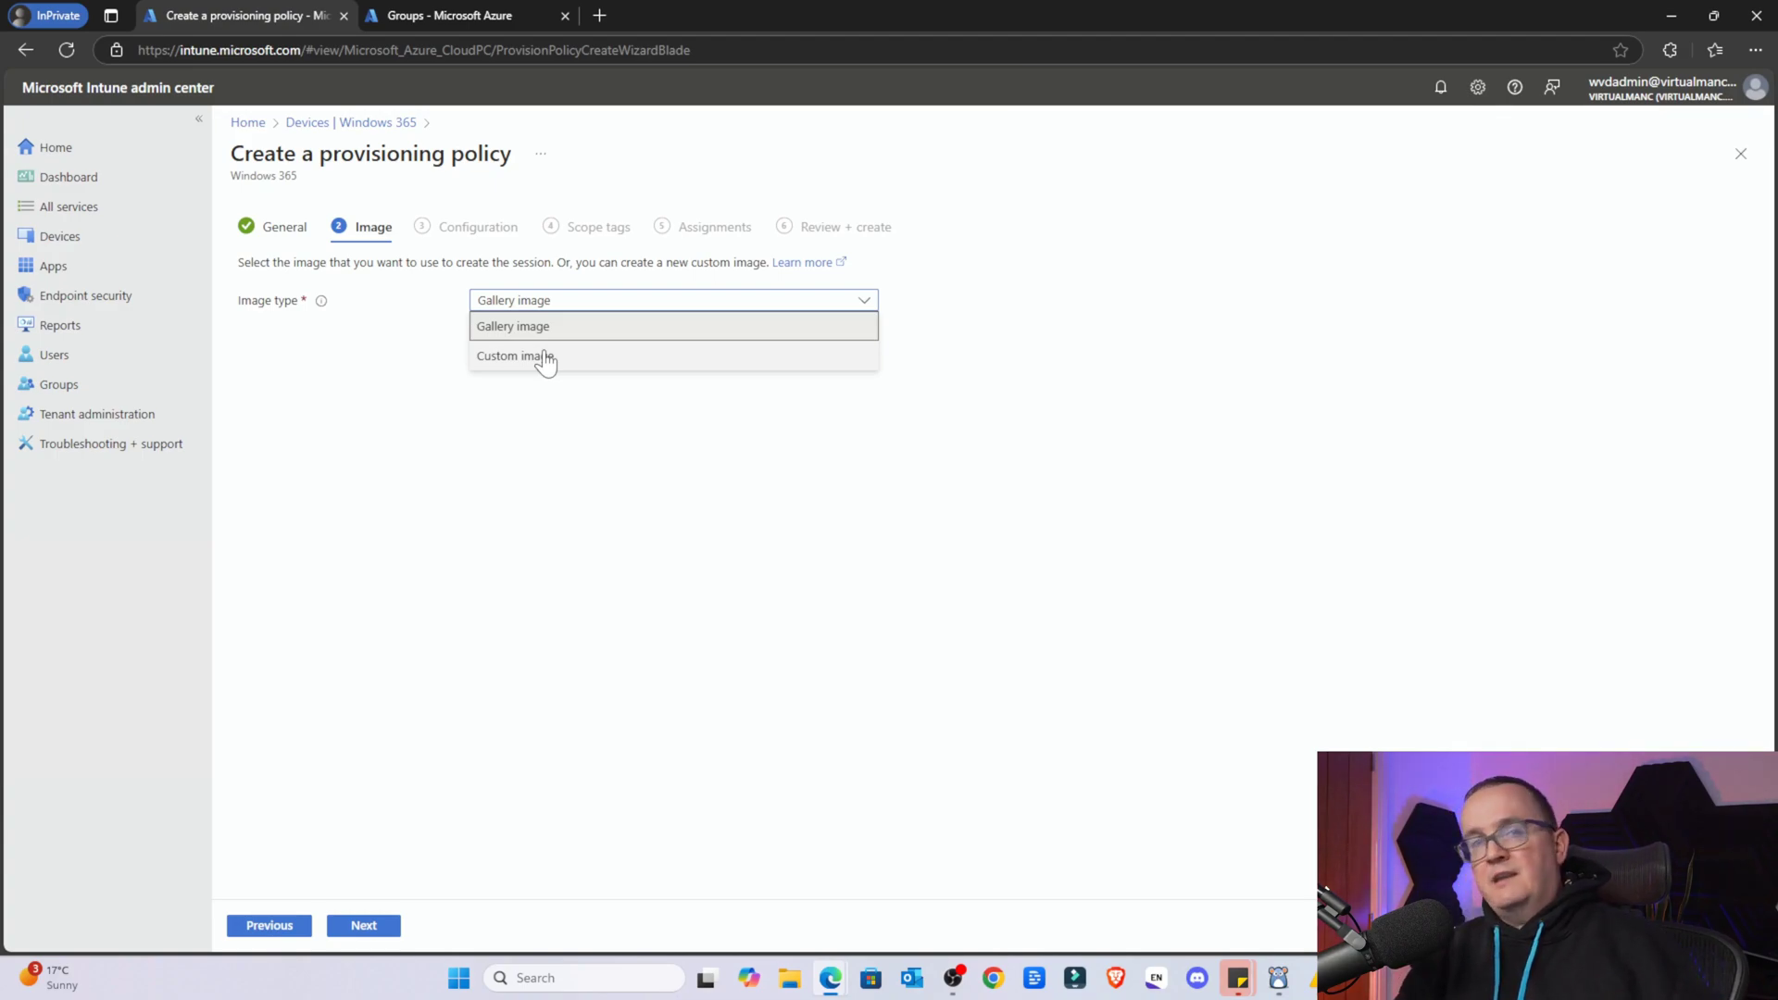
{"action": "left_click", "coordinate": [546, 333]}
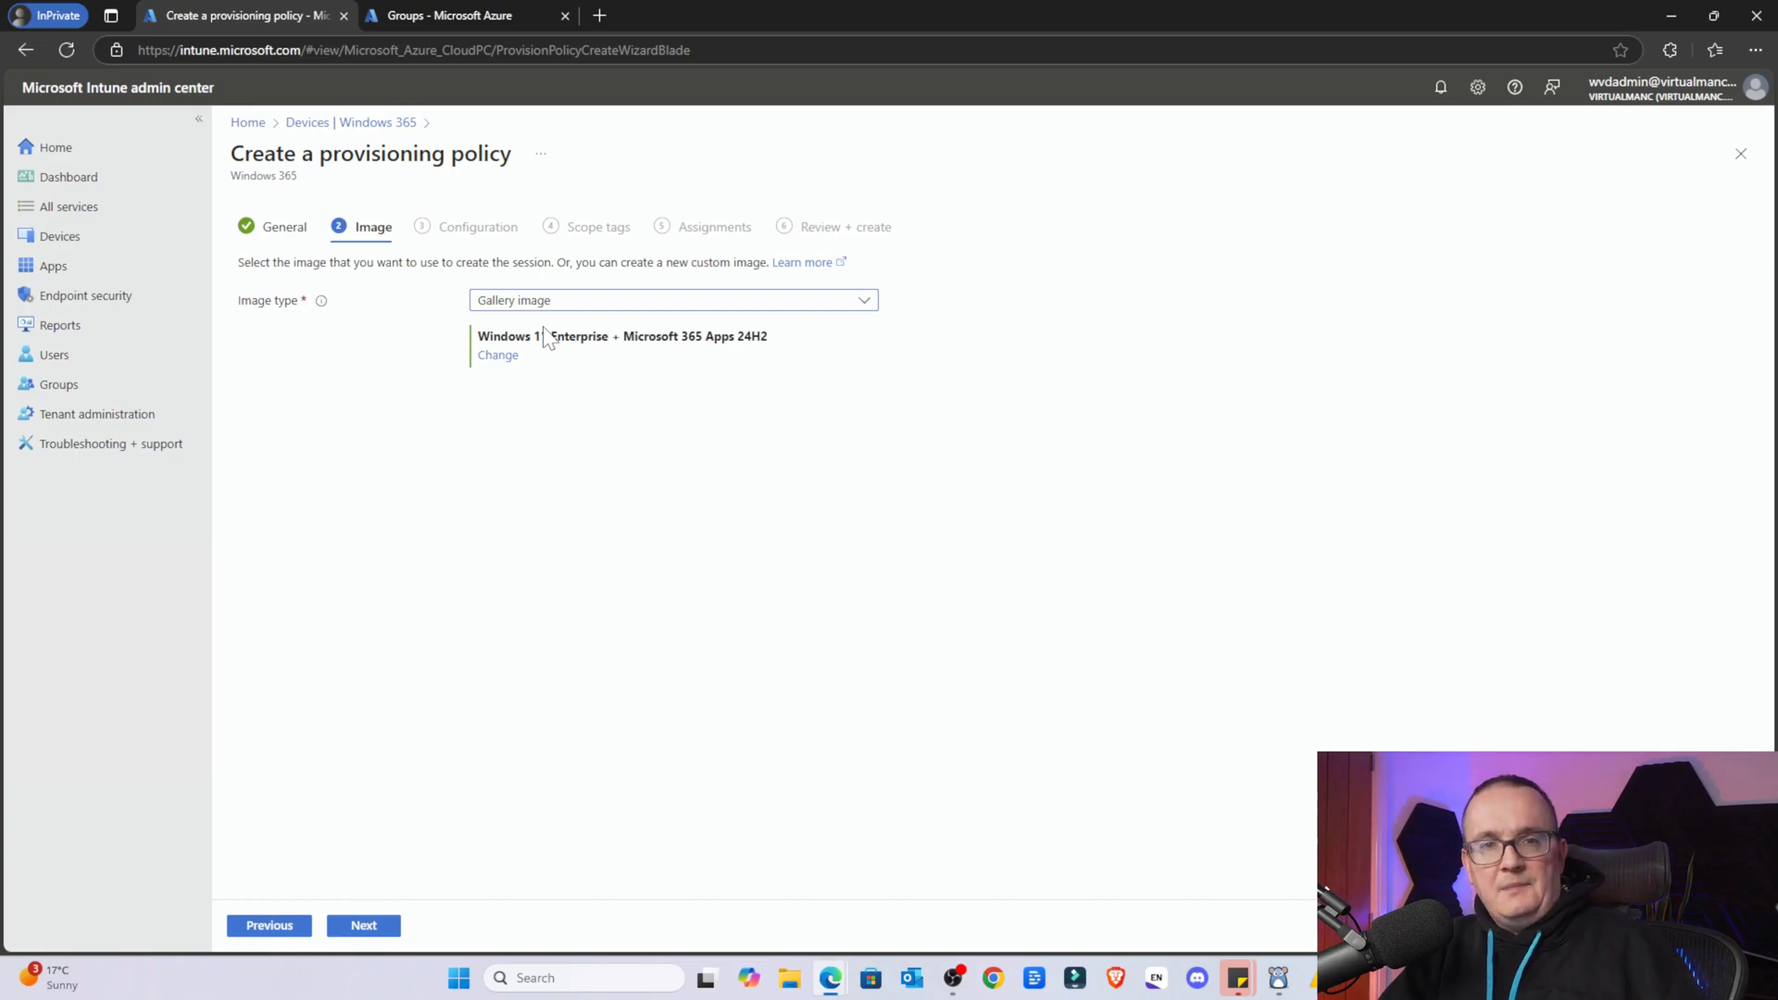
{"action": "left_click", "coordinate": [597, 303]}
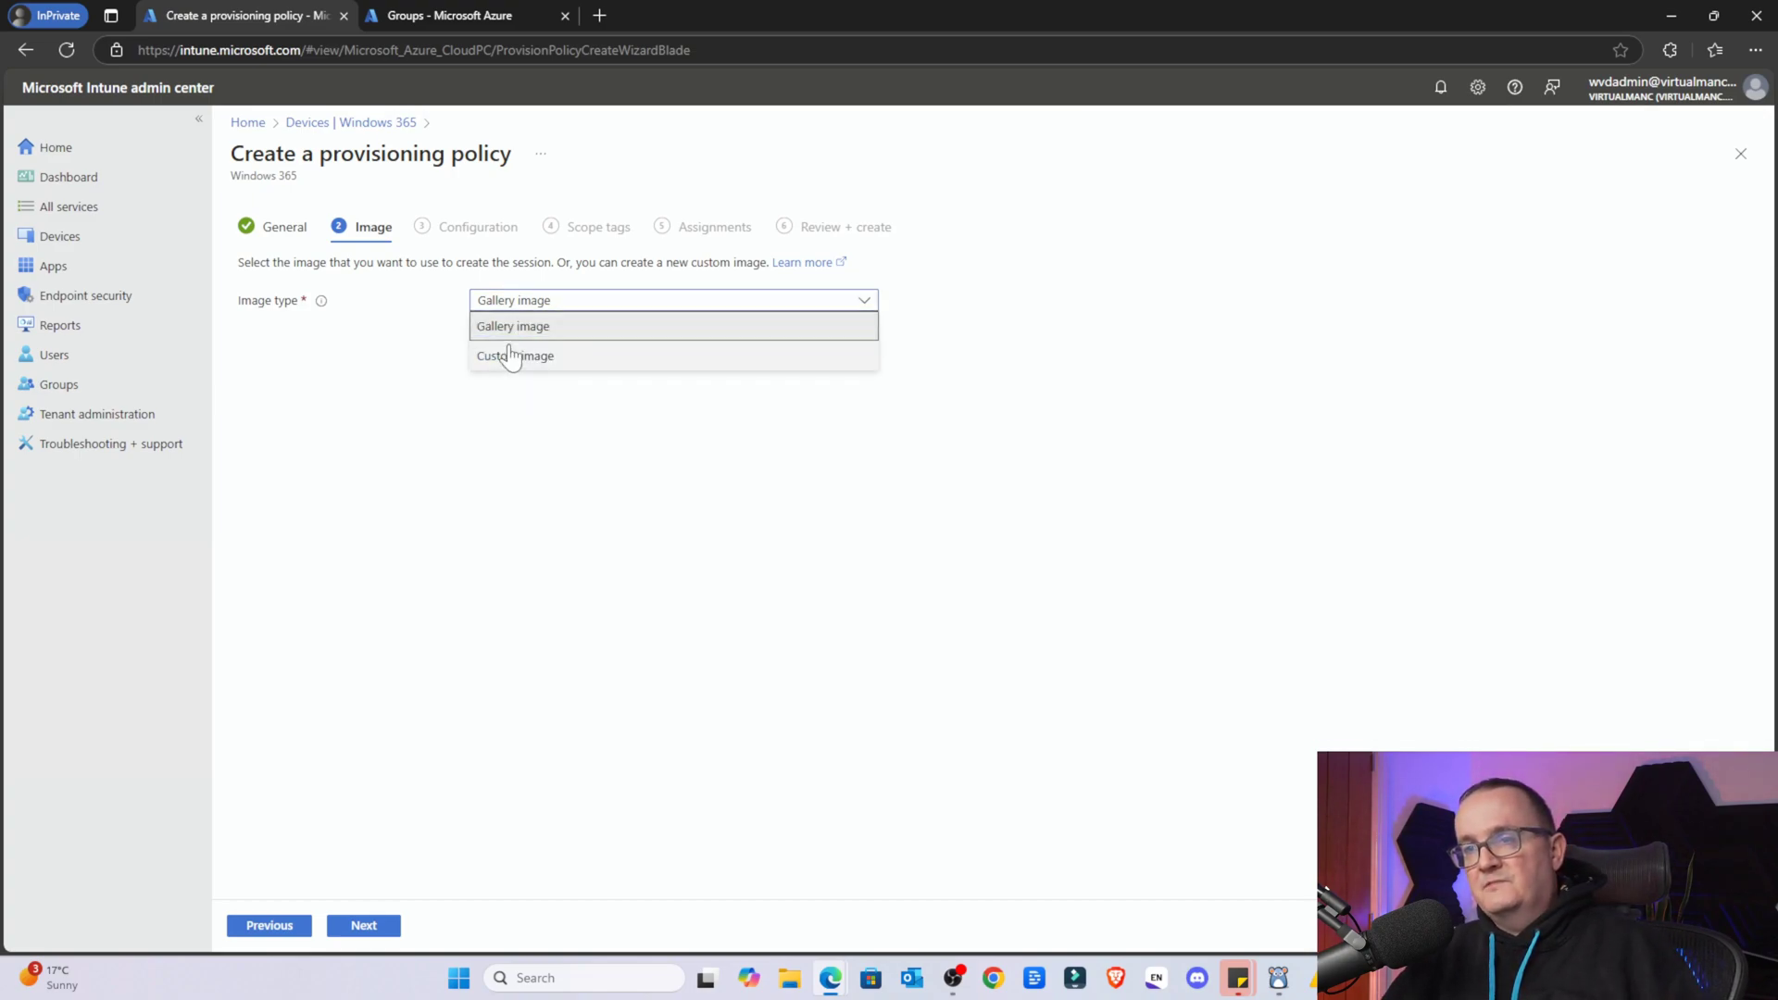
{"action": "key", "text": "Escape"}
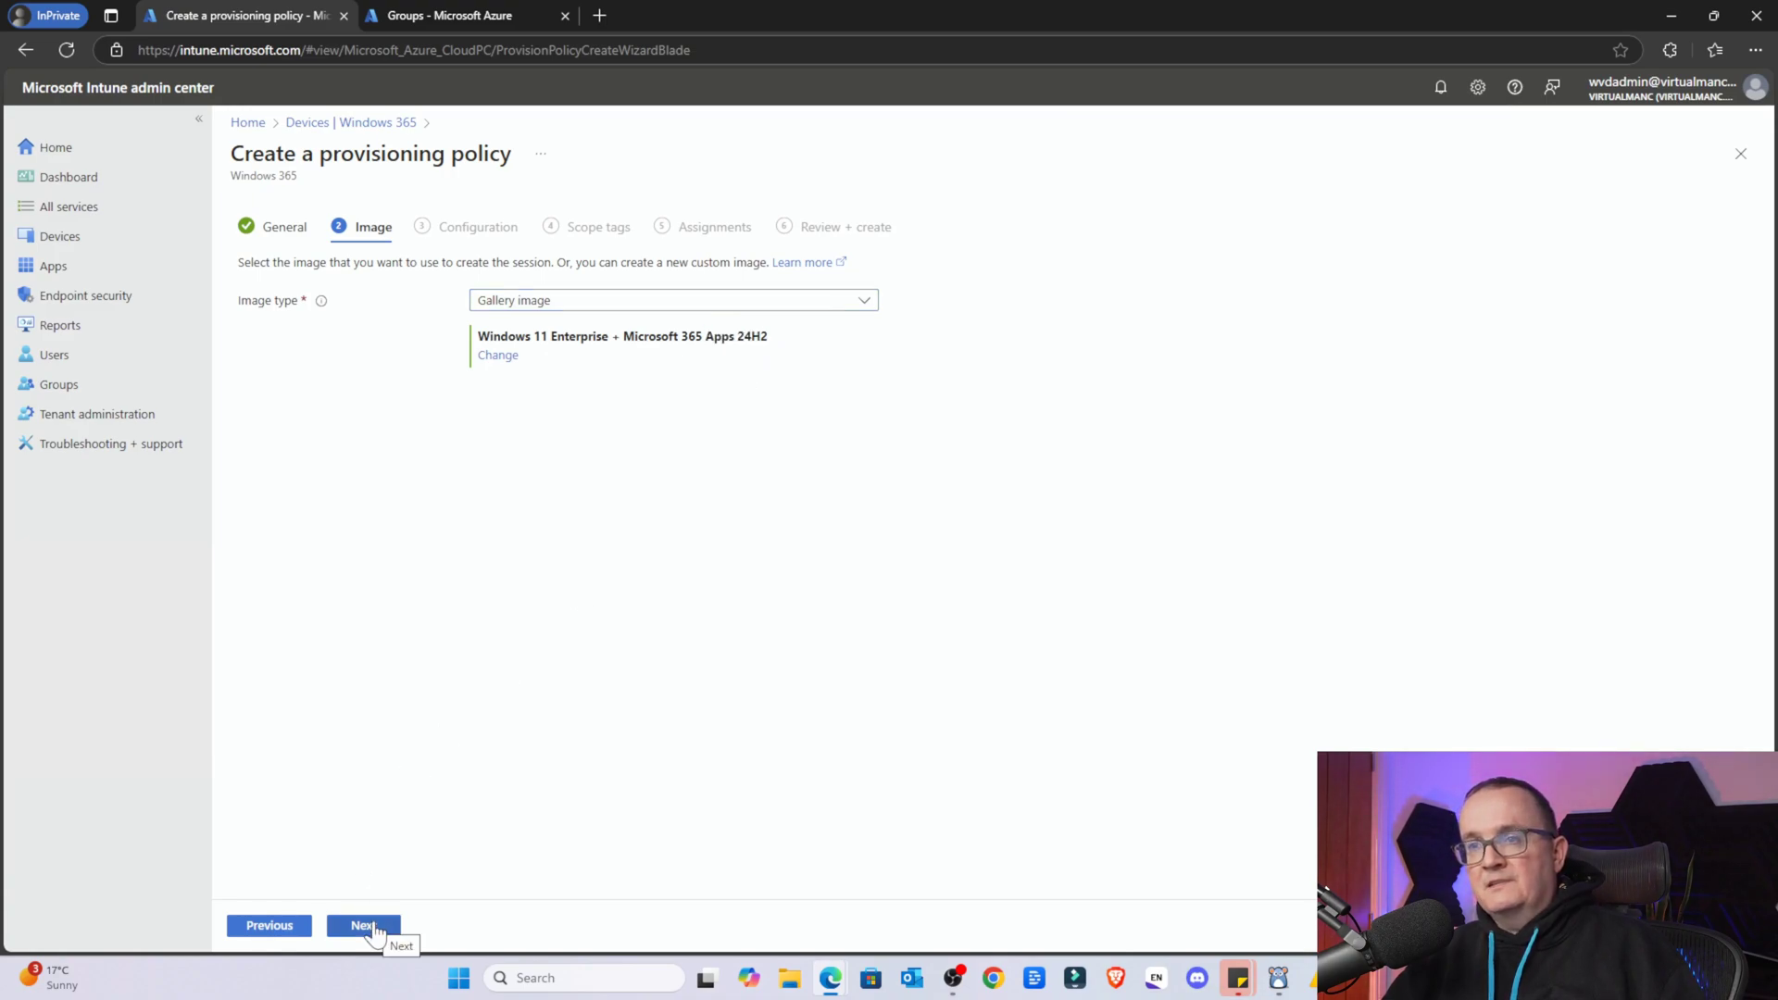
{"action": "left_click", "coordinate": [364, 925]}
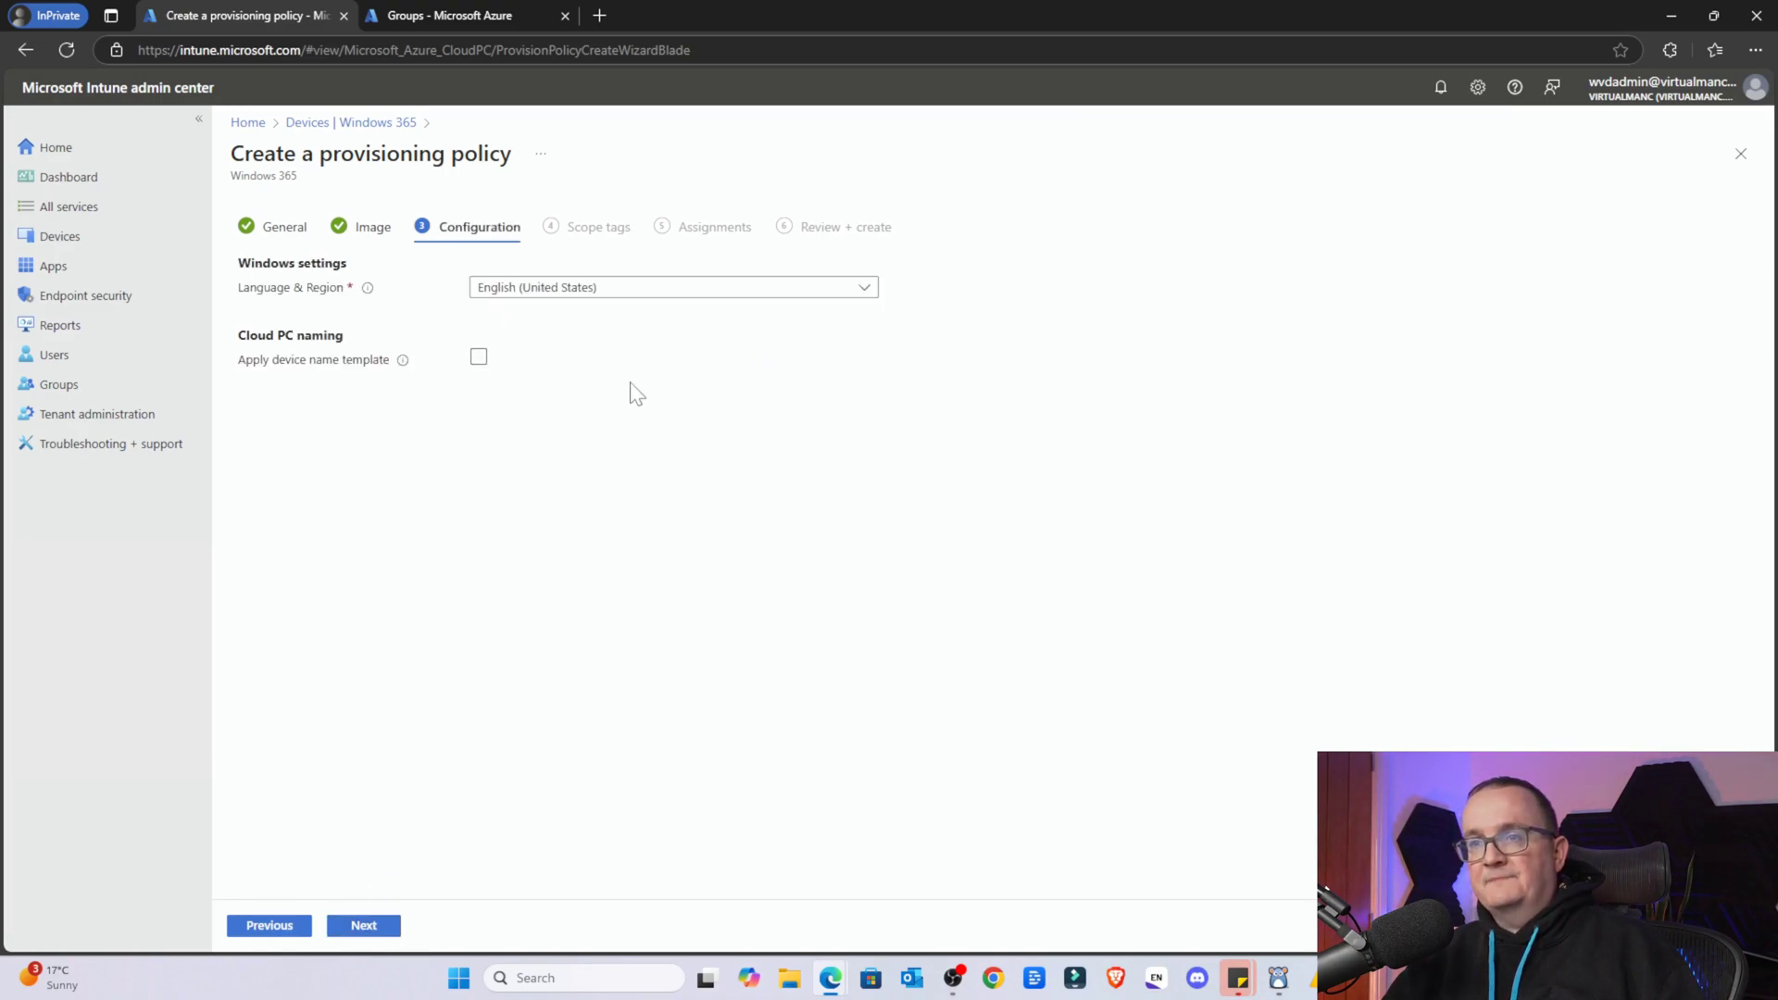
Set the language to English (United Kingdom), leave the device name template off, and continue
{"action": "left_click", "coordinate": [597, 294]}
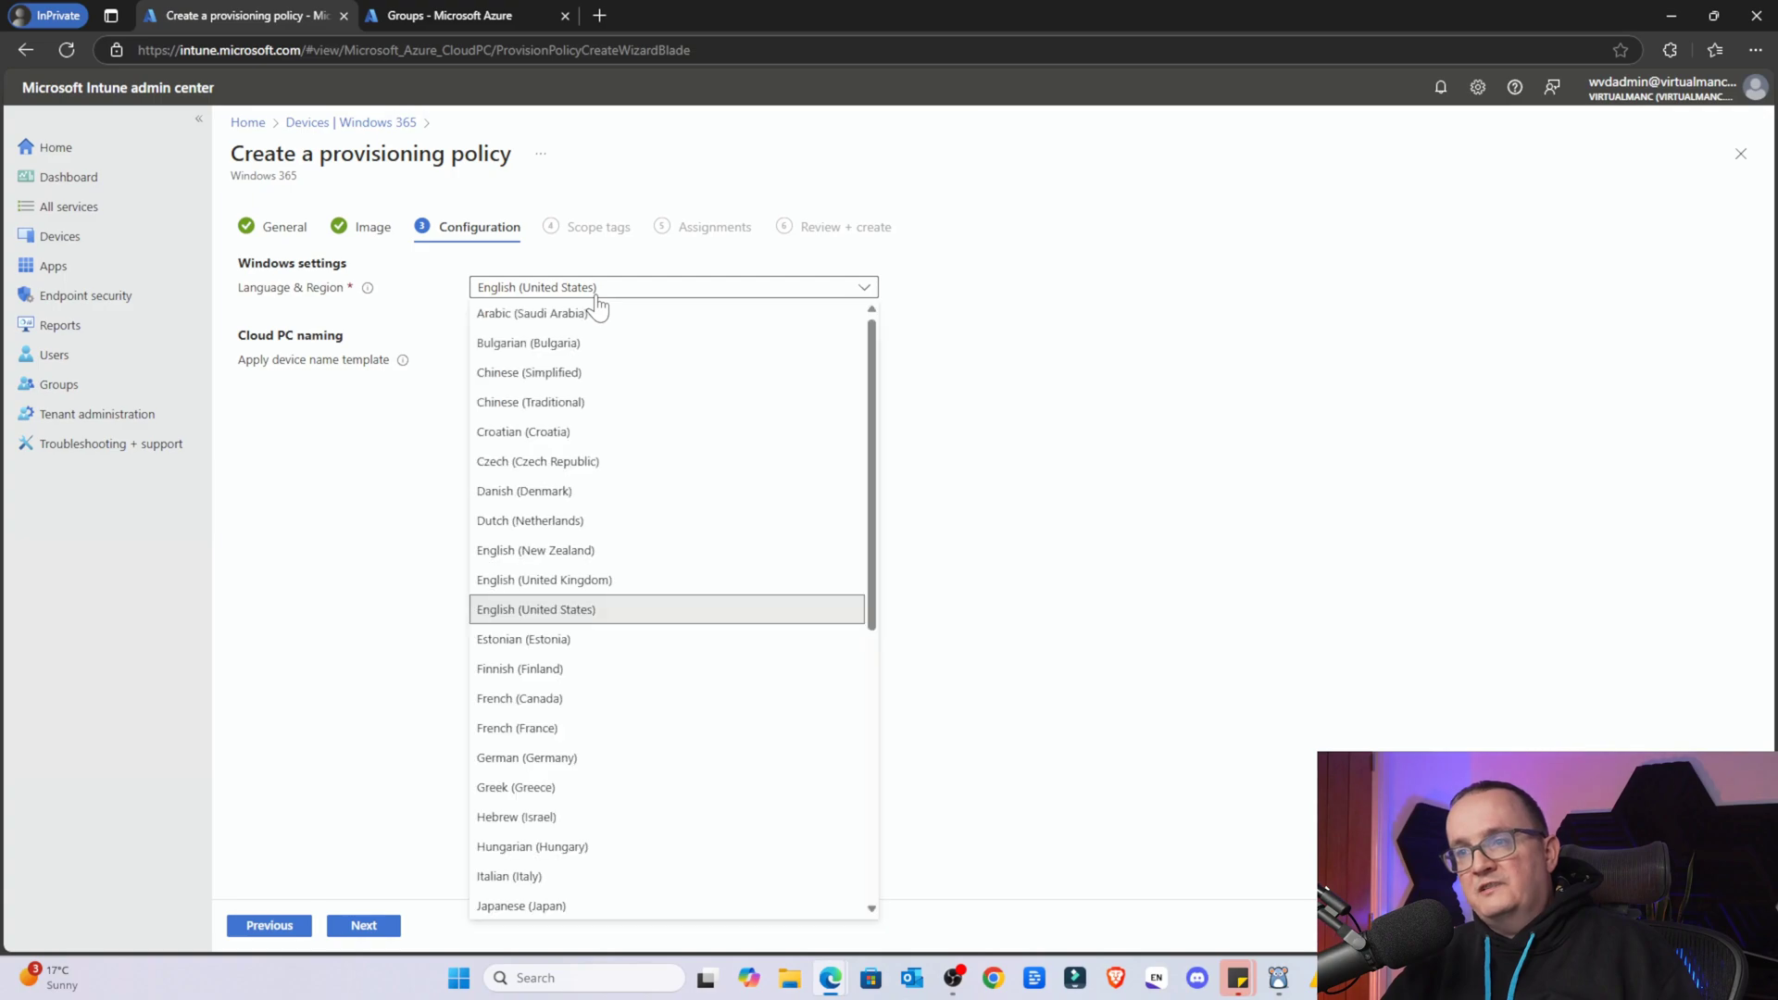
{"action": "left_click", "coordinate": [598, 581]}
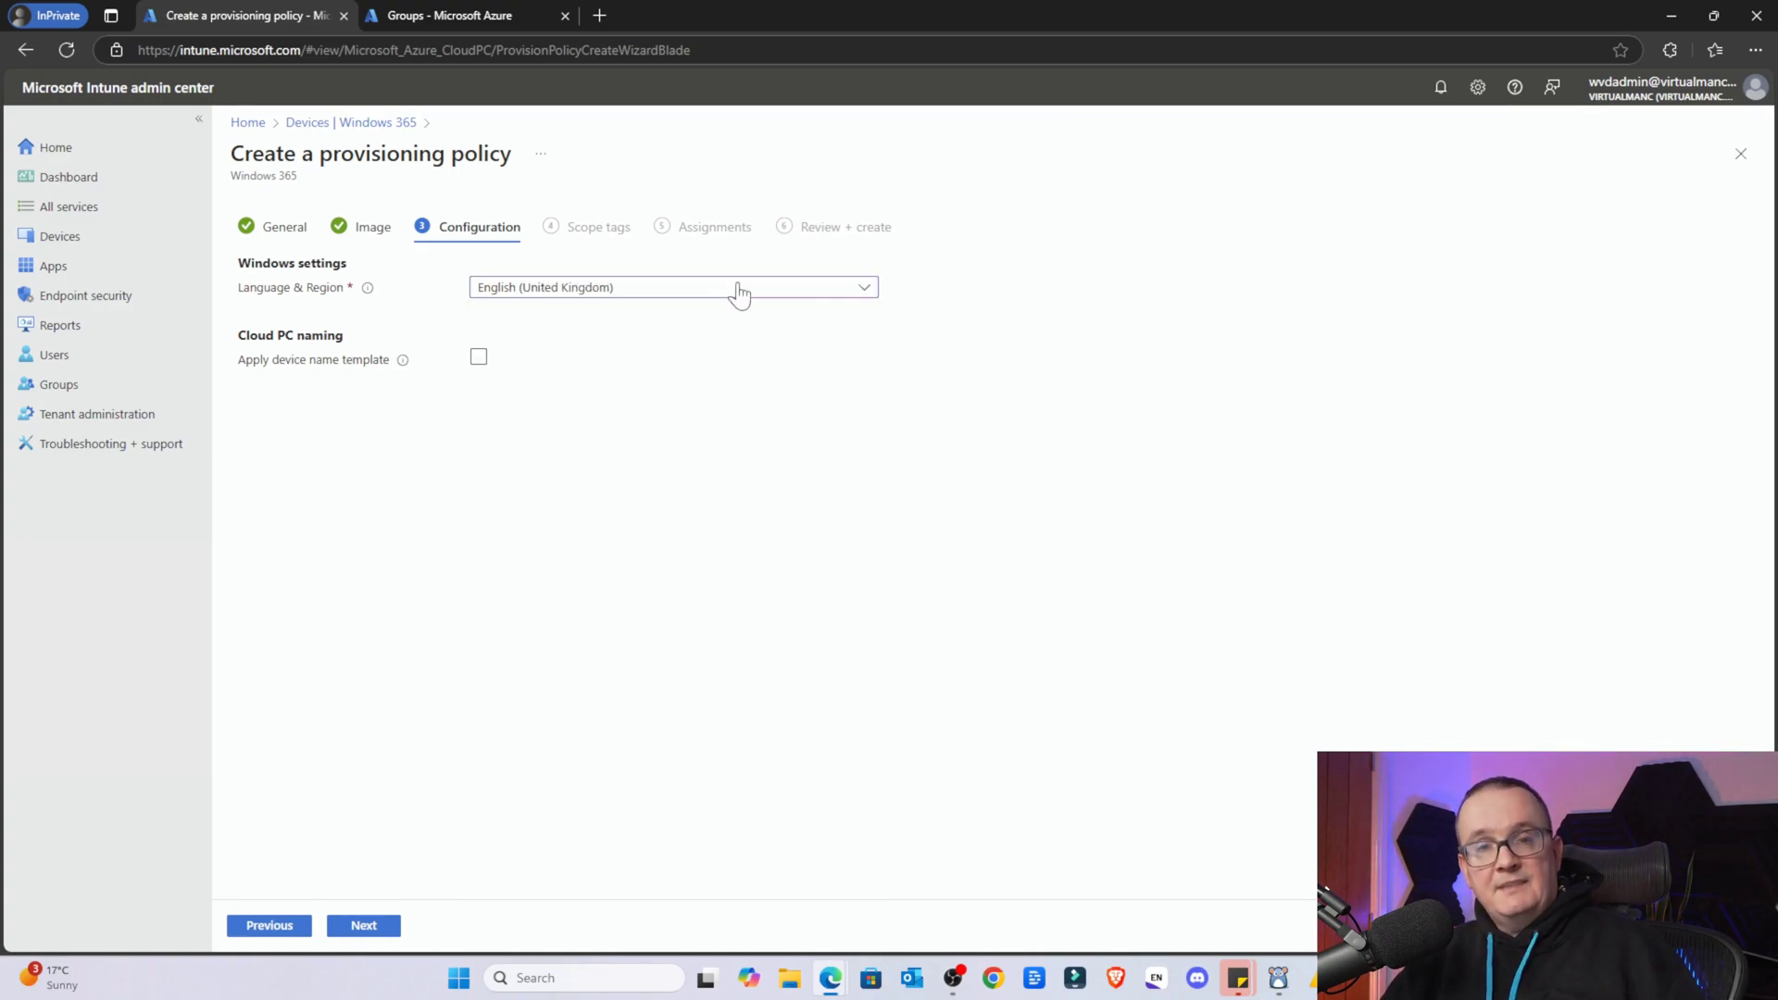
{"action": "left_click", "coordinate": [478, 356]}
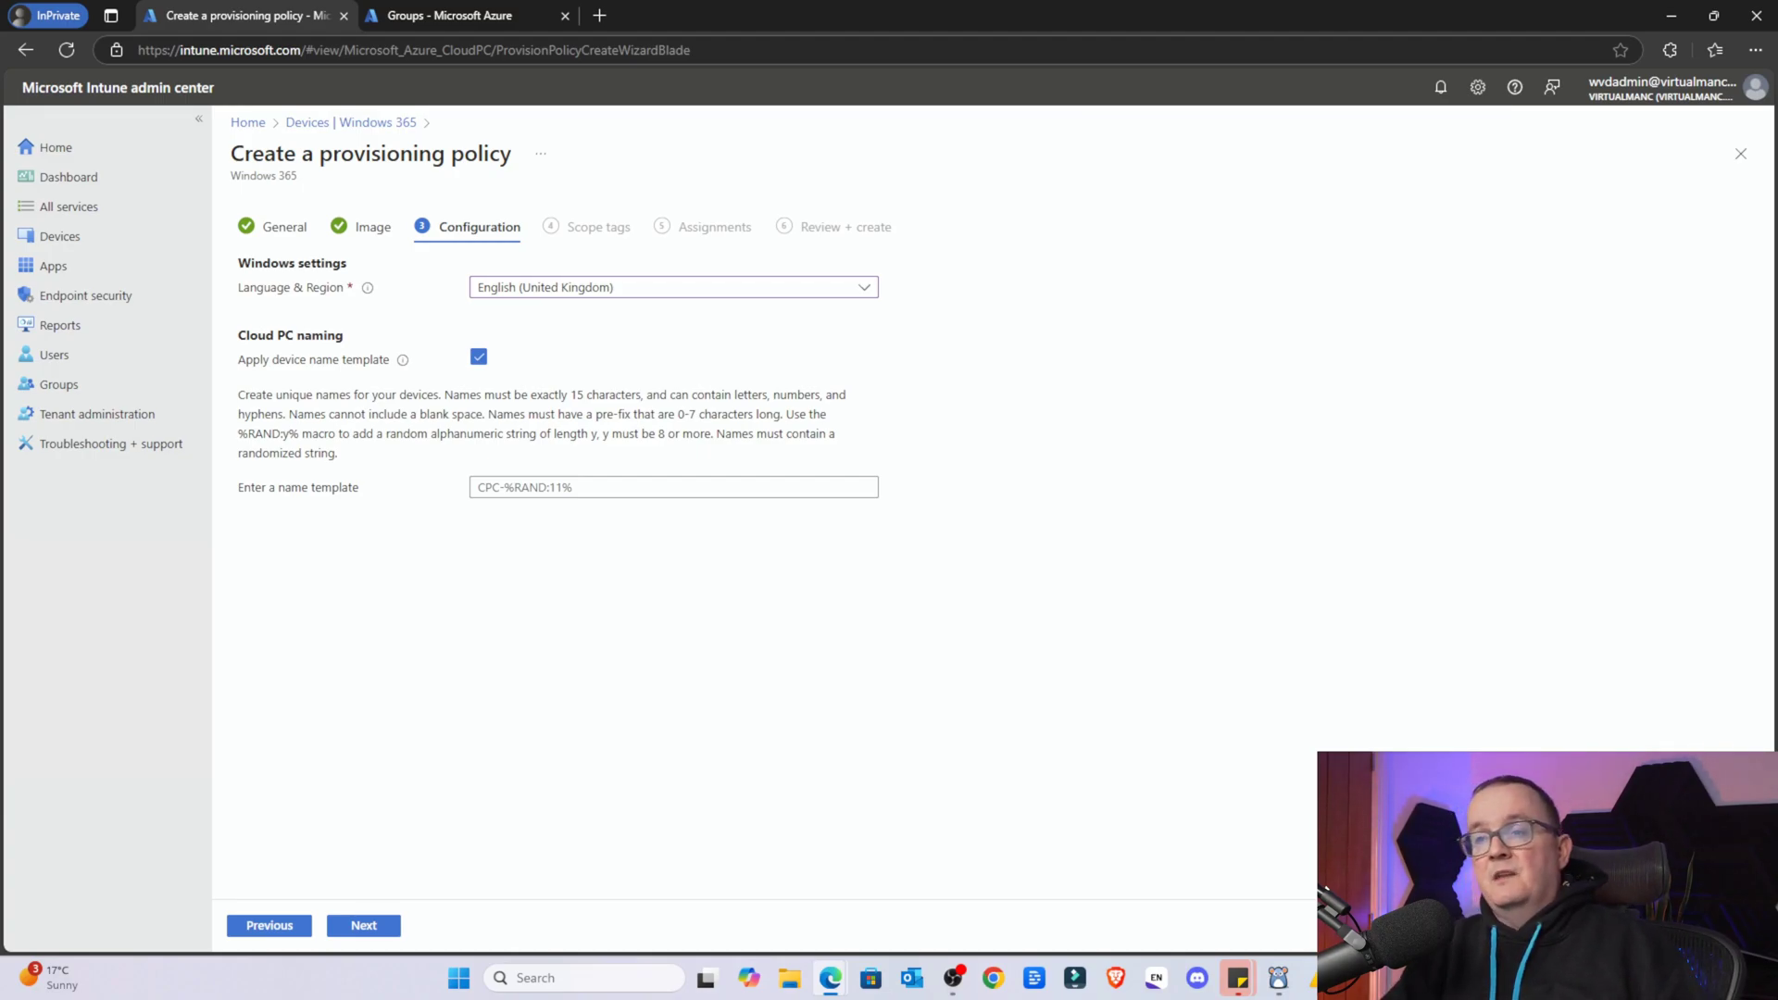
{"action": "left_click", "coordinate": [520, 487]}
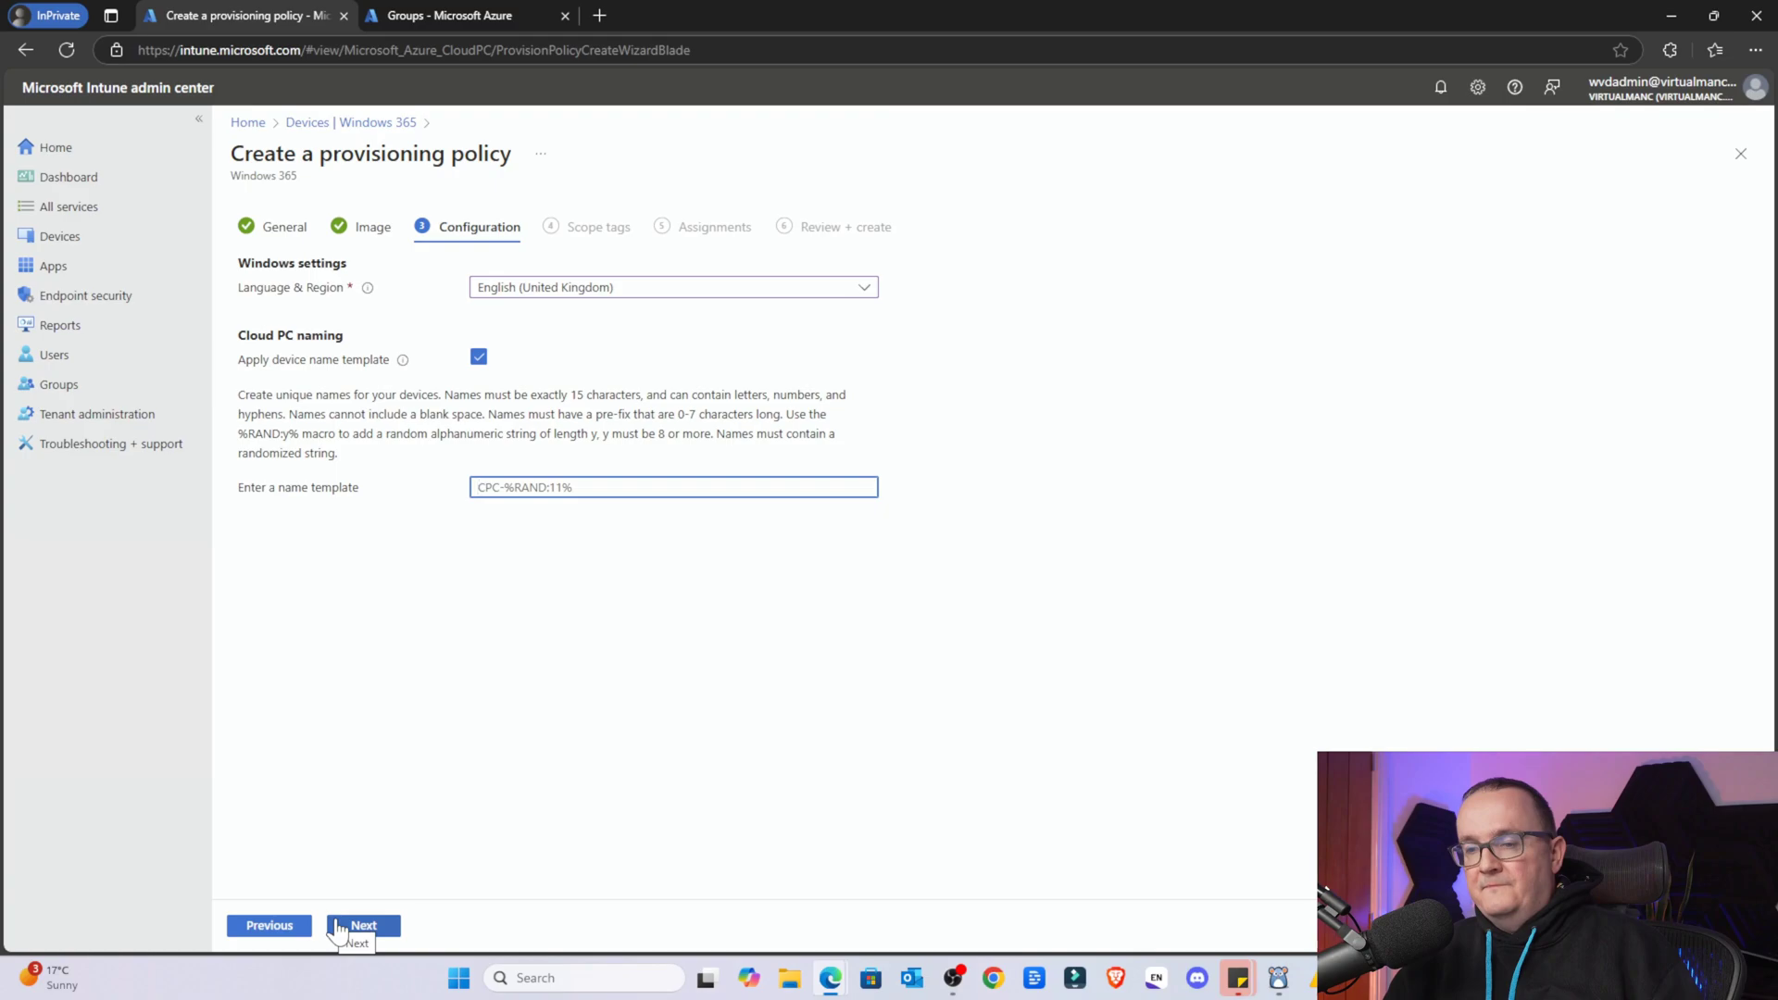
{"action": "left_click", "coordinate": [354, 928]}
{"action": "left_click", "coordinate": [479, 356]}
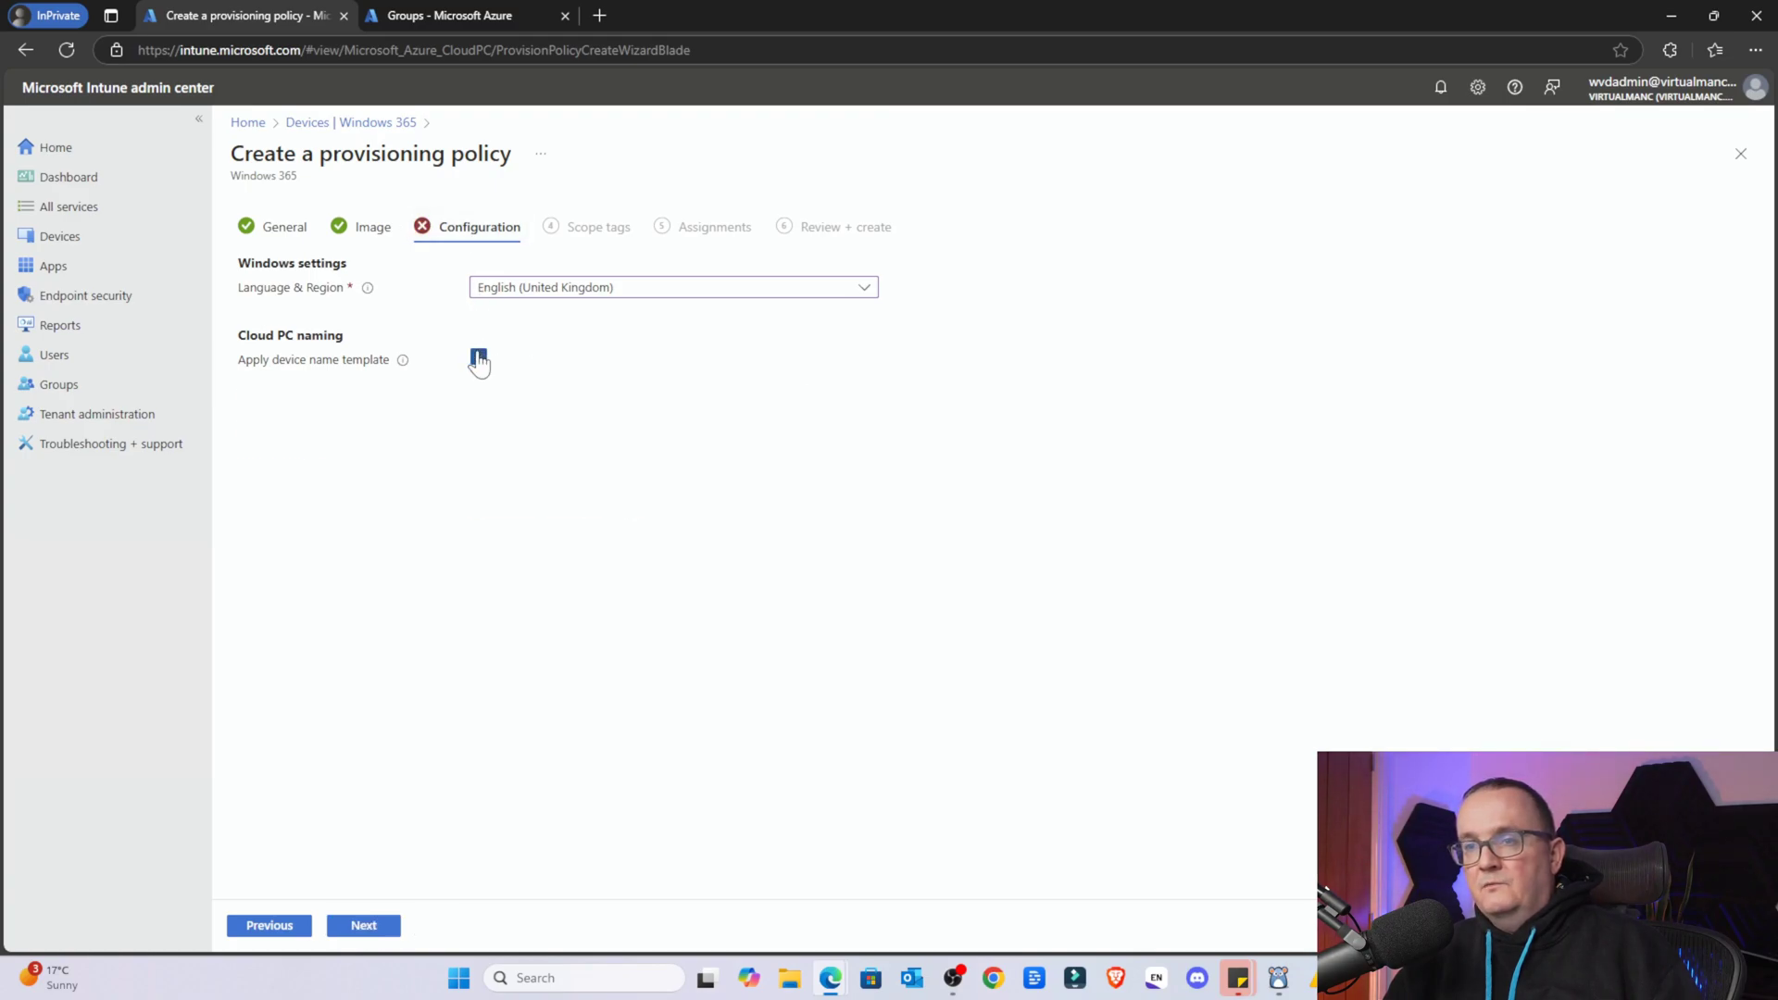
{"action": "left_click", "coordinate": [363, 925]}
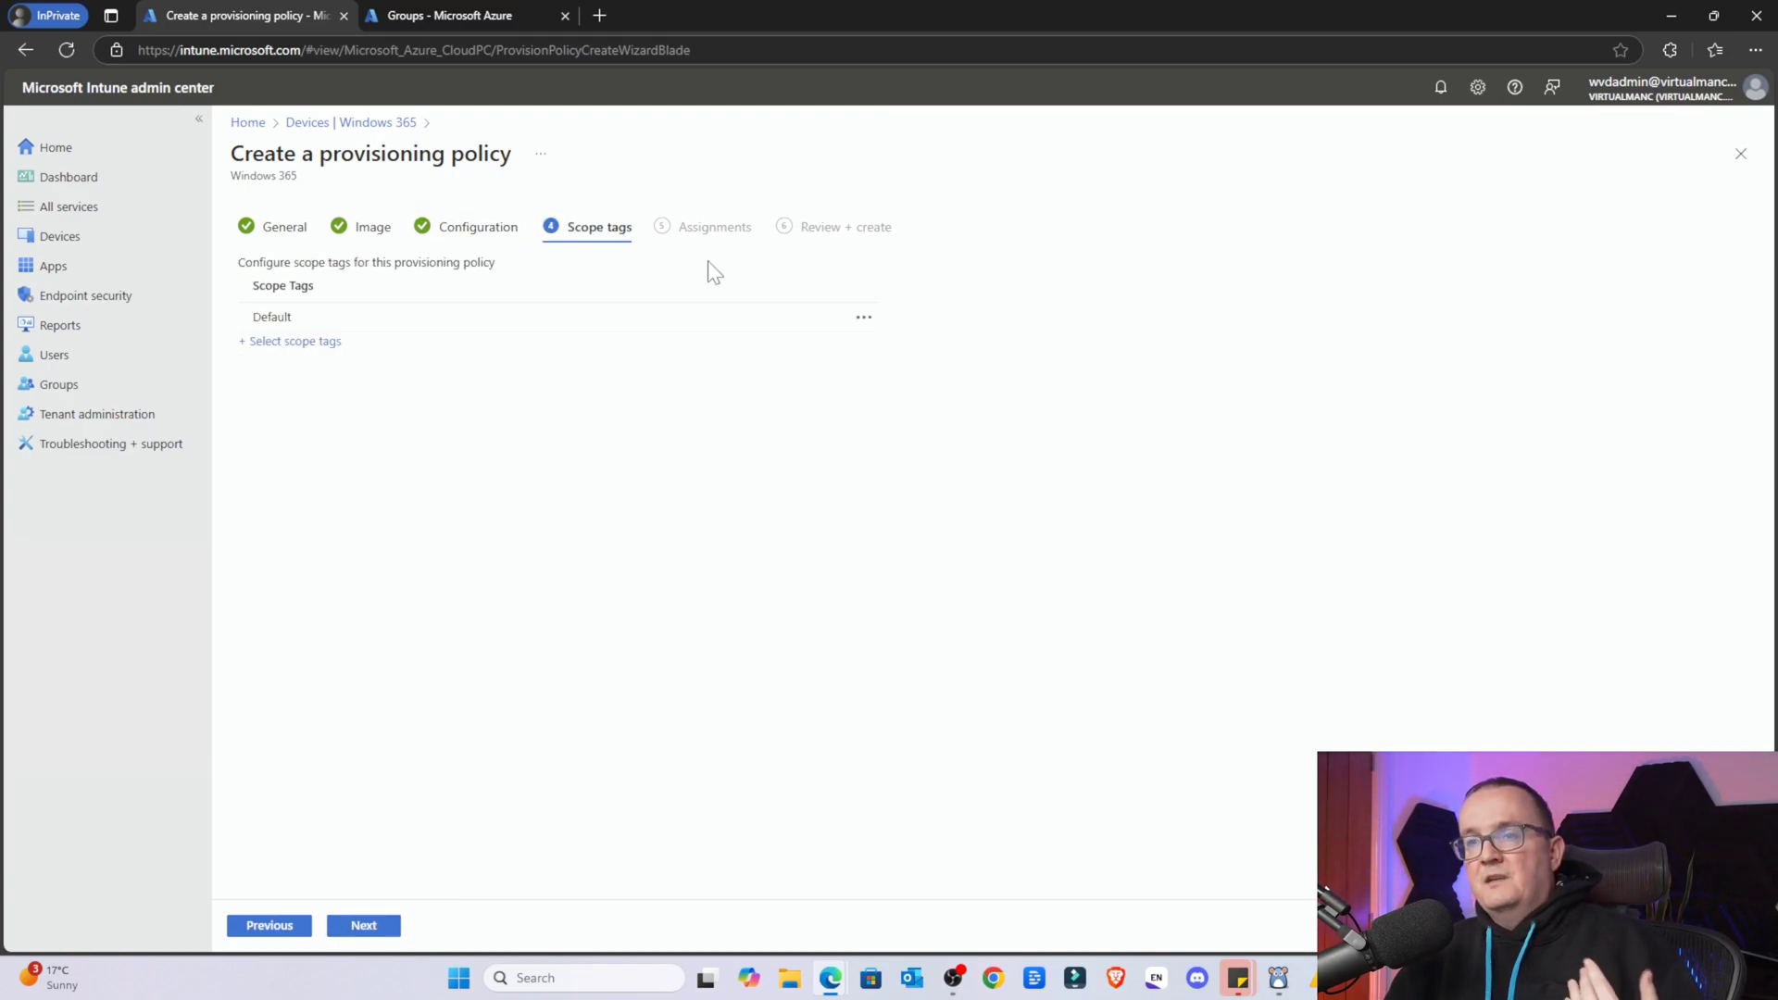
Keep only the Default scope tag and advance to Assignments
{"action": "left_click", "coordinate": [374, 930]}
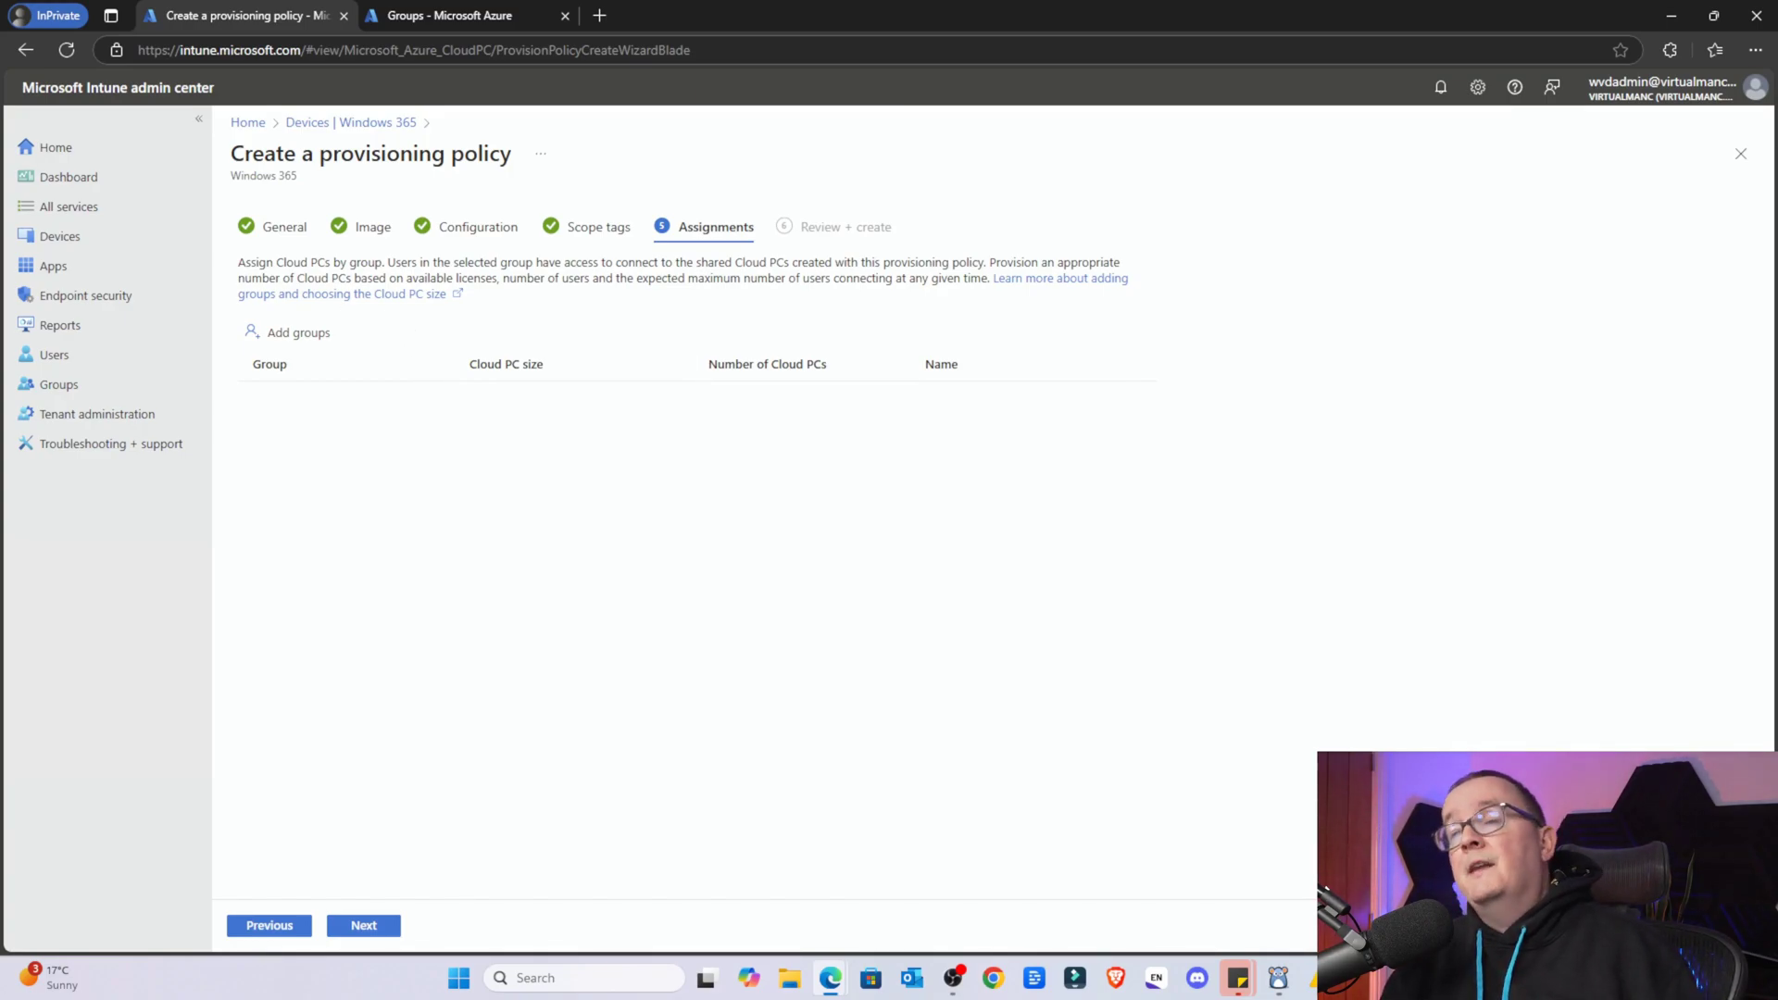
On the Assignments step, bring up the Select groups to include pane
{"action": "left_click_drag", "start_coordinate": [395, 262], "coordinate": [690, 265]}
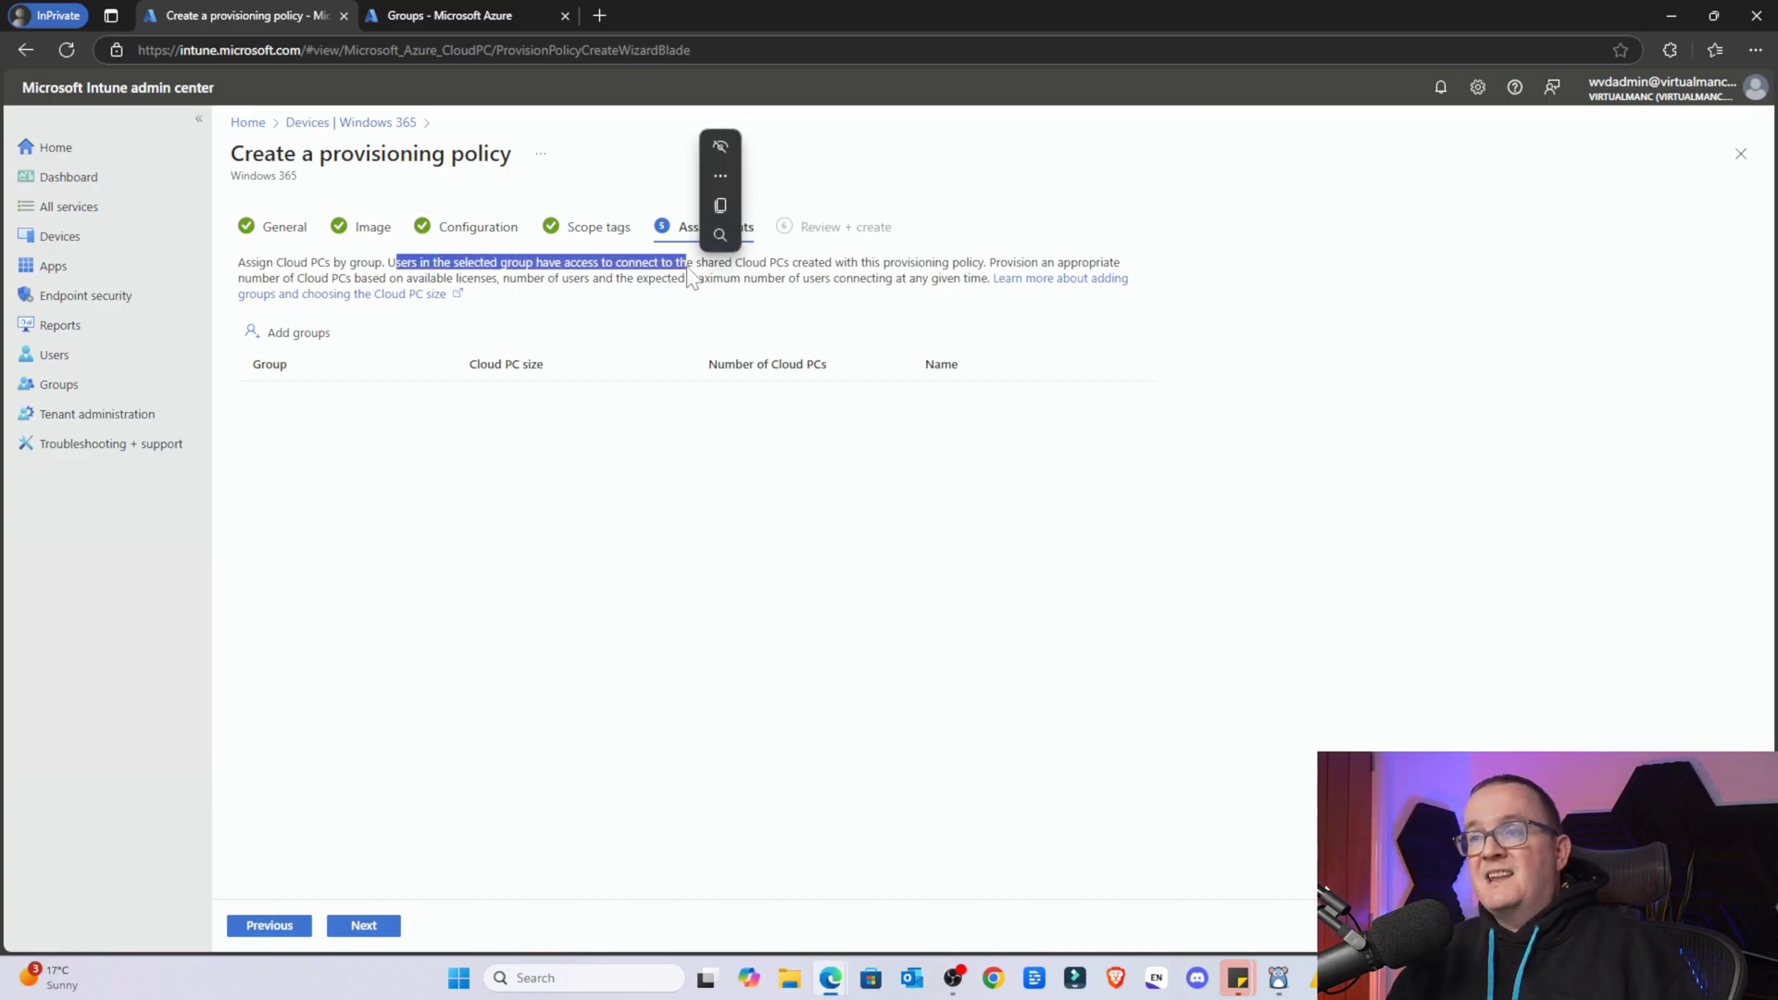
{"action": "left_click", "coordinate": [861, 287]}
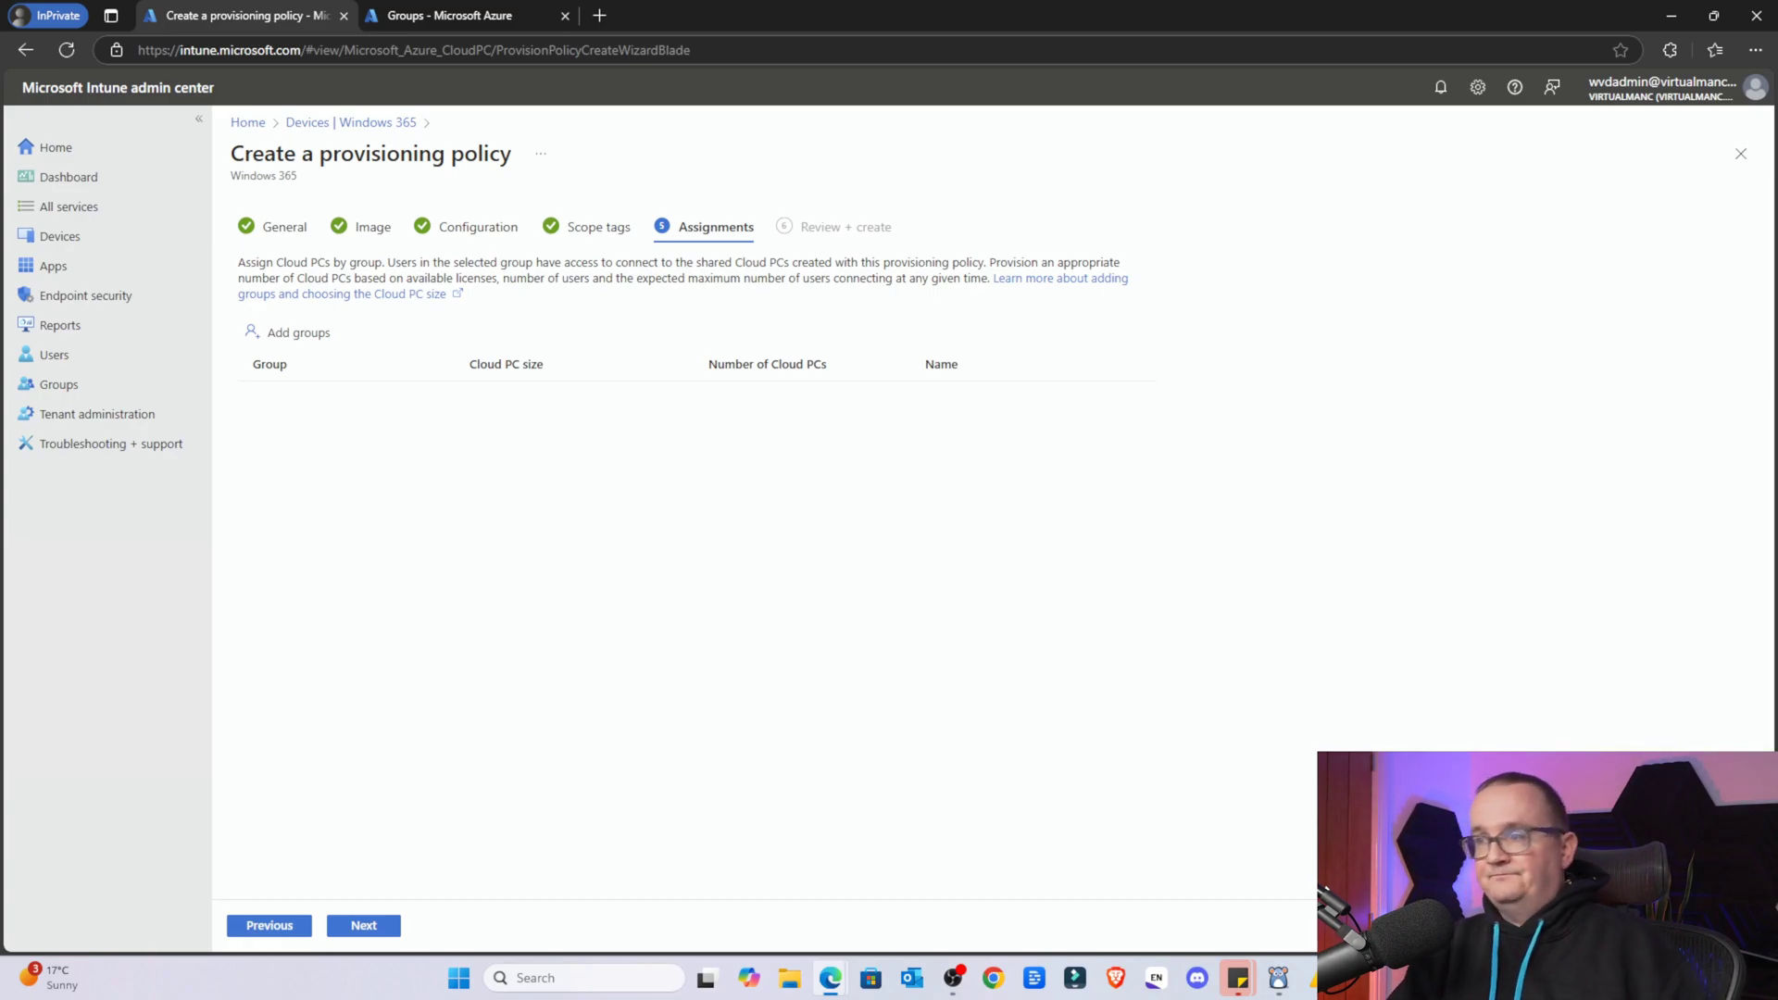
{"action": "left_click", "coordinate": [266, 333]}
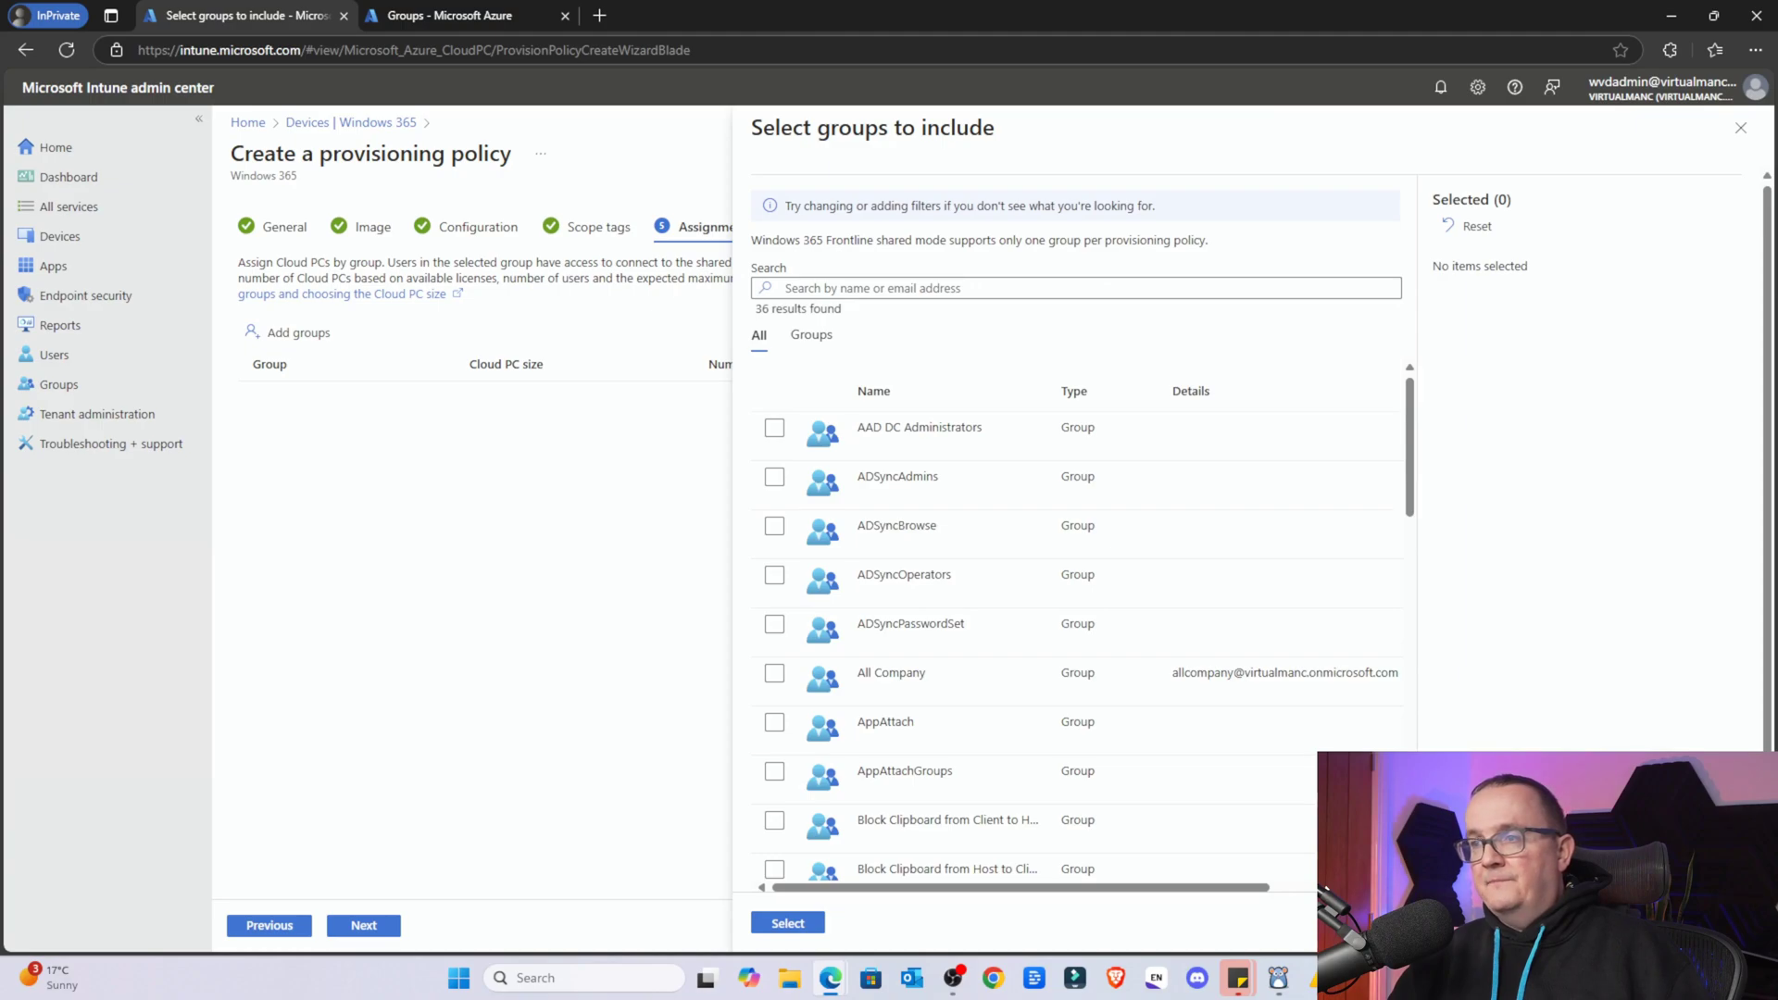
Include the W365-FrontlineShared group and bring up its Cloud PC size options
{"action": "scroll", "coordinate": [1074, 667], "scroll_direction": "down", "scroll_amount": 10}
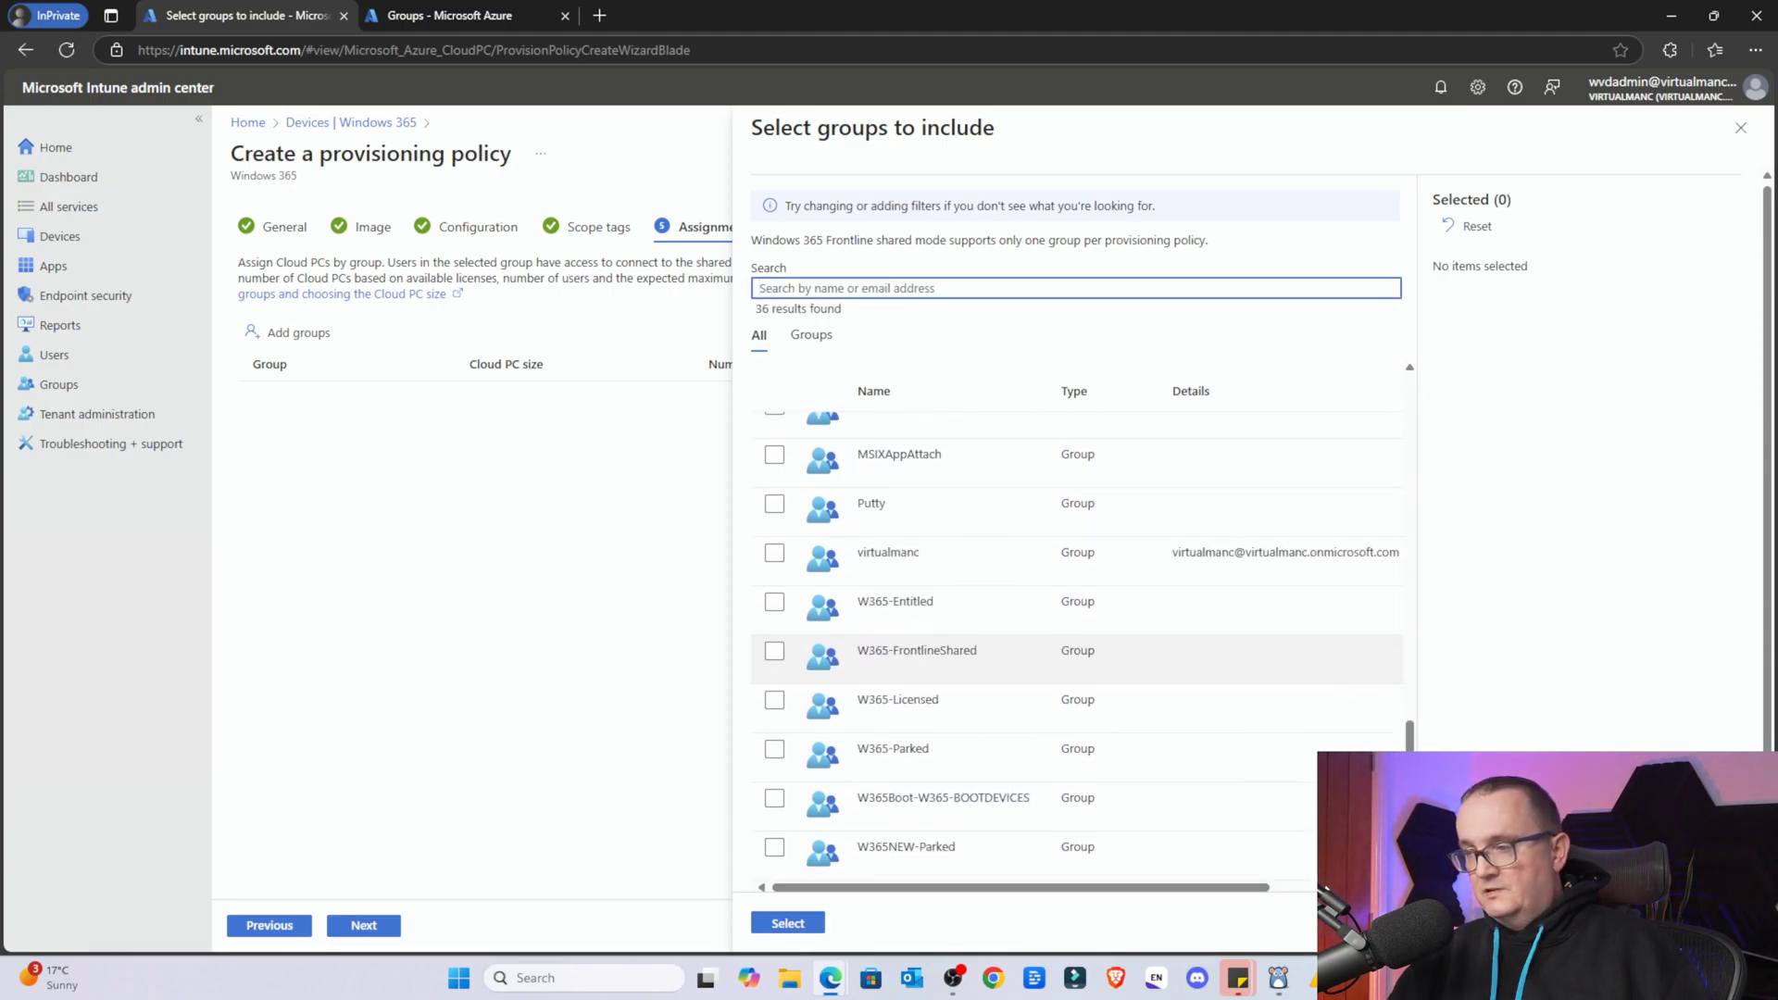
{"action": "left_click", "coordinate": [782, 652]}
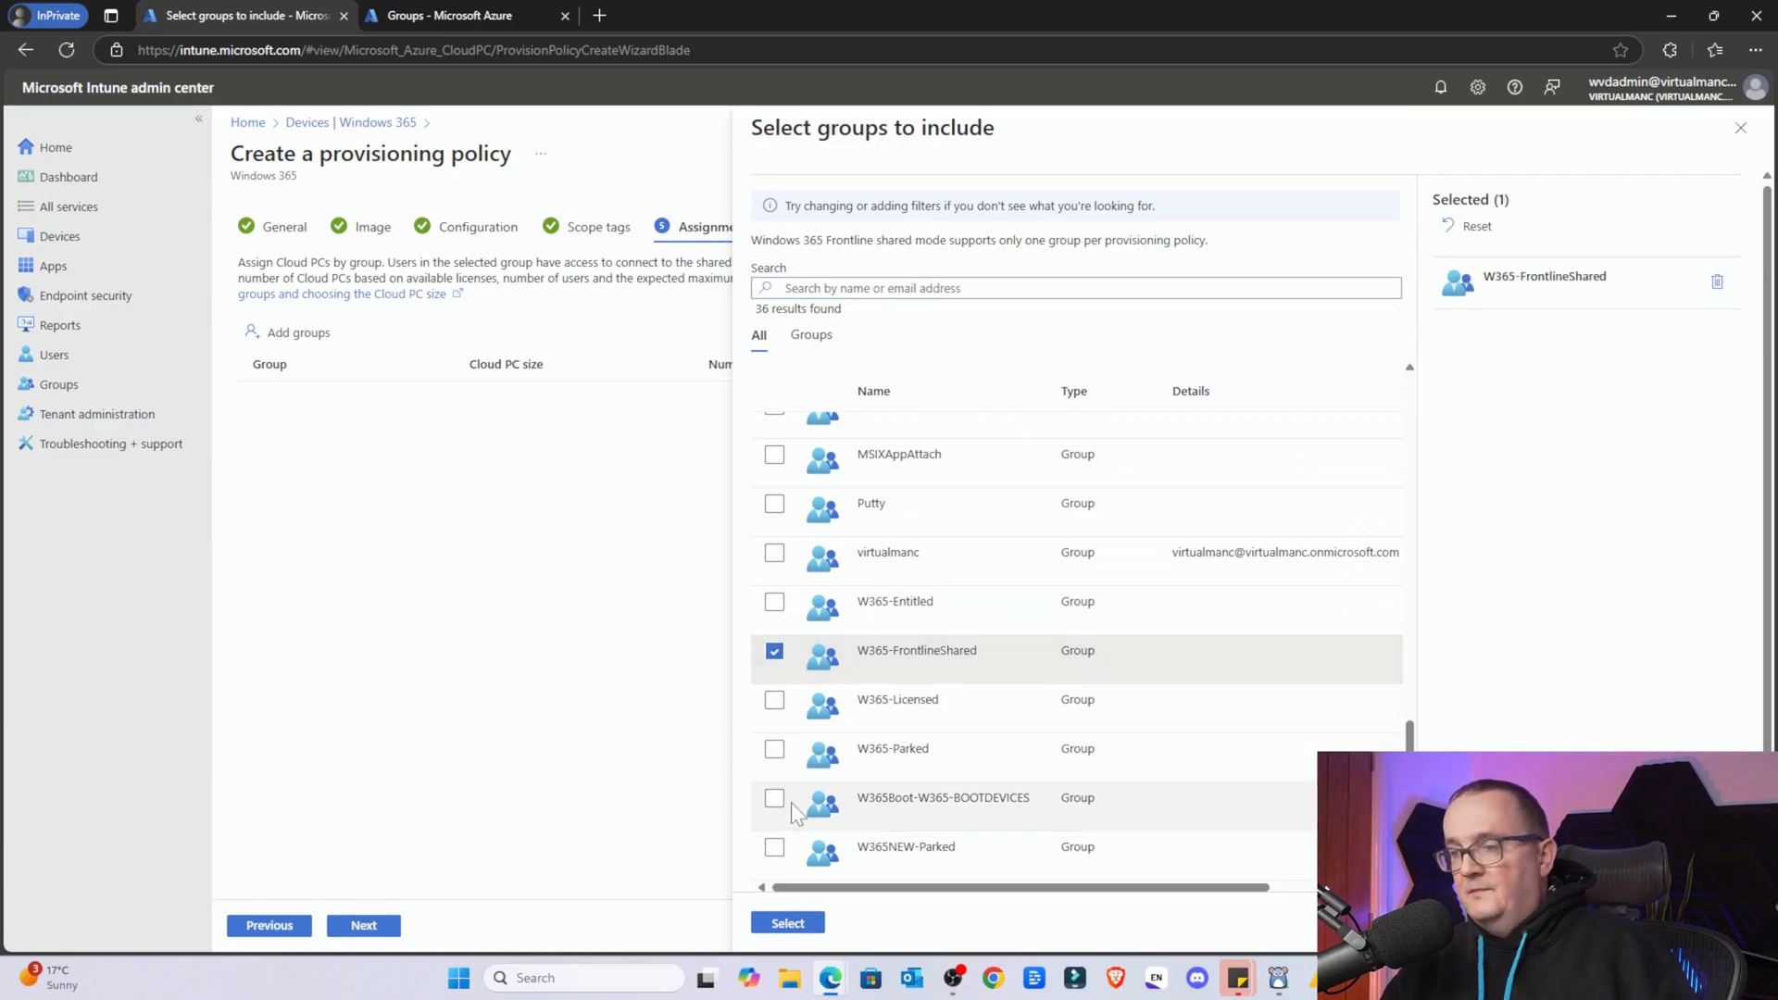
{"action": "left_click", "coordinate": [788, 923]}
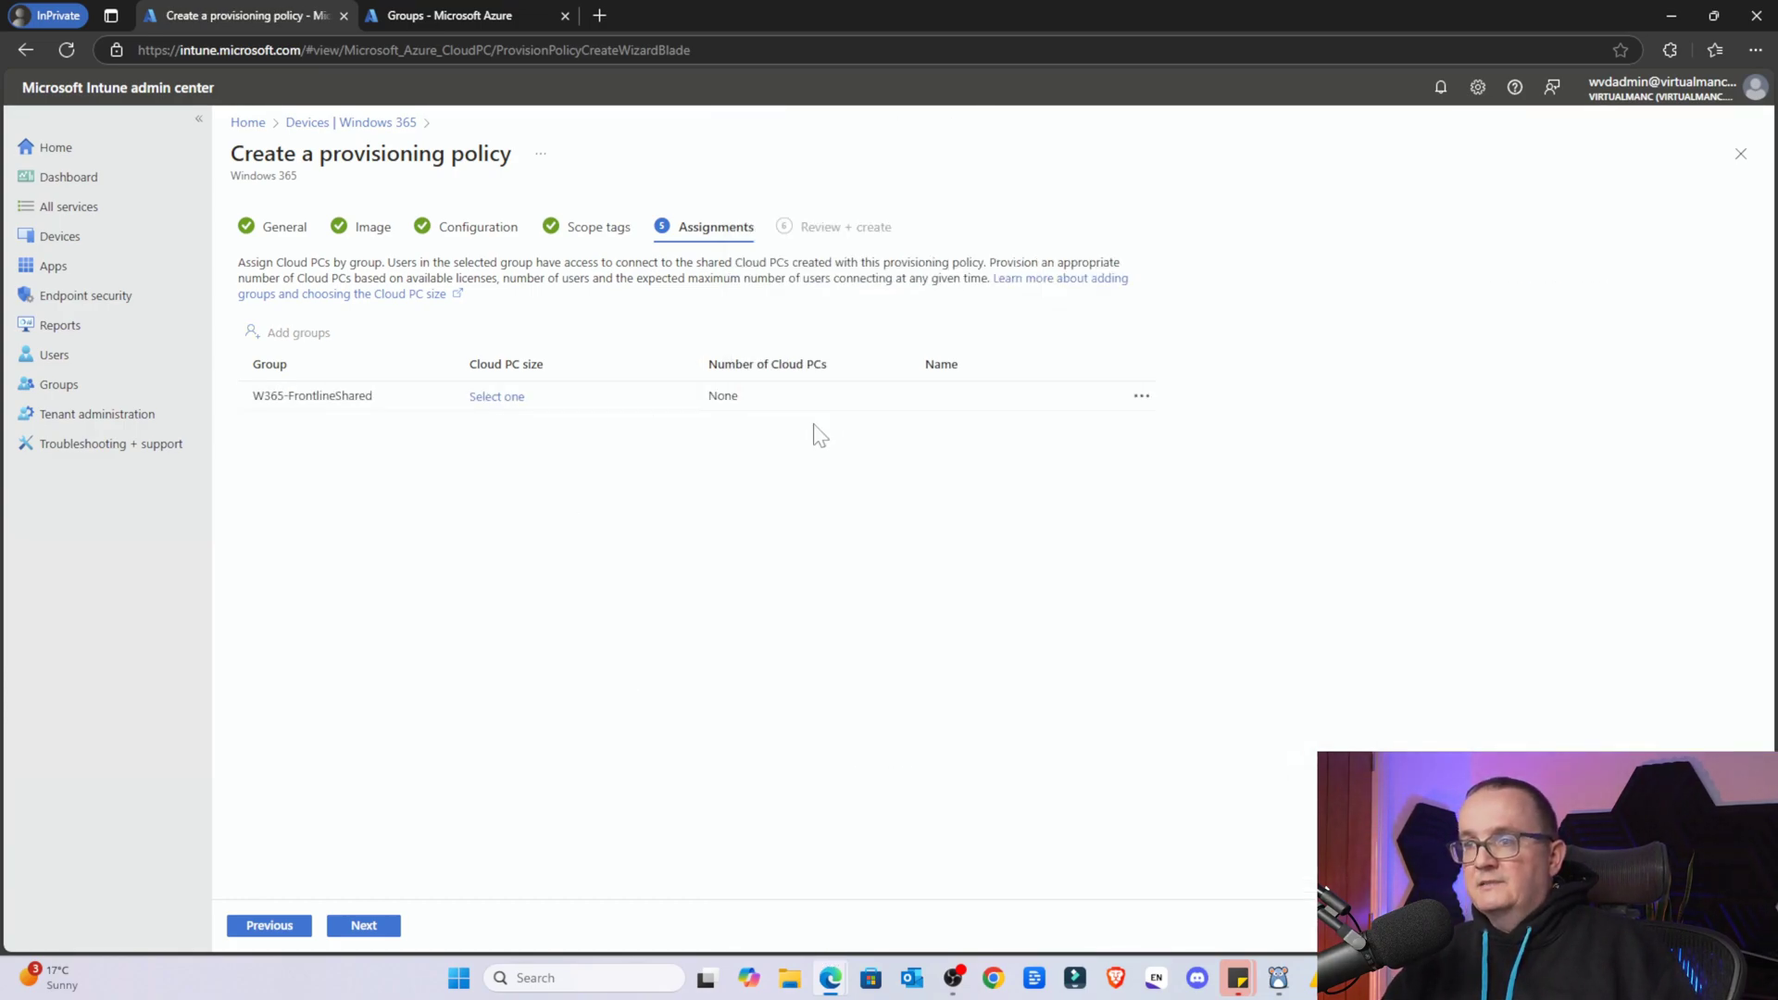
{"action": "left_click", "coordinate": [497, 396]}
Choose the Frontline 2vCPU/8GB/128GB Cloud PC size for the W365-FrontlineShared group
{"action": "left_click", "coordinate": [1362, 424]}
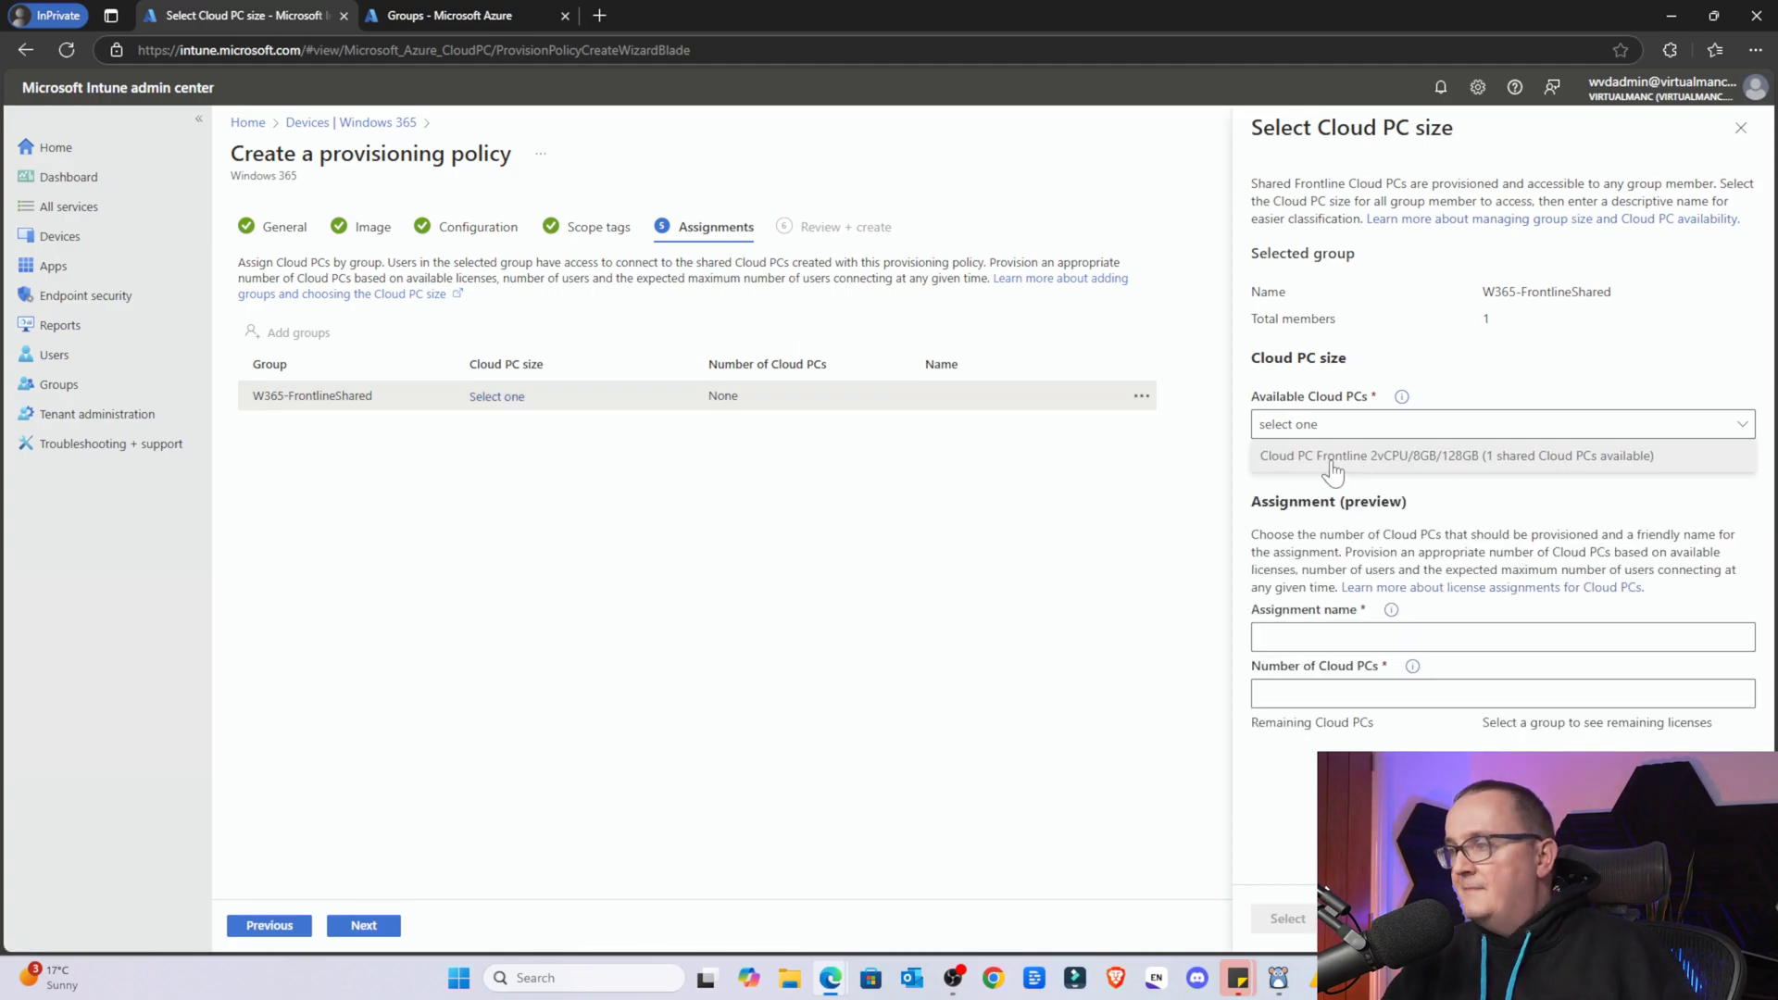
{"action": "left_click", "coordinate": [1359, 456]}
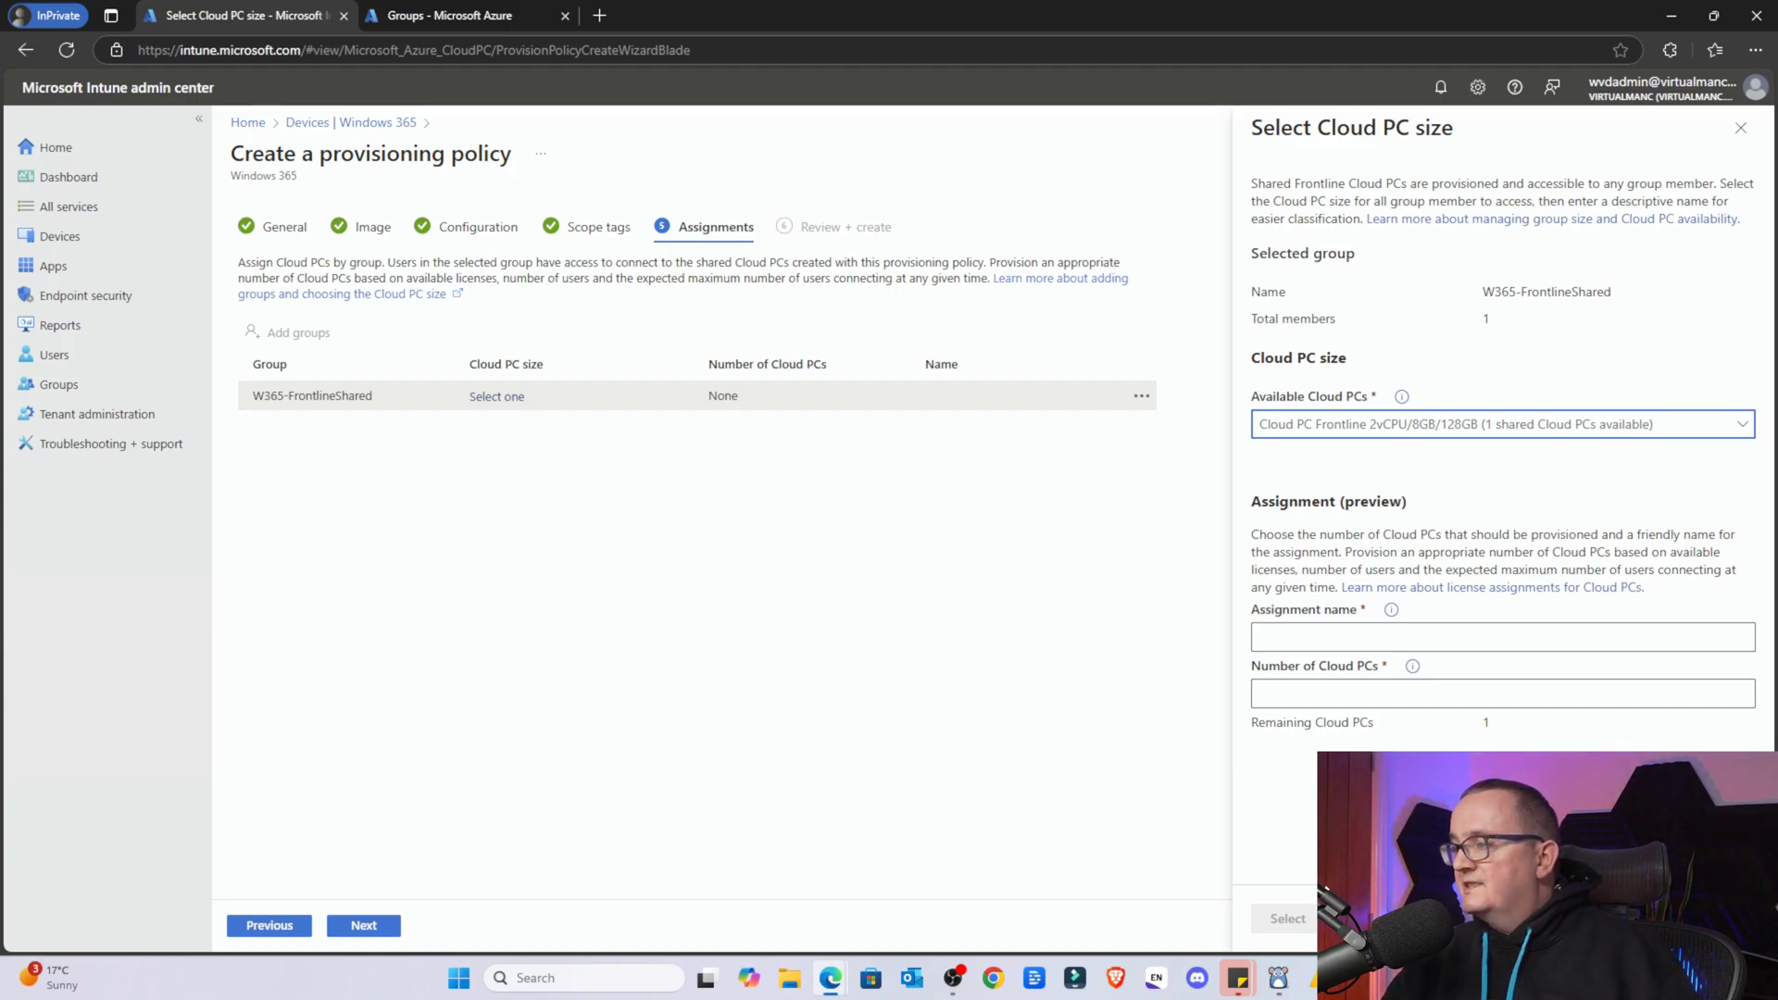
{"action": "left_click_drag", "start_coordinate": [1251, 534], "coordinate": [1358, 552]}
{"action": "left_click", "coordinate": [1358, 552]}
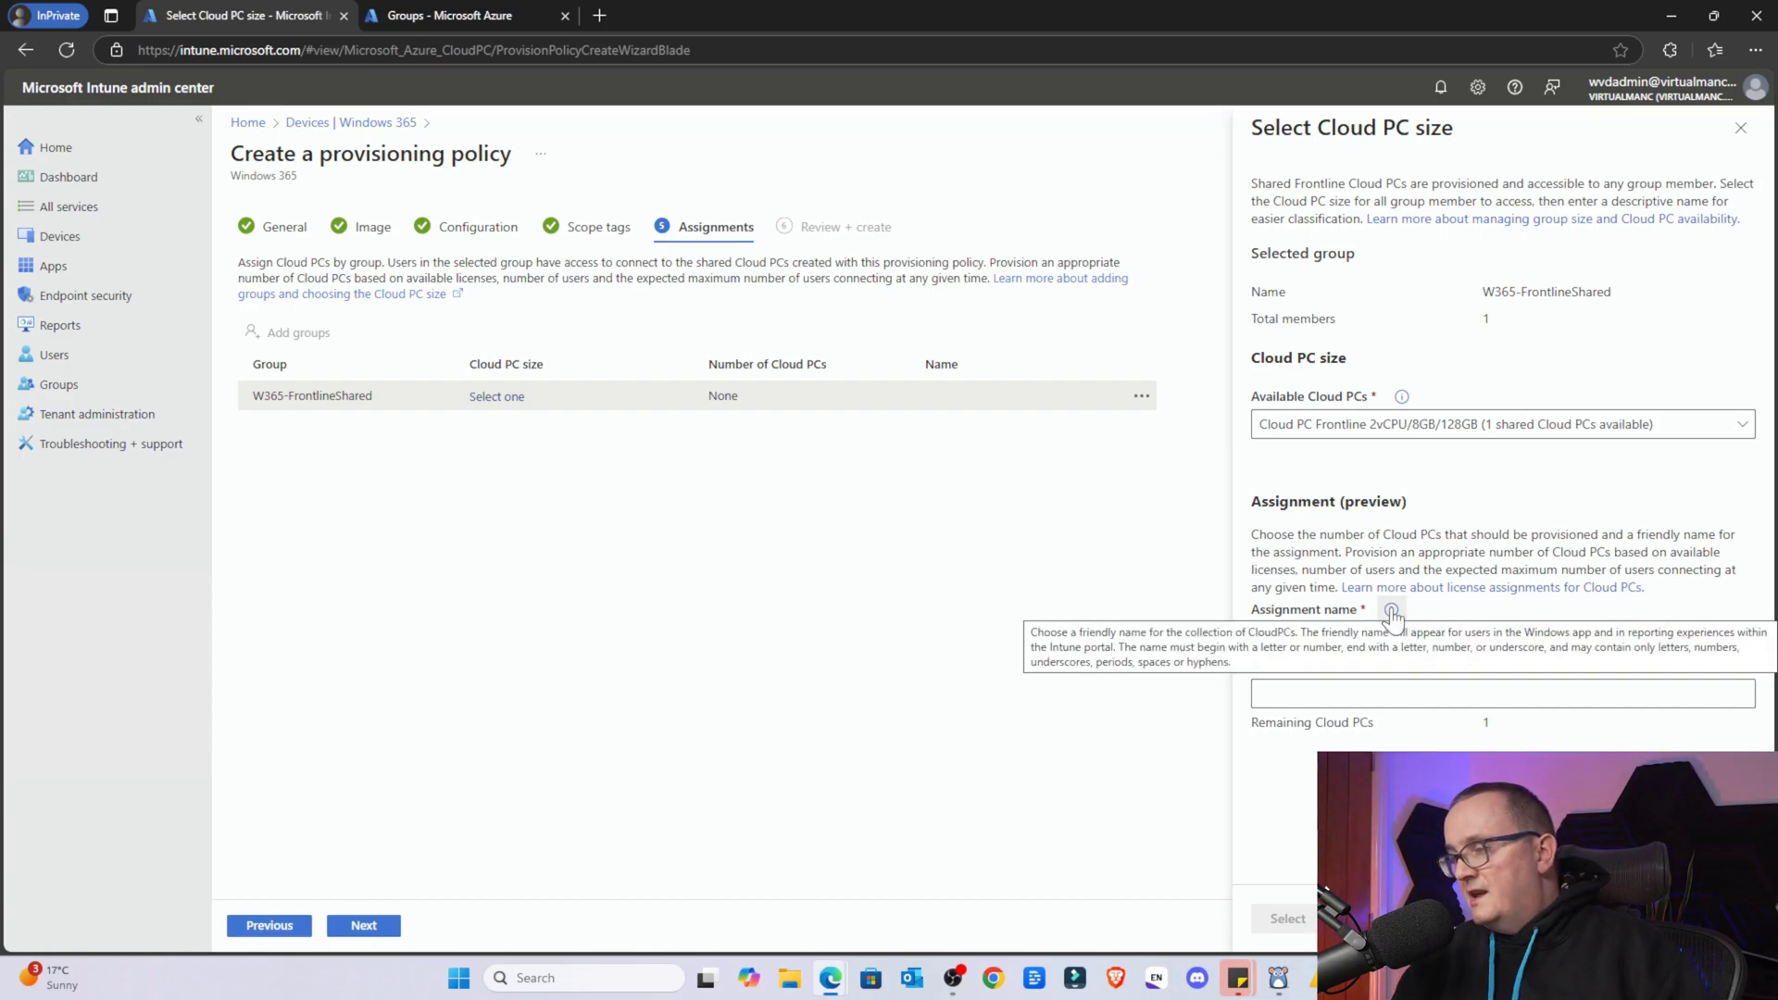
Name the assignment YouTubeTest
{"action": "mouse_move", "coordinate": [1393, 618]}
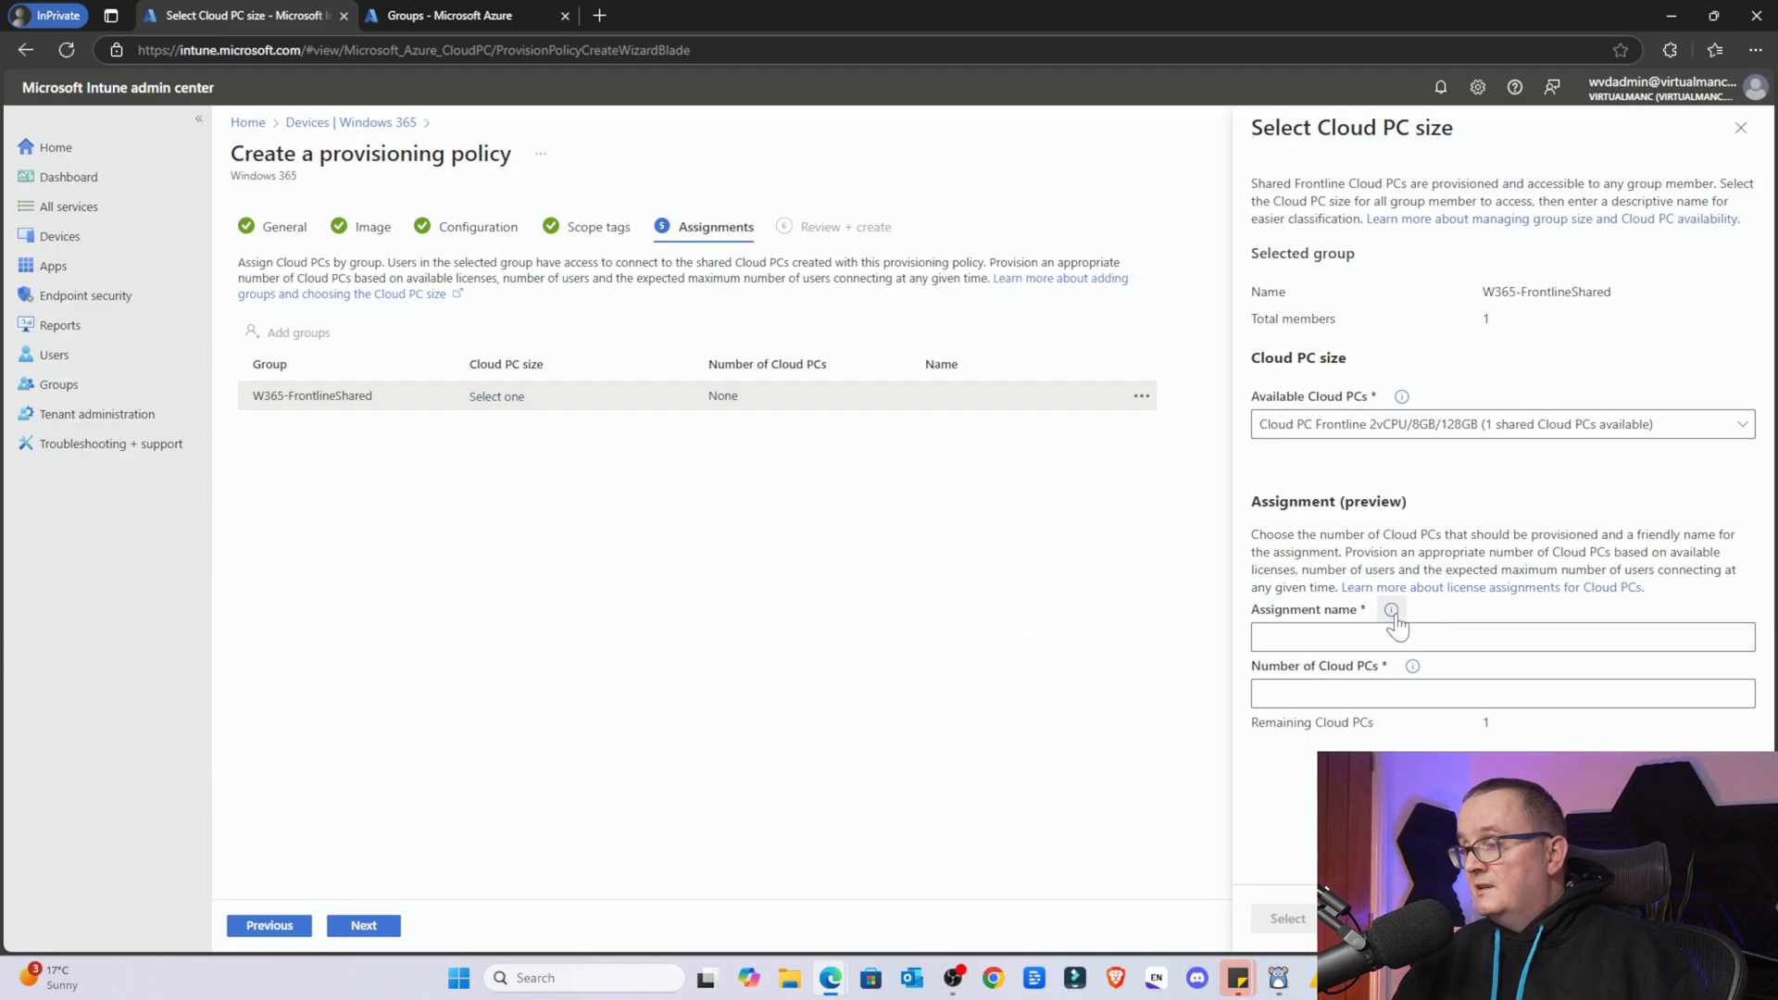
{"action": "left_click", "coordinate": [1396, 637]}
{"action": "key", "text": "Caps_Lock"}
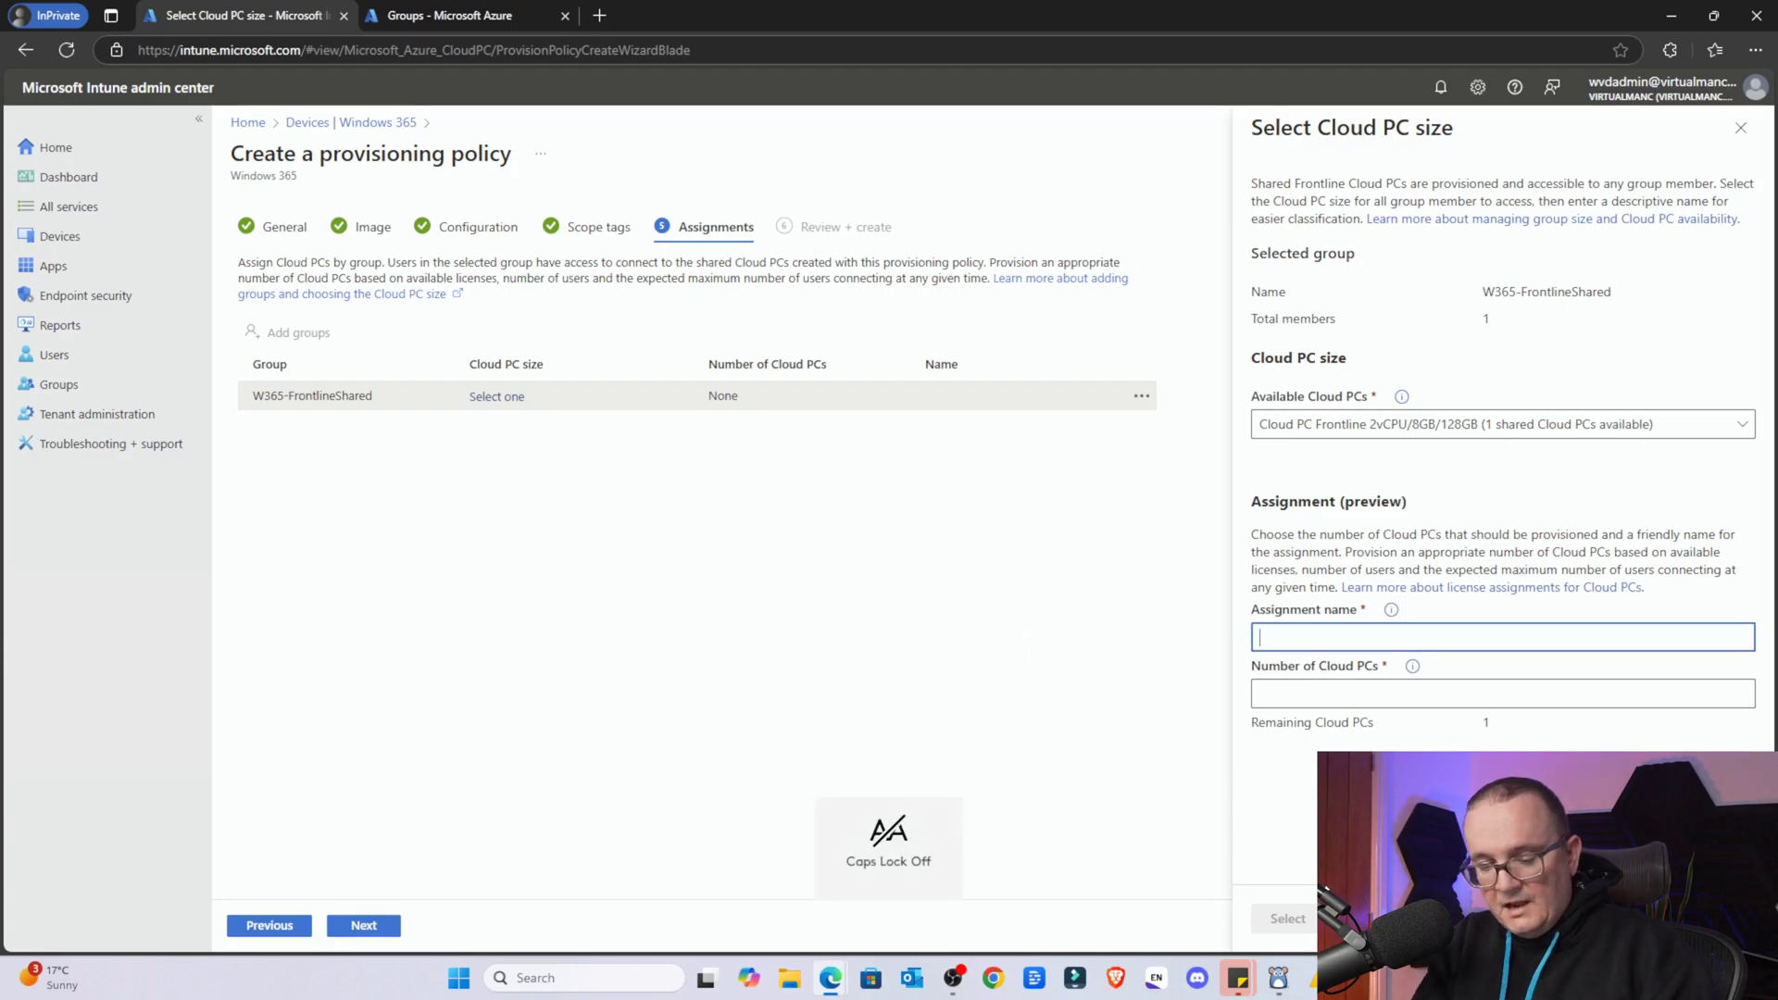
{"action": "type", "text": "y"}
{"action": "key", "text": "Caps_Lock"}
{"action": "type", "text": "OUt"}
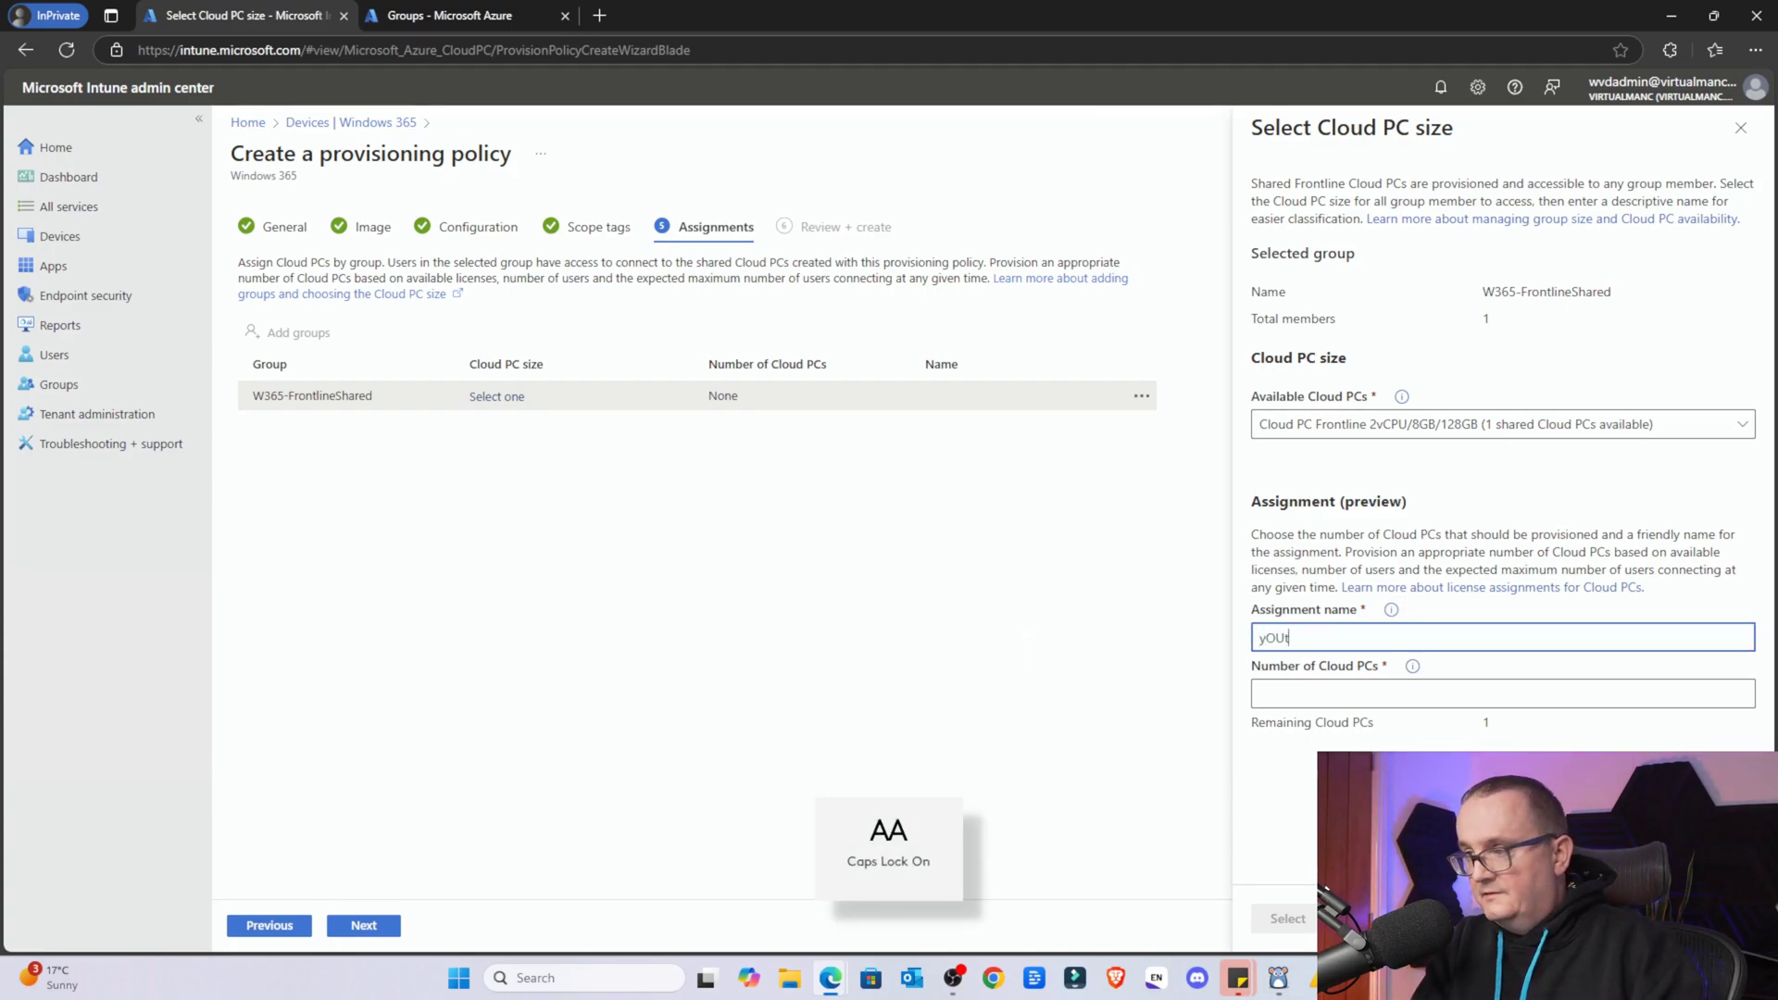
{"action": "key", "text": "BackSpace"}
{"action": "key", "text": "BackSpace"}
{"action": "key", "text": "BackSpace"}
{"action": "key", "text": "BackSpace"}
{"action": "type", "text": "Y"}
{"action": "key", "text": "Caps_Lock"}
{"action": "type", "text": "ou"}
{"action": "key", "text": "Caps_Lock"}
{"action": "type", "text": "T"}
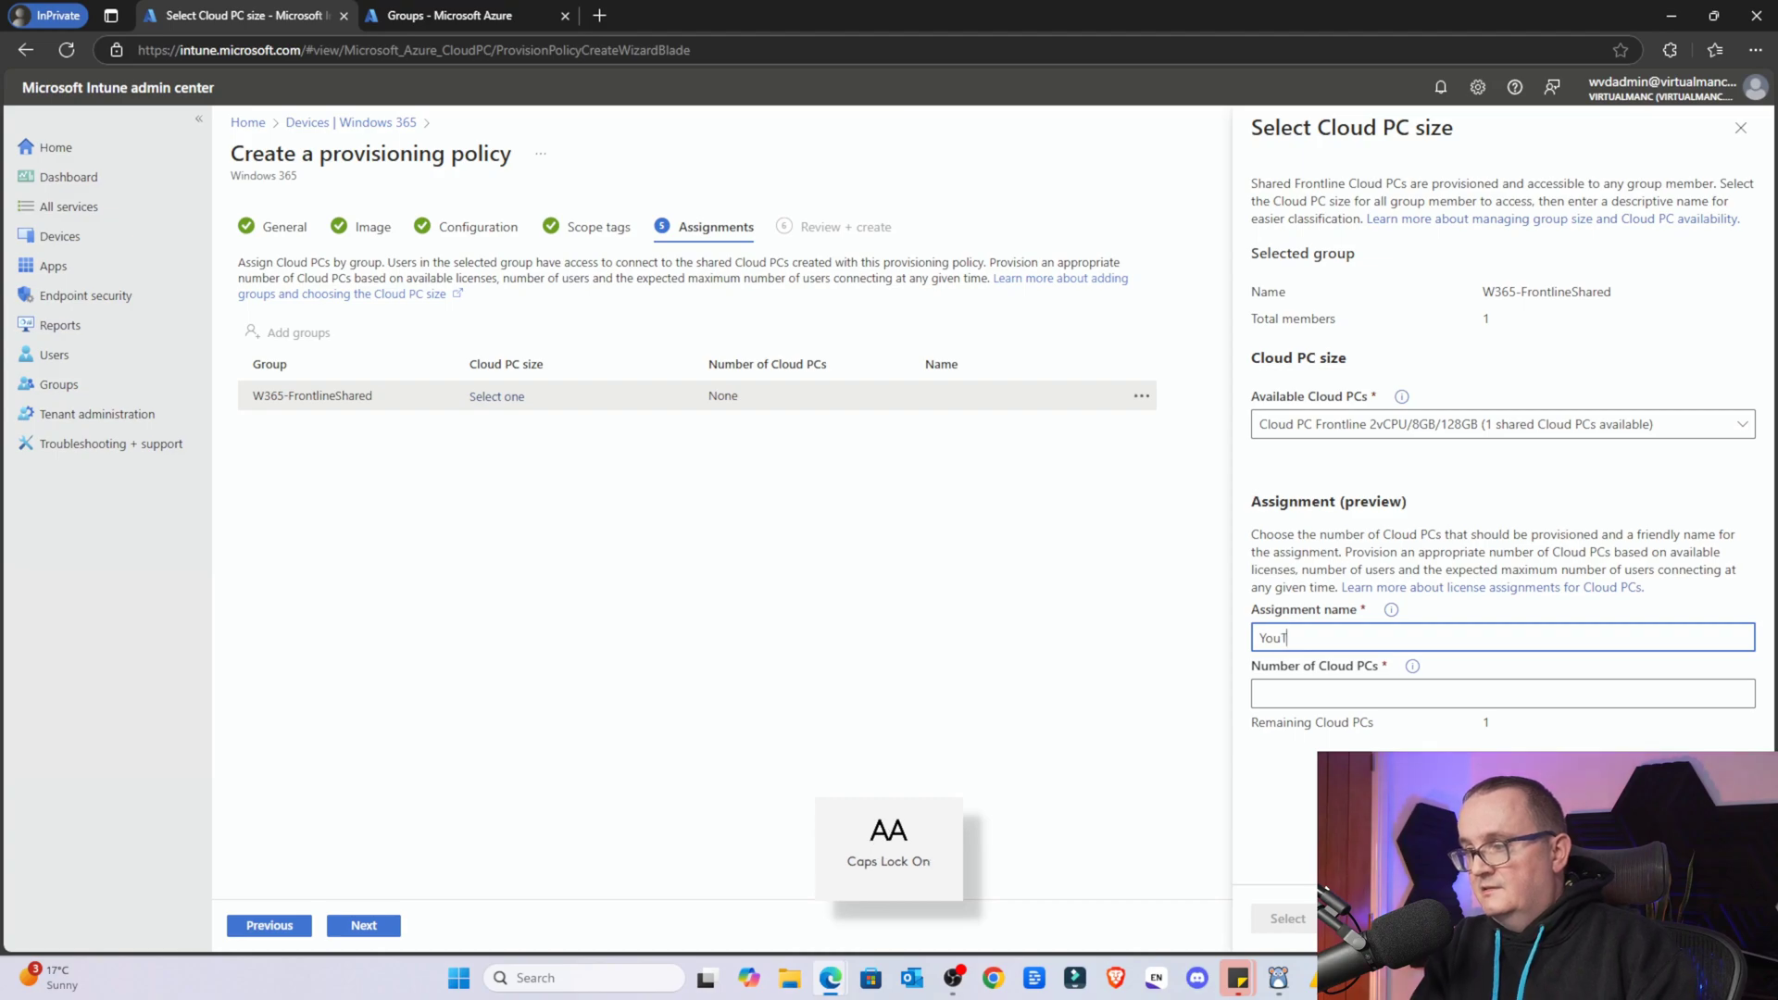
{"action": "key", "text": "Caps_Lock"}
{"action": "type", "text": "ube"}
{"action": "key", "text": "Caps_Lock"}
{"action": "type", "text": "T"}
{"action": "key", "text": "Caps_Lock"}
{"action": "type", "text": "est"}
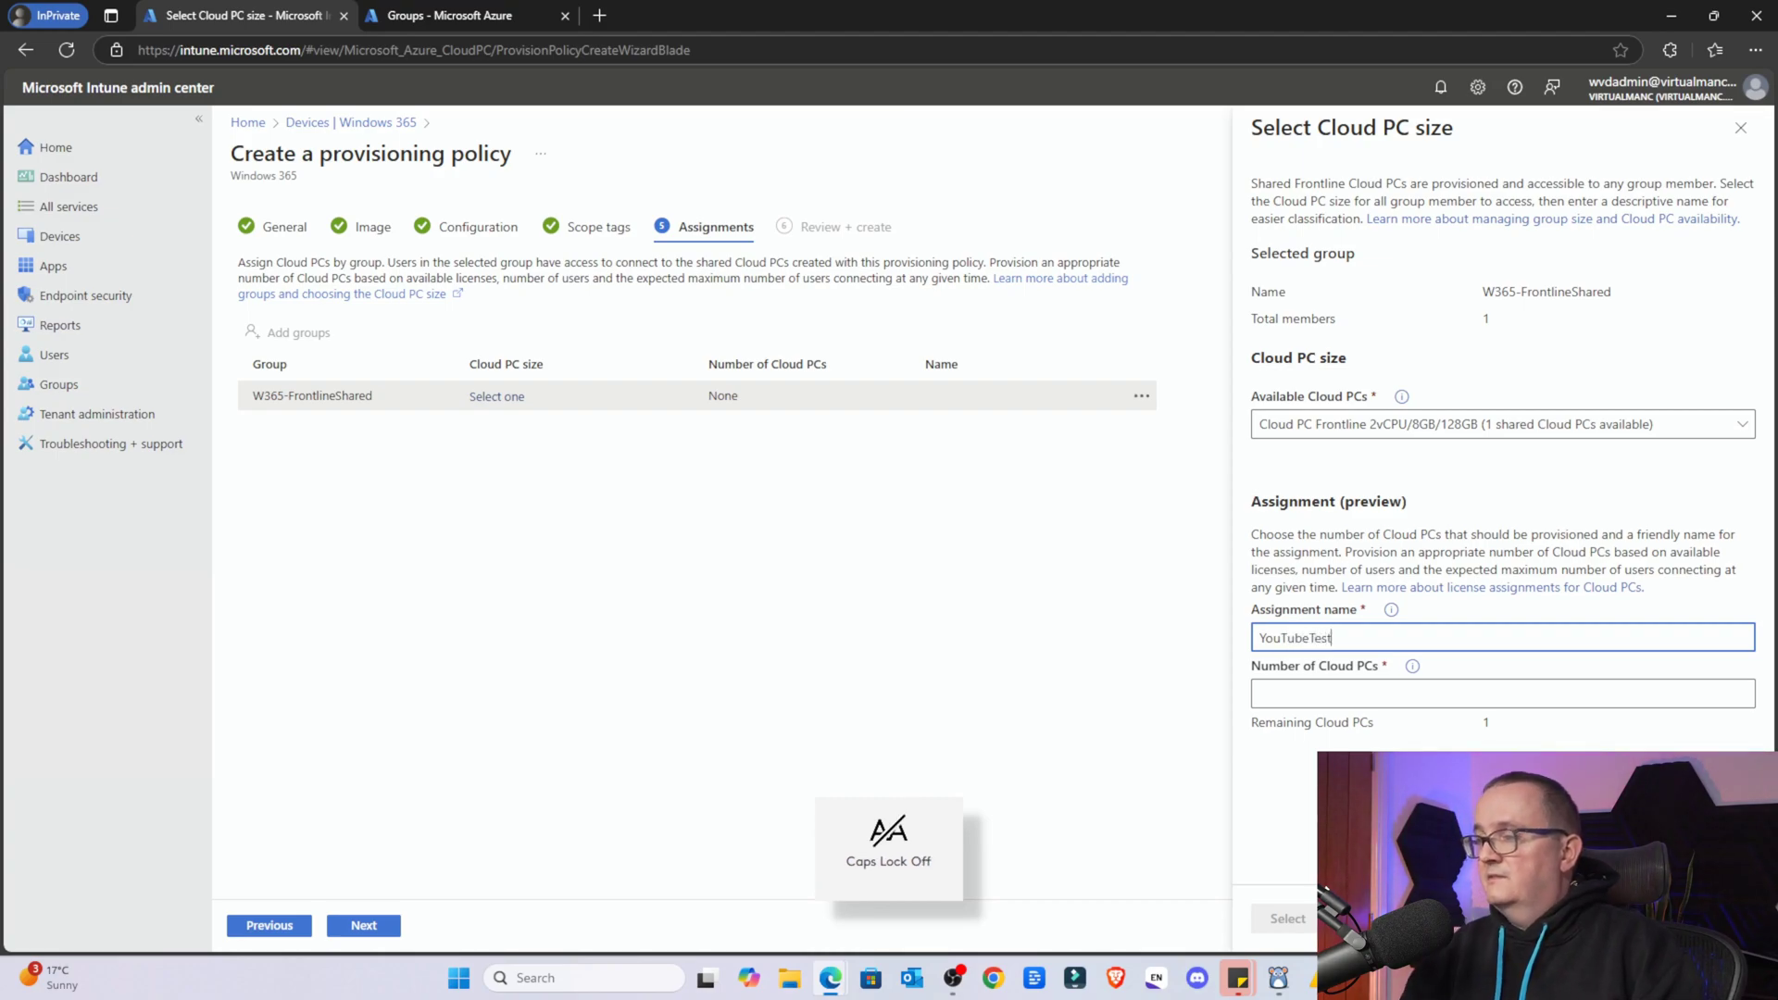
Set the Number of Cloud PCs to 1 and confirm the group's selection
{"action": "key", "text": "Tab"}
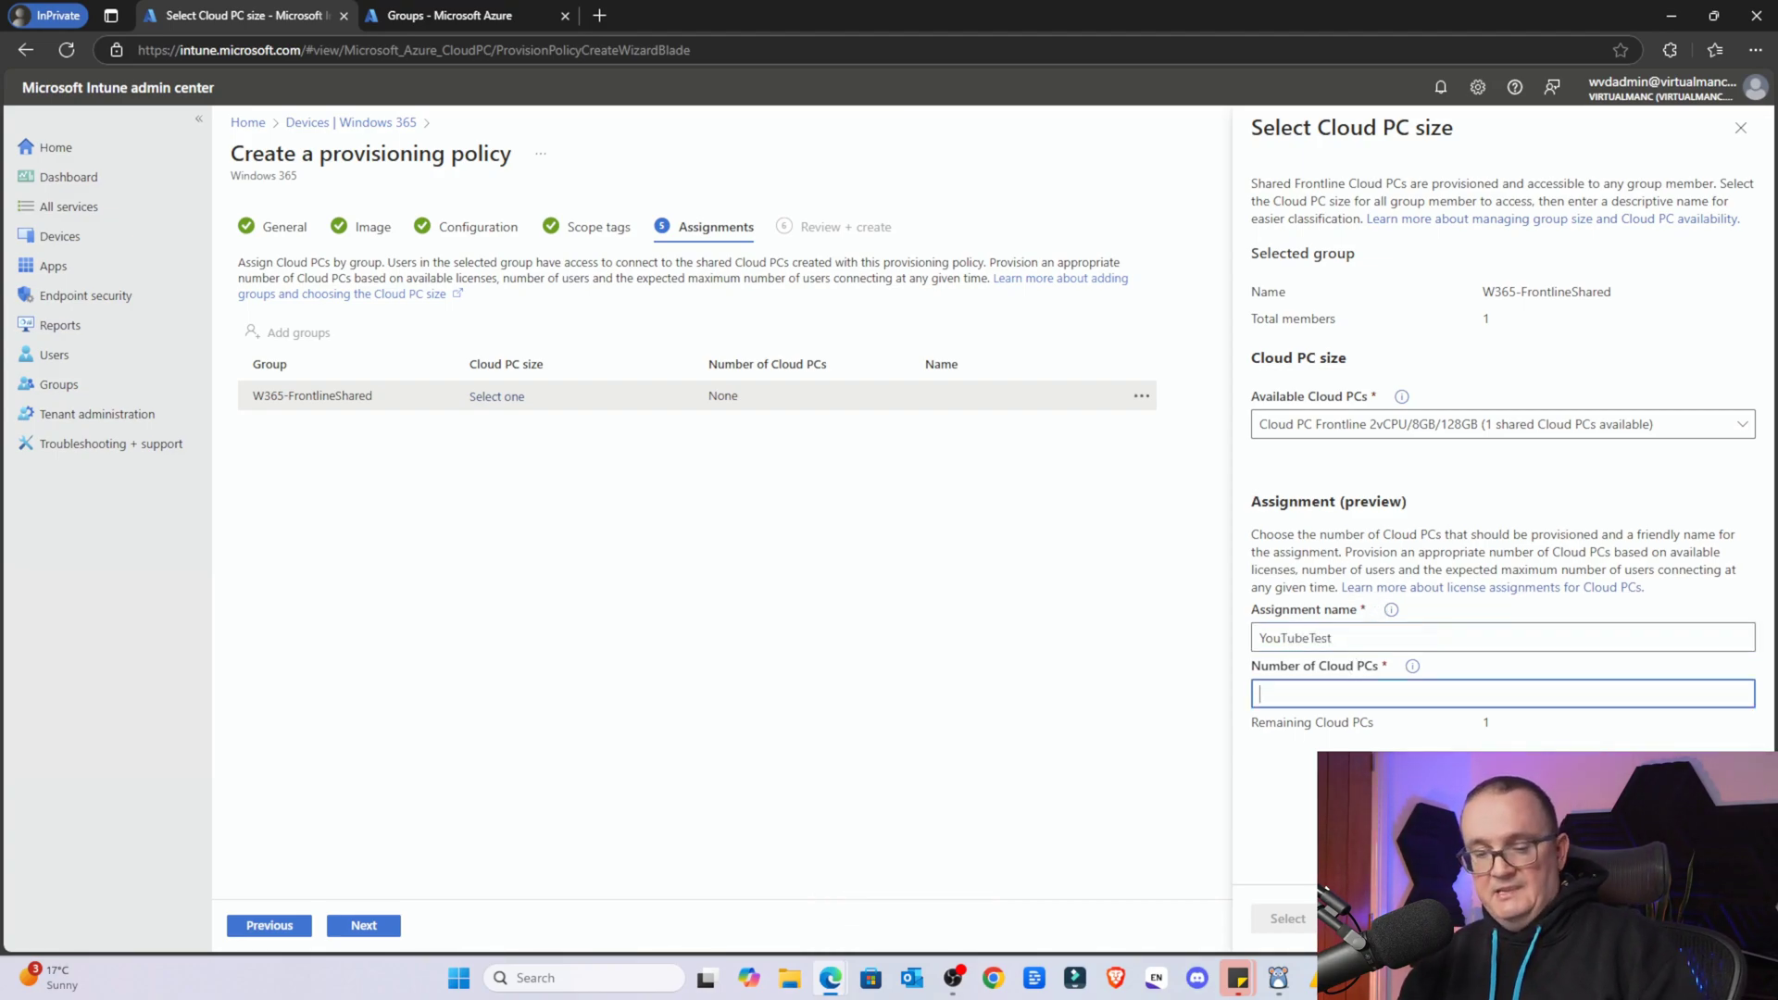
{"action": "type", "text": "2"}
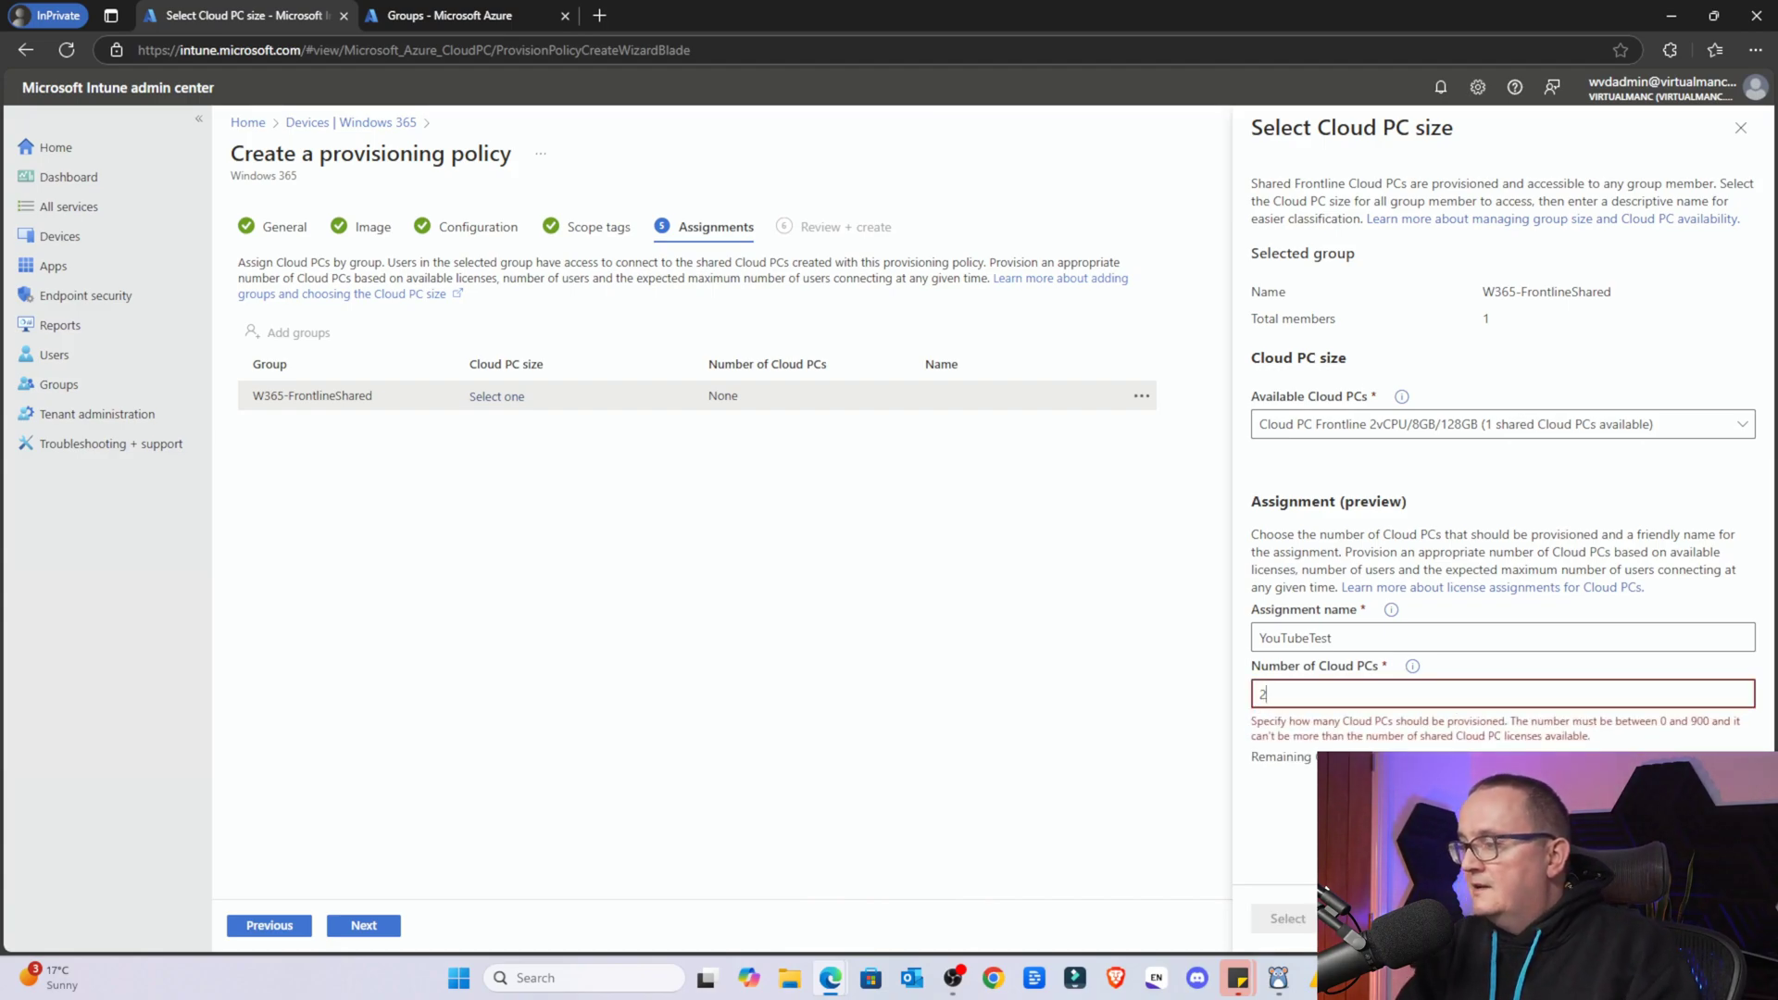
{"action": "key", "text": "BackSpace"}
{"action": "type", "text": "1"}
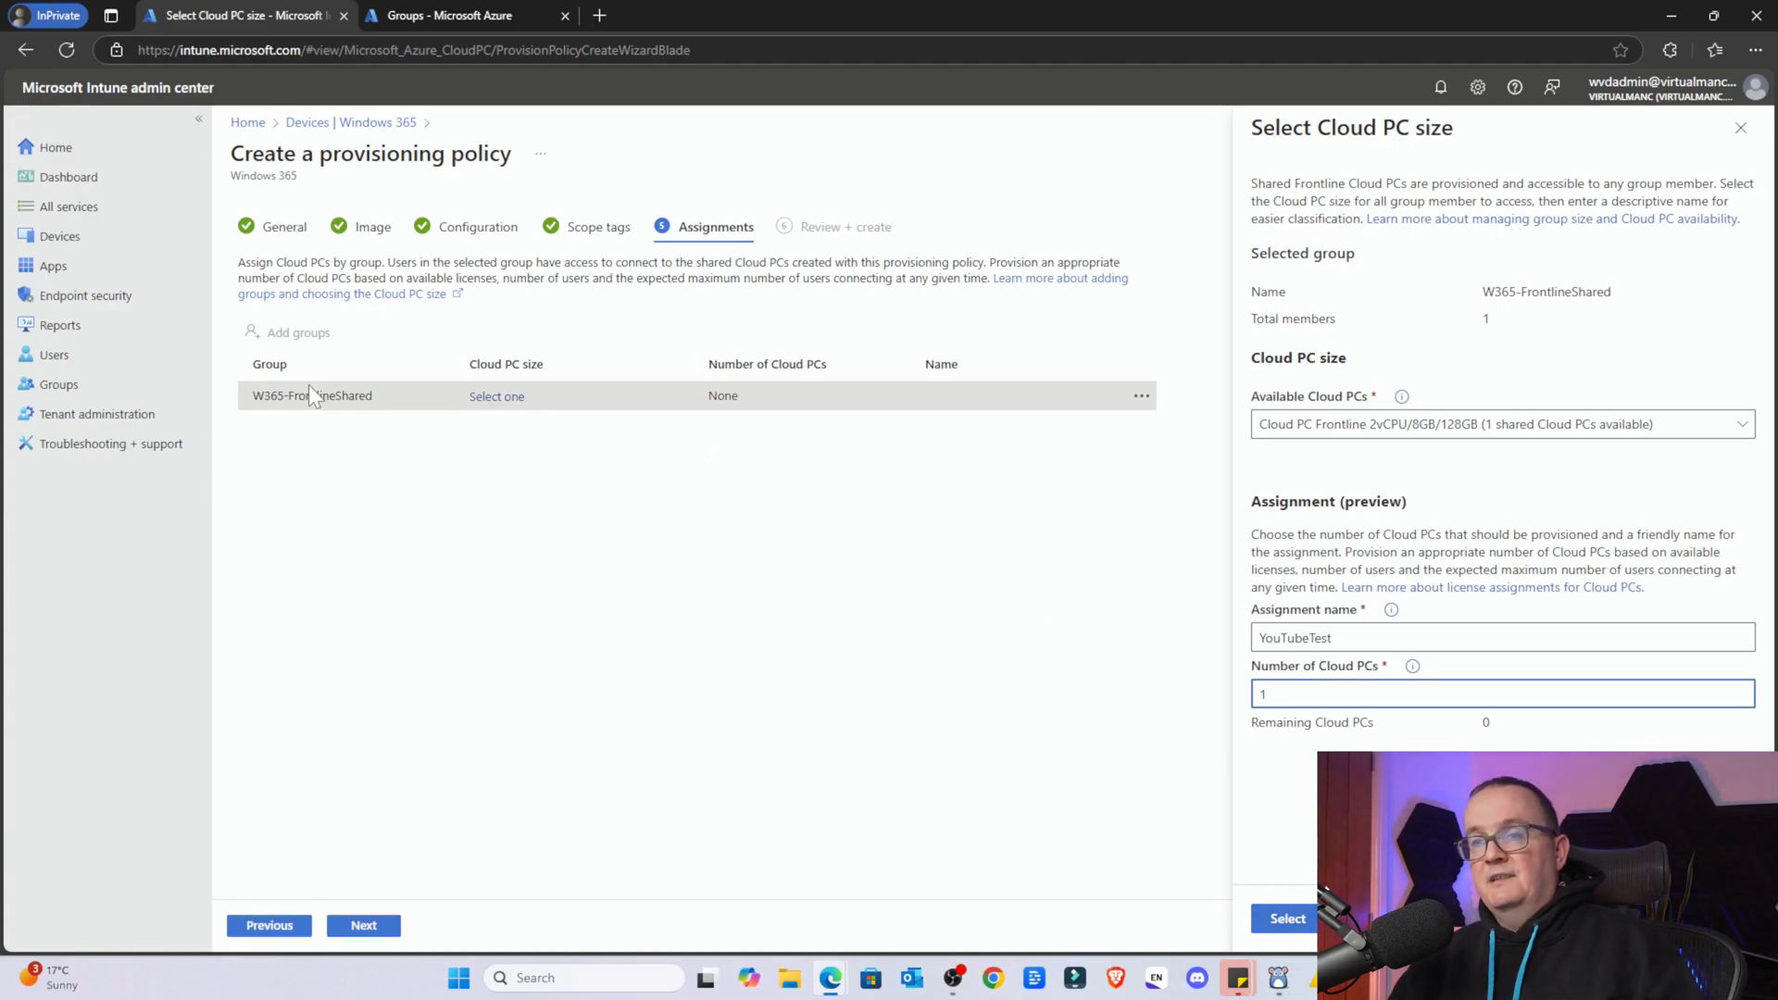
{"action": "left_click", "coordinate": [1276, 920]}
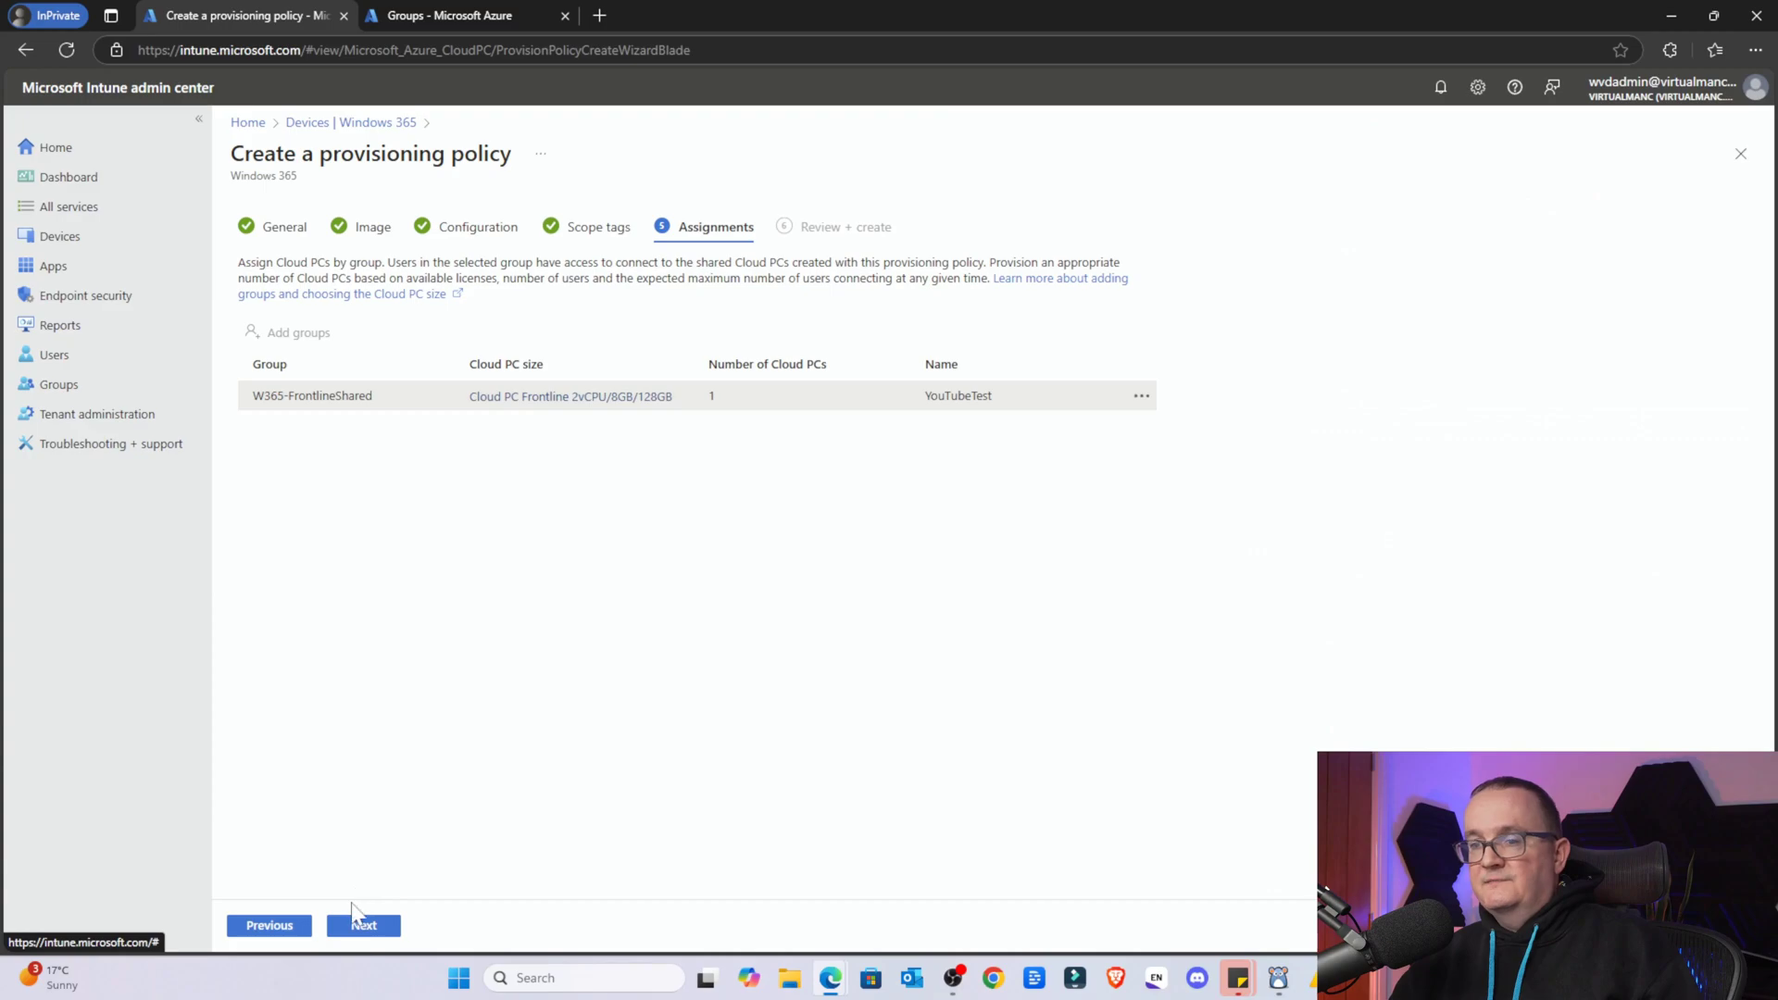
Advance the provisioning policy wizard to the Review + create page
{"action": "left_click", "coordinate": [356, 922]}
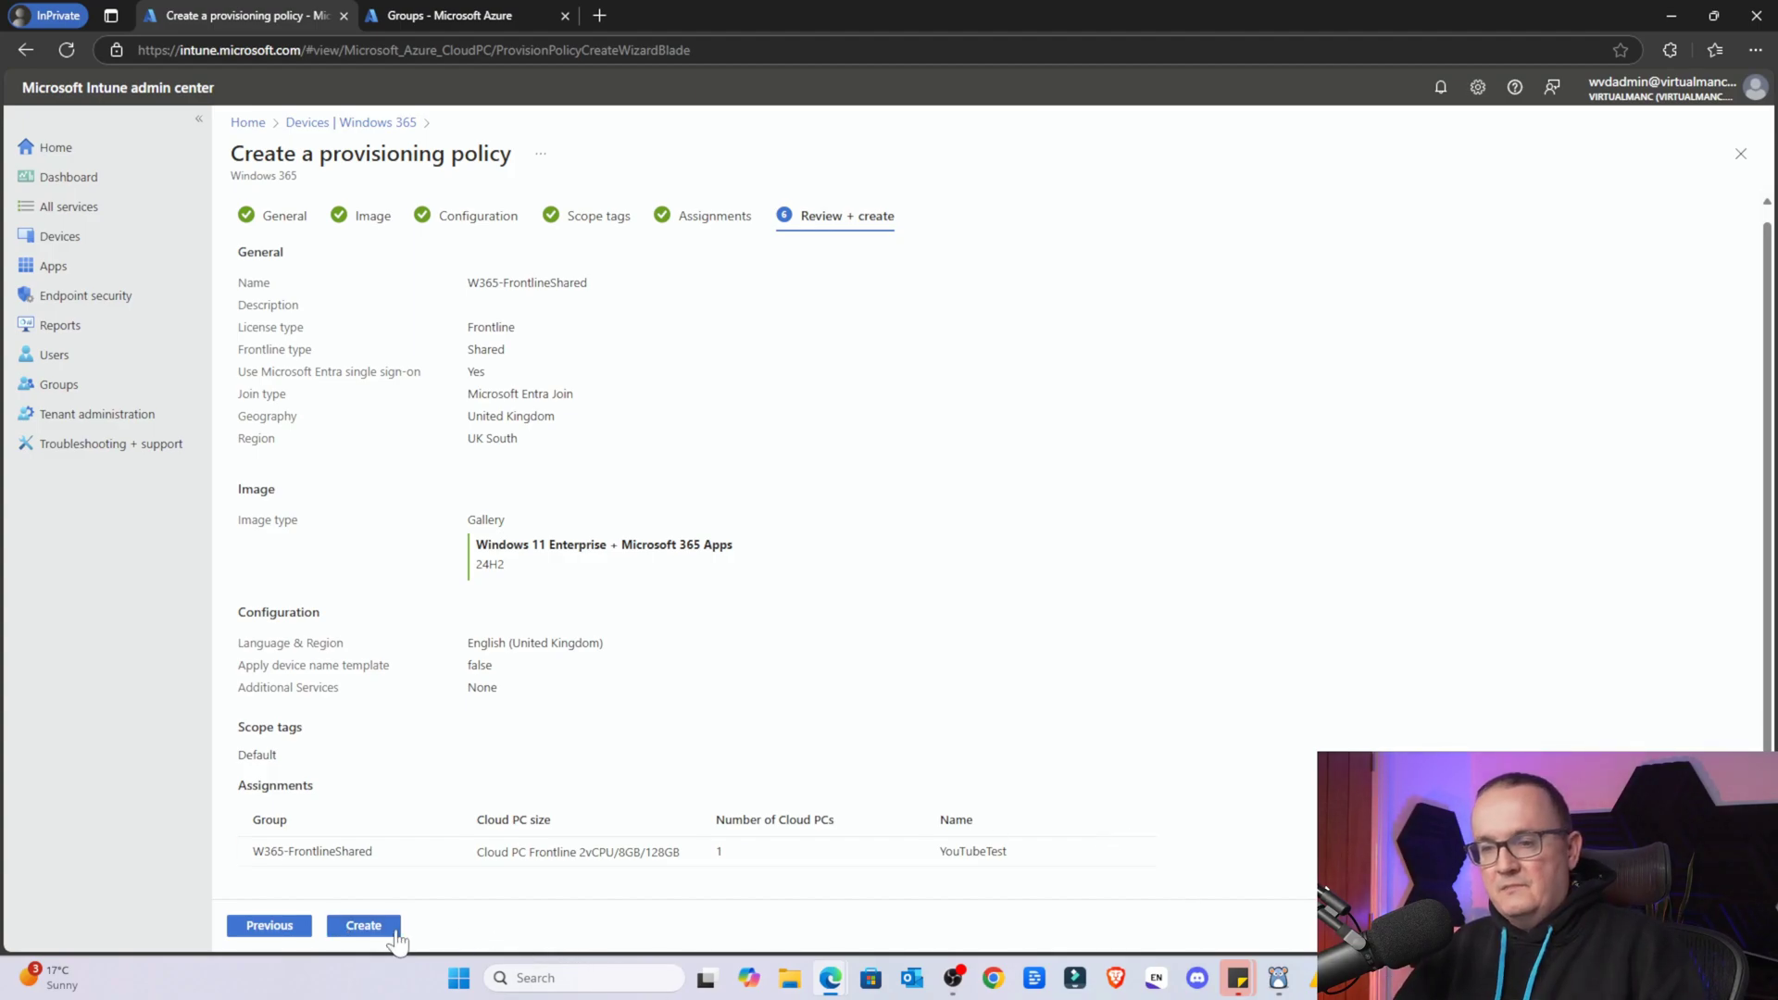
Create the W365-FrontlineShared policy and expand the All Cloud PCs table to see it Provisioned
{"action": "left_click", "coordinate": [364, 930]}
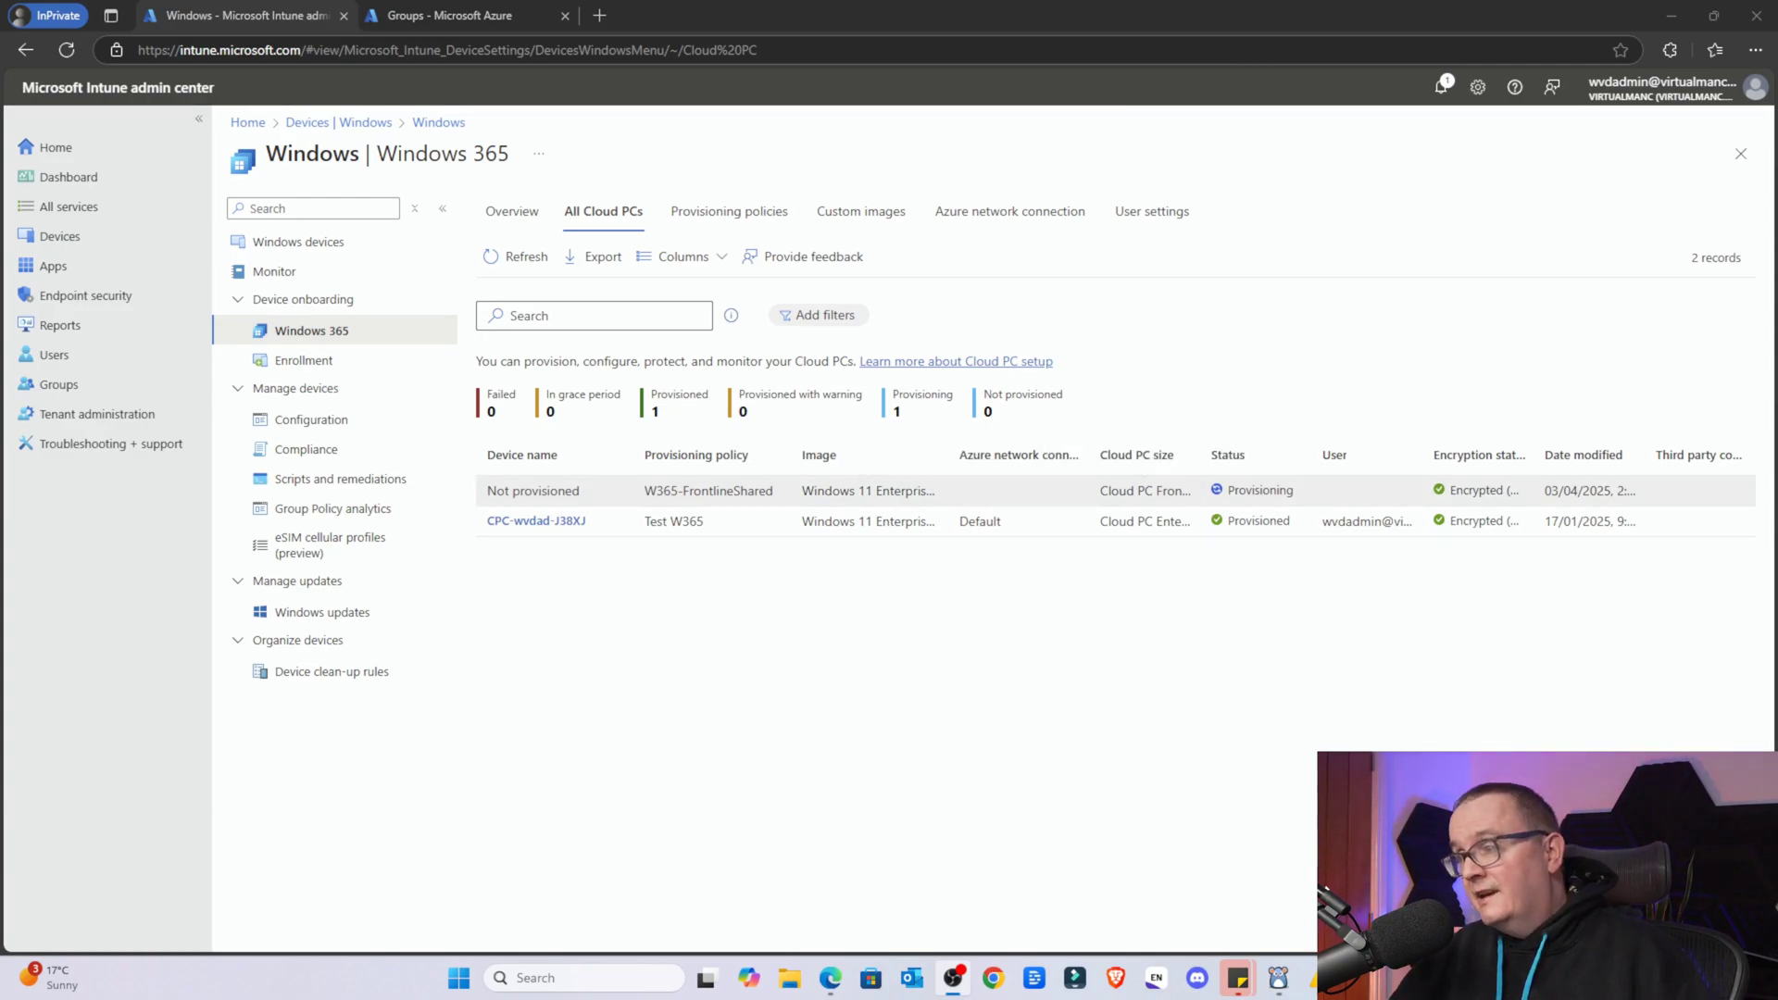
{"action": "double_click", "coordinate": [1648, 454]}
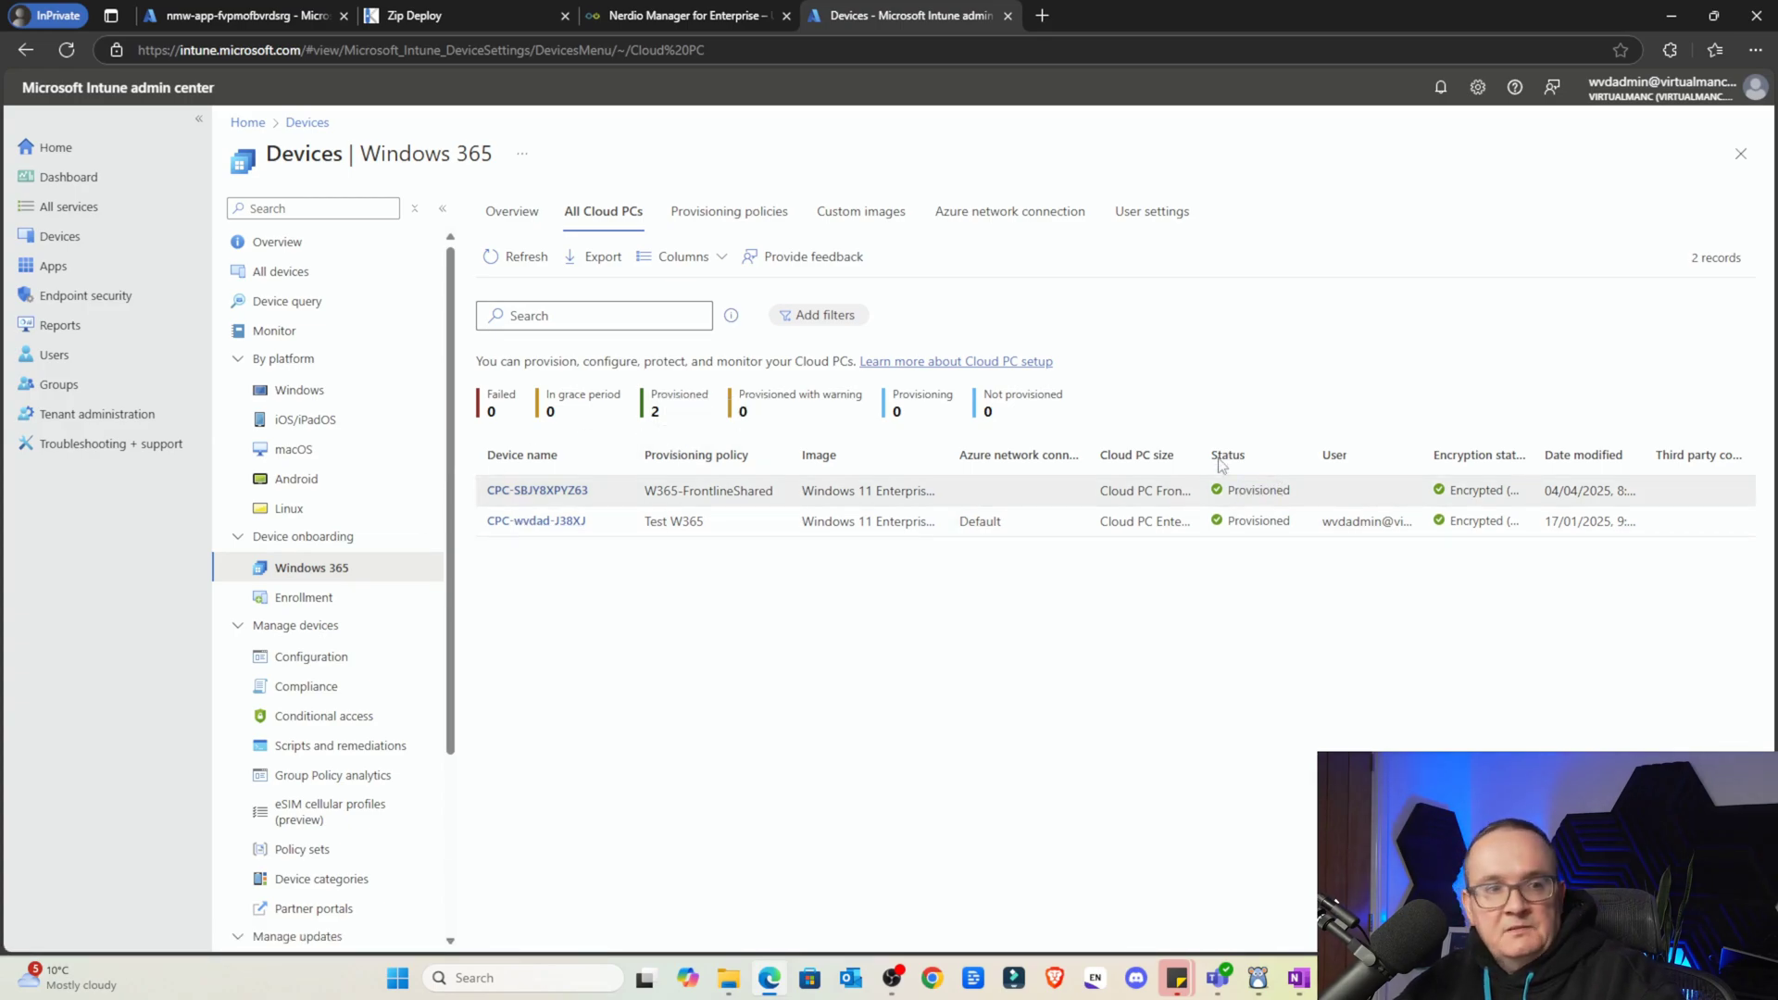
Open the shared Cloud PC's overview, then search Windows for 'WINDOWS APP'
{"action": "left_click", "coordinate": [509, 491]}
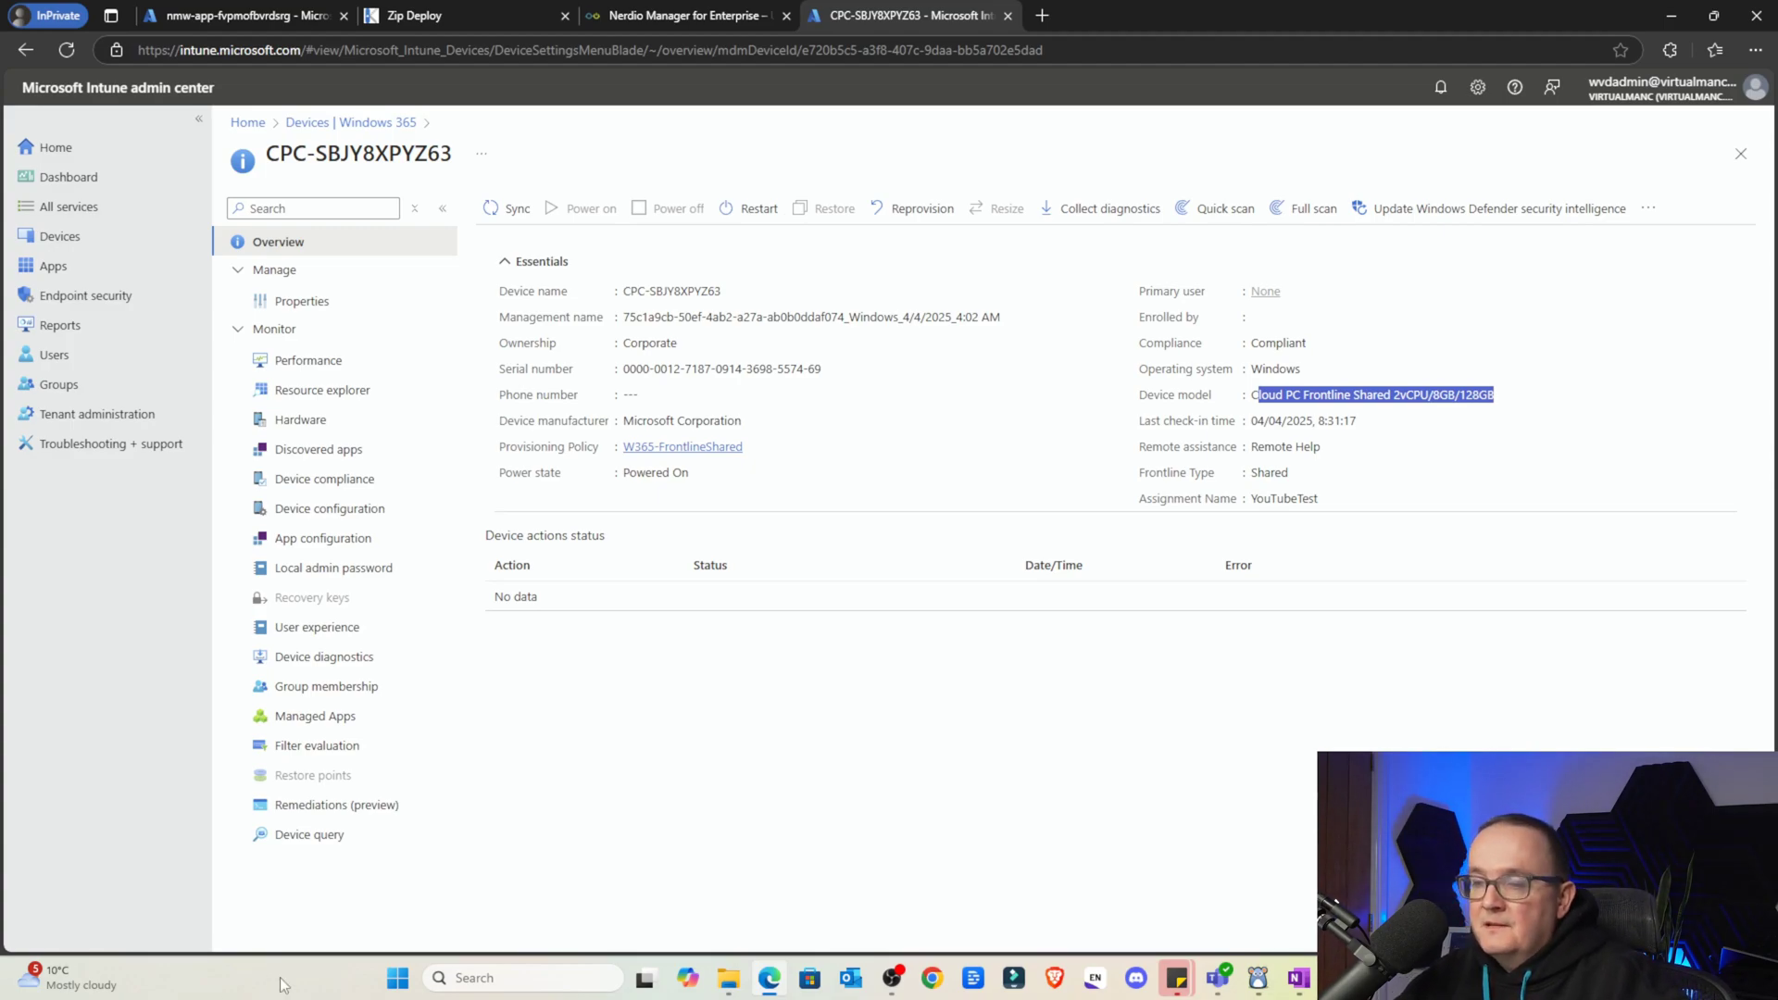
{"action": "left_click", "coordinate": [397, 978]}
{"action": "type", "text": "WINDOWS APP"}
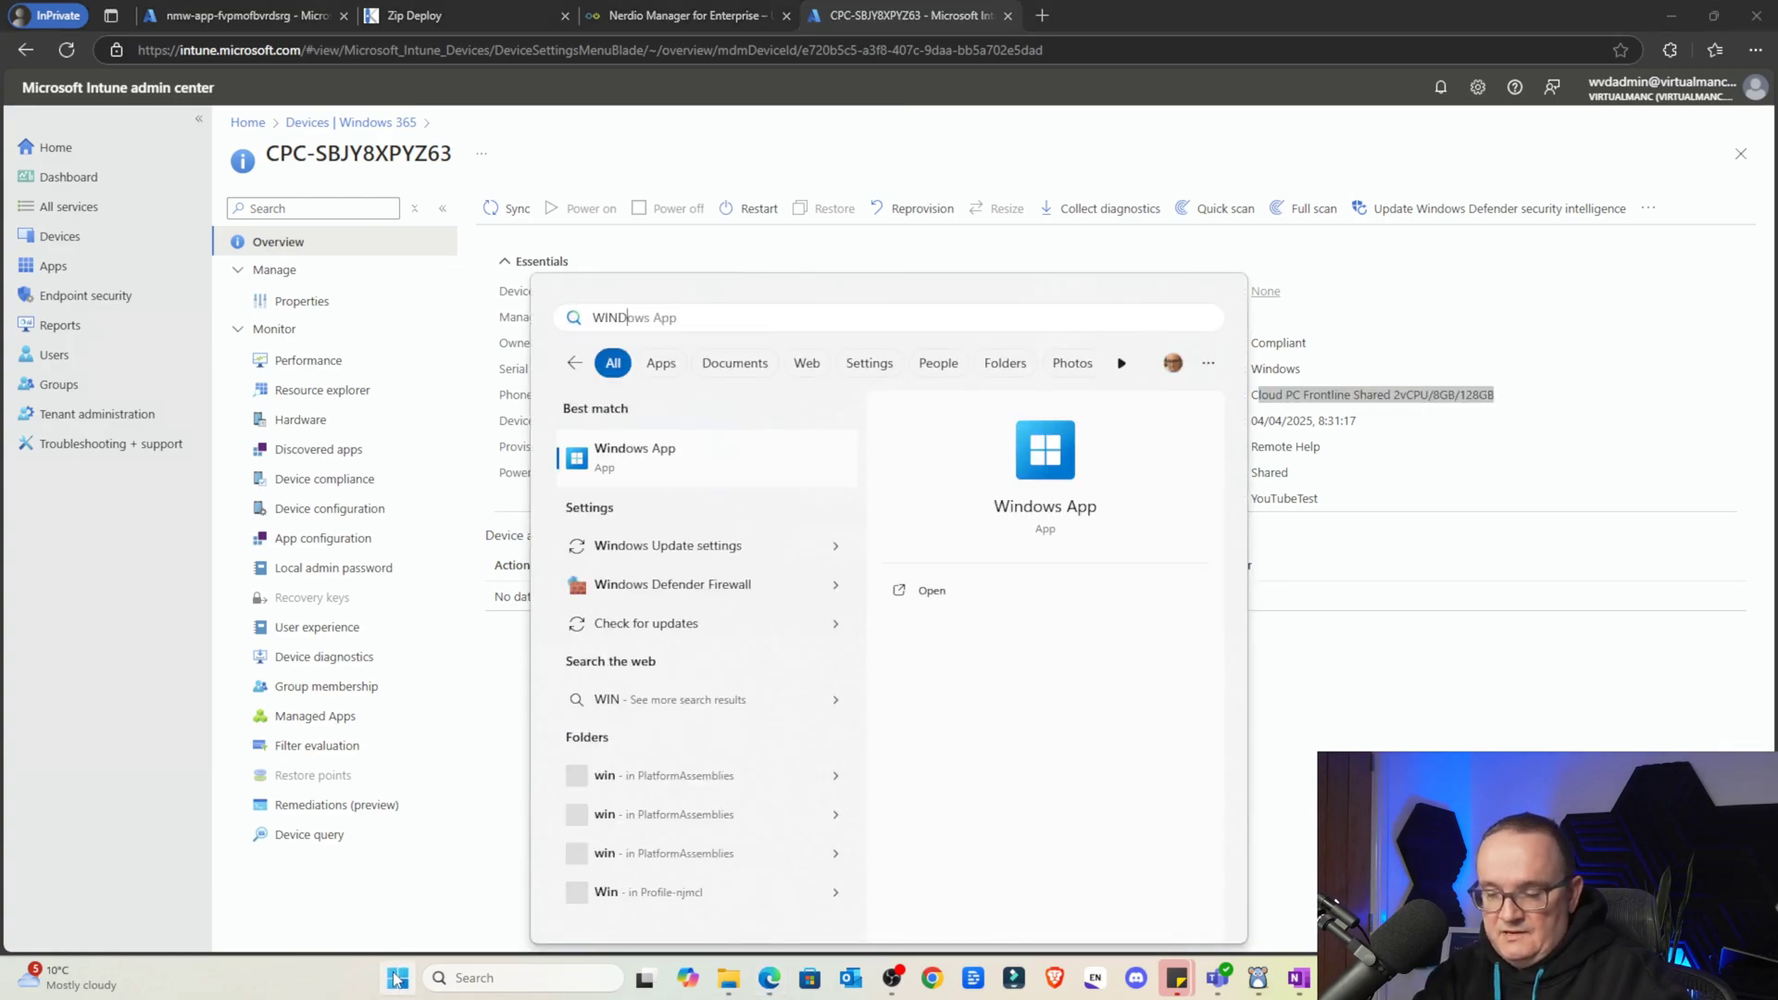
Launch Windows App maximized and filter the device Type to Frontline Shared
{"action": "left_click", "coordinate": [675, 468]}
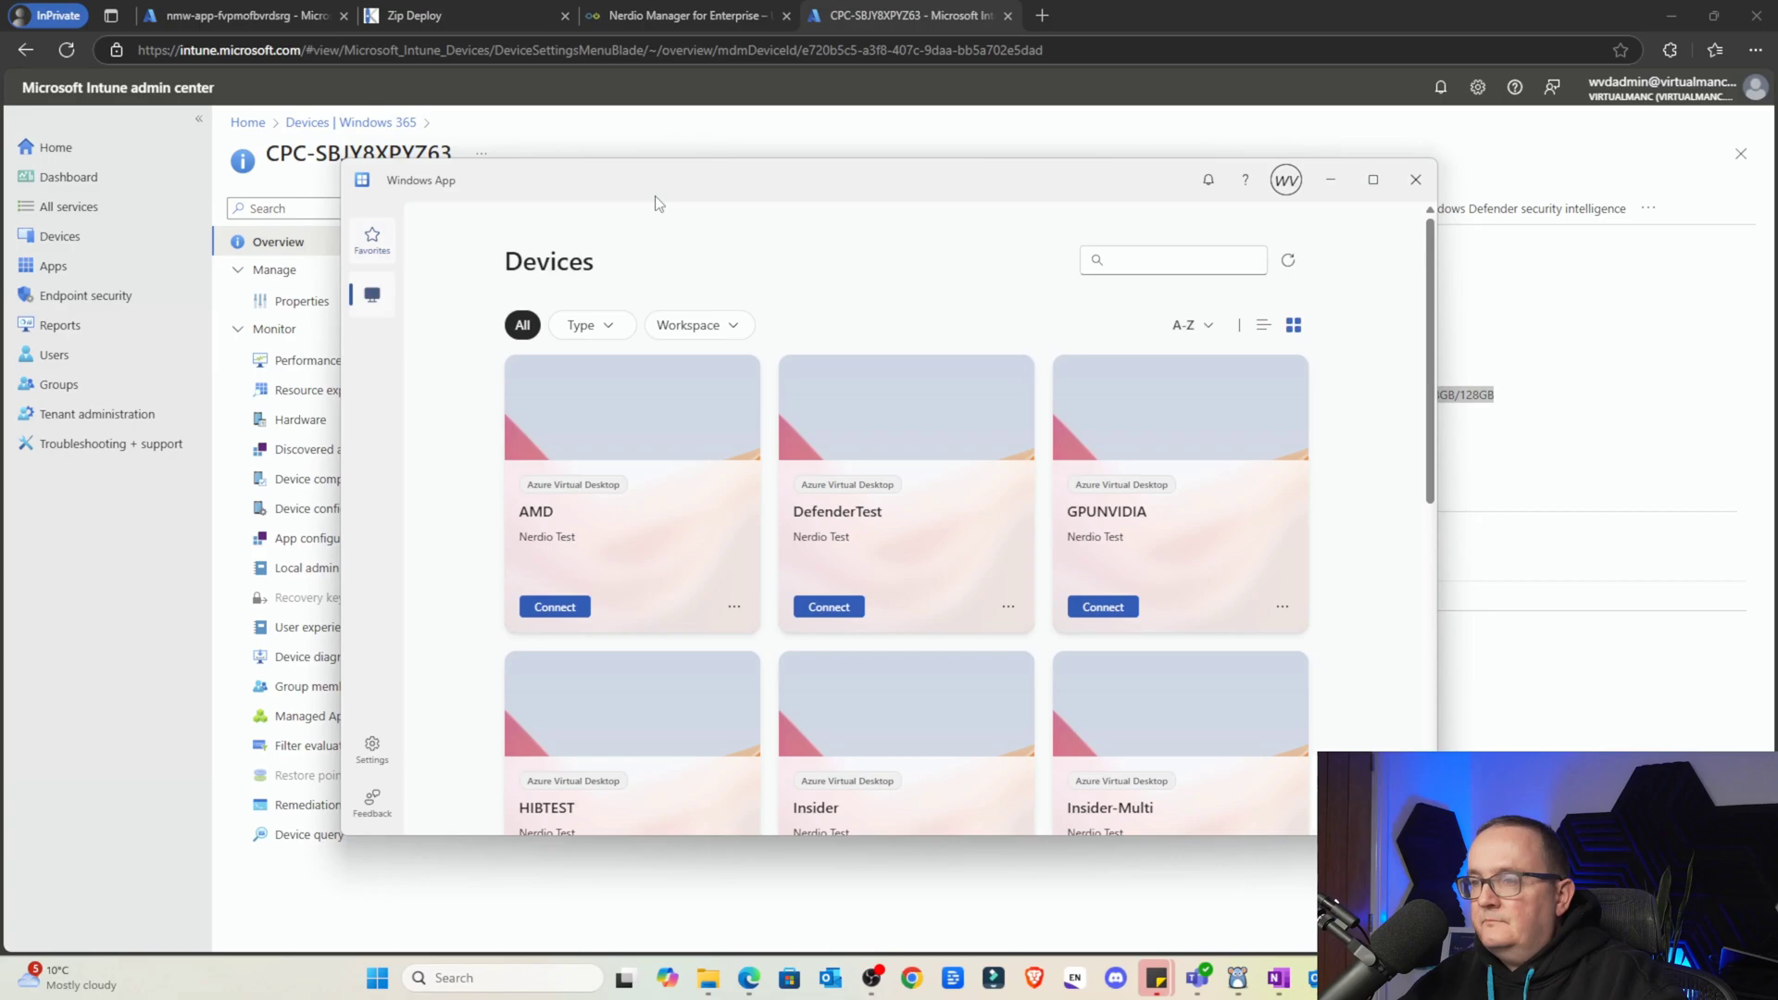
{"action": "double_click", "coordinate": [551, 179]}
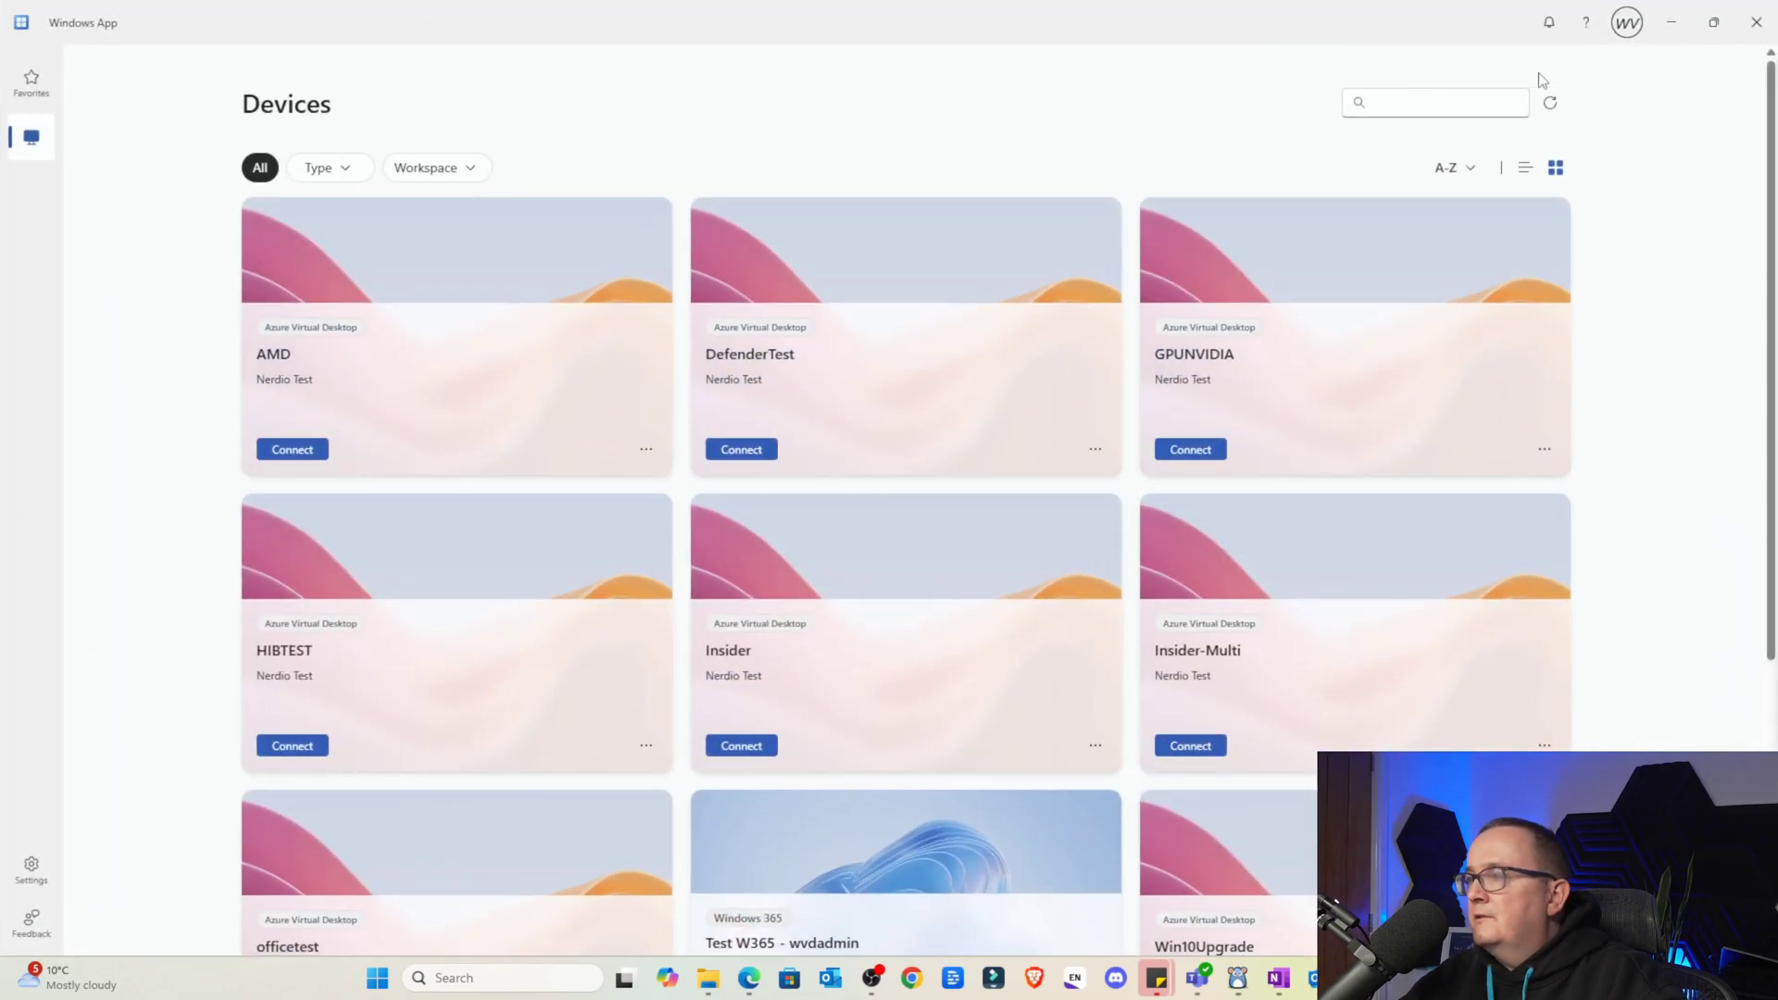
{"action": "left_click", "coordinate": [1627, 24]}
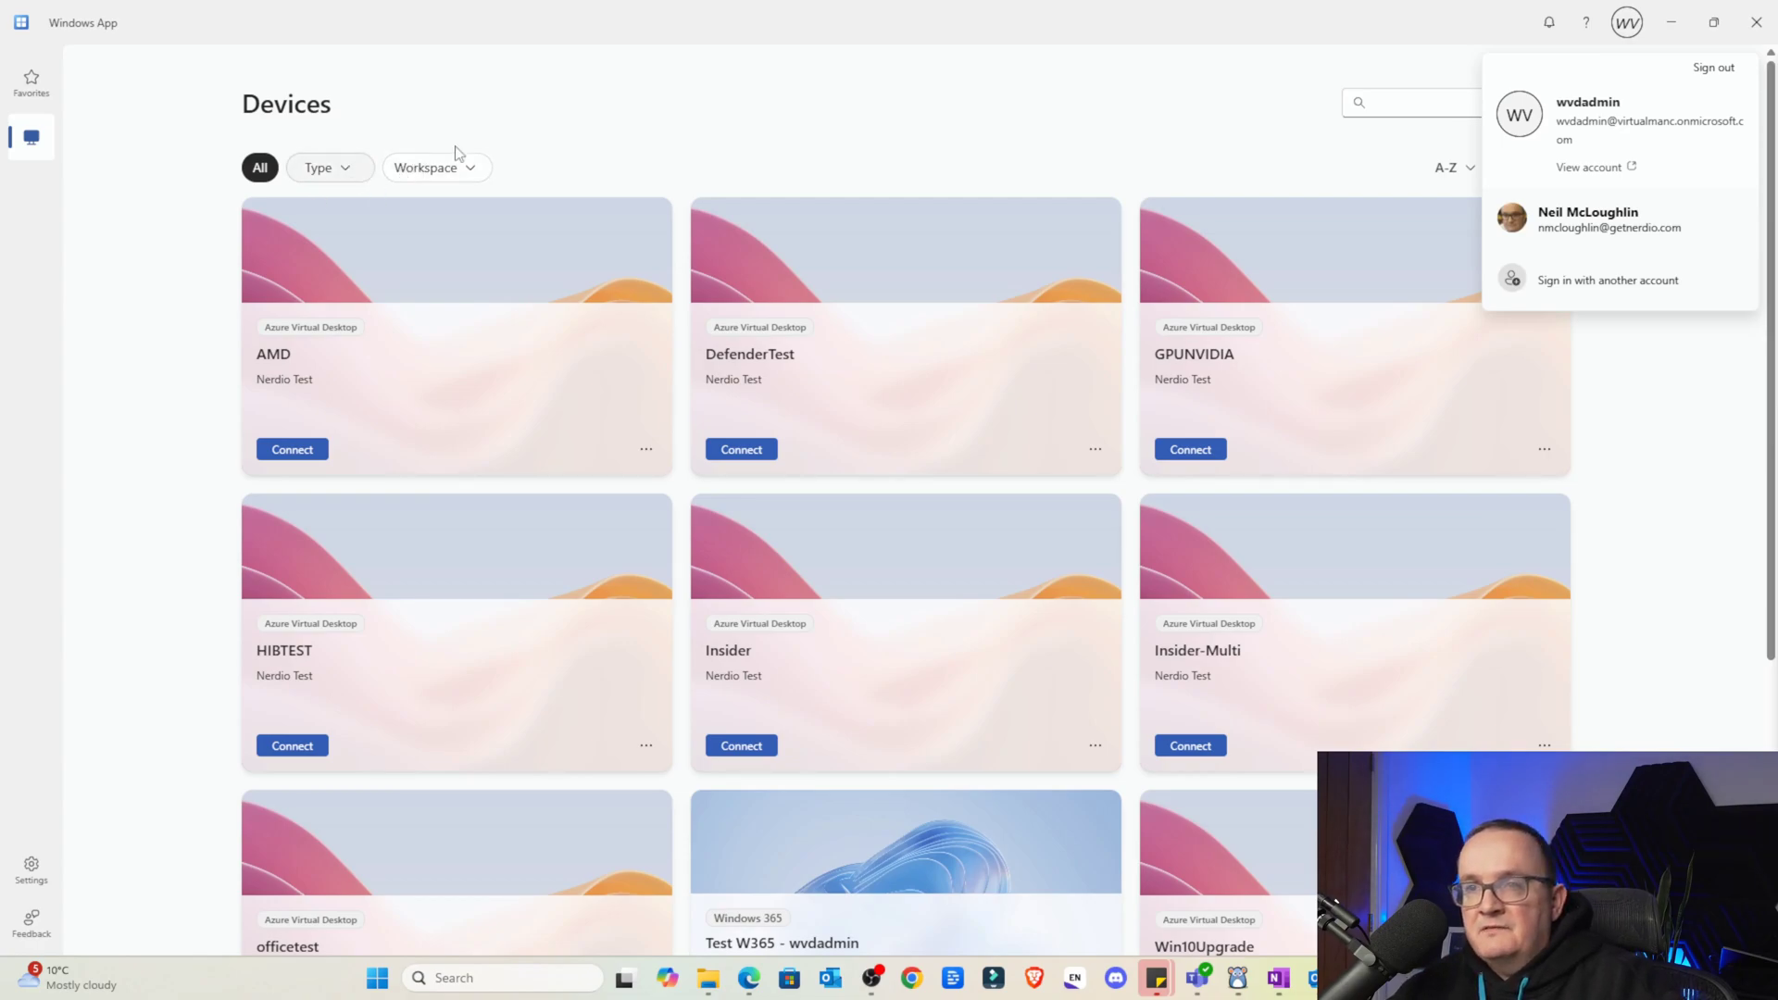
{"action": "left_click", "coordinate": [776, 93]}
{"action": "left_click", "coordinate": [357, 168]}
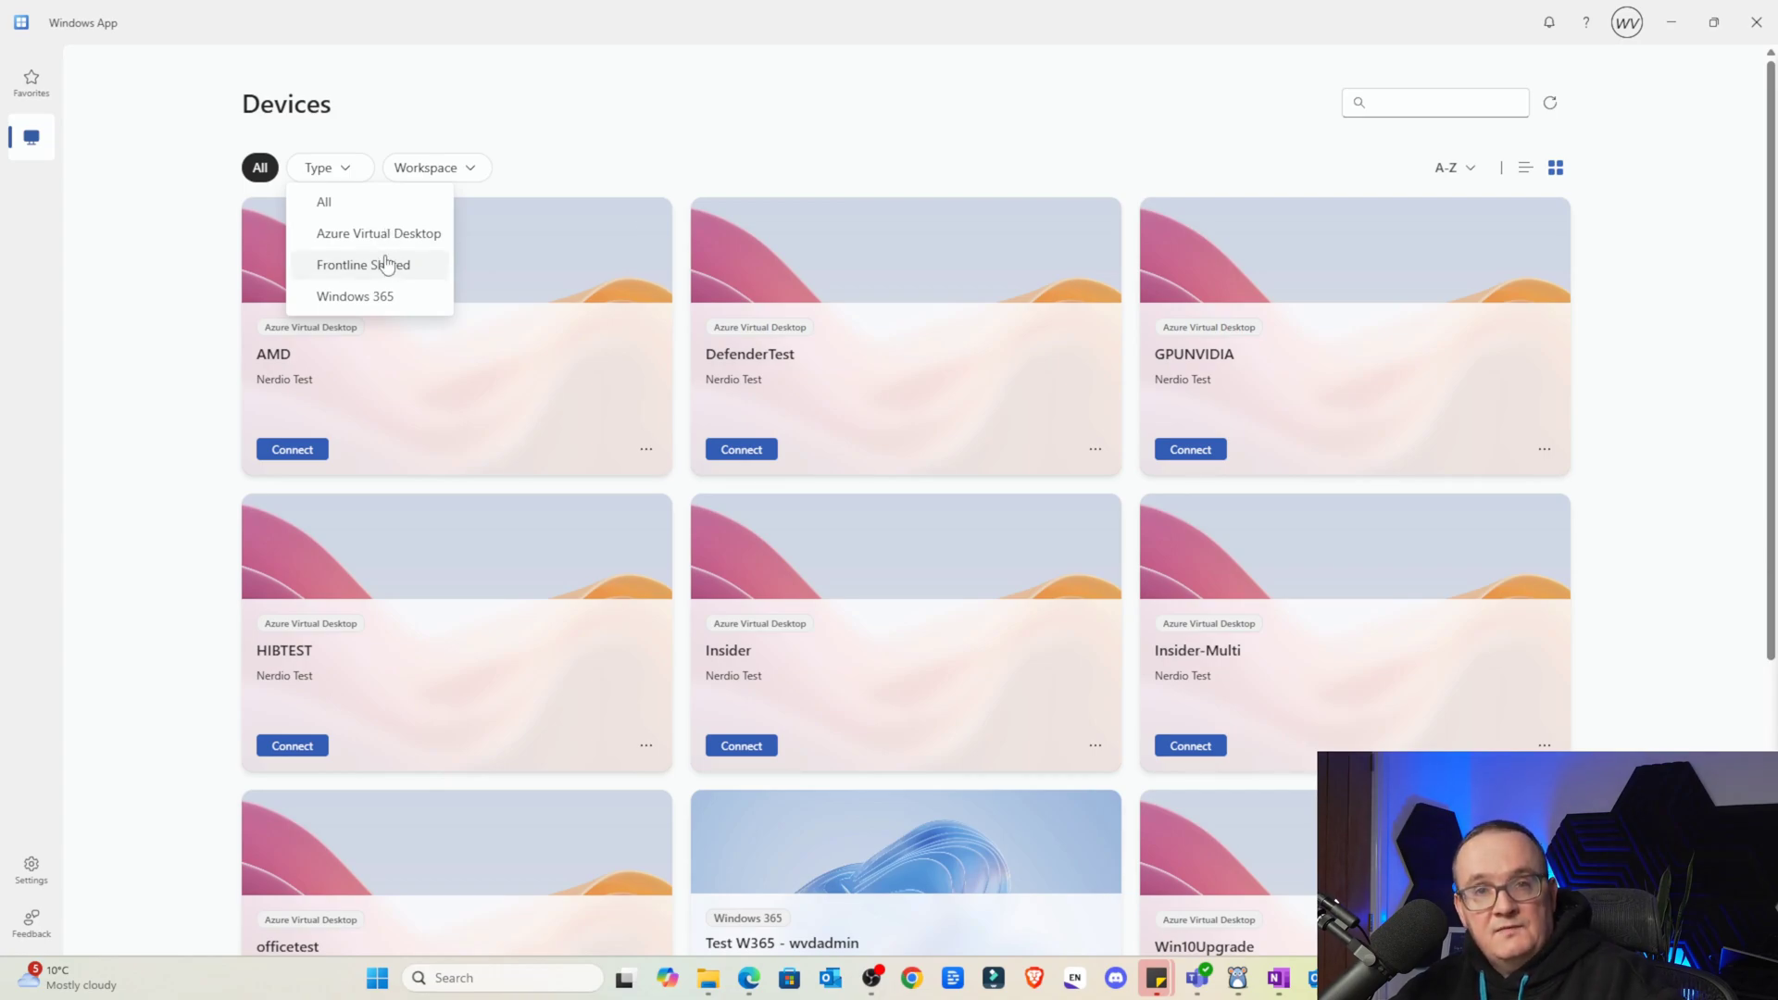
{"action": "left_click", "coordinate": [386, 265]}
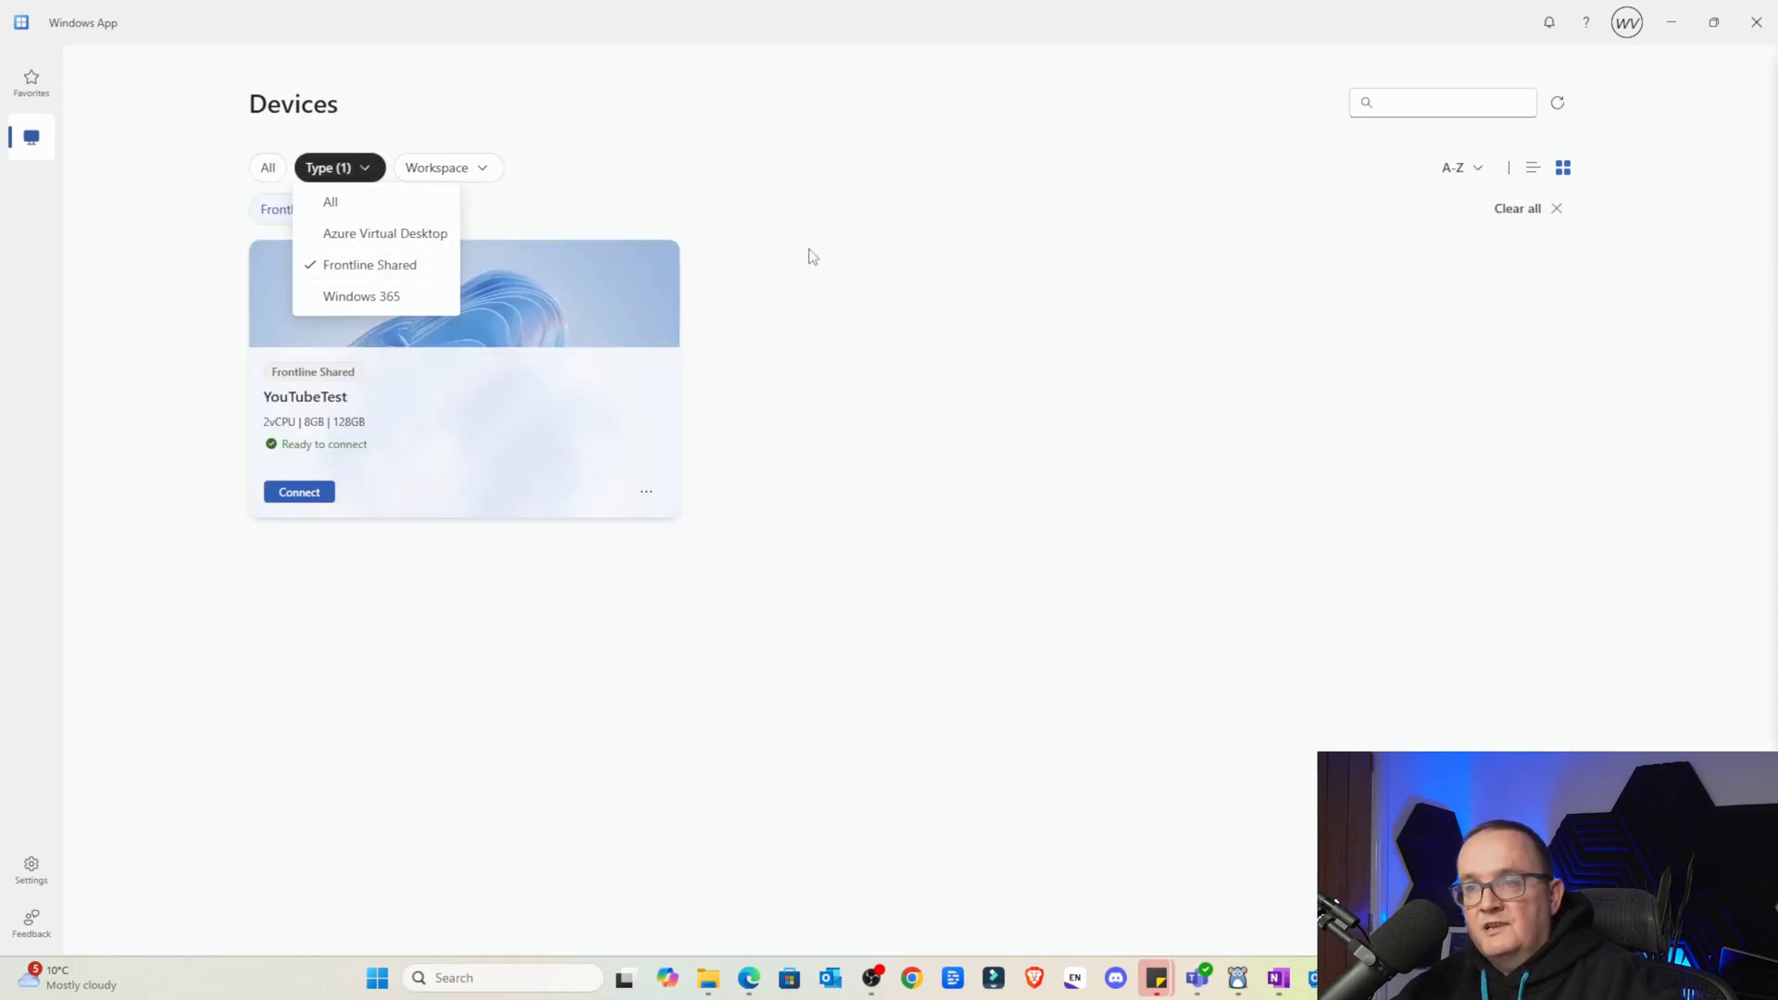
{"action": "key", "text": "Escape"}
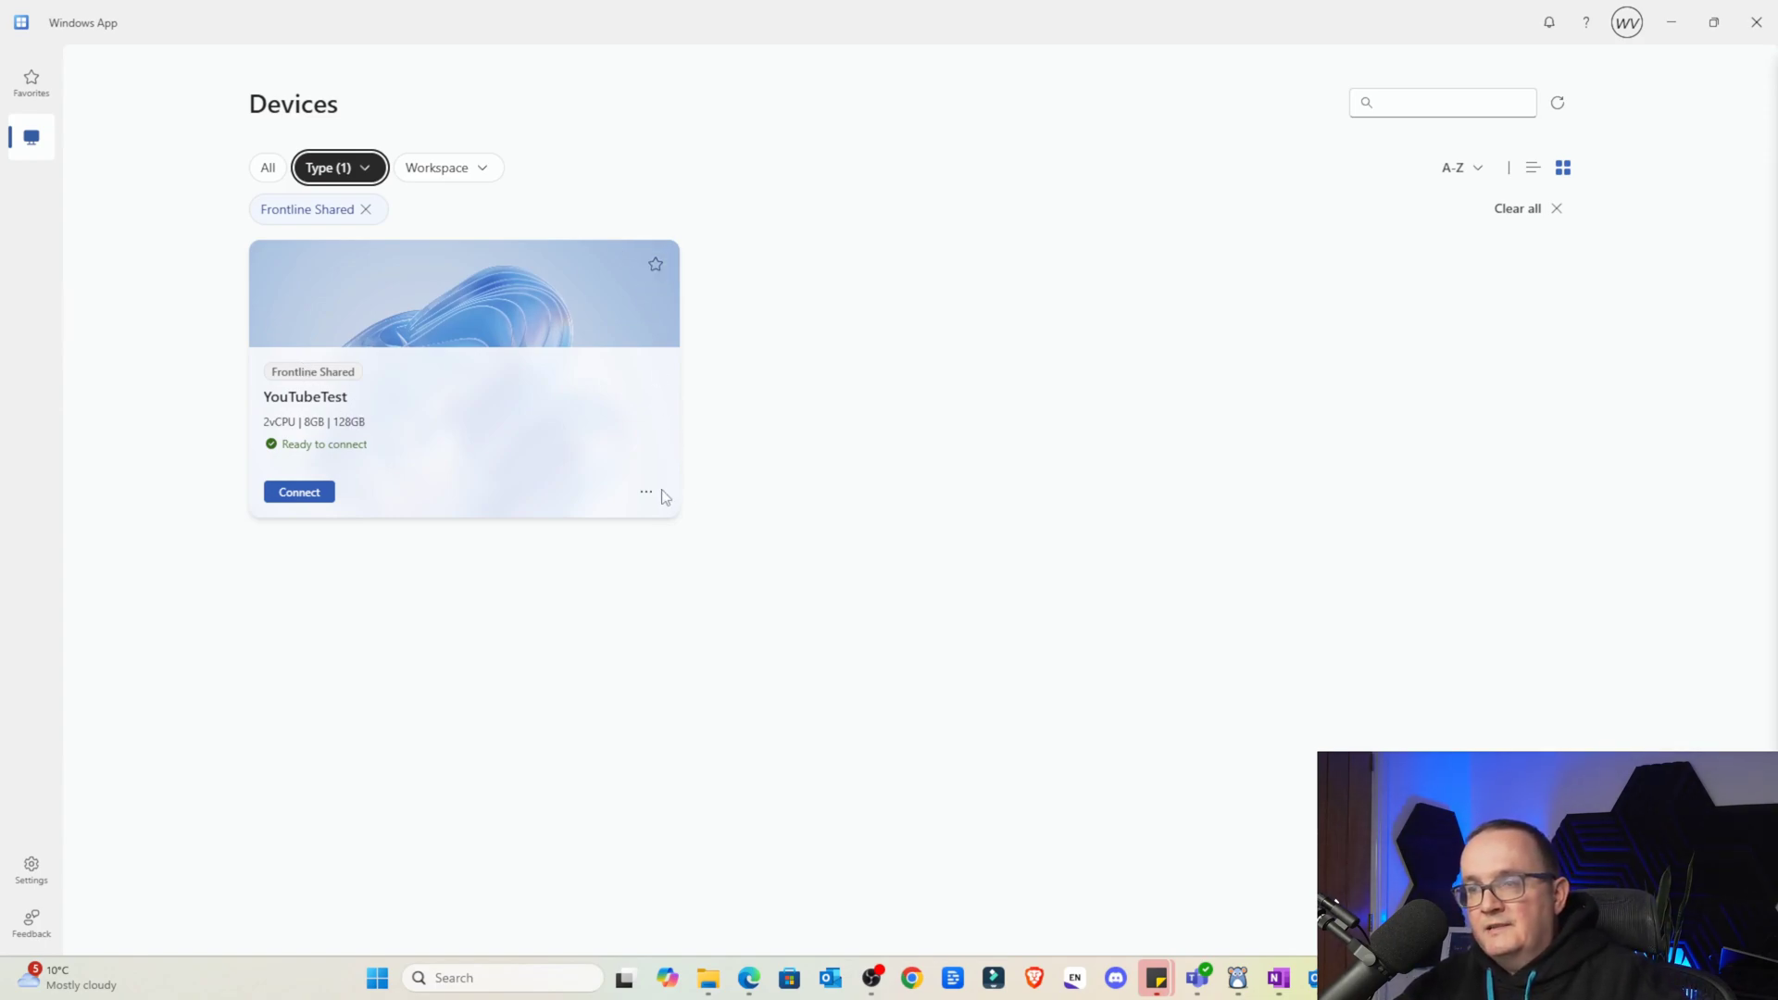
Review the YouTubeTest device details, then connect to that Cloud PC
{"action": "left_click", "coordinate": [647, 492]}
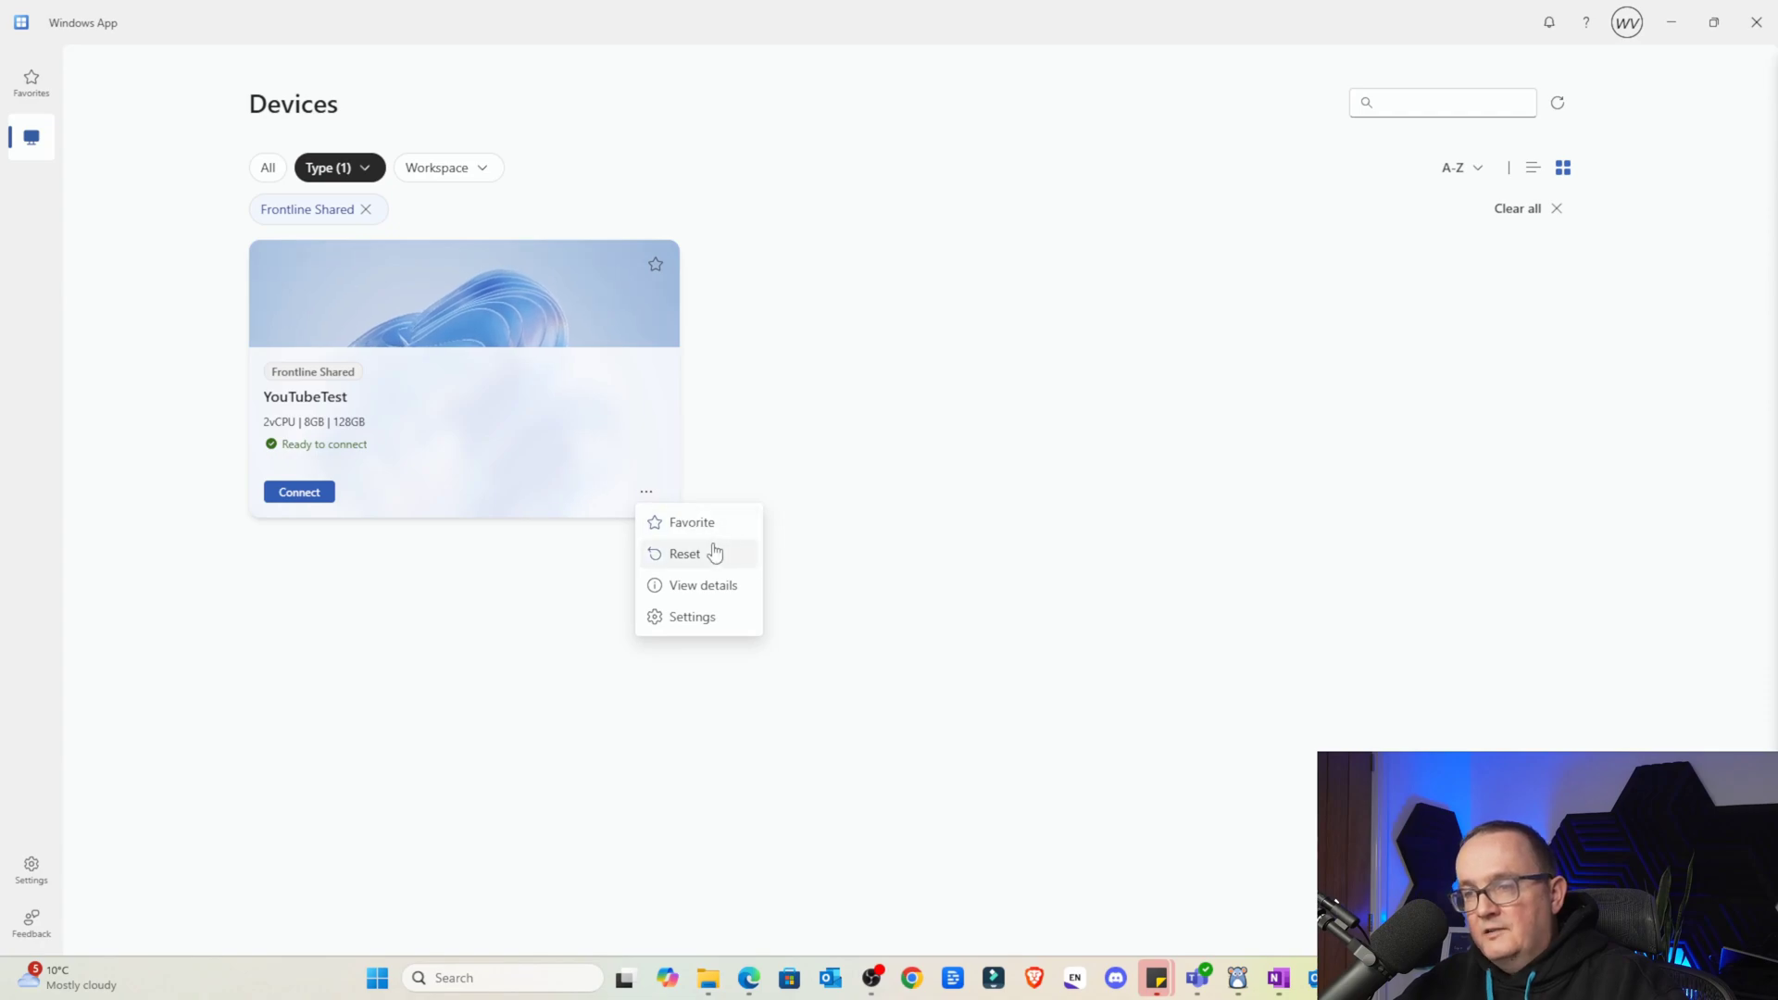
{"action": "left_click", "coordinate": [725, 585]}
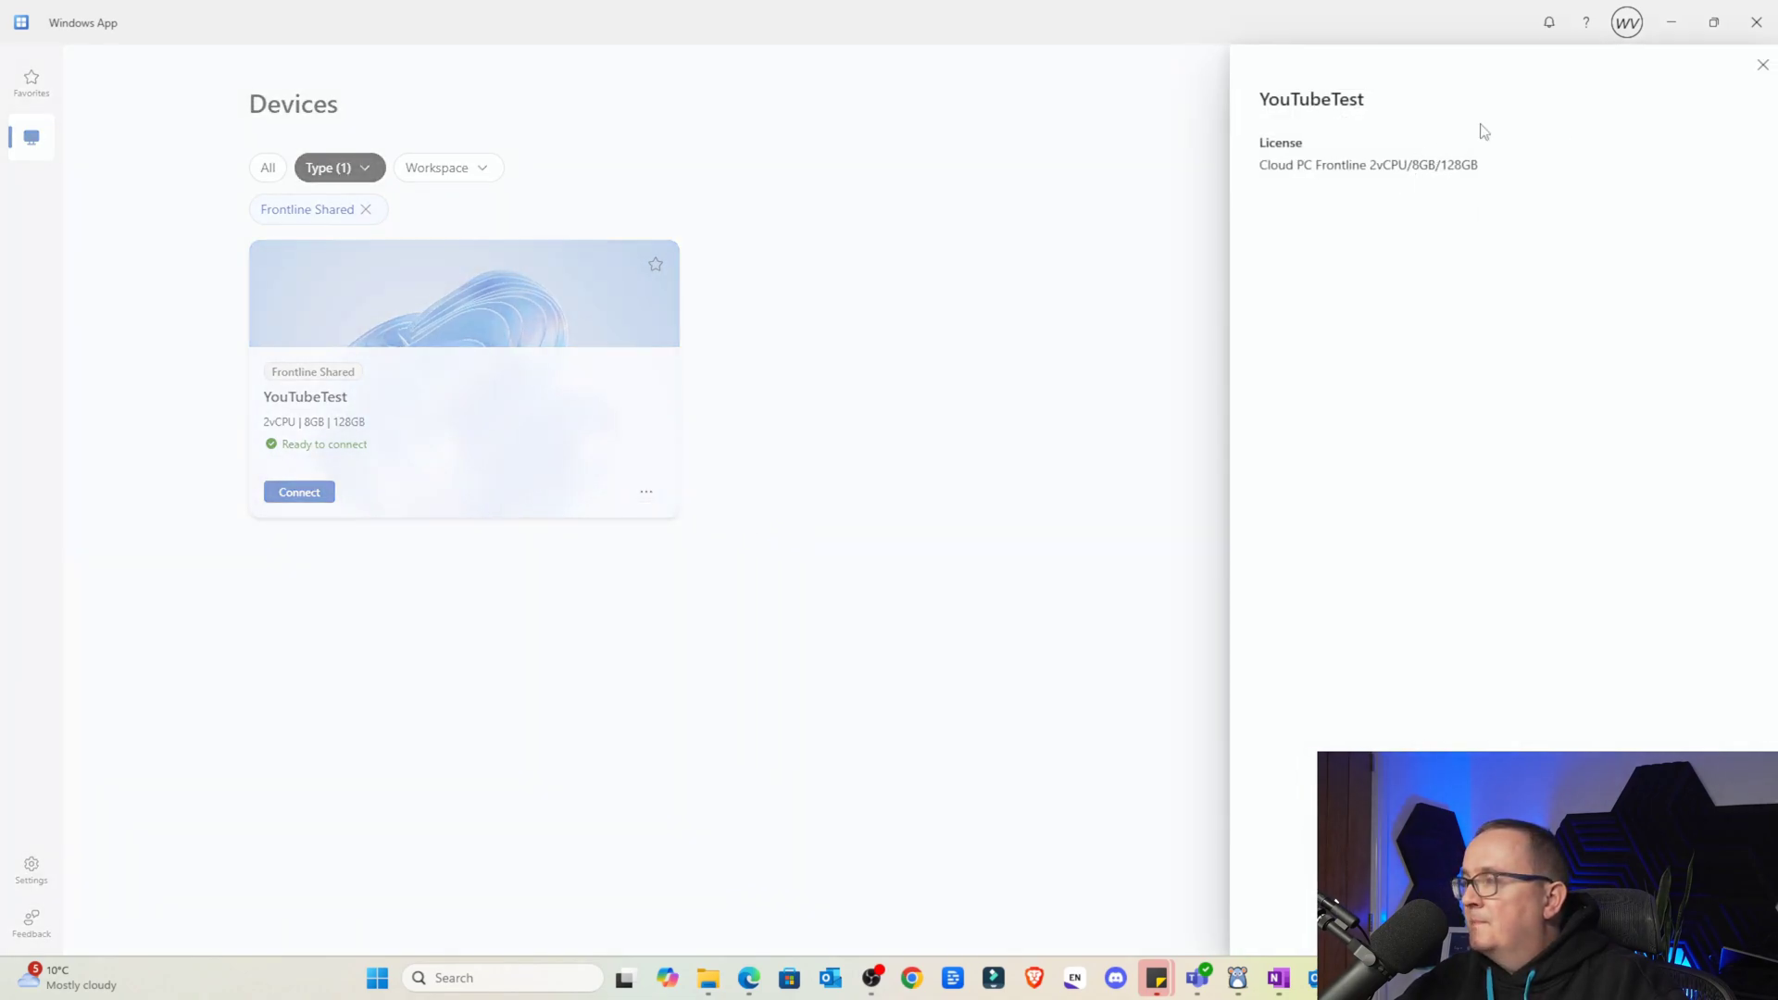
{"action": "left_click_drag", "start_coordinate": [1280, 165], "coordinate": [1397, 166]}
{"action": "left_click", "coordinate": [1762, 64]}
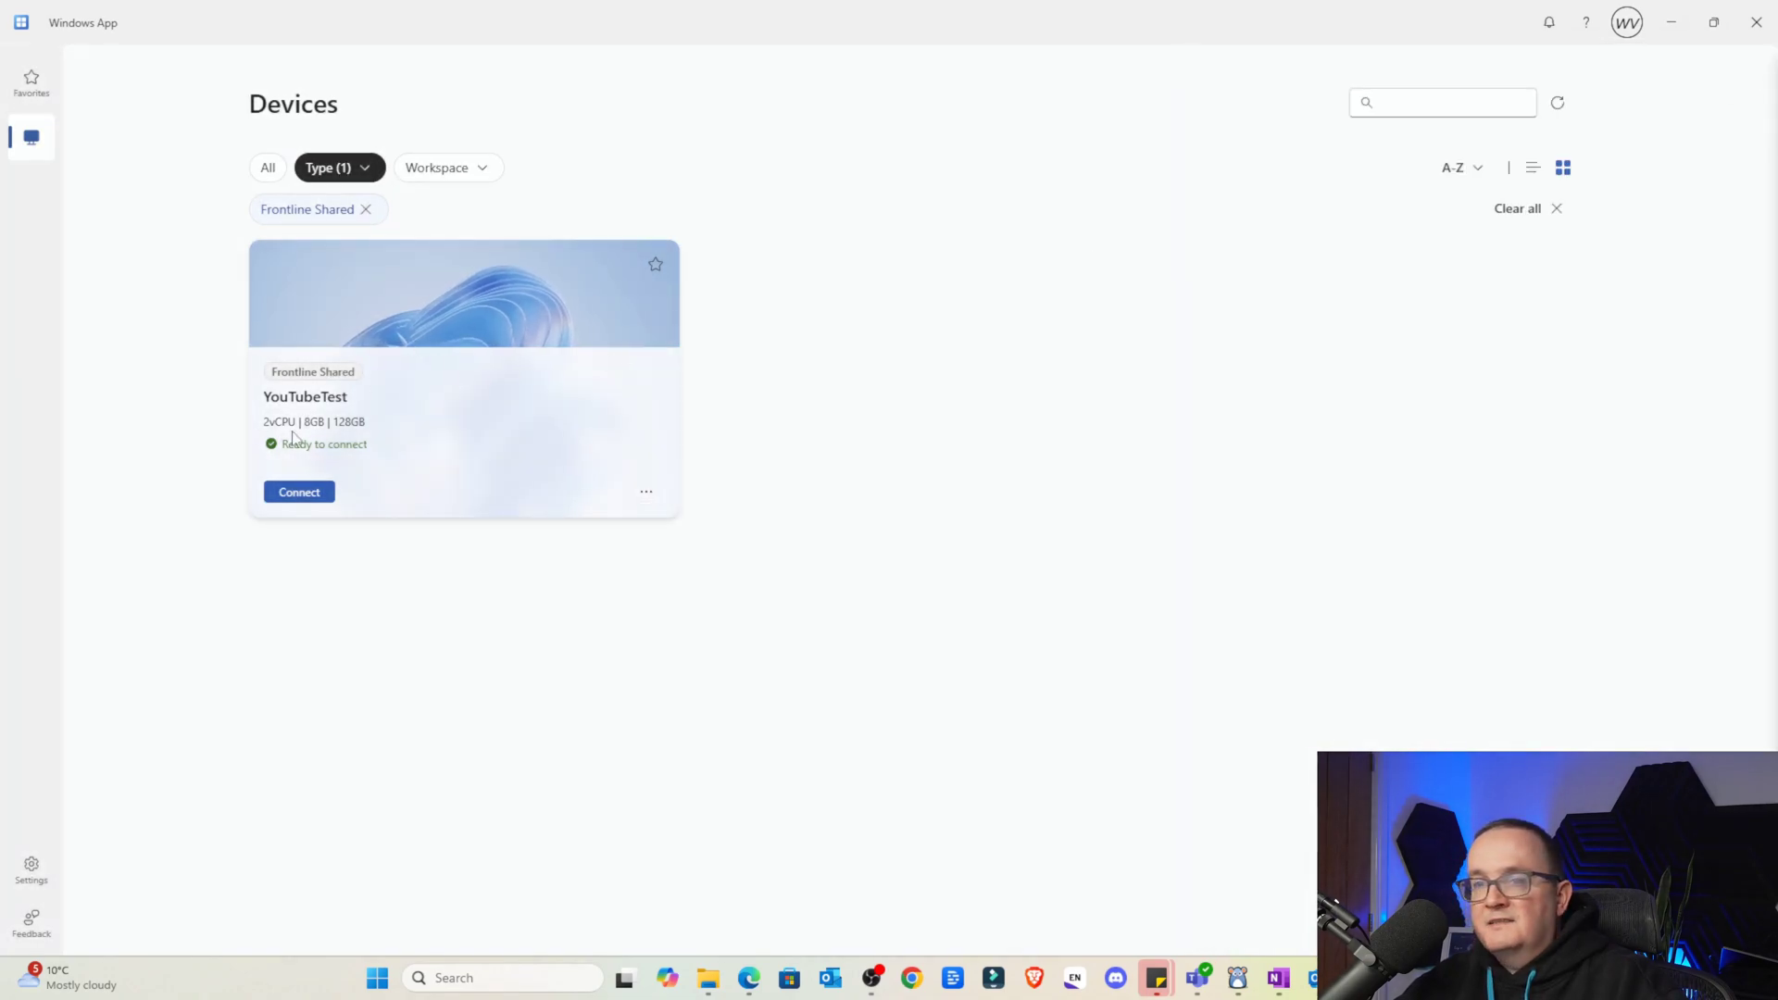
{"action": "left_click", "coordinate": [298, 491]}
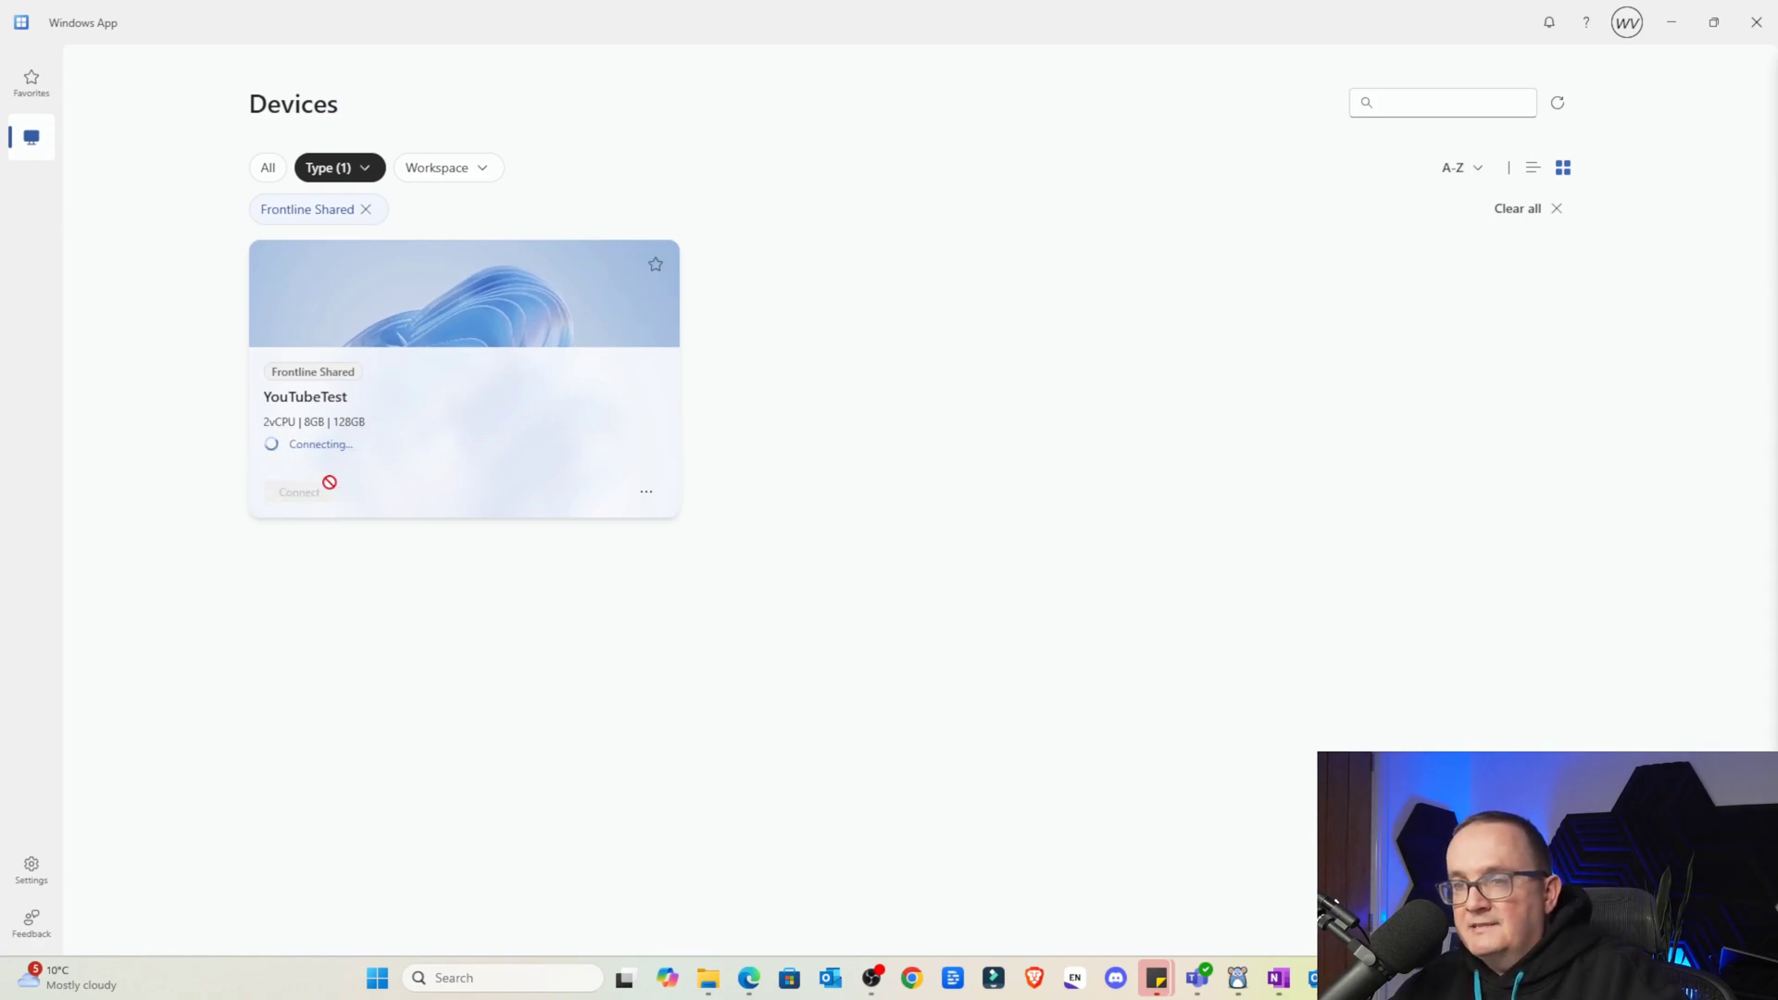
Launch Word from the Start menu on the YouTubeTest Cloud PC desktop
{"action": "key", "text": "Caps_Lock"}
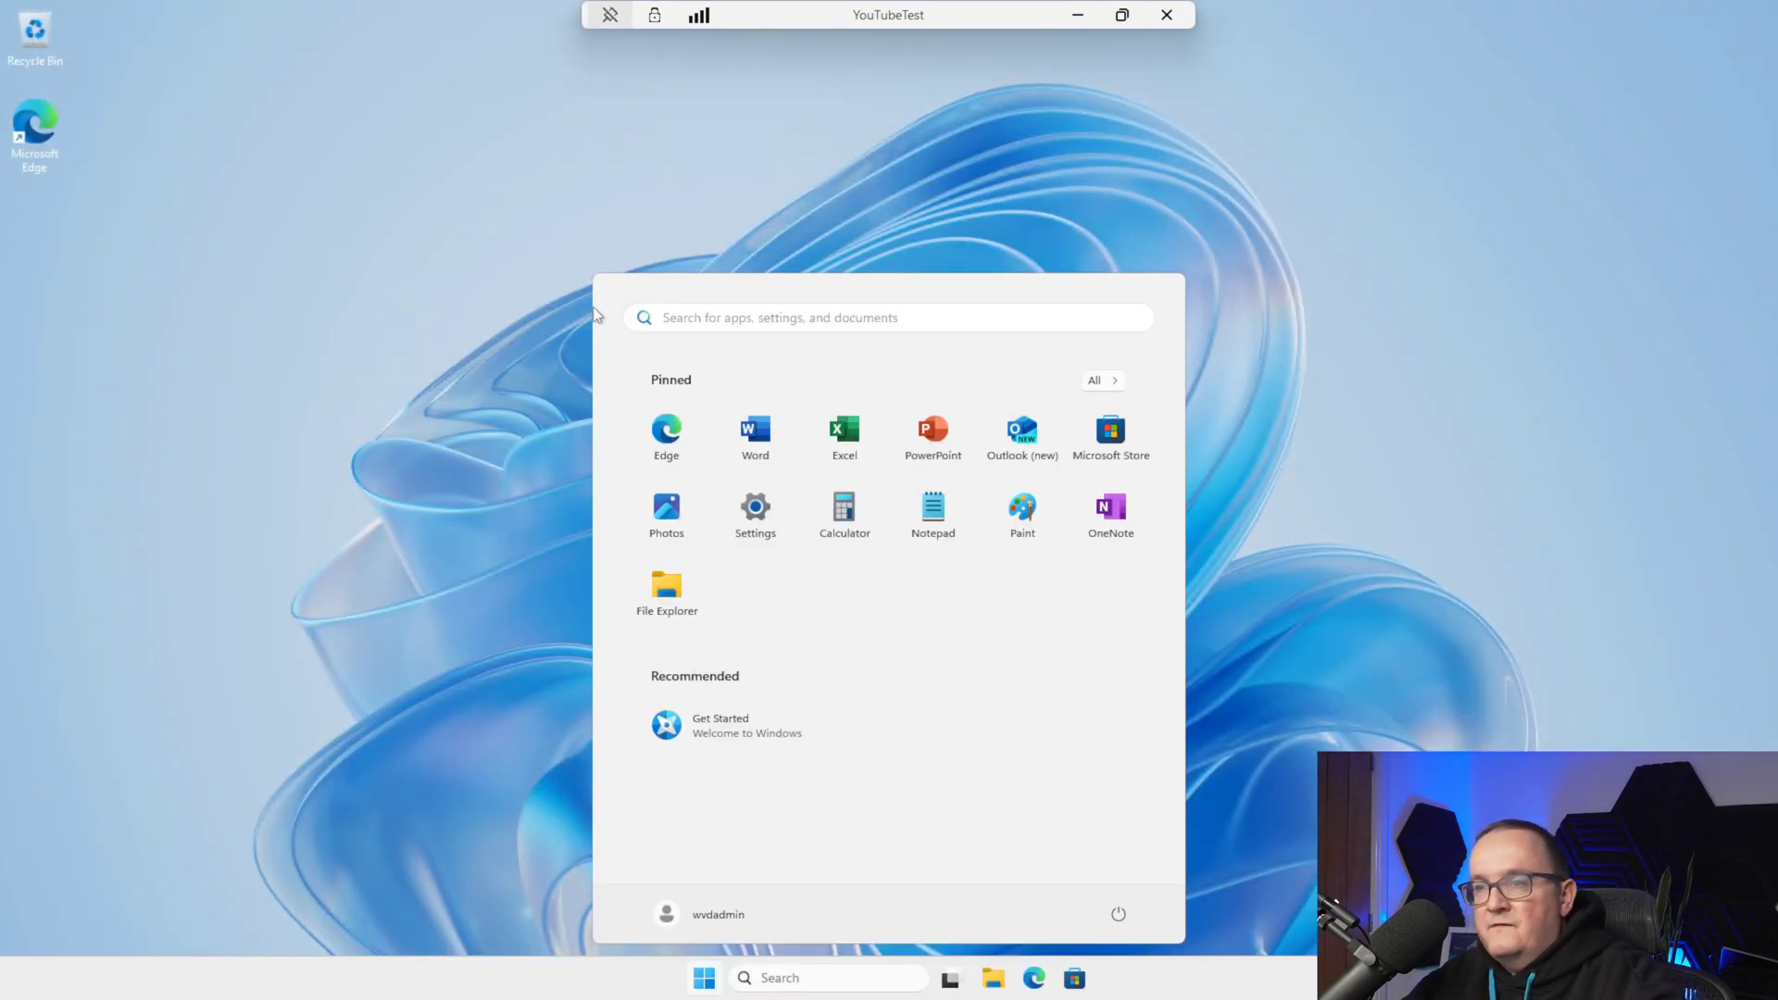
{"action": "left_click", "coordinate": [340, 389]}
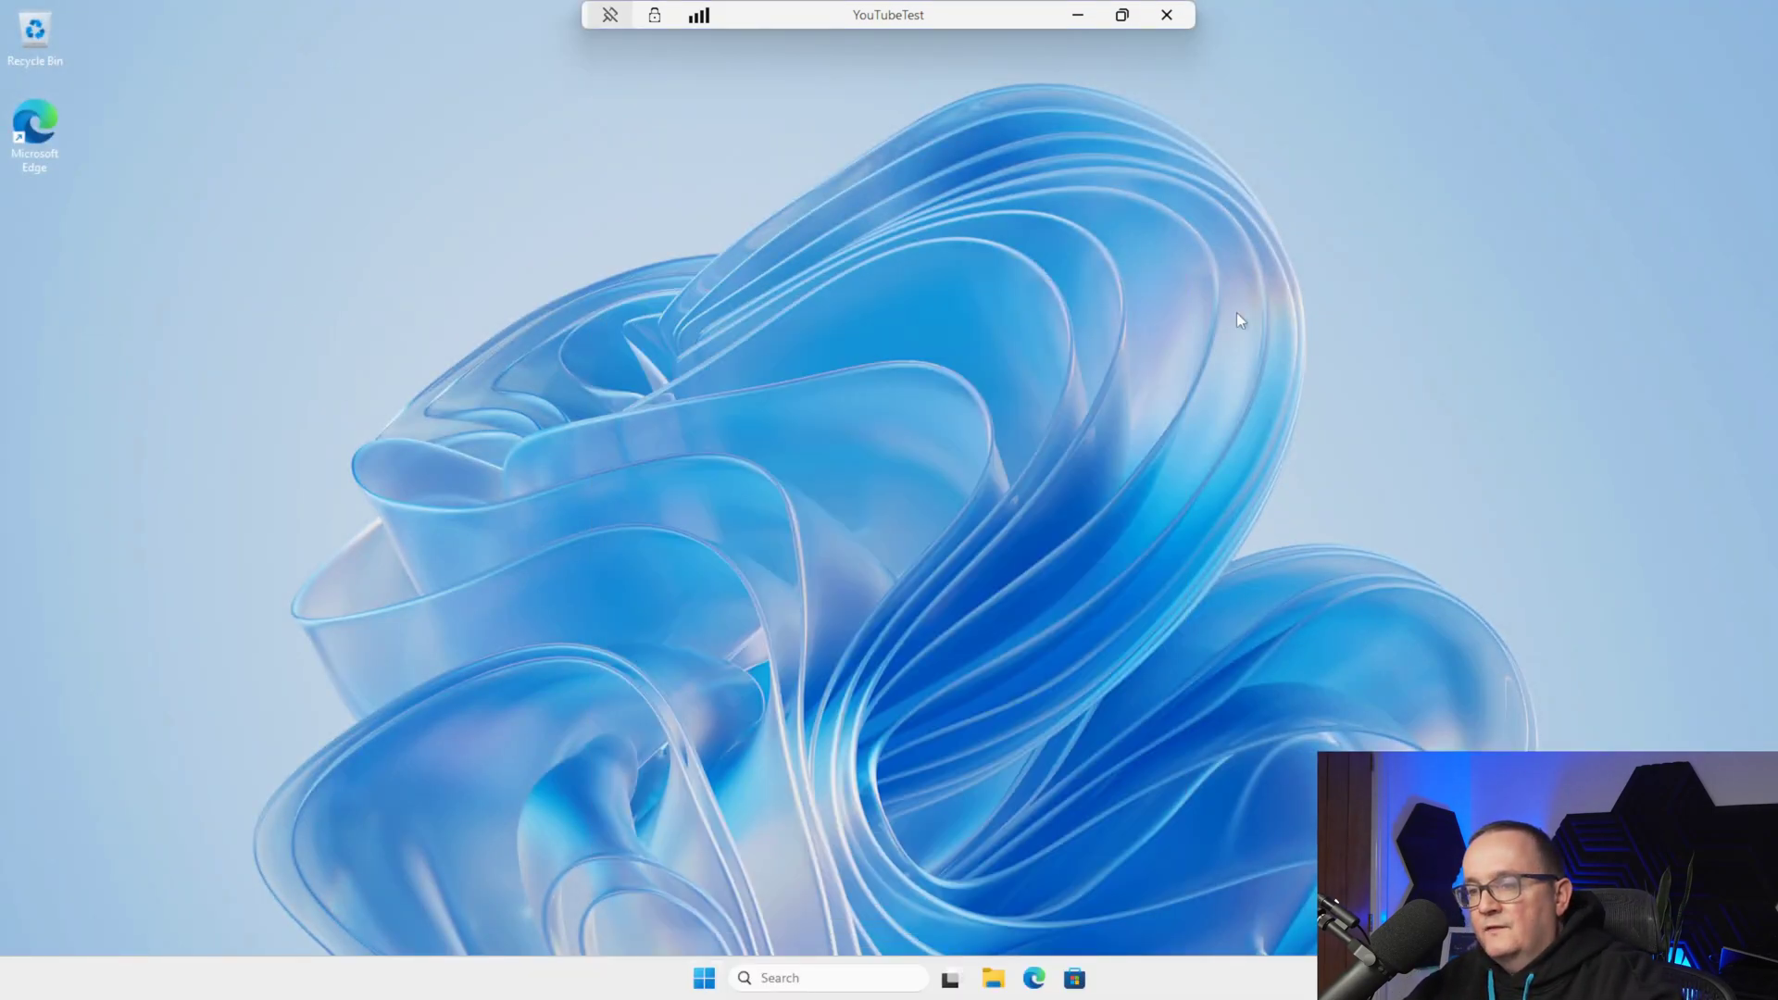
{"action": "left_click", "coordinate": [704, 979]}
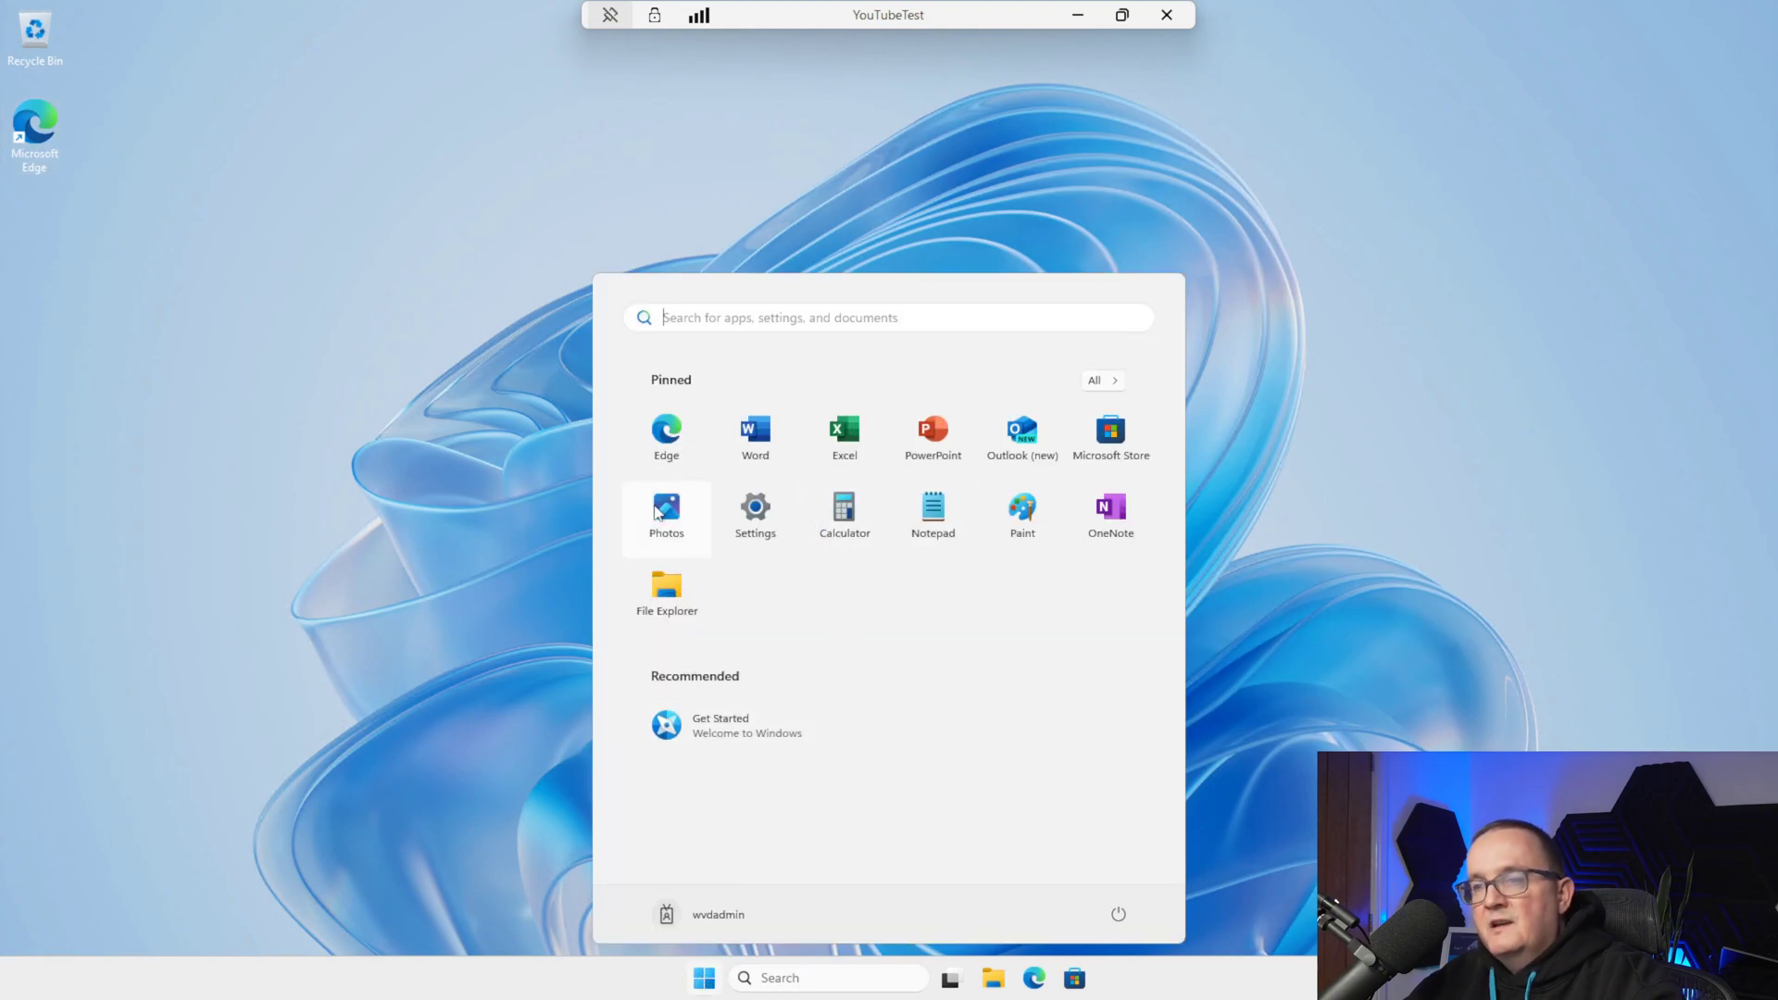
{"action": "left_click", "coordinate": [746, 426]}
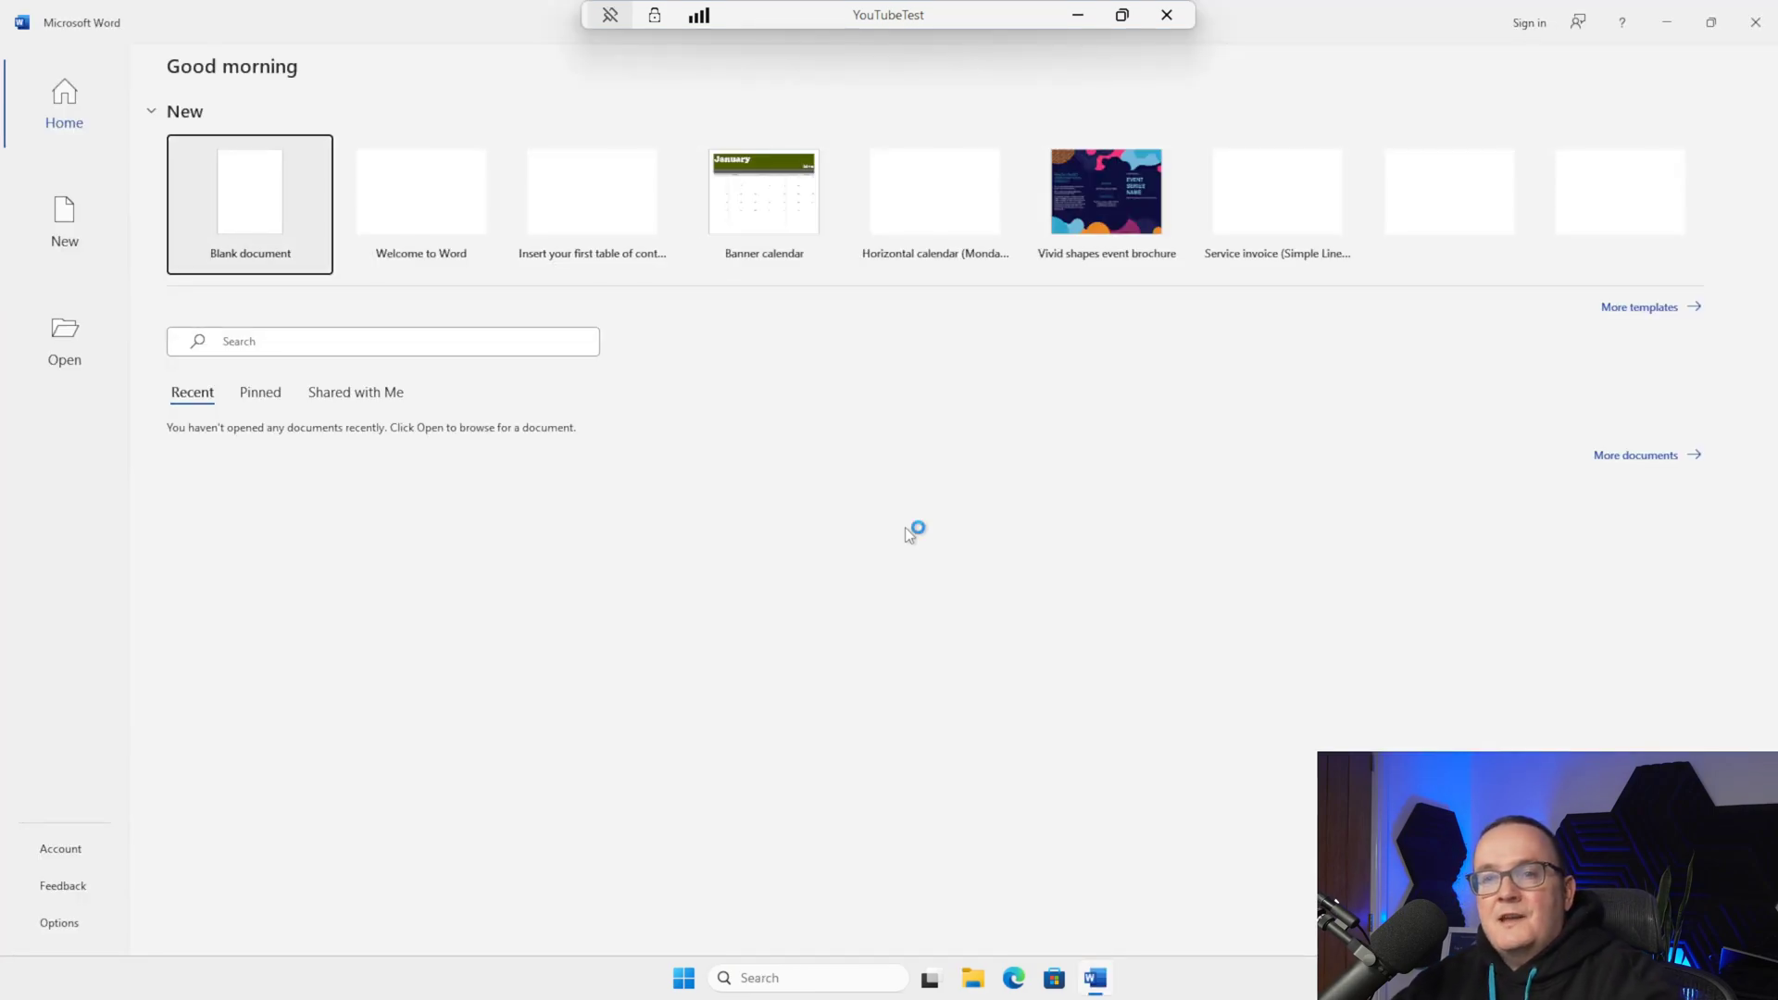
Create a blank document containing the text 'THIS IS MY TEST FILE'
{"action": "left_click", "coordinate": [239, 214]}
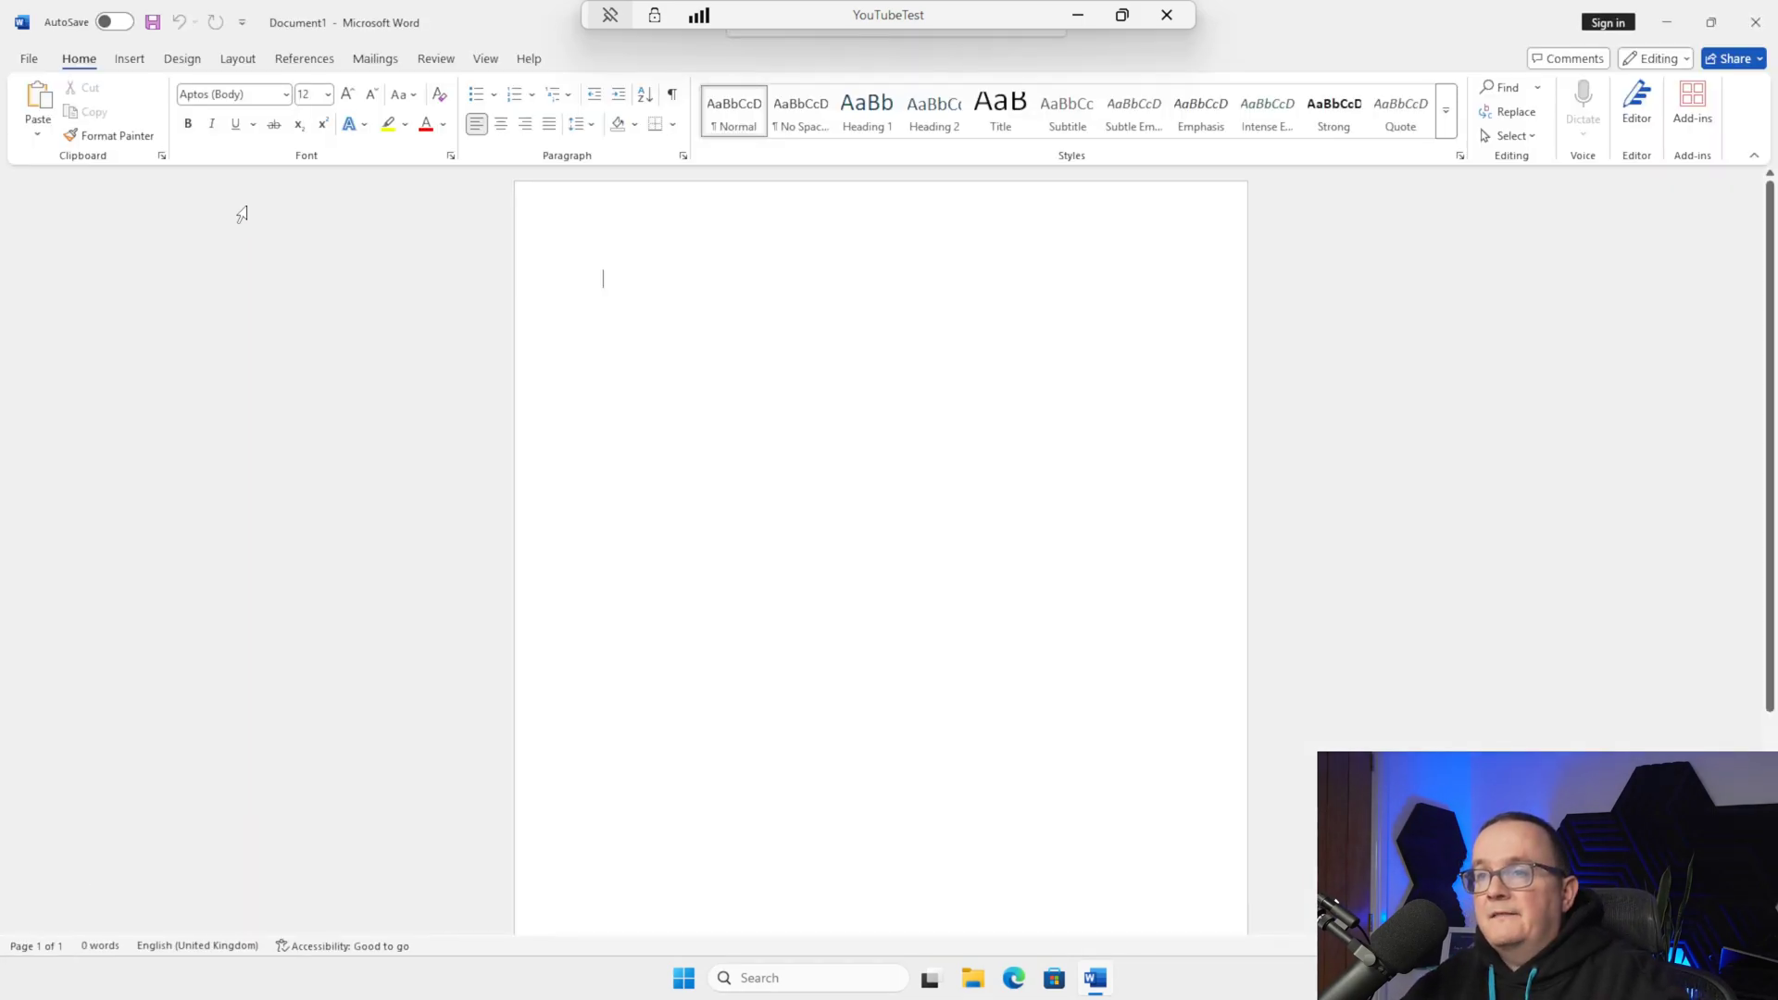
{"action": "key", "text": "Caps_Lock"}
{"action": "type", "text": "THIS IS MY"}
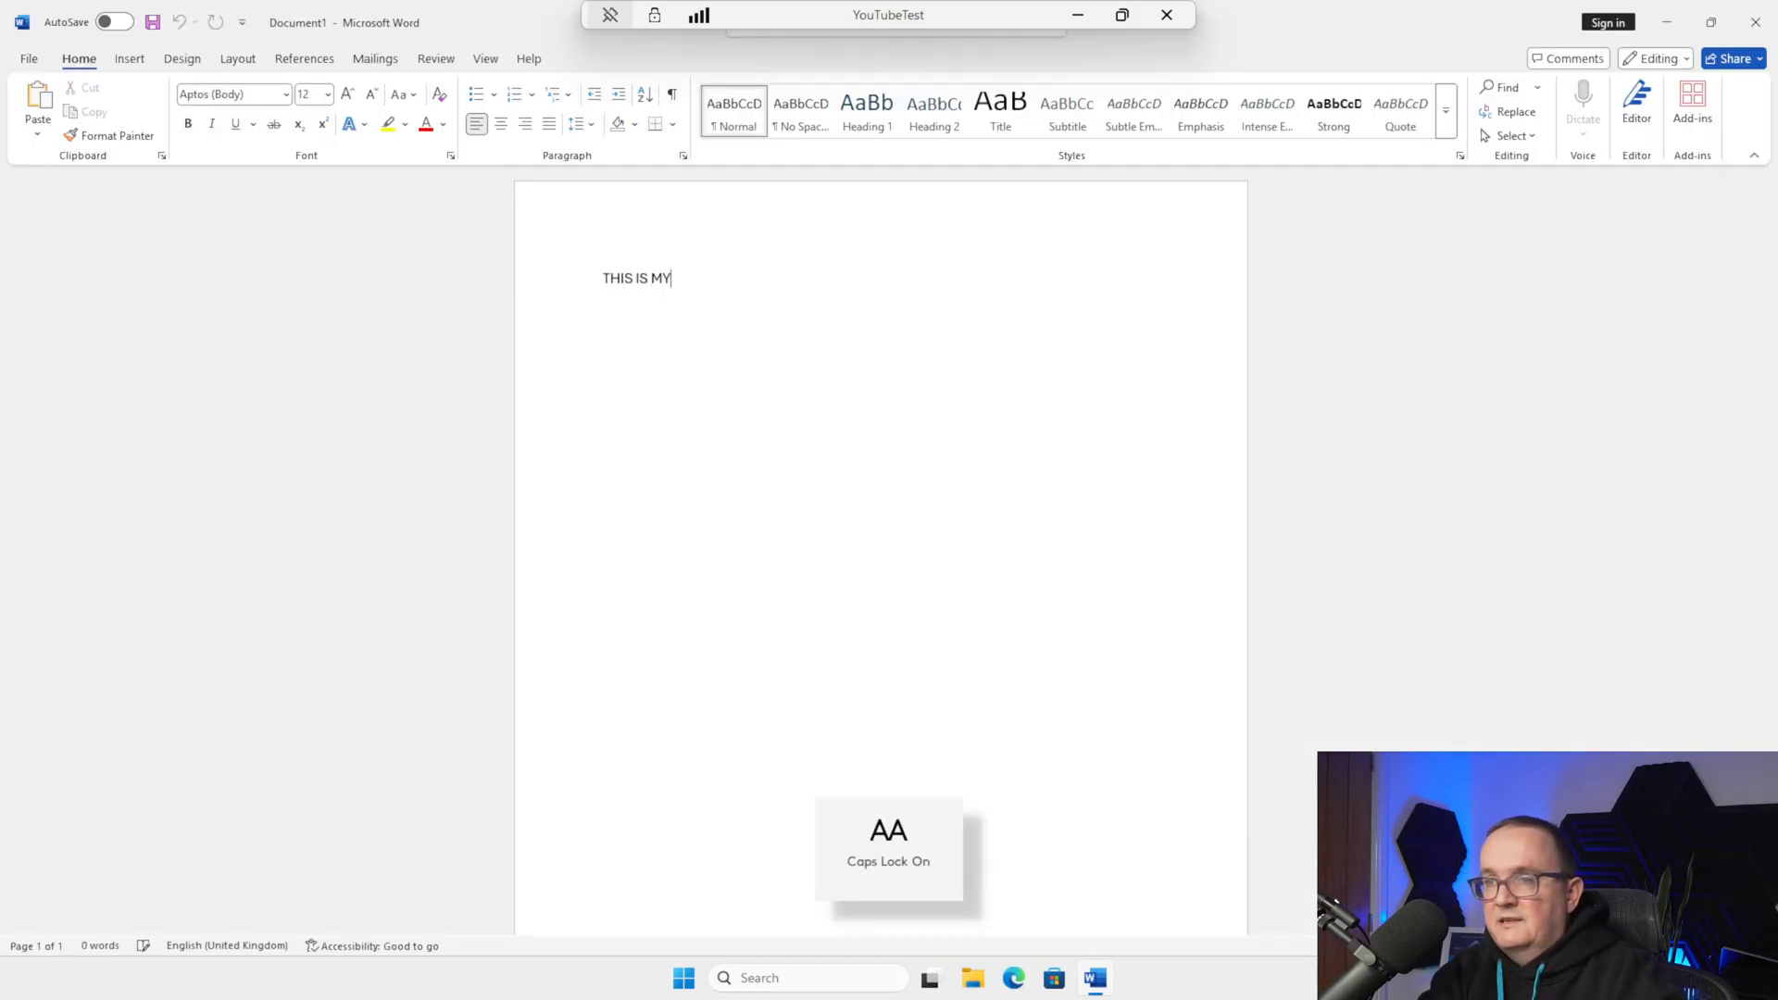
{"action": "type", "text": " TEST FILE"}
{"action": "key", "text": "Caps_Lock"}
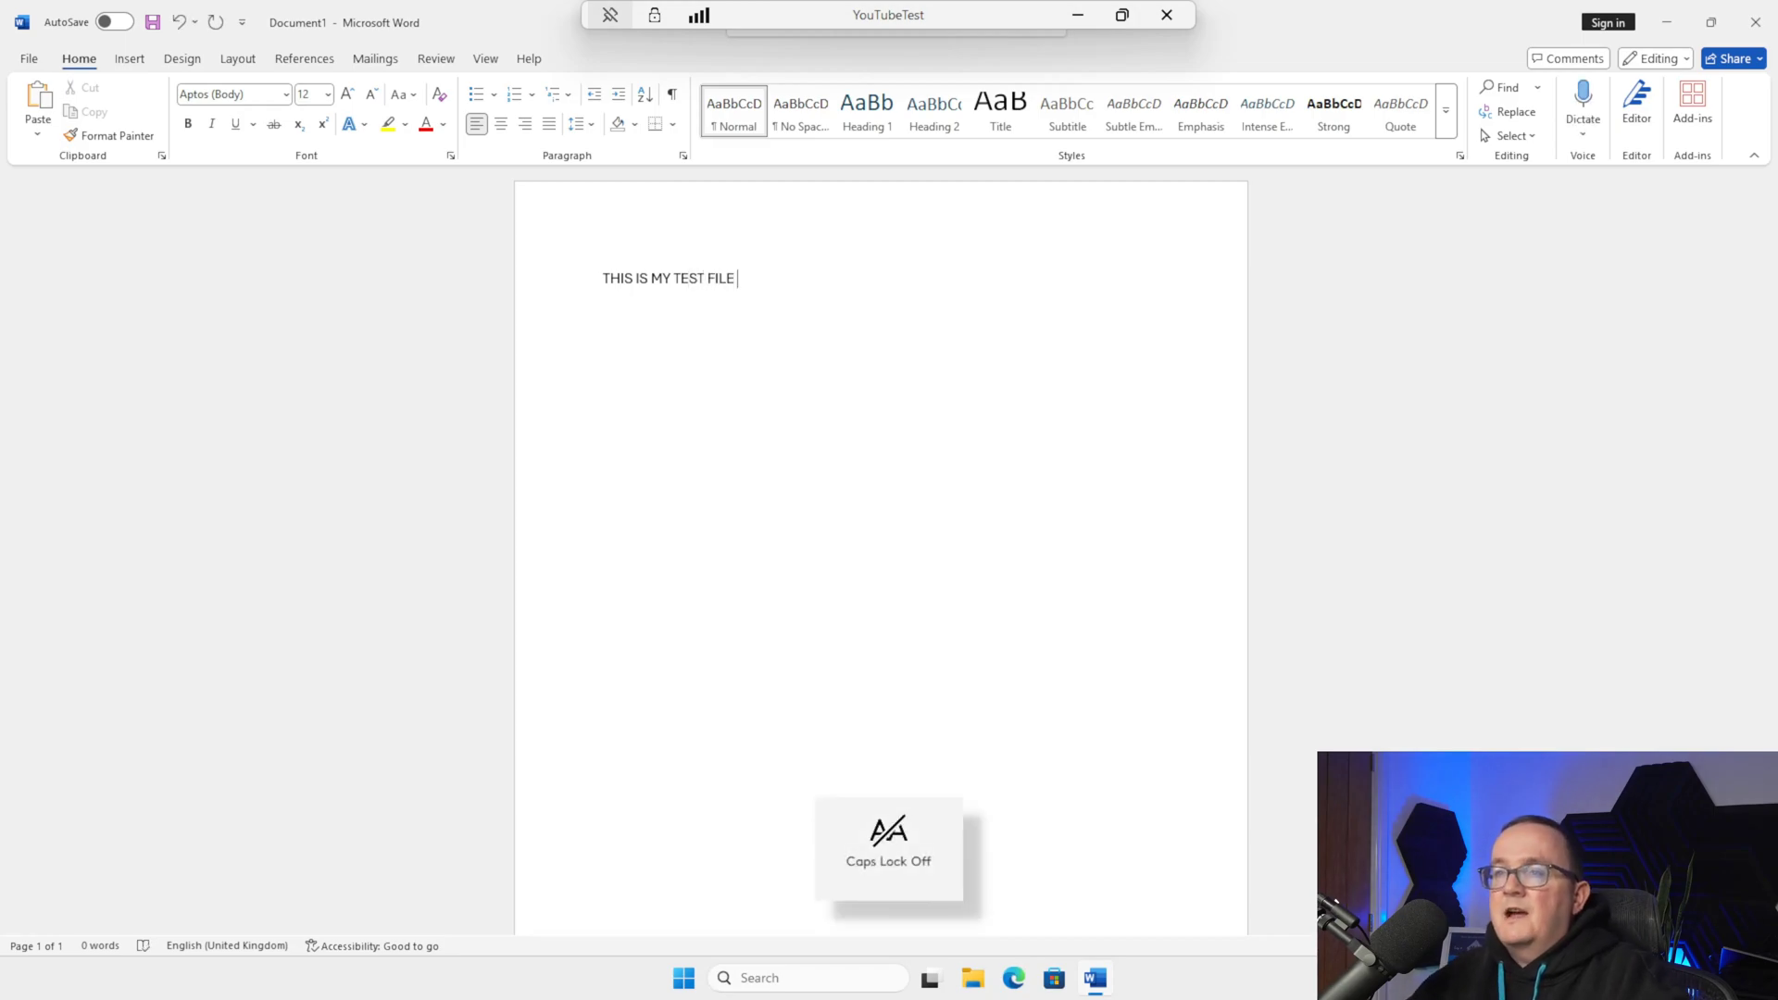
Save it to Documents as THIS IS MY TEST FILE.docx, keeping Office Open XML formats
{"action": "left_click", "coordinate": [29, 58]}
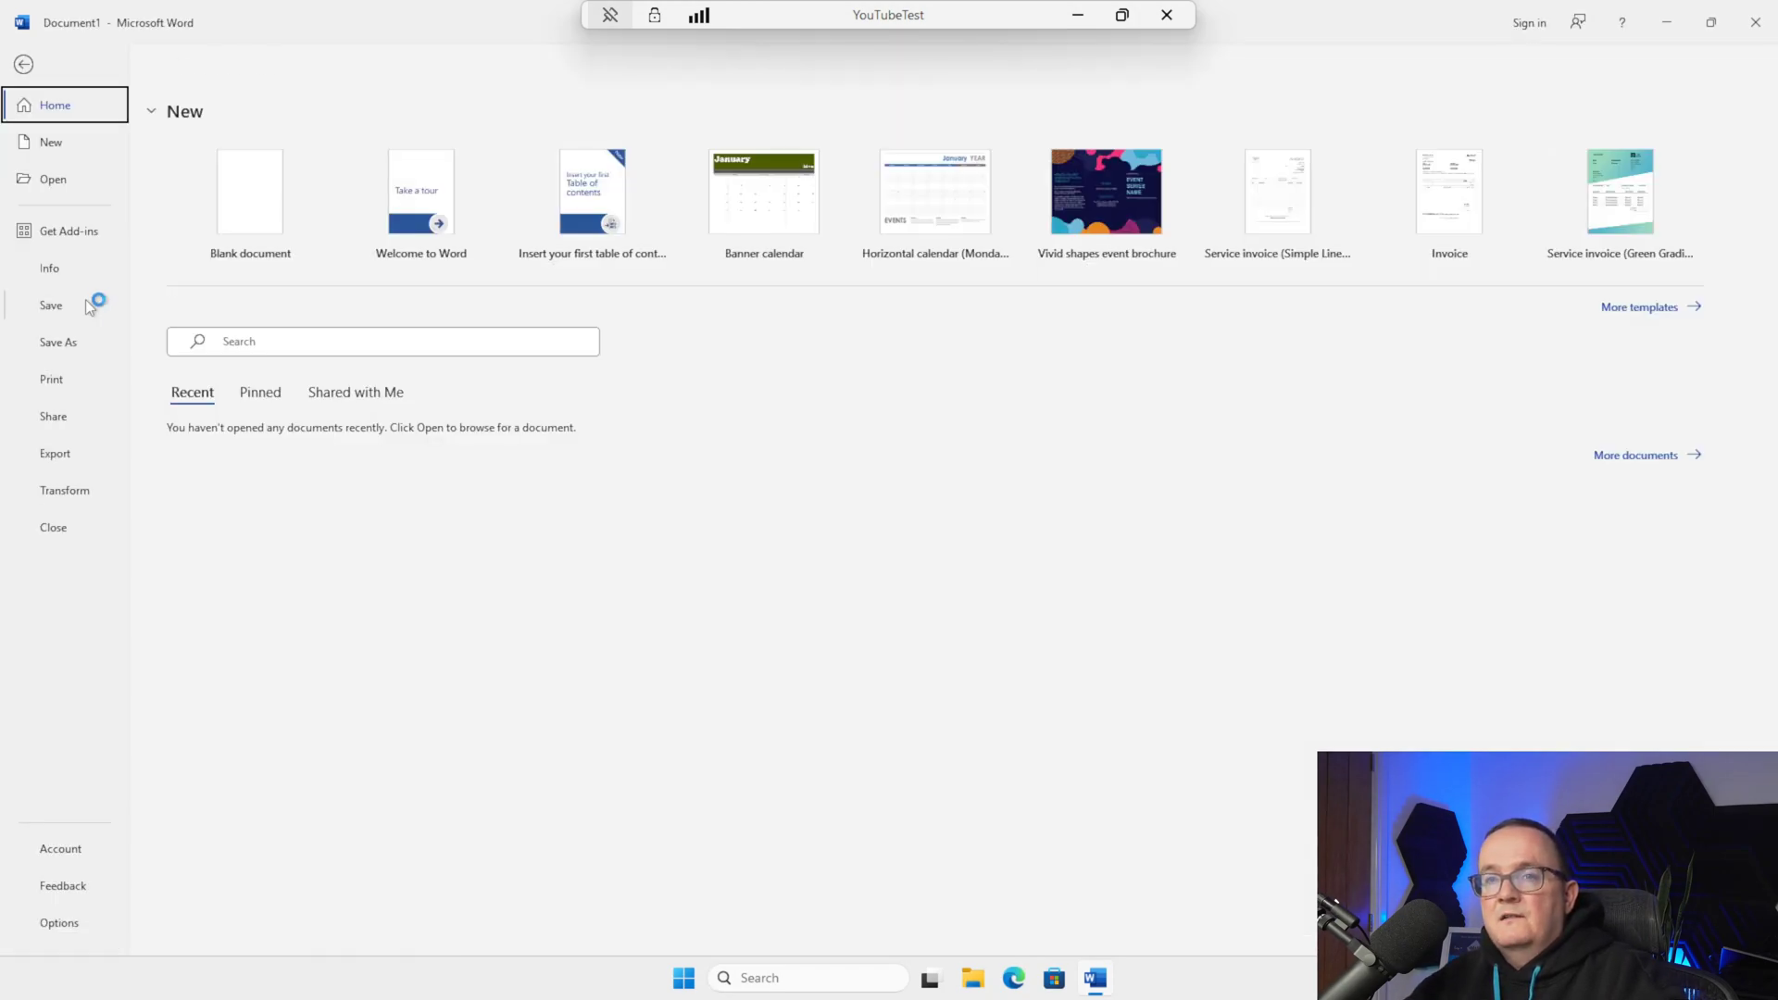
{"action": "left_click", "coordinate": [65, 342]}
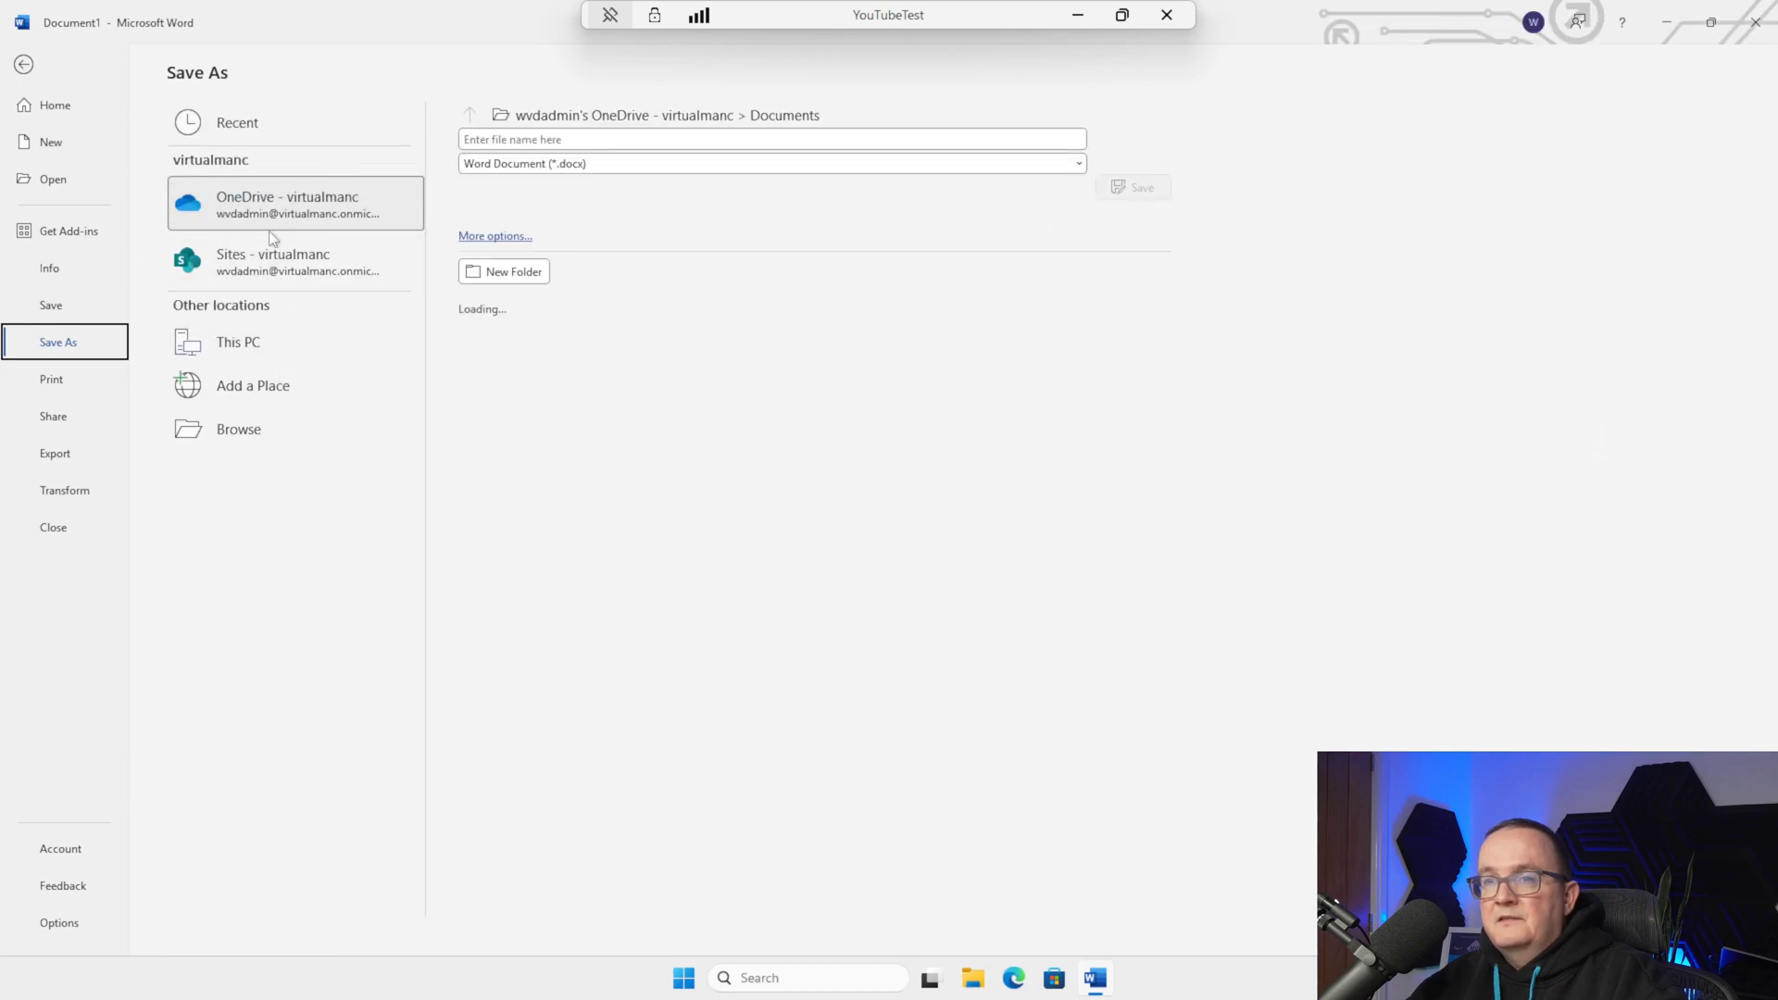
{"action": "left_click", "coordinate": [238, 426]}
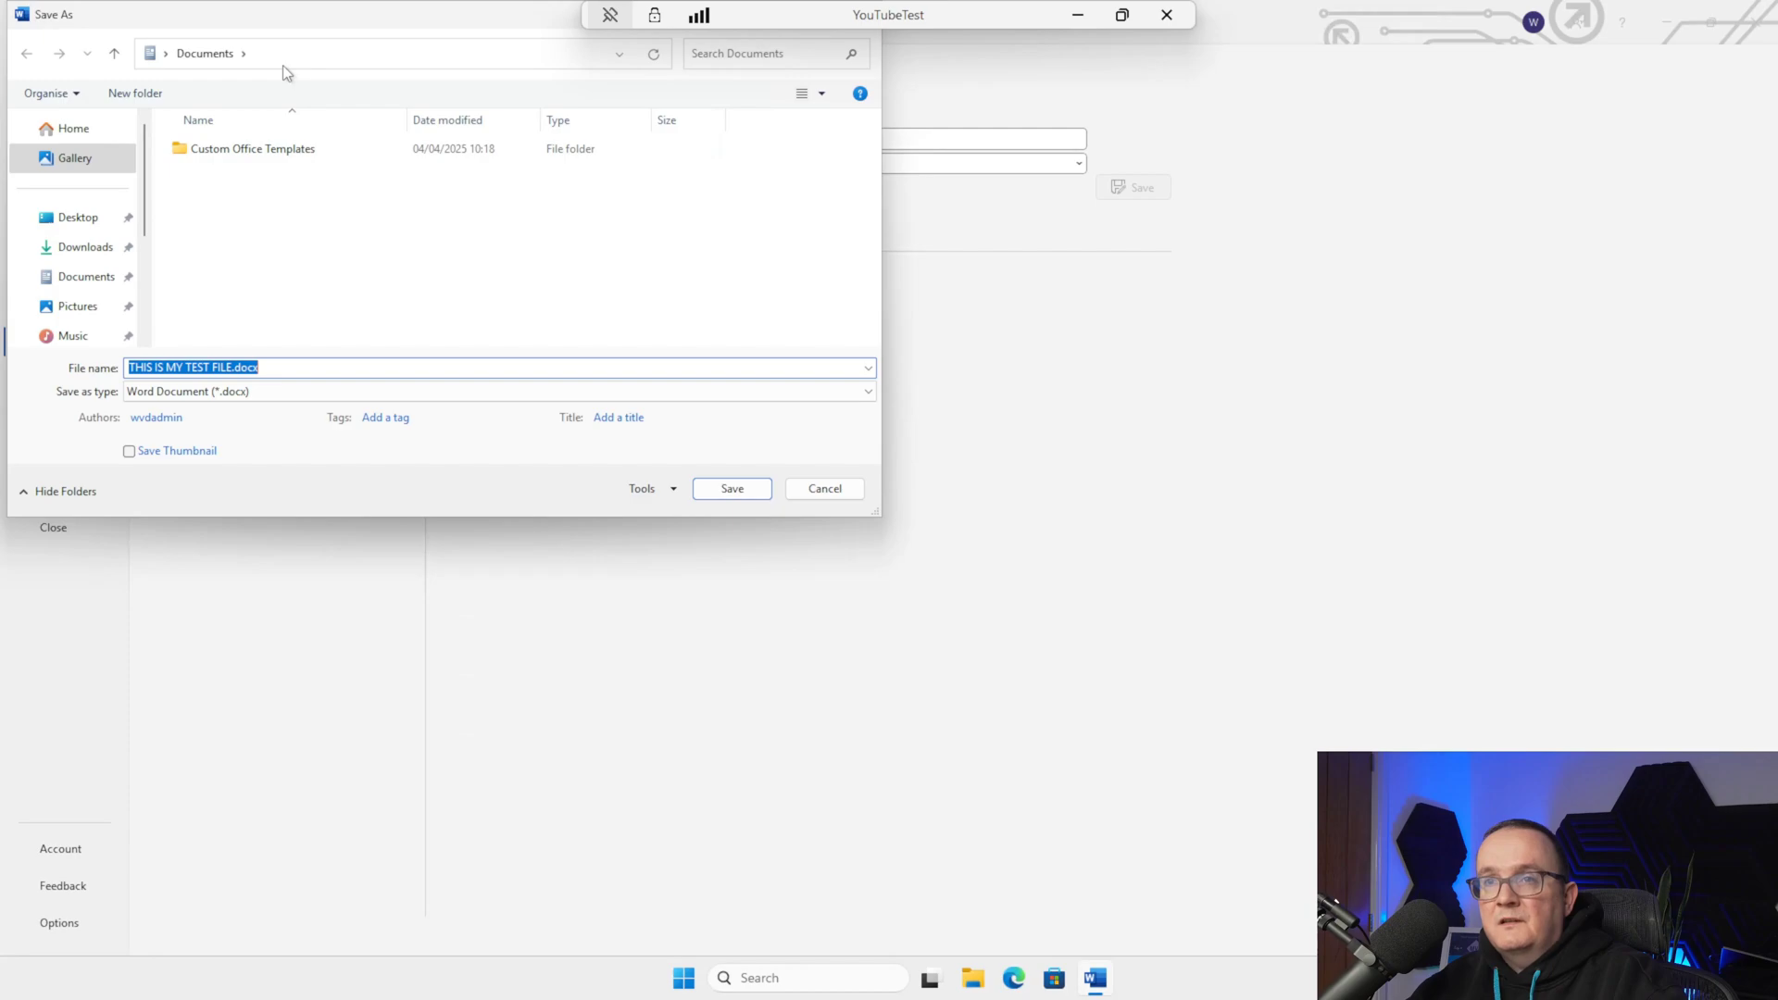
{"action": "left_click", "coordinate": [166, 53]}
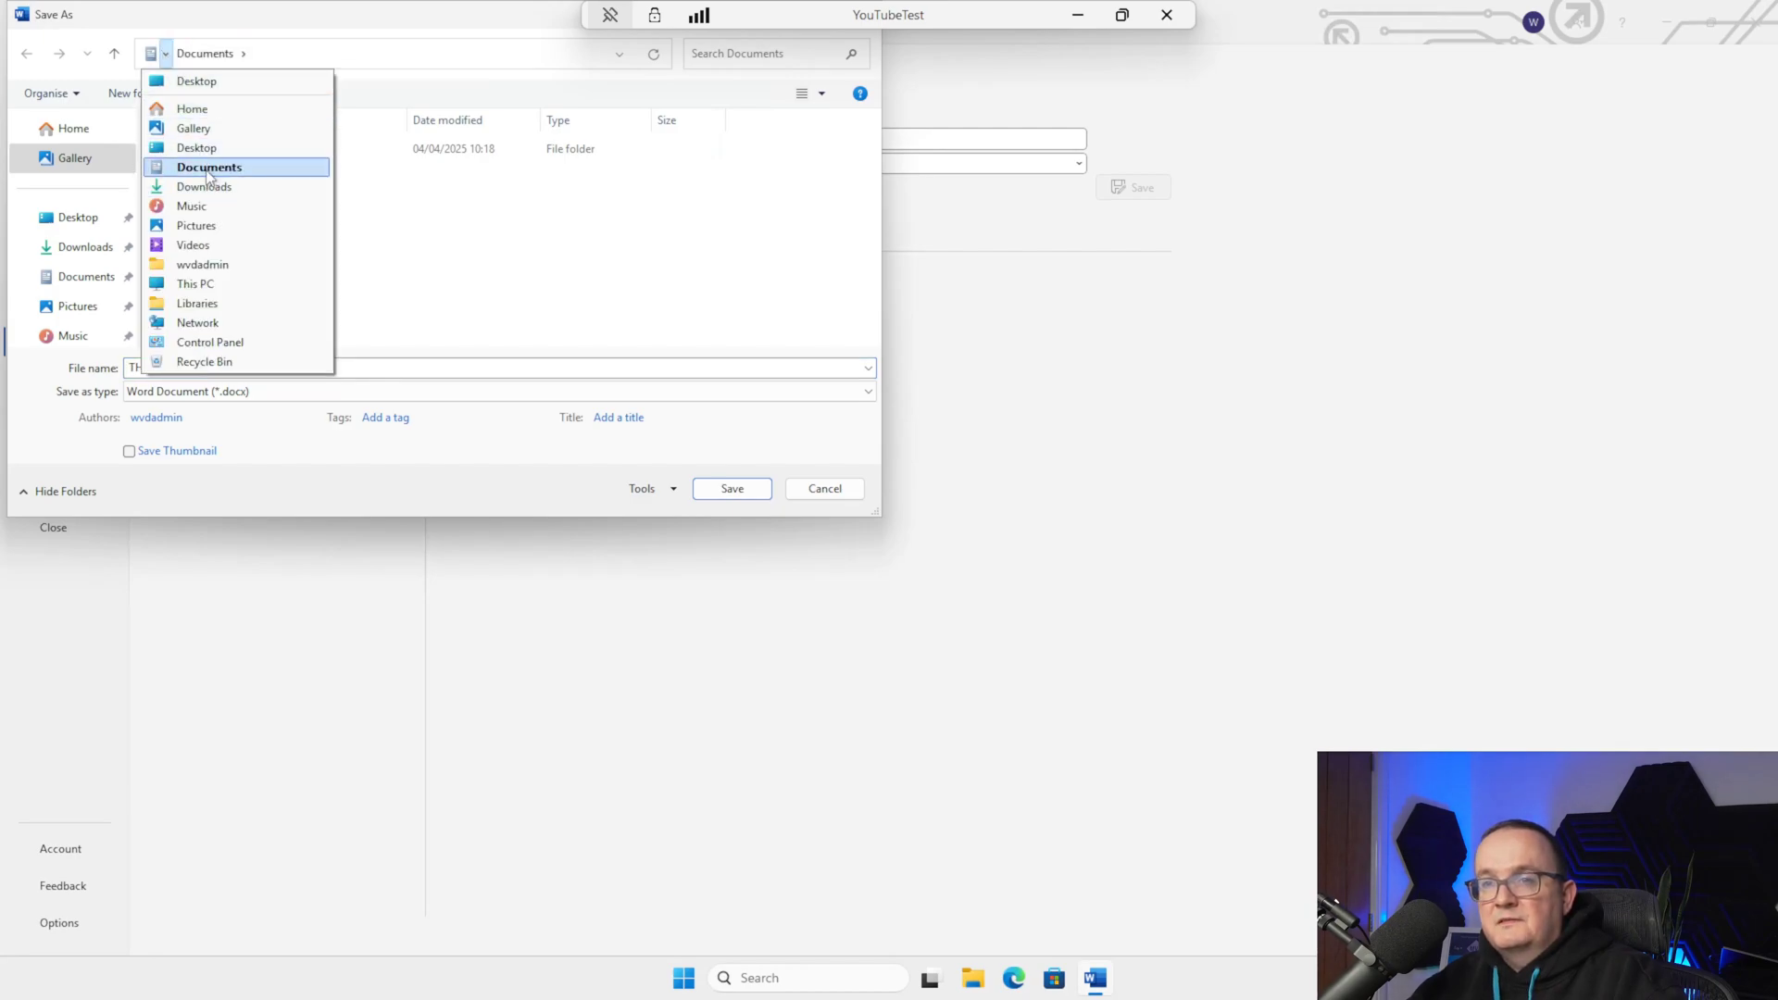
{"action": "left_click", "coordinate": [208, 170]}
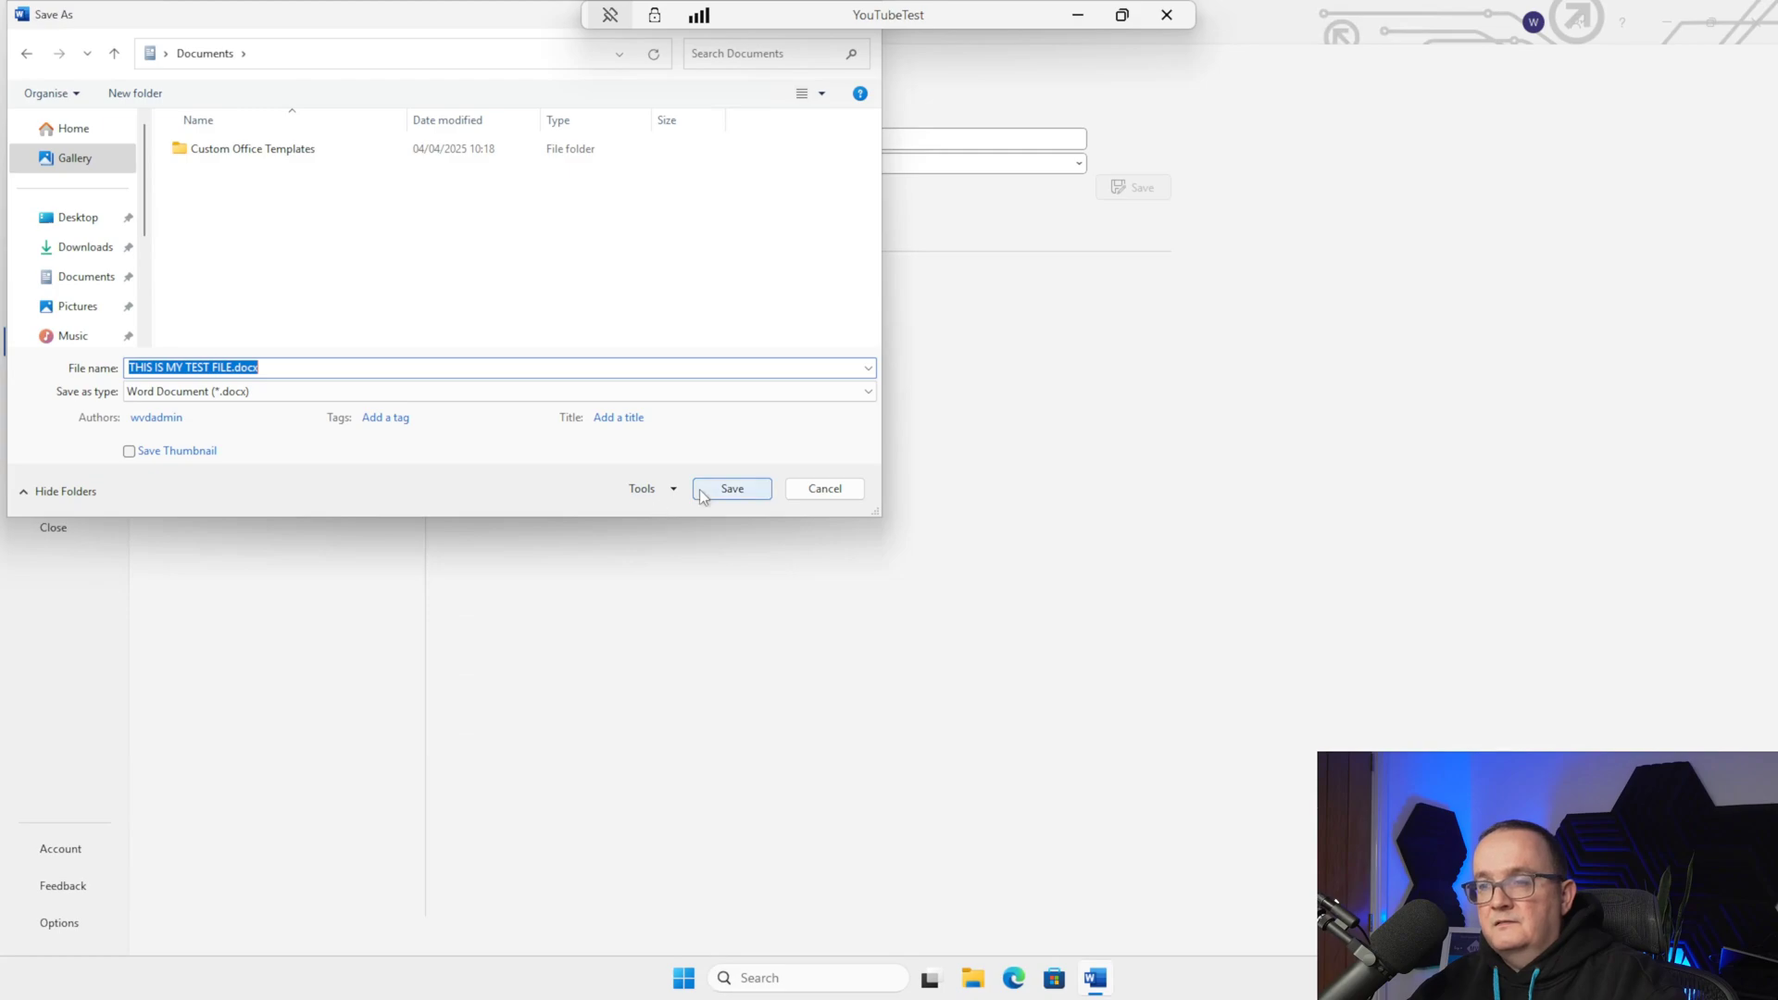
{"action": "left_click", "coordinate": [731, 489]}
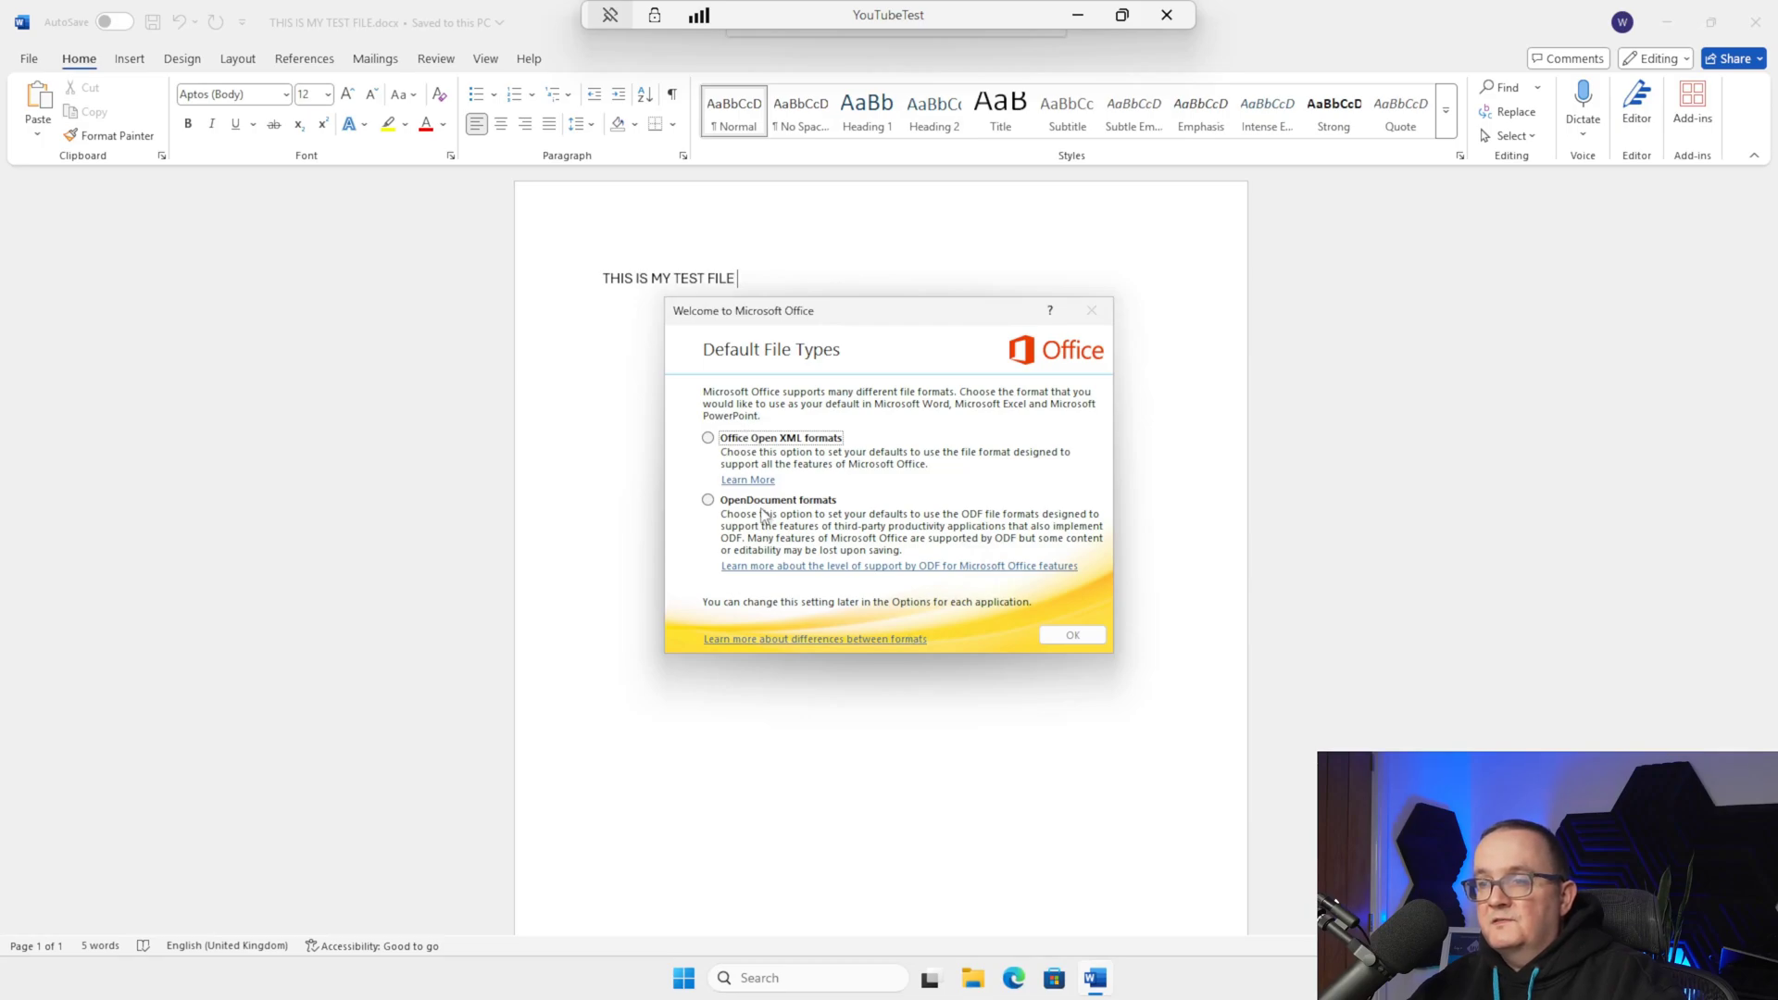
{"action": "left_click", "coordinate": [767, 439]}
{"action": "left_click", "coordinate": [1072, 634]}
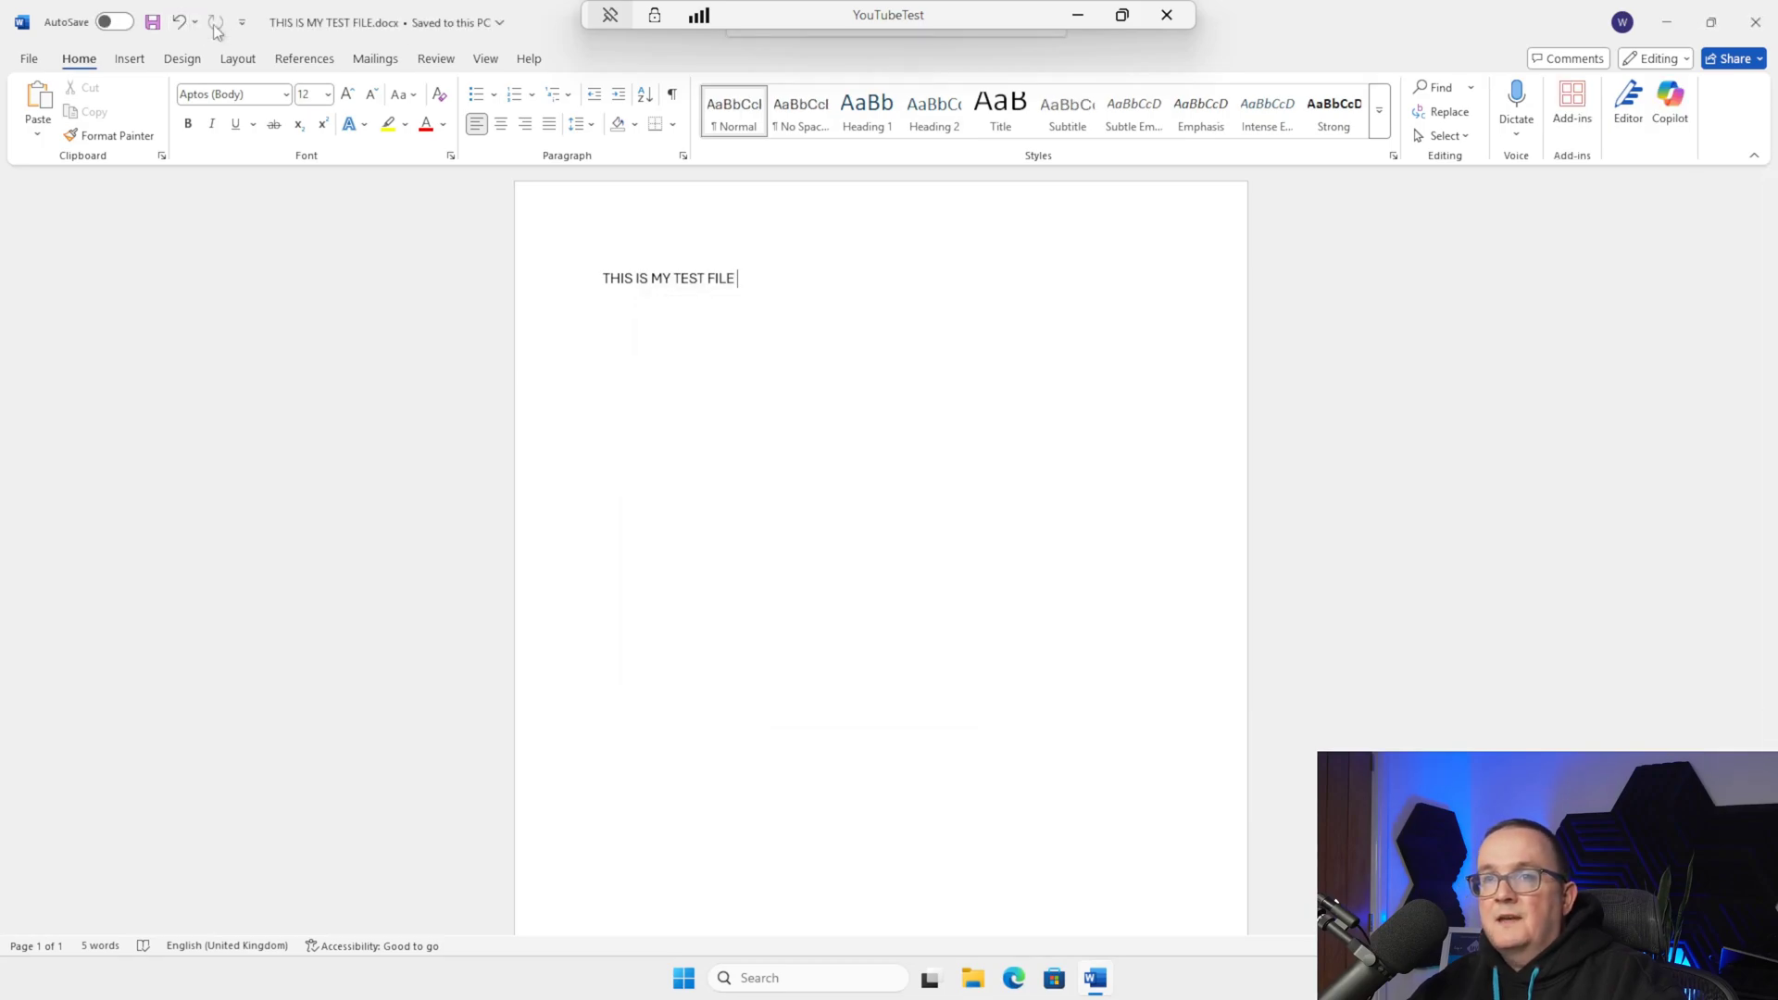
Check the saved file's location and close Word
{"action": "left_click", "coordinate": [499, 22]}
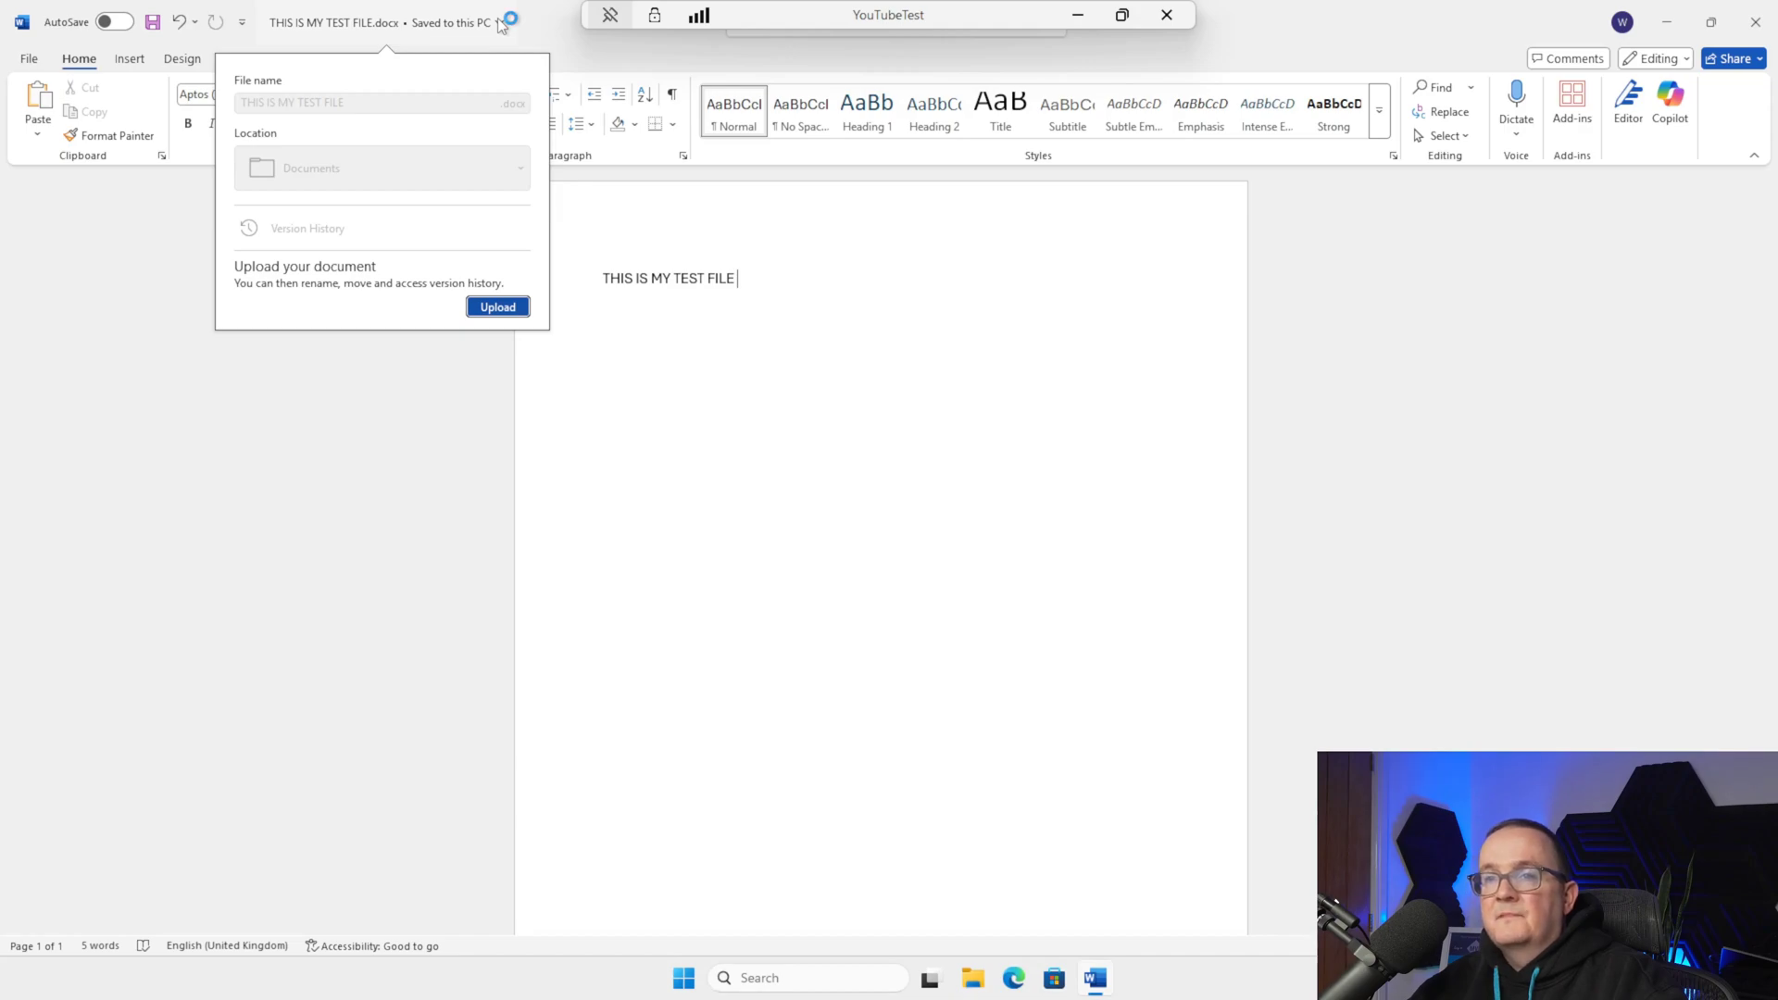
{"action": "left_click", "coordinate": [1748, 26]}
{"action": "left_click", "coordinate": [1748, 26]}
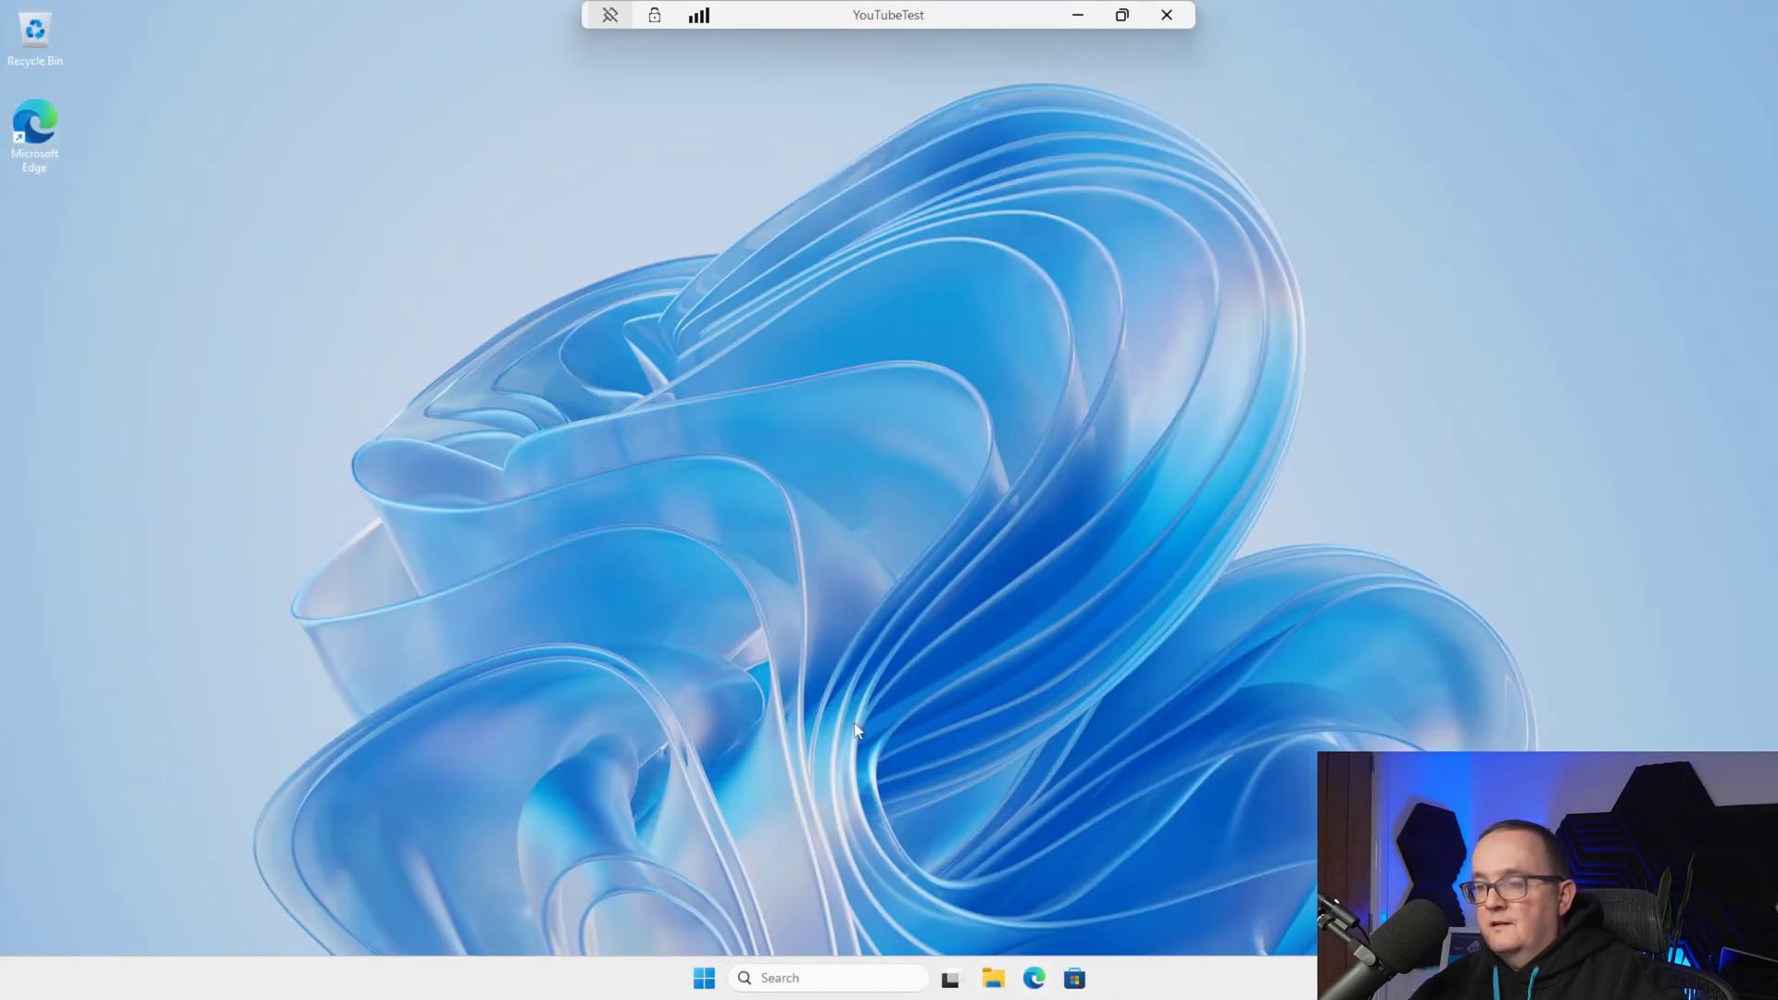
Add a new folder testing1234 at the root of Windows (C:), then close File Explorer
{"action": "key", "text": "super+e"}
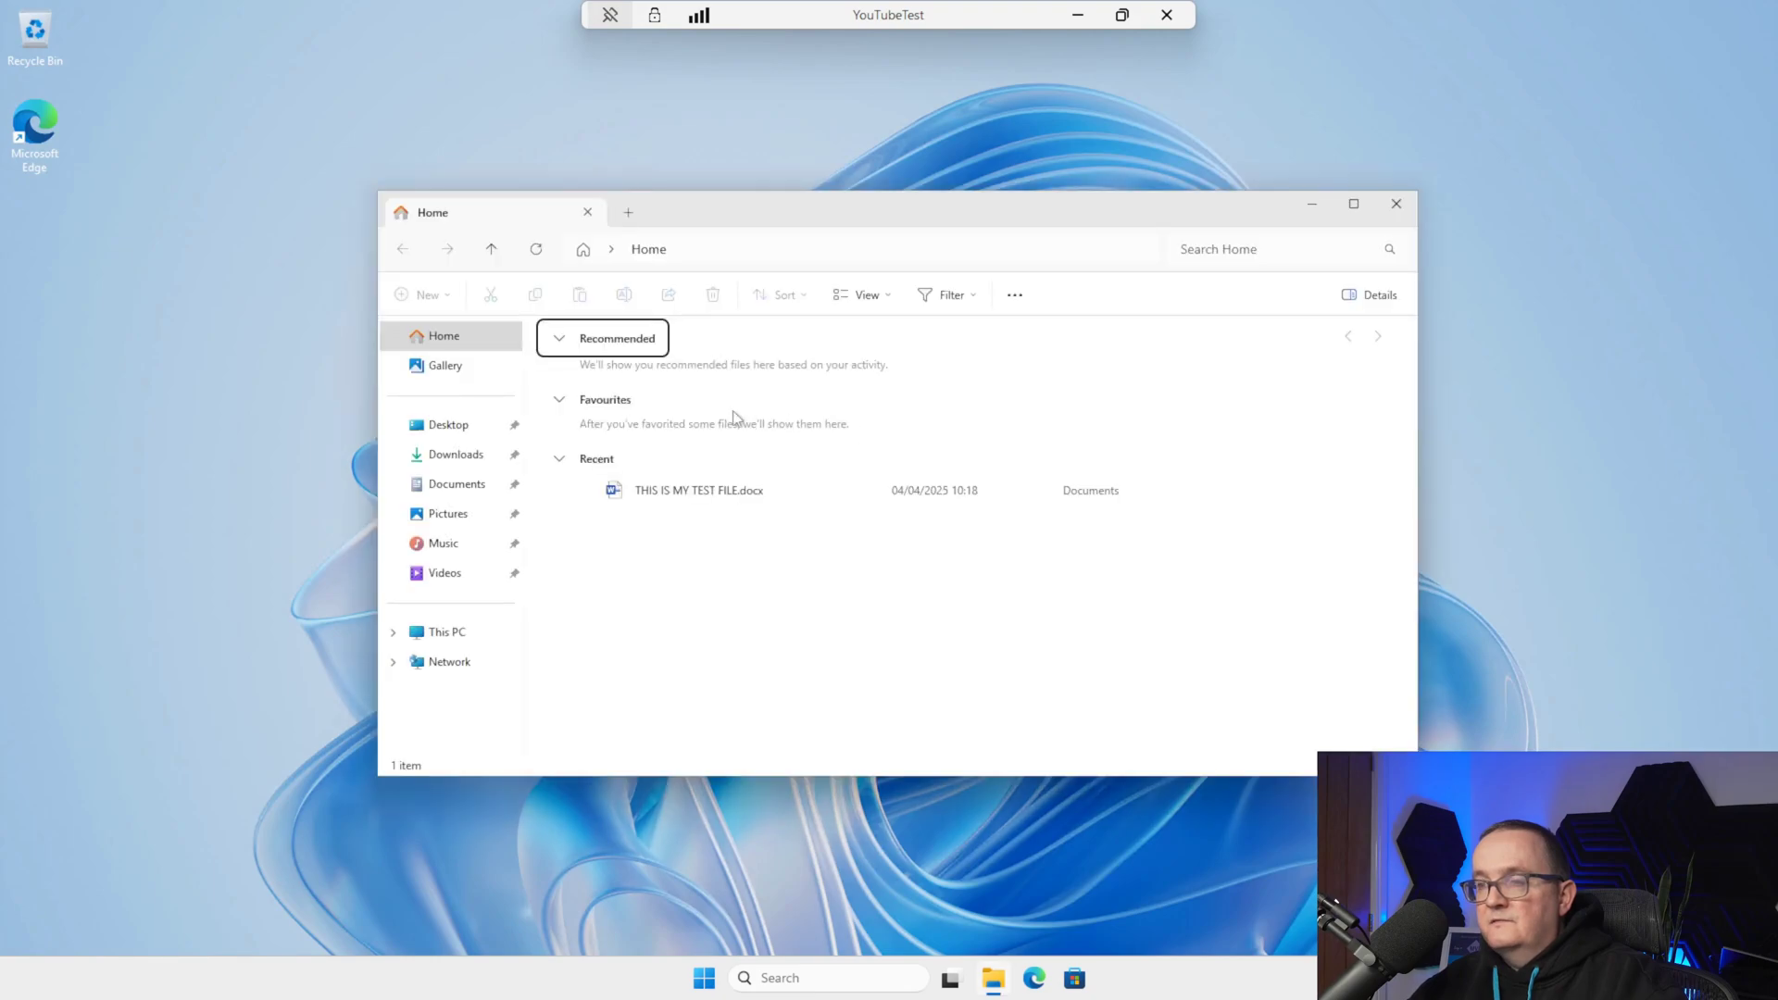
{"action": "left_click", "coordinate": [471, 629]}
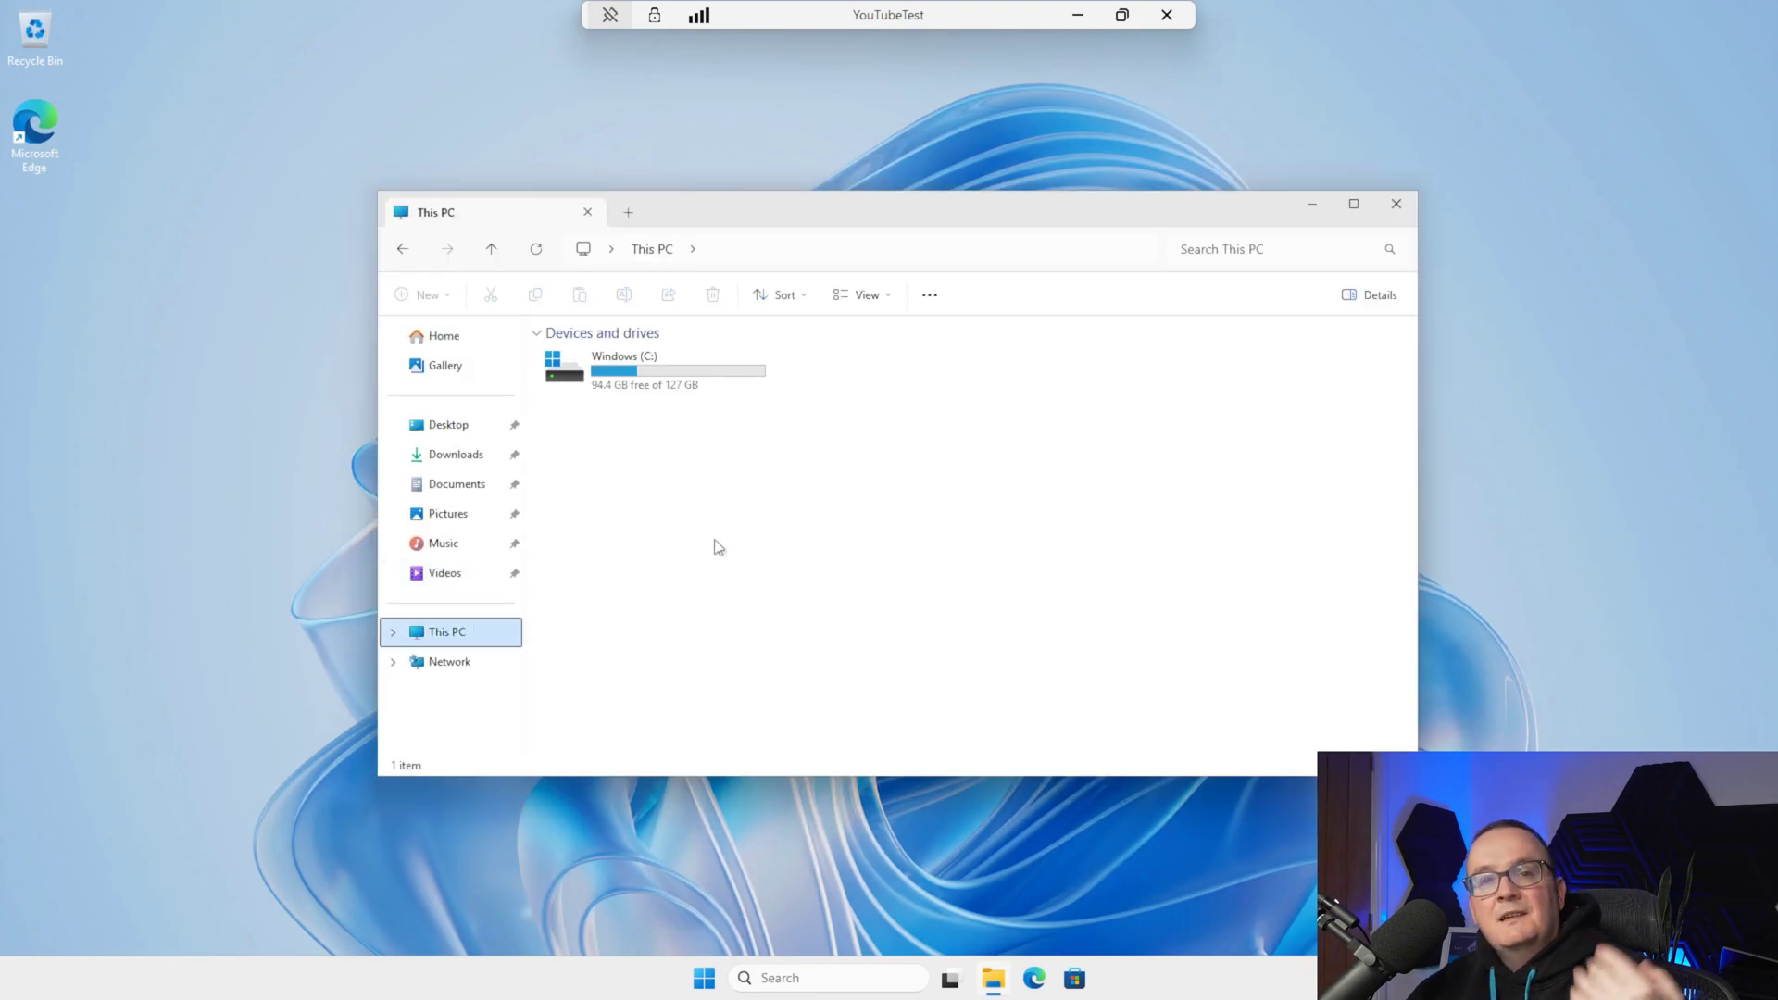
{"action": "double_click", "coordinate": [685, 390]}
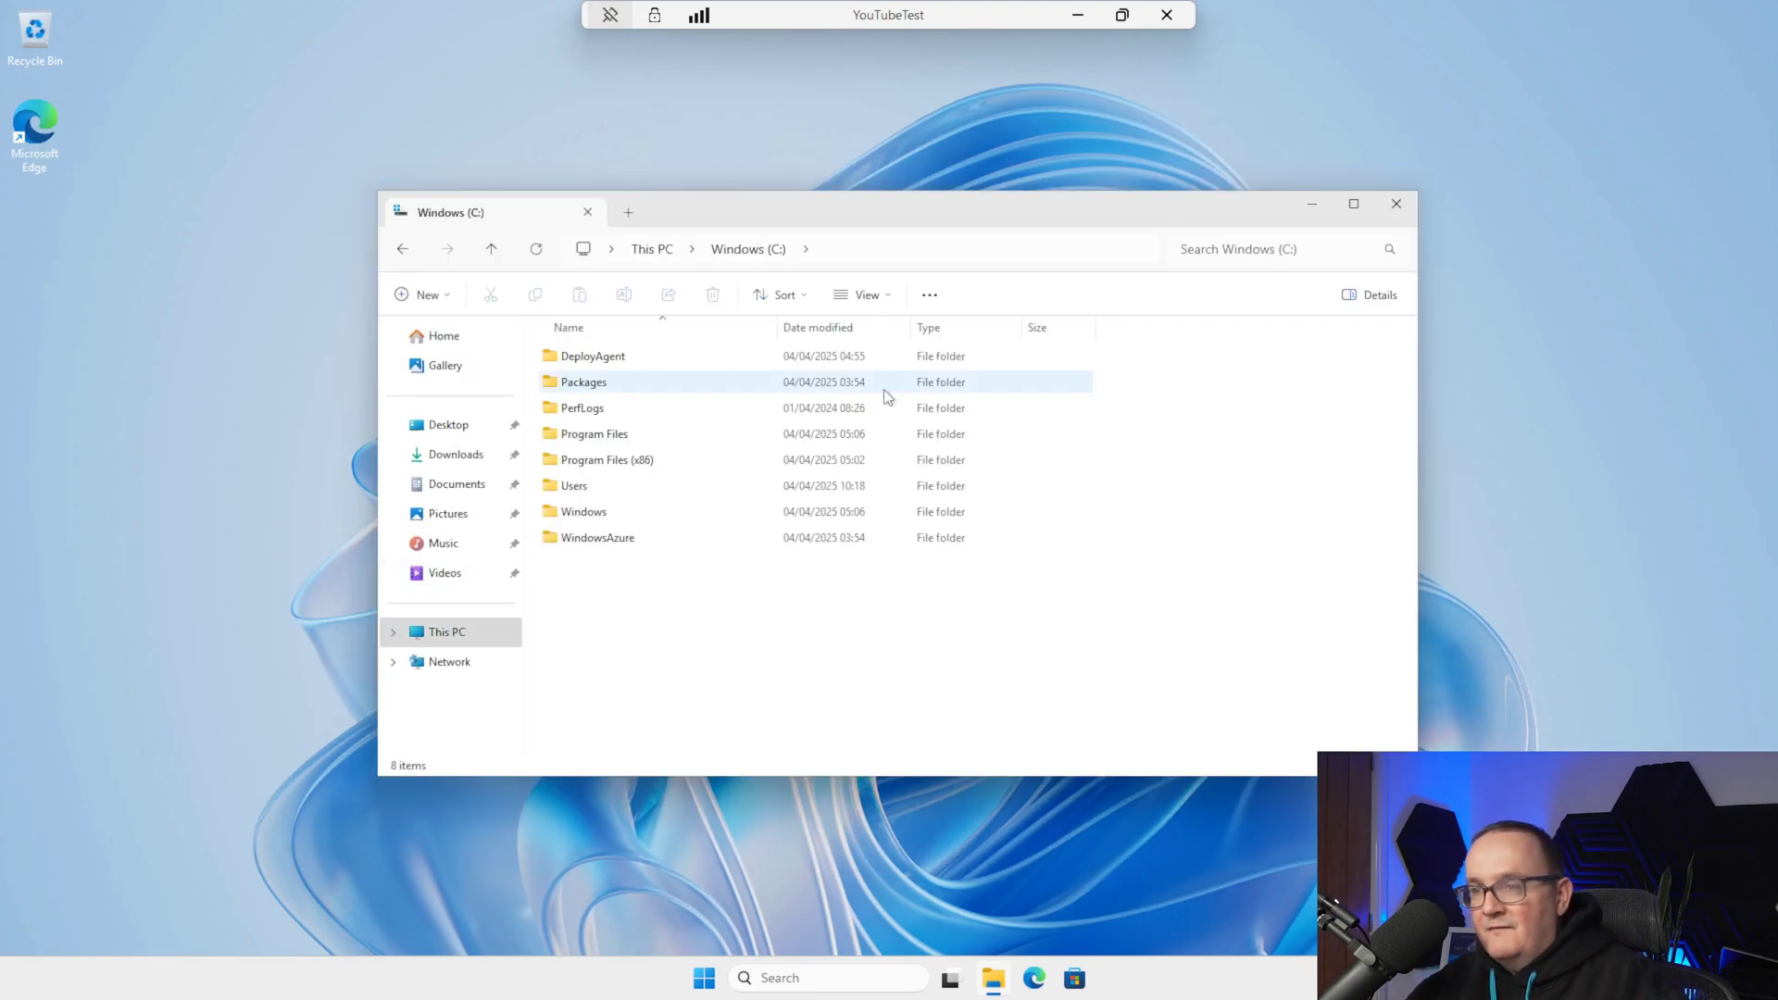
{"action": "right_click", "coordinate": [677, 634]}
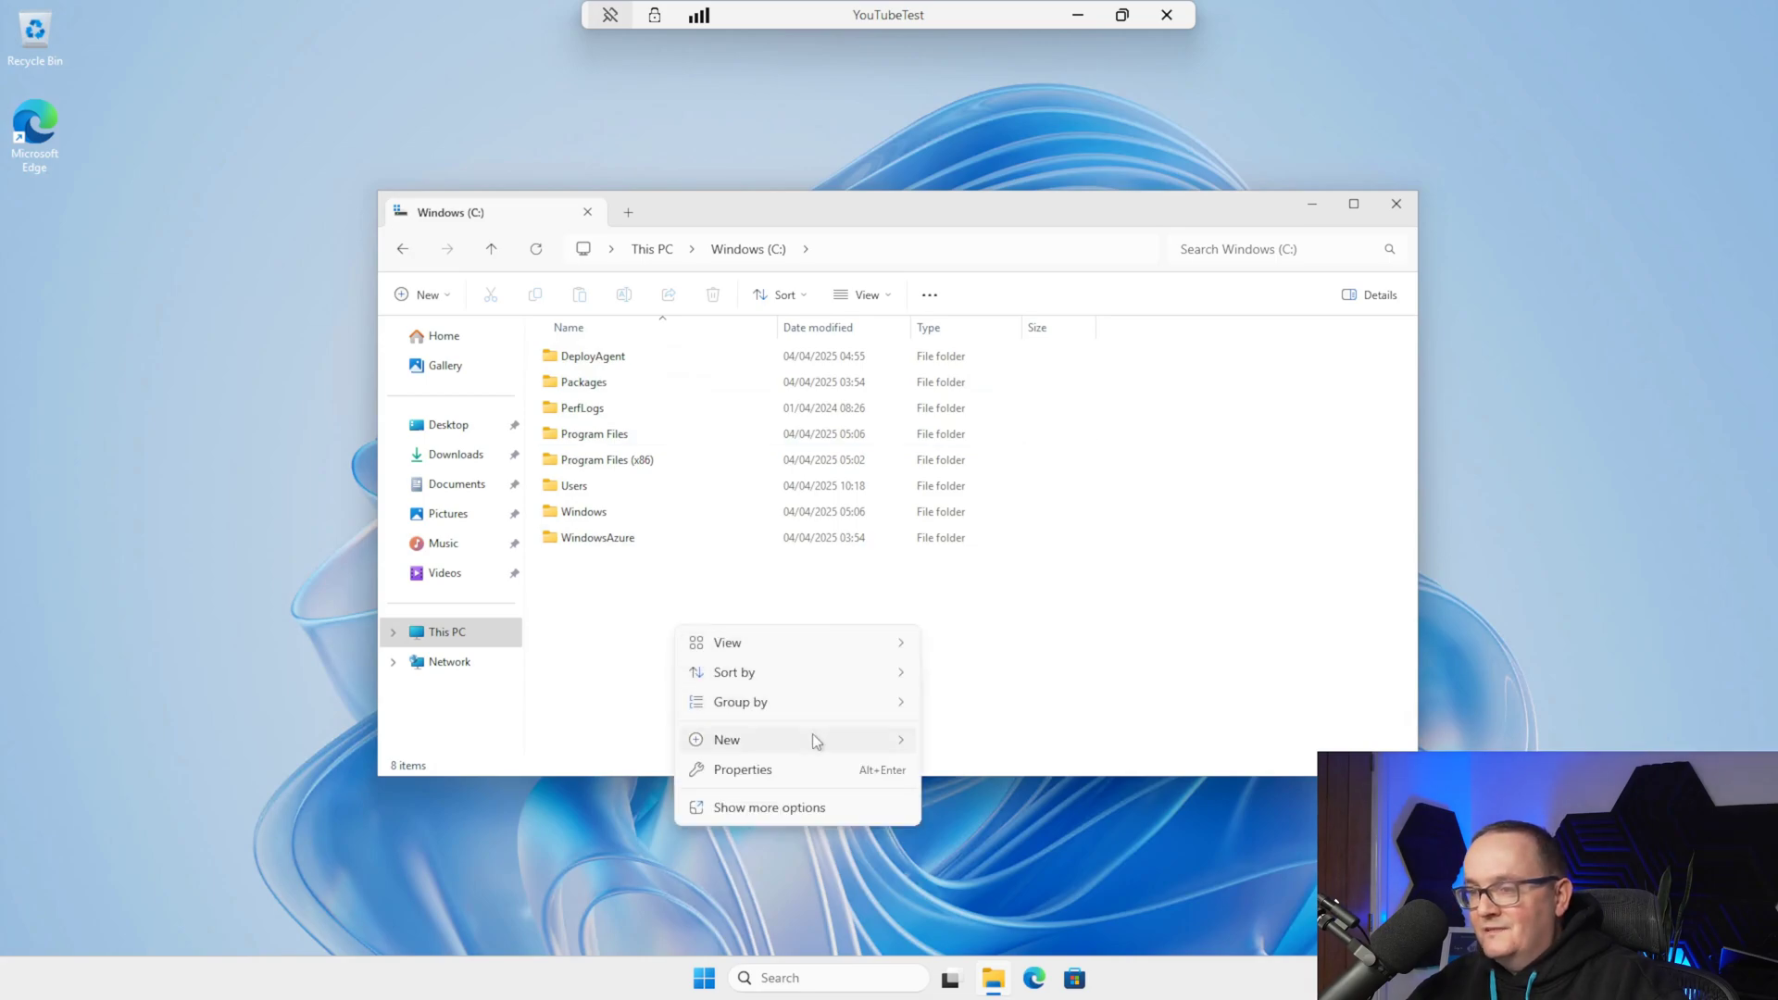
{"action": "mouse_move", "coordinate": [815, 739]}
{"action": "left_click", "coordinate": [973, 744]}
{"action": "type", "text": "testing1234"}
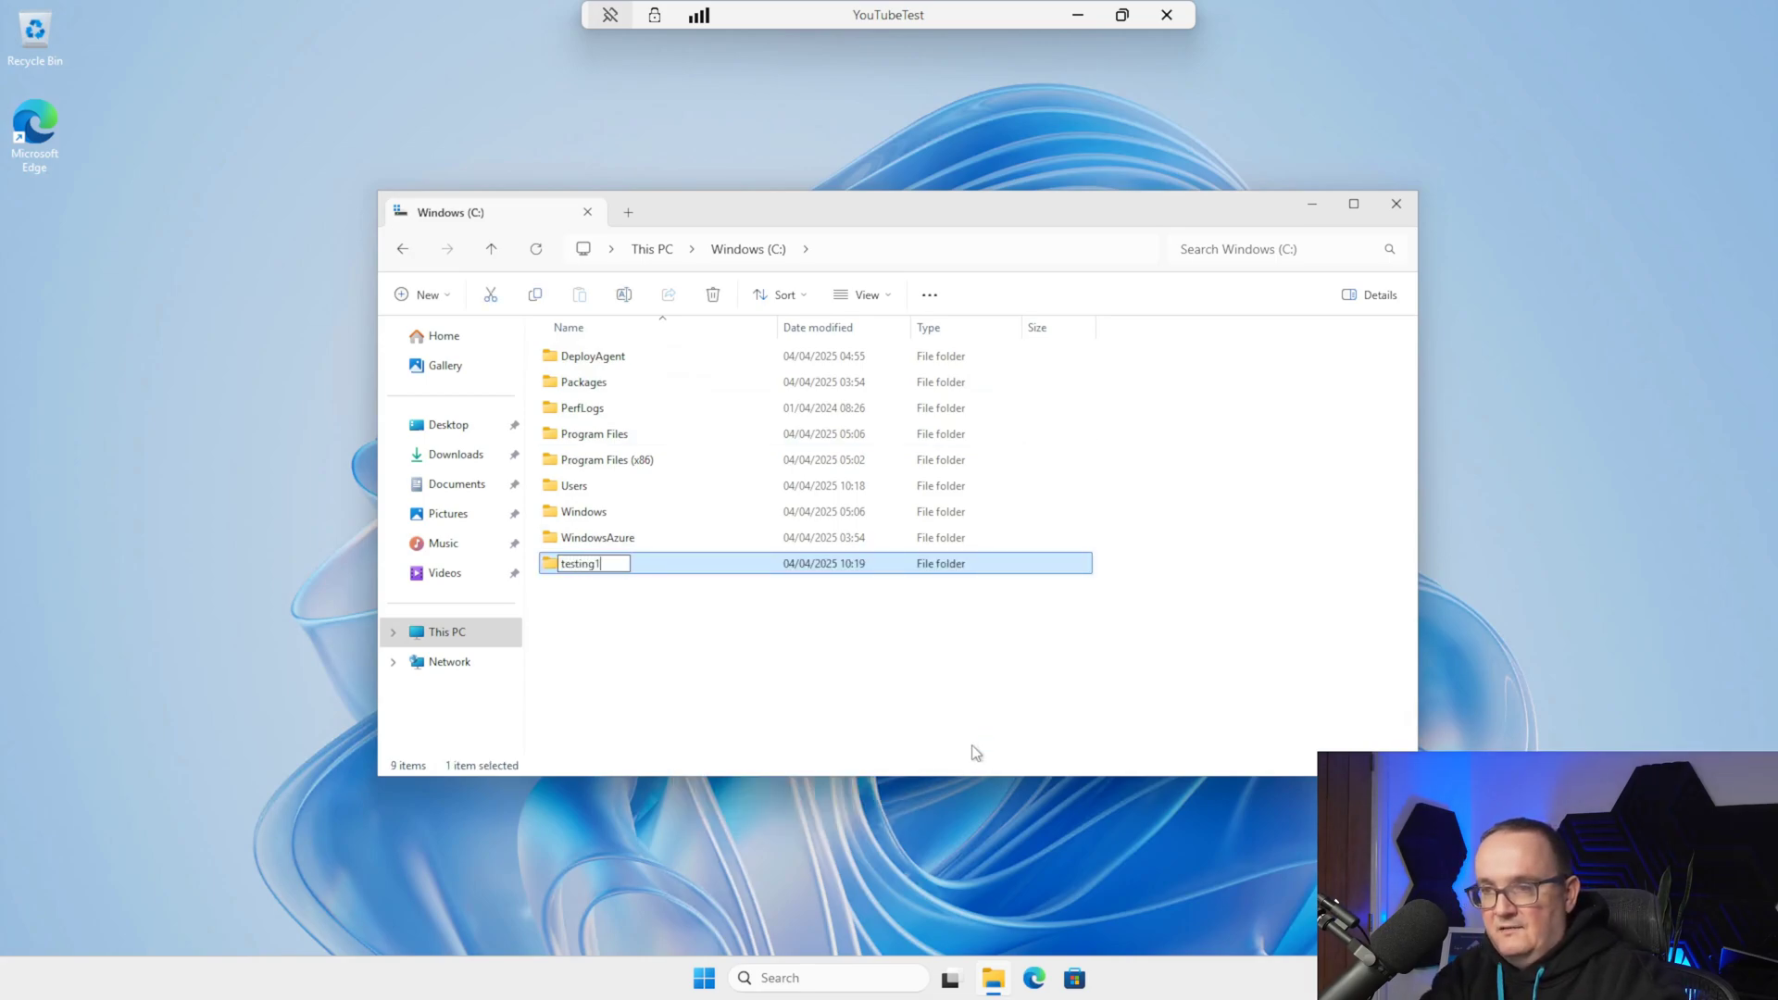
{"action": "left_click", "coordinate": [917, 687]}
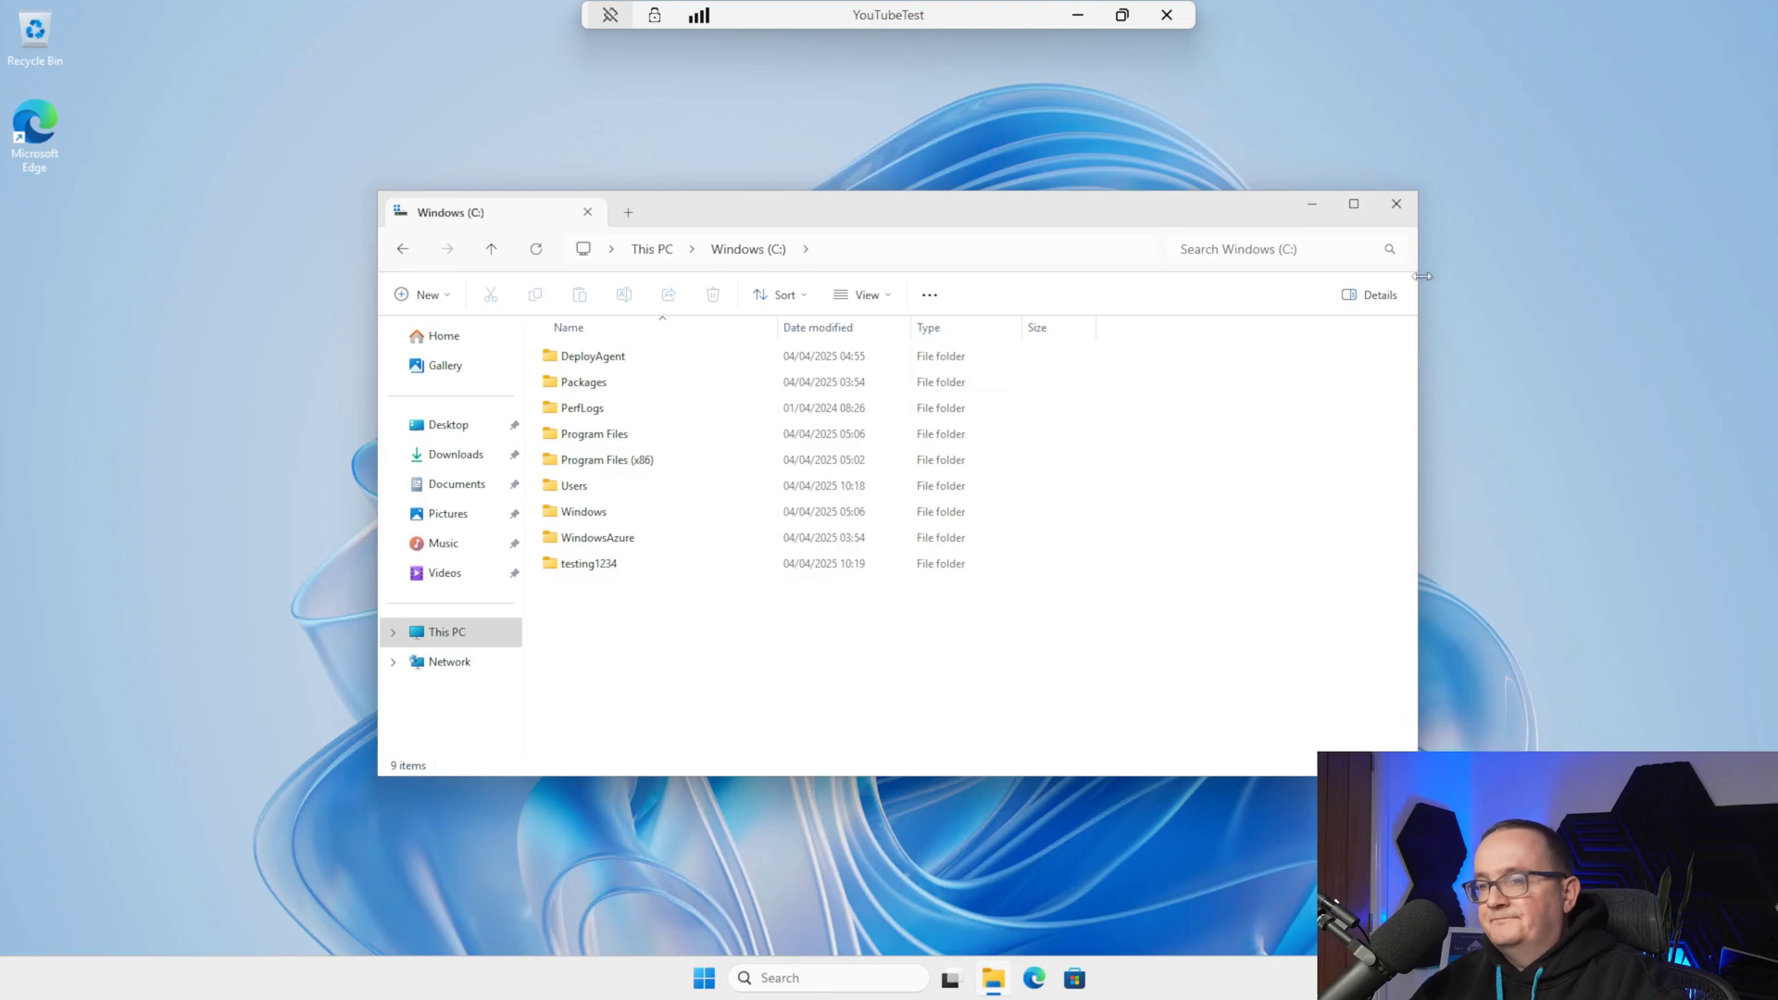
{"action": "left_click", "coordinate": [1396, 205]}
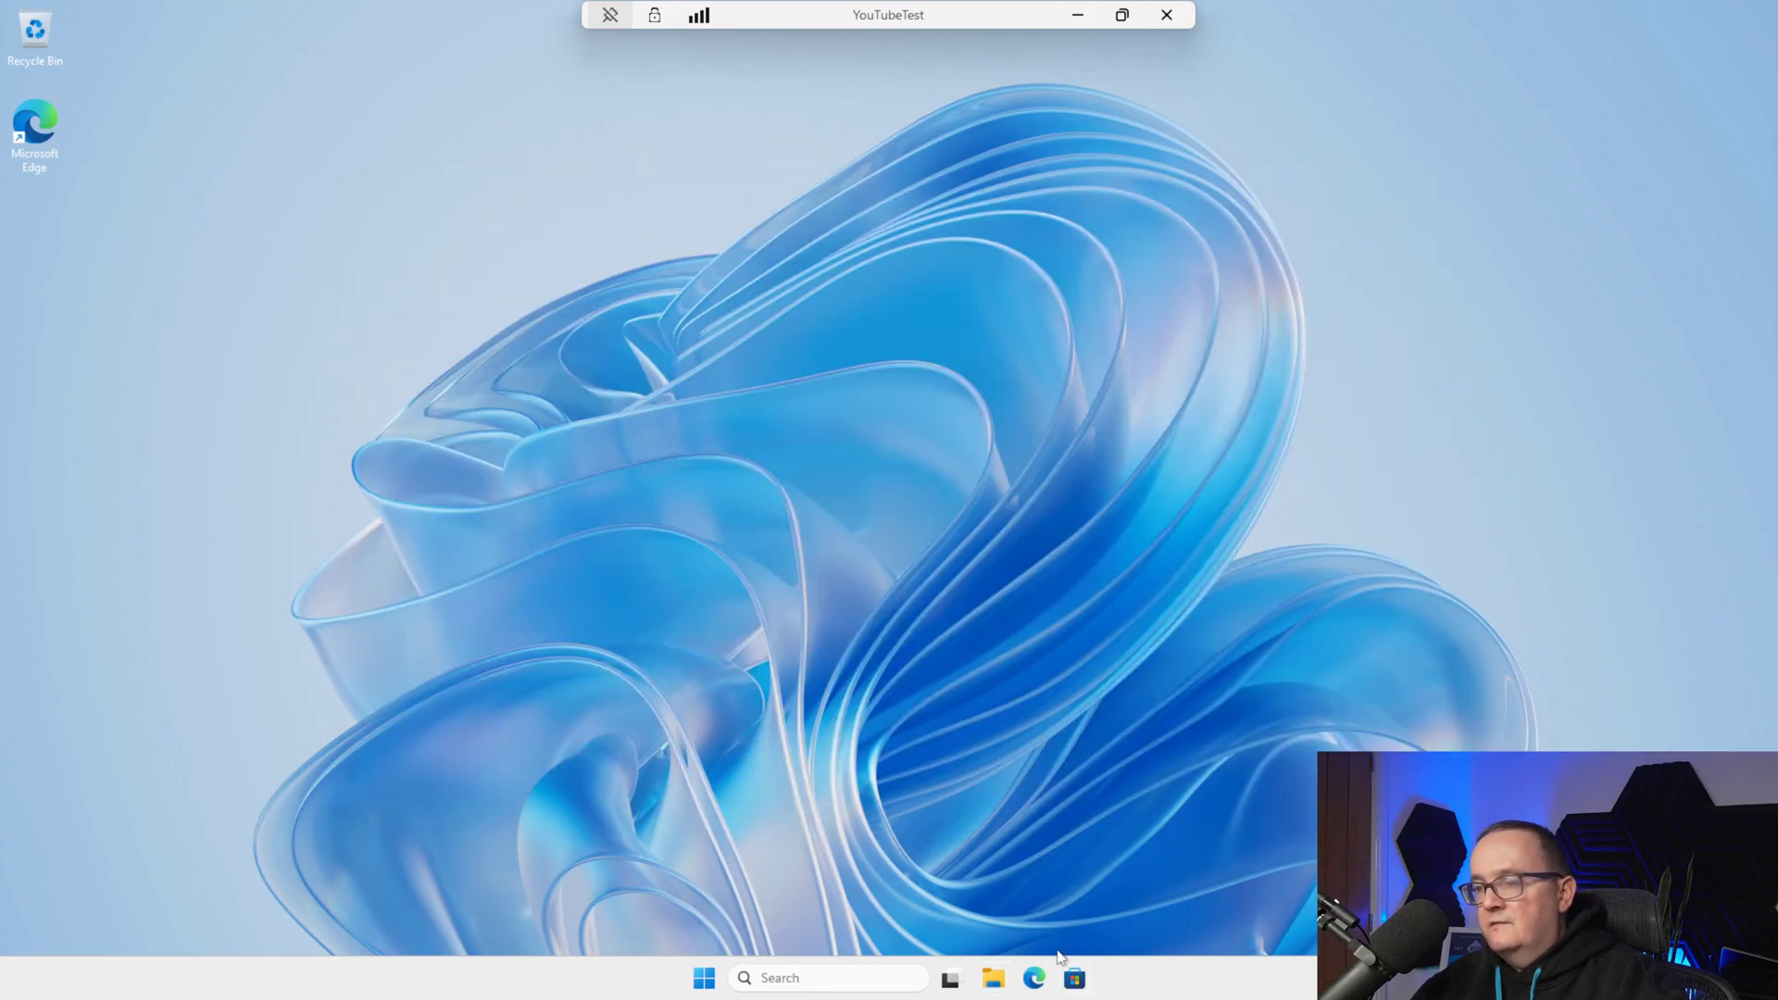
Sign out through the Start menu's account button, then reconnect to YouTubeTest from Windows App
{"action": "left_click", "coordinate": [713, 981]}
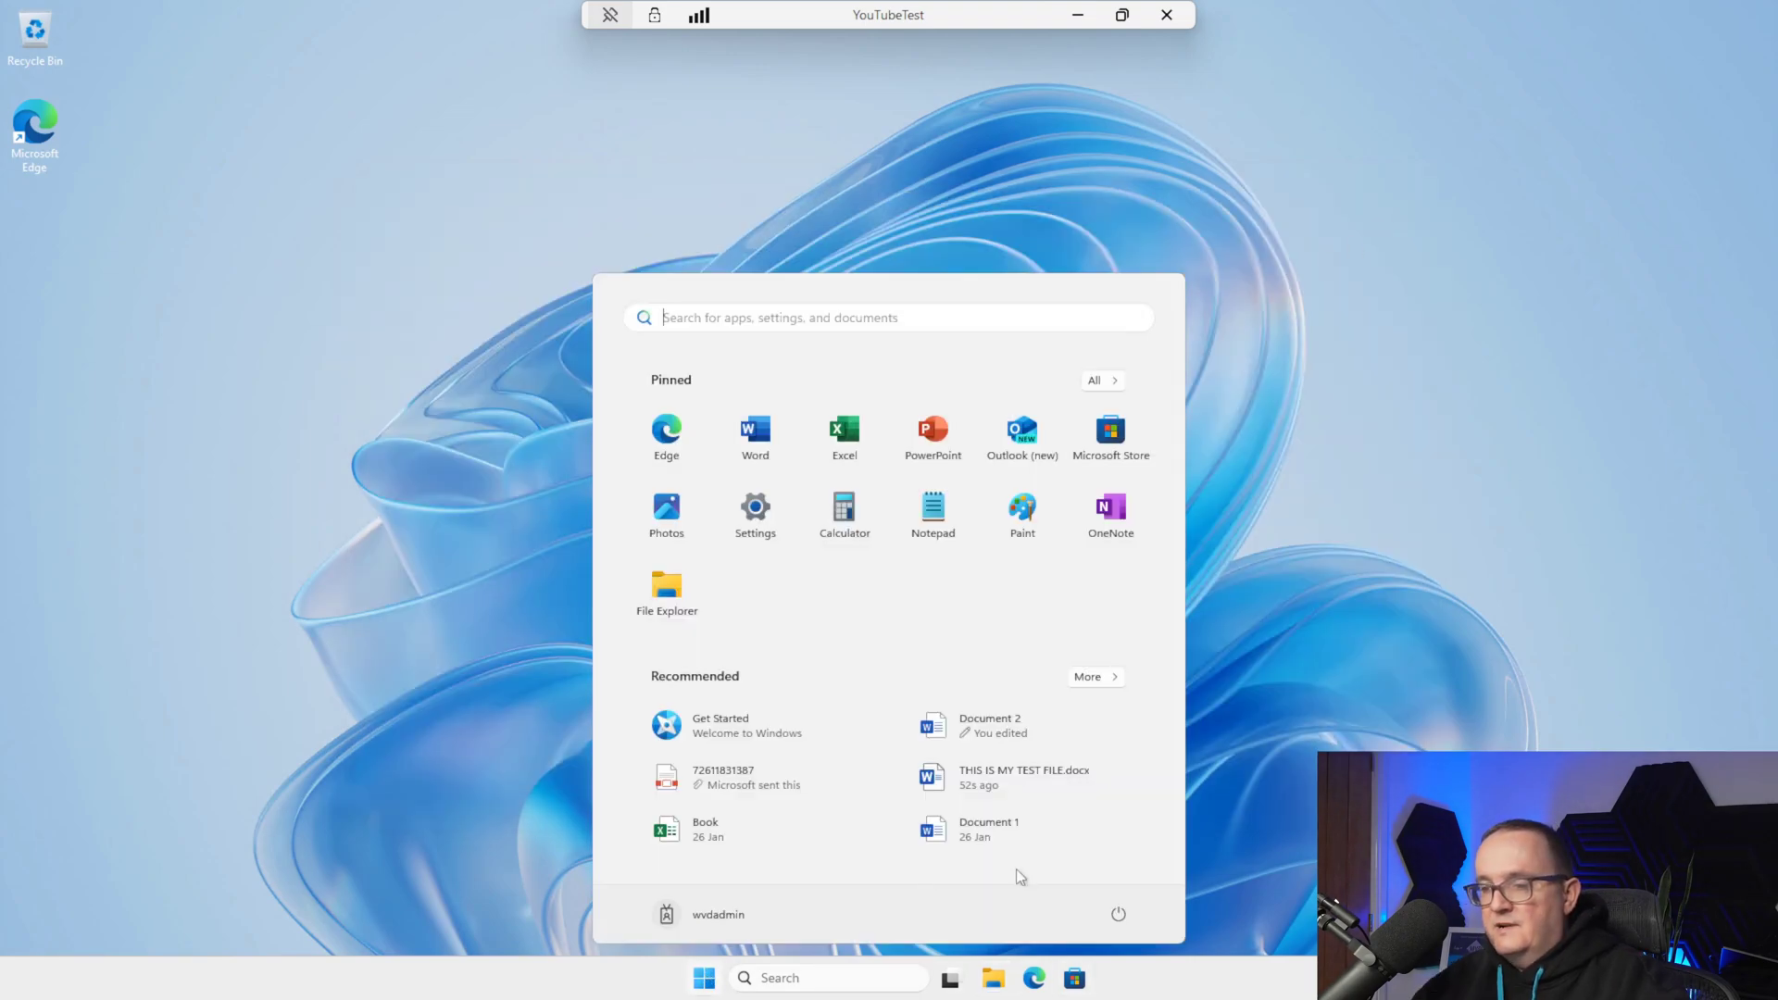
{"action": "left_click", "coordinate": [718, 917]}
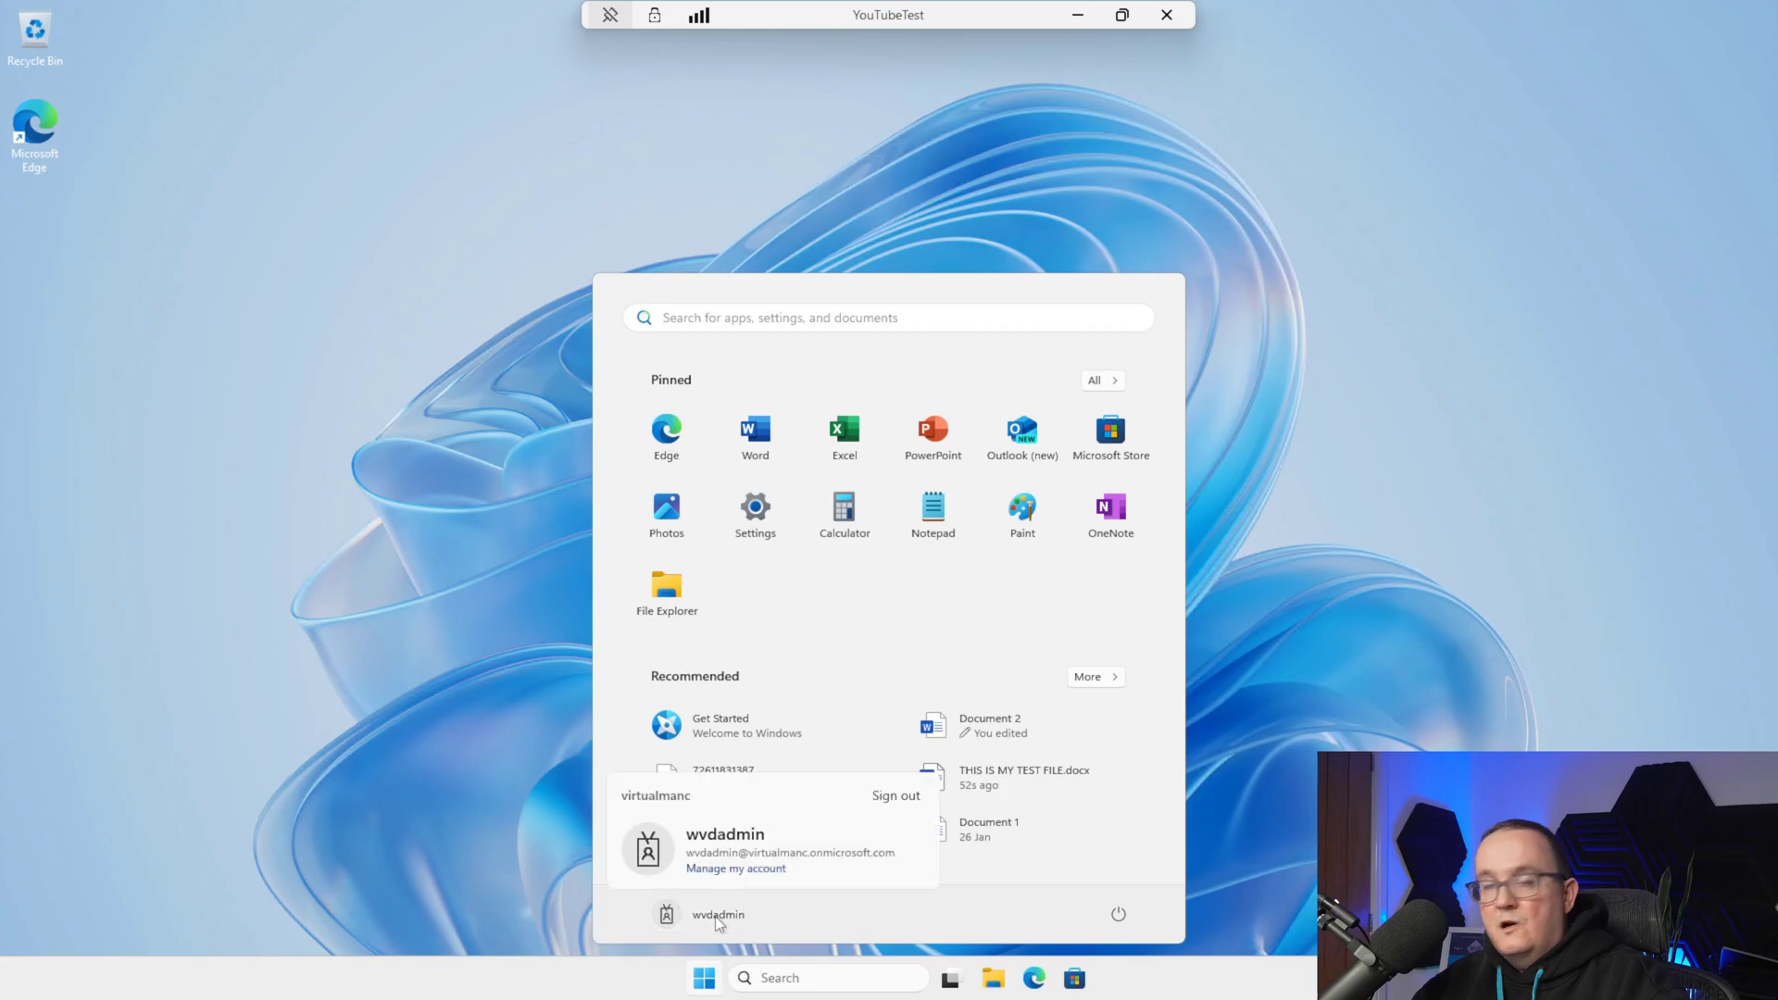
{"action": "left_click", "coordinate": [895, 796]}
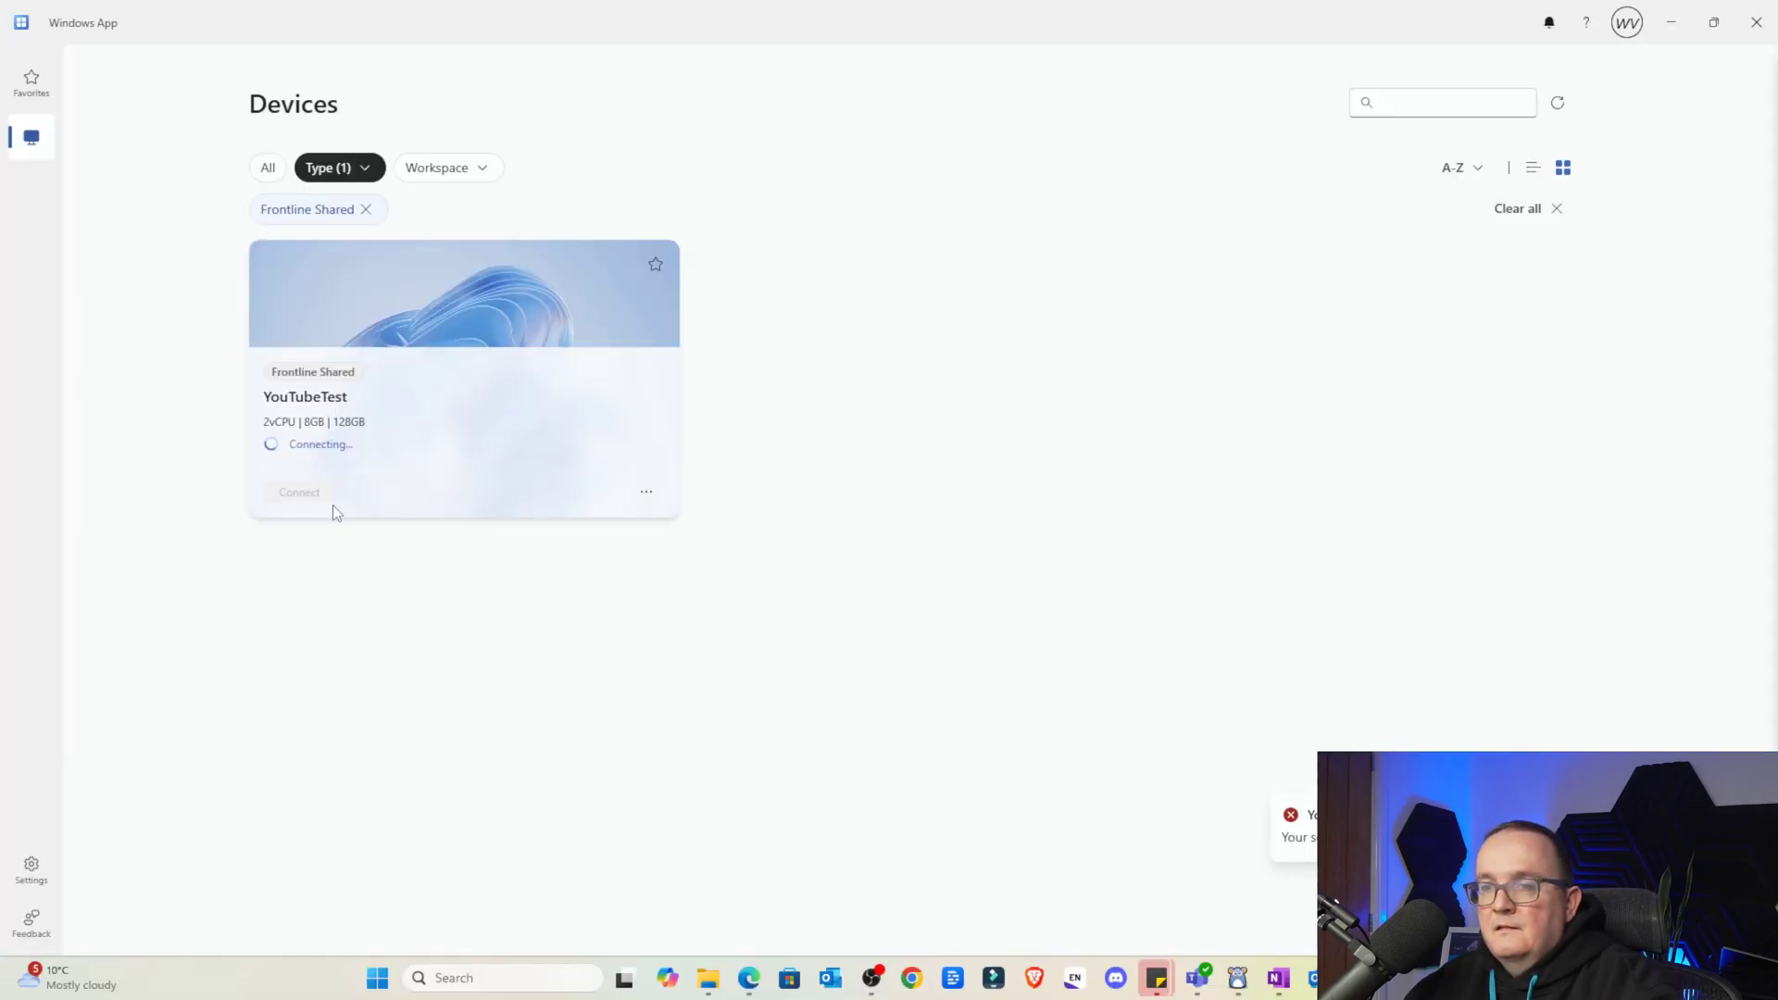
{"action": "left_click", "coordinate": [332, 504]}
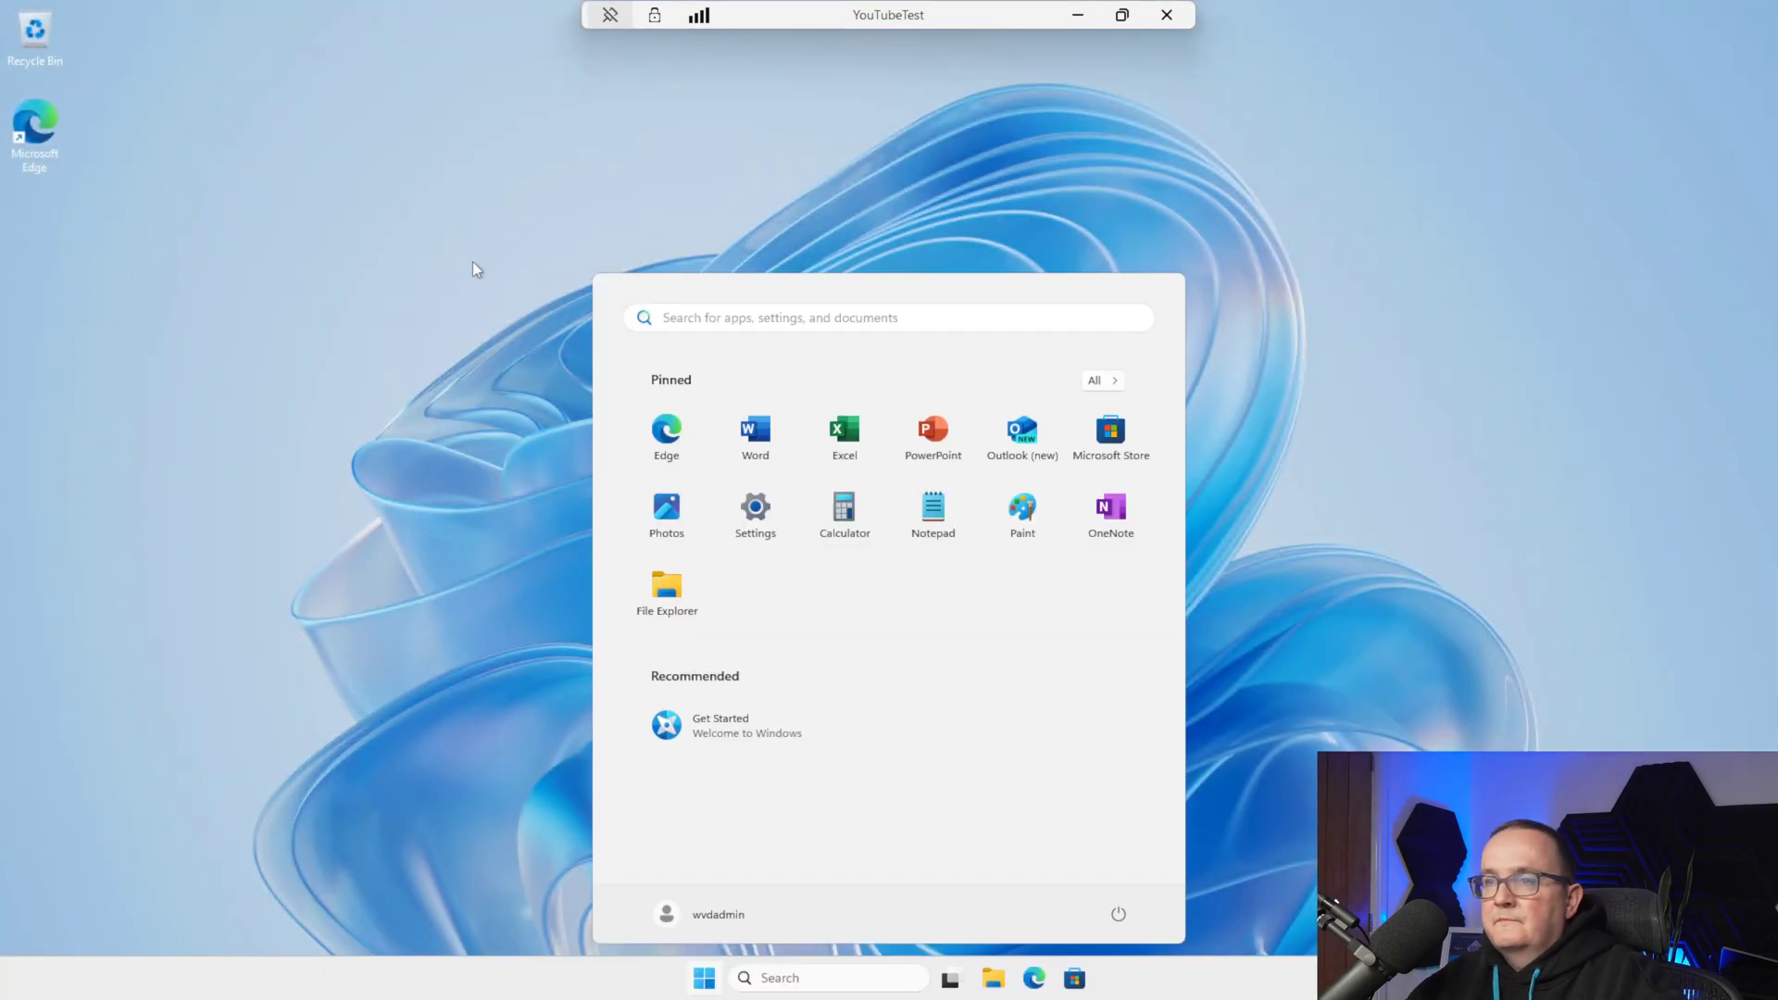
Open testing1234 on the C: drive, then check that Documents no longer holds the Word file
{"action": "left_click", "coordinate": [435, 410]}
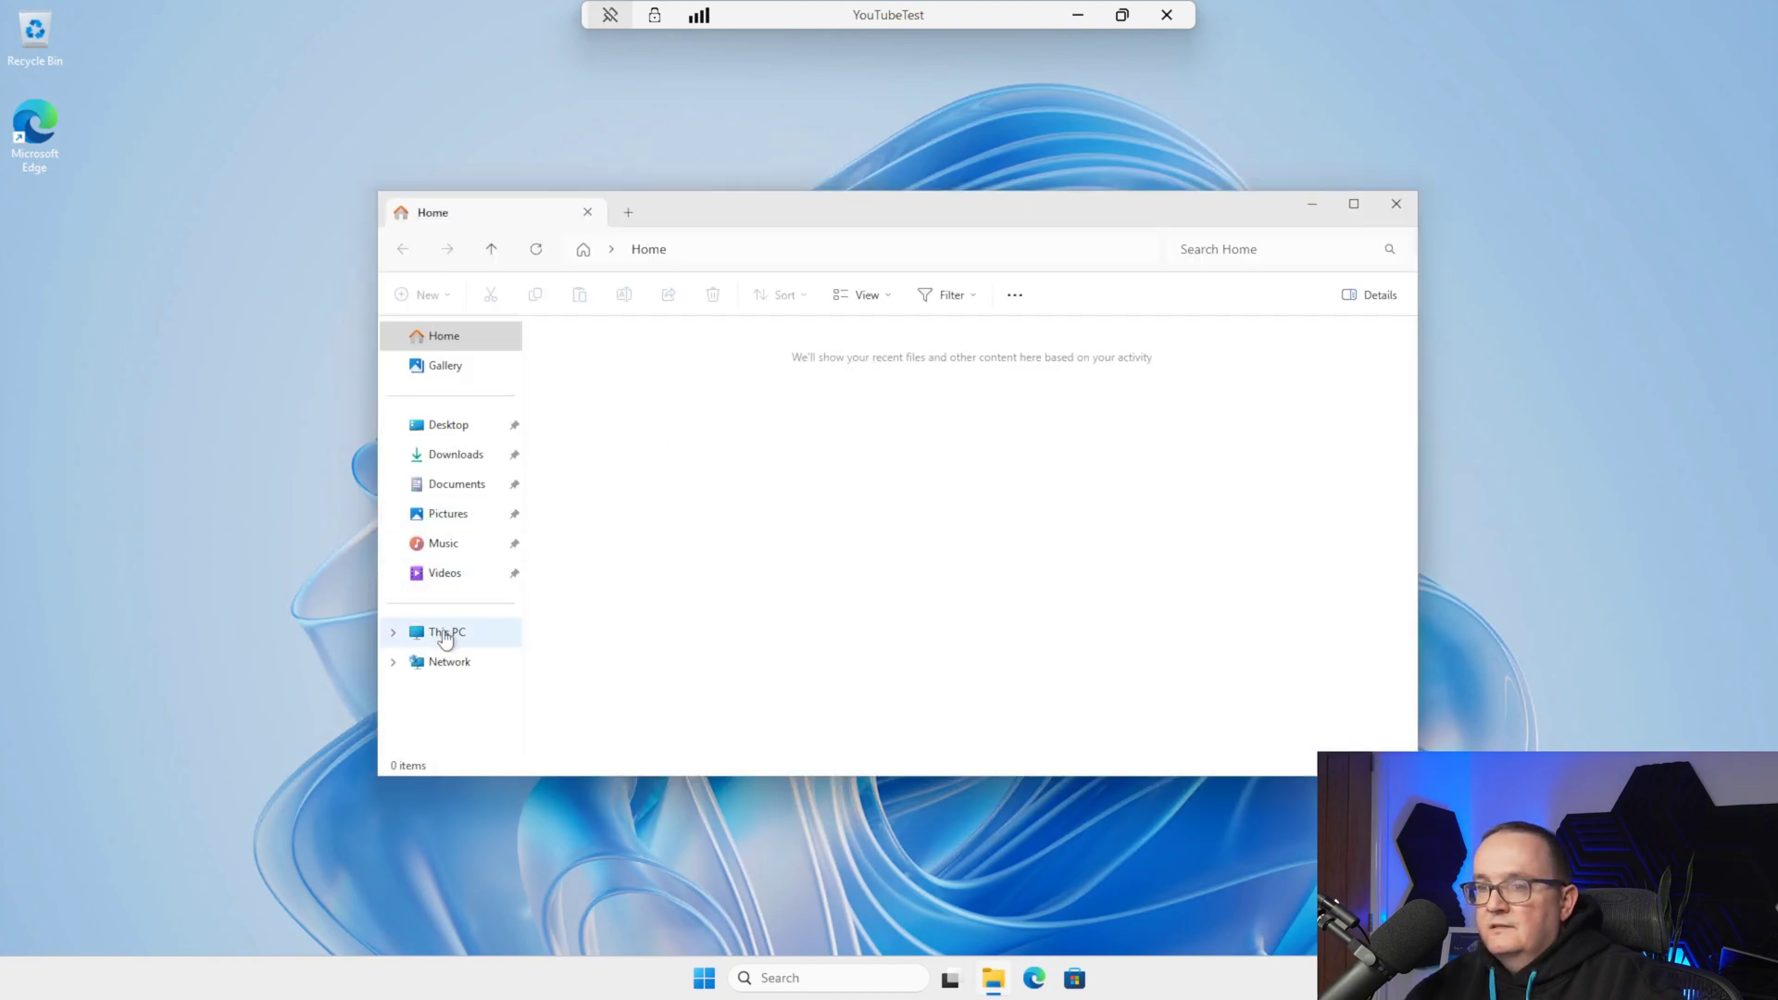
{"action": "left_click", "coordinate": [444, 633]}
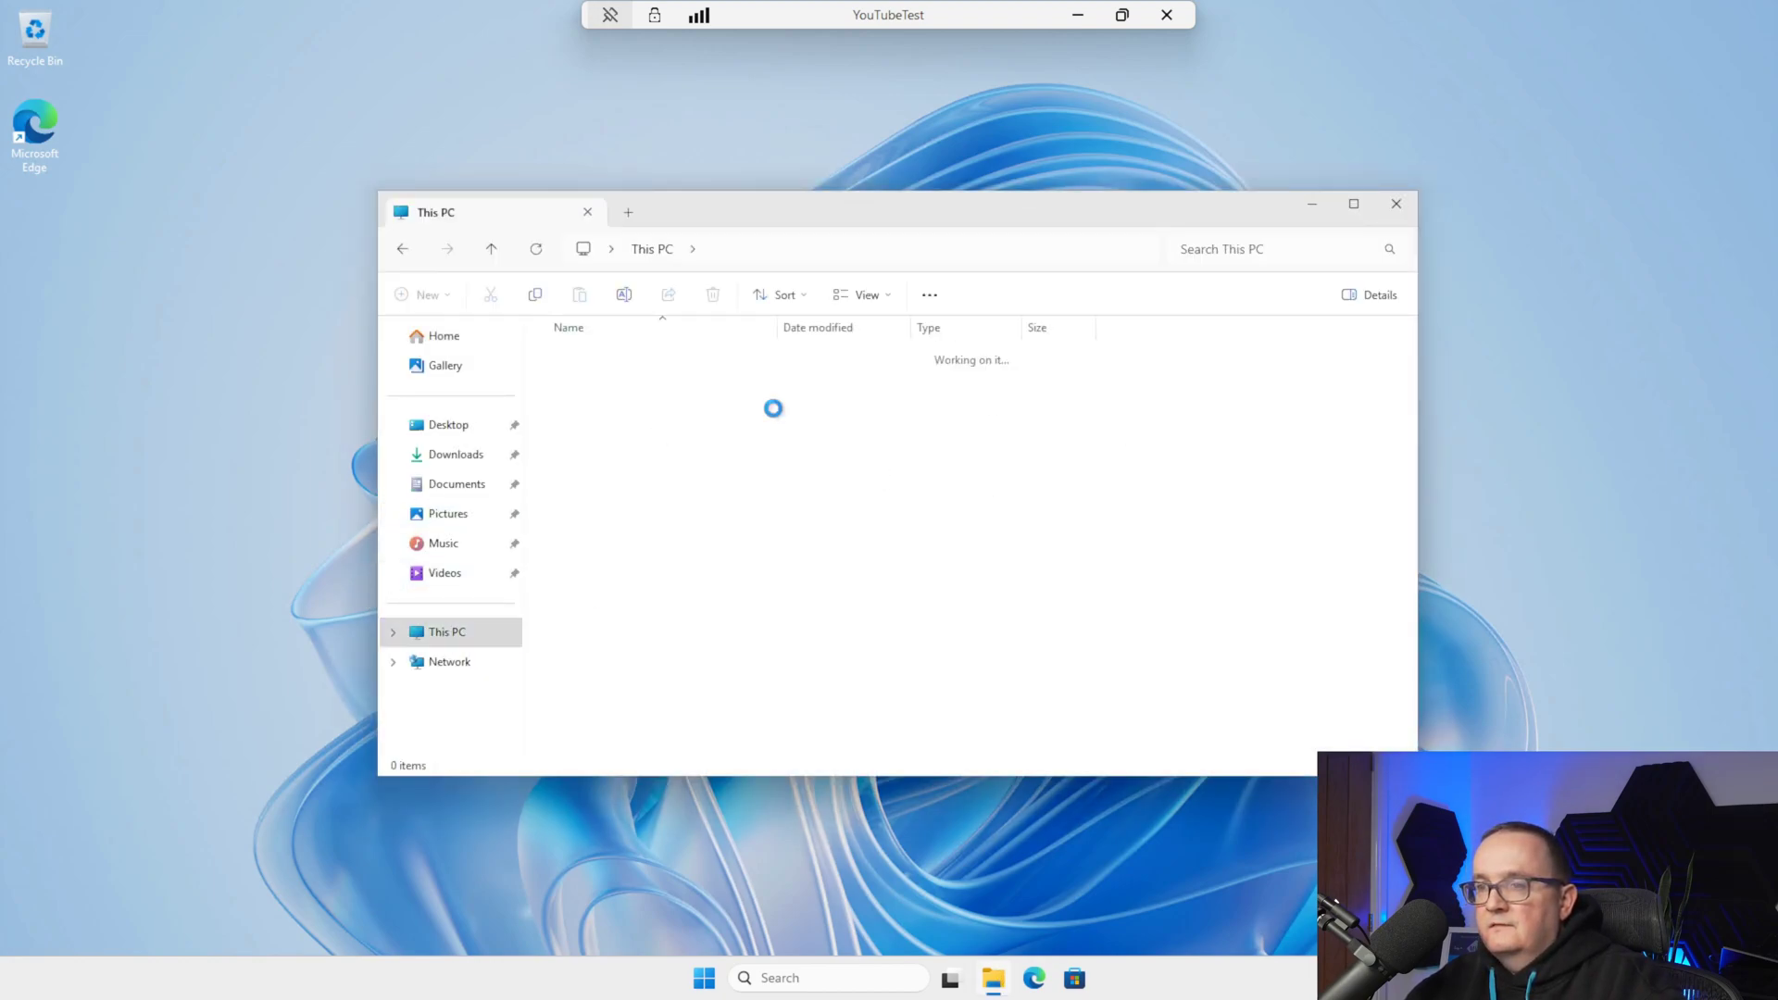
{"action": "double_click", "coordinate": [680, 408]}
{"action": "double_click", "coordinate": [611, 486]}
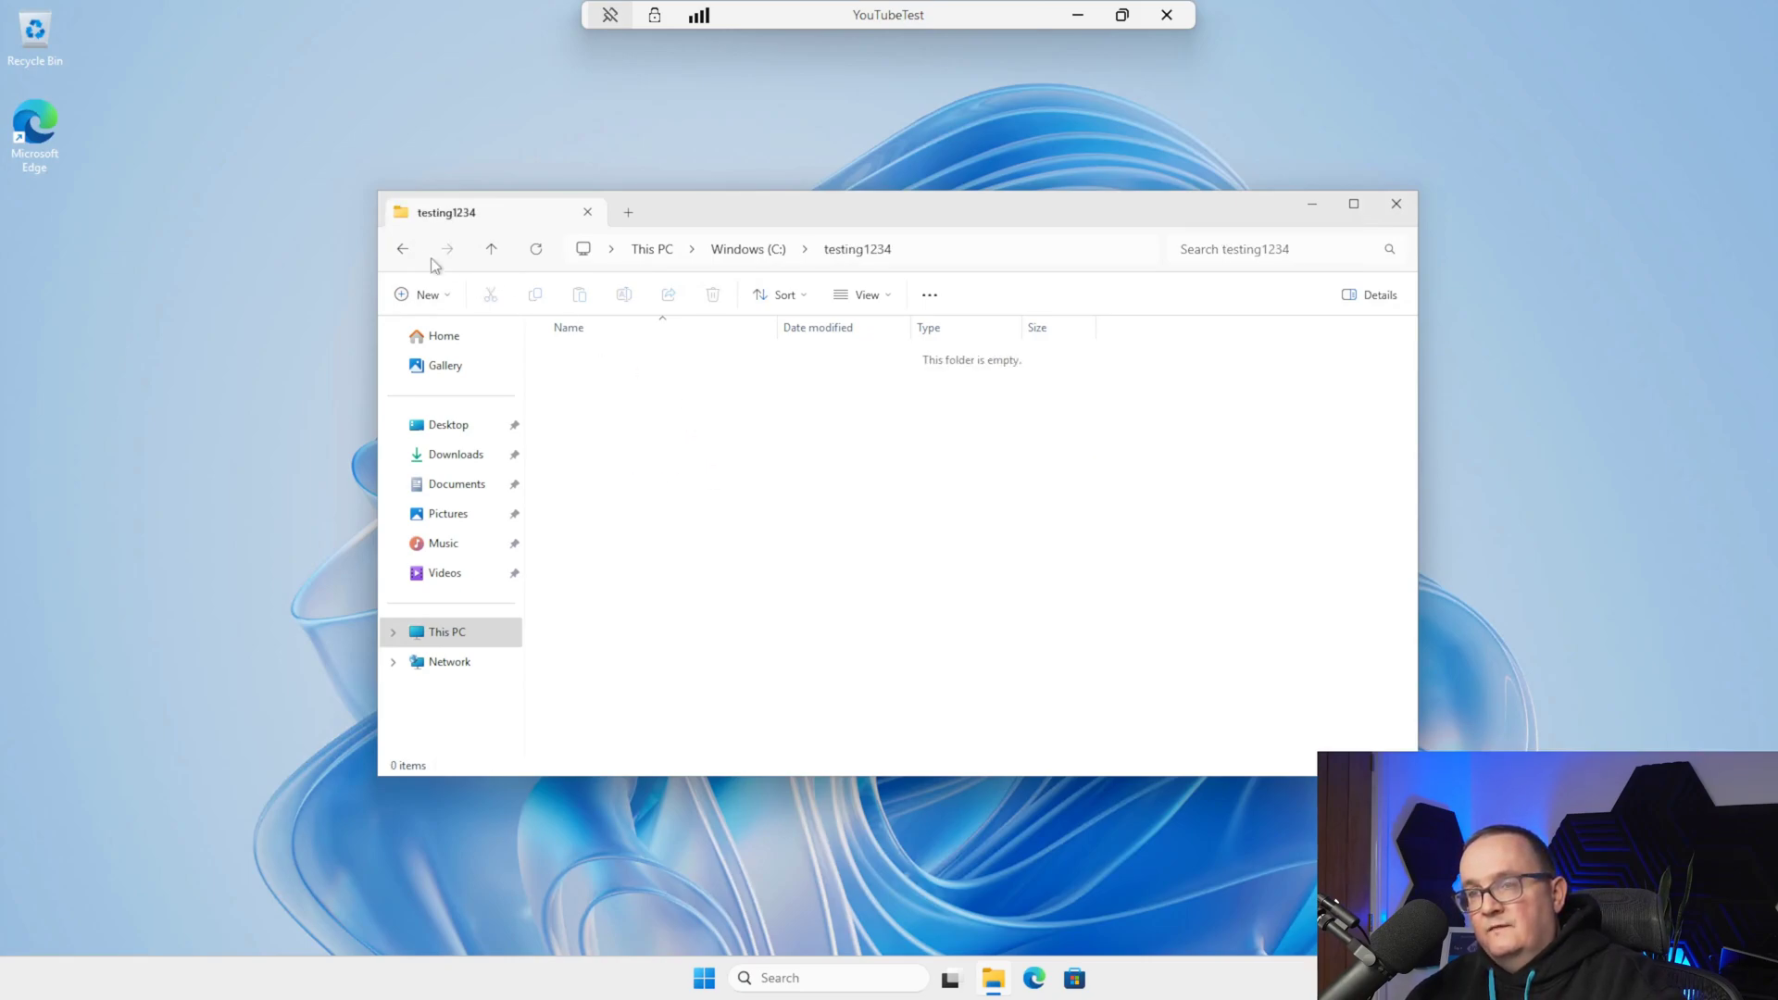
{"action": "left_click", "coordinate": [404, 249]}
{"action": "key", "text": "Up"}
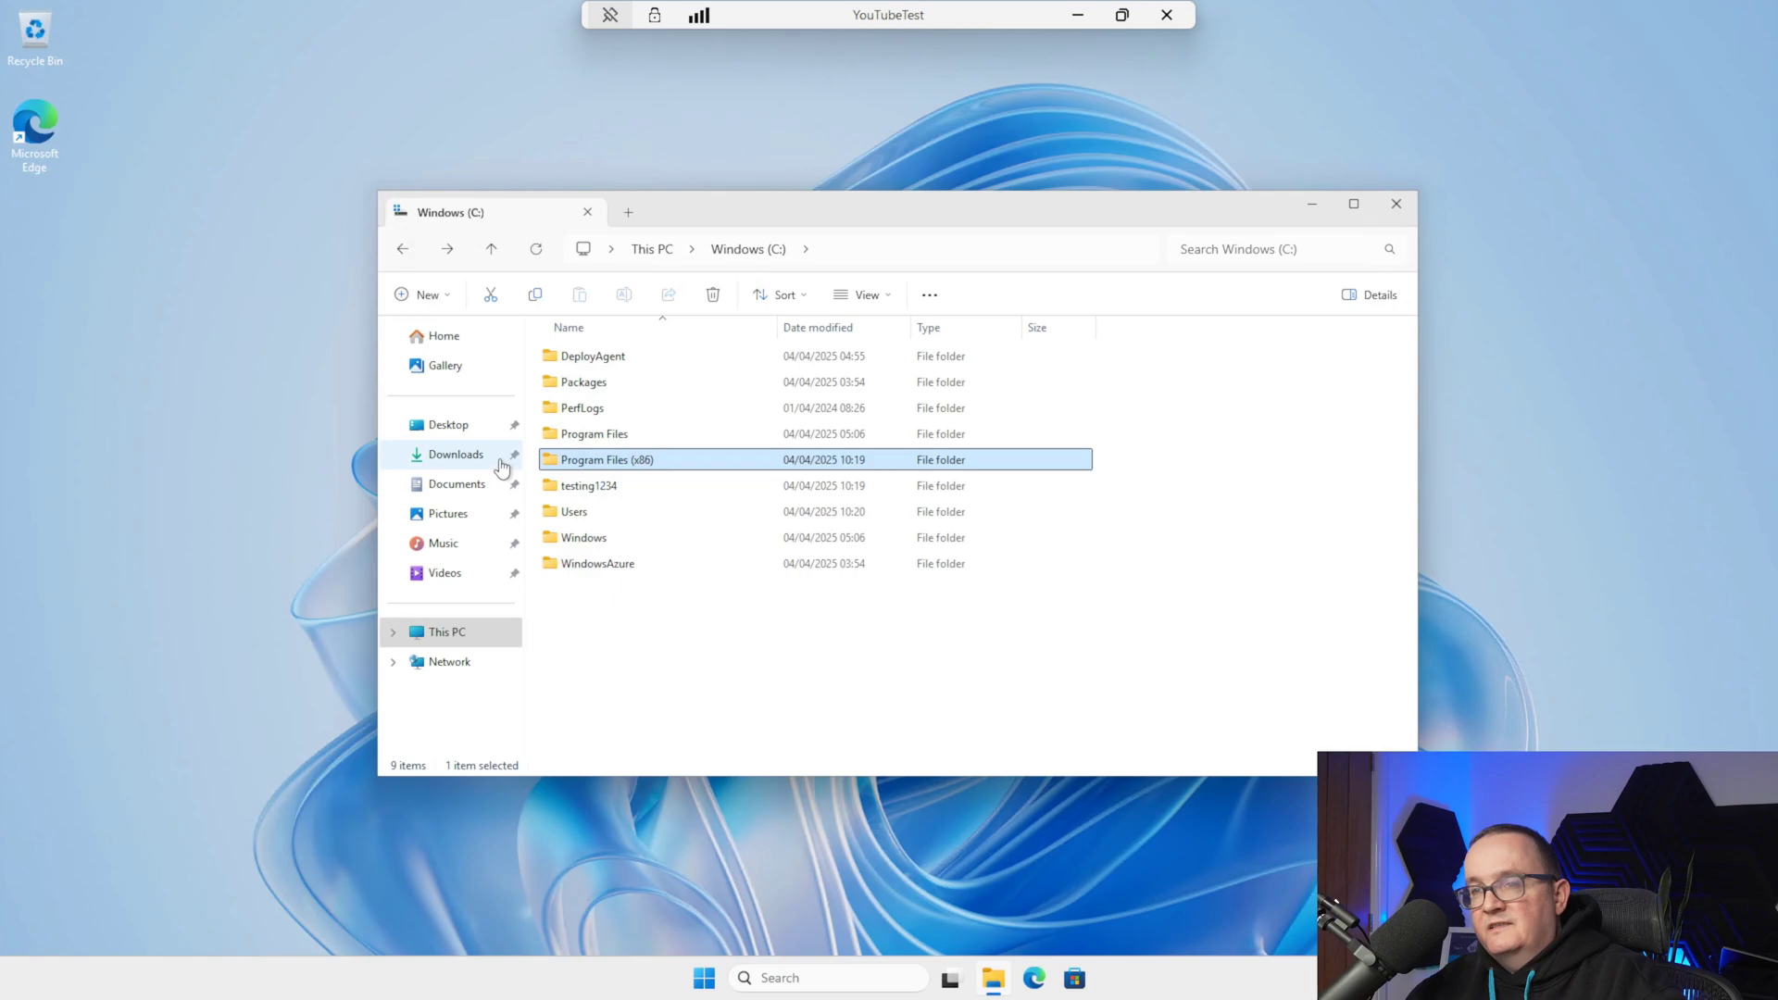
{"action": "left_click", "coordinate": [468, 482]}
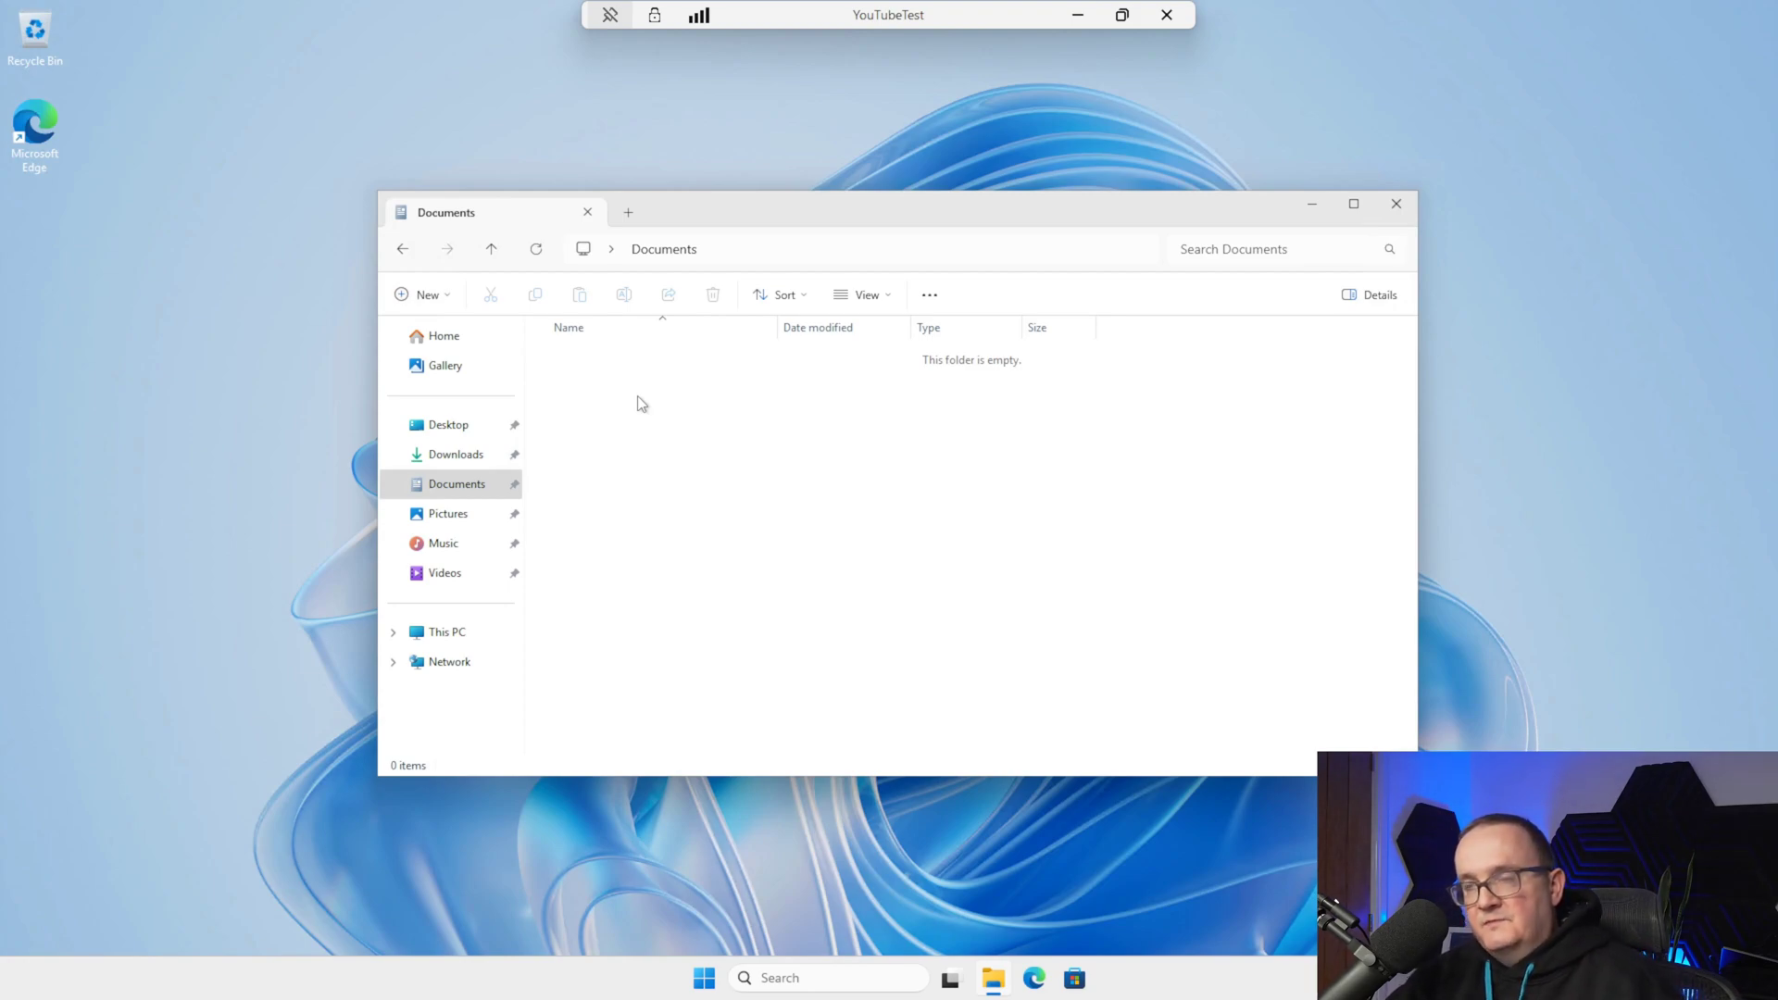
Return to Windows (C:) to show testing1234 persisting, then close File Explorer
{"action": "left_click", "coordinate": [446, 631]}
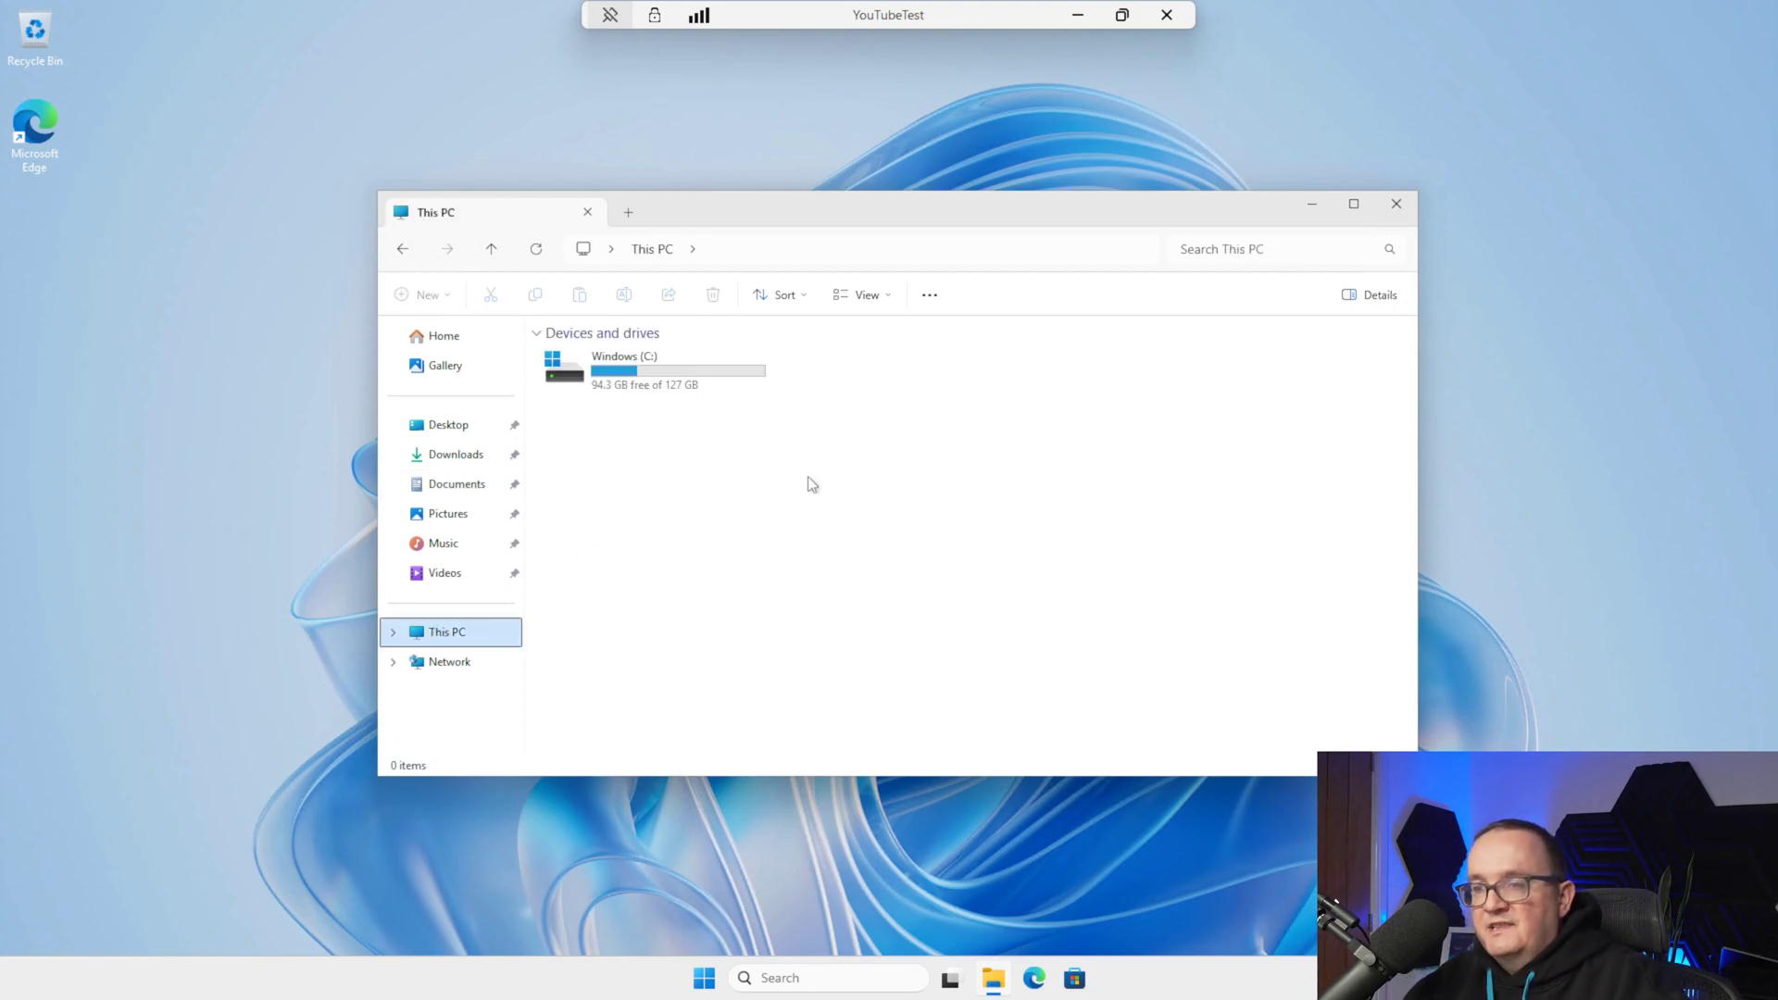
{"action": "double_click", "coordinate": [667, 372]}
{"action": "left_click", "coordinate": [600, 489]}
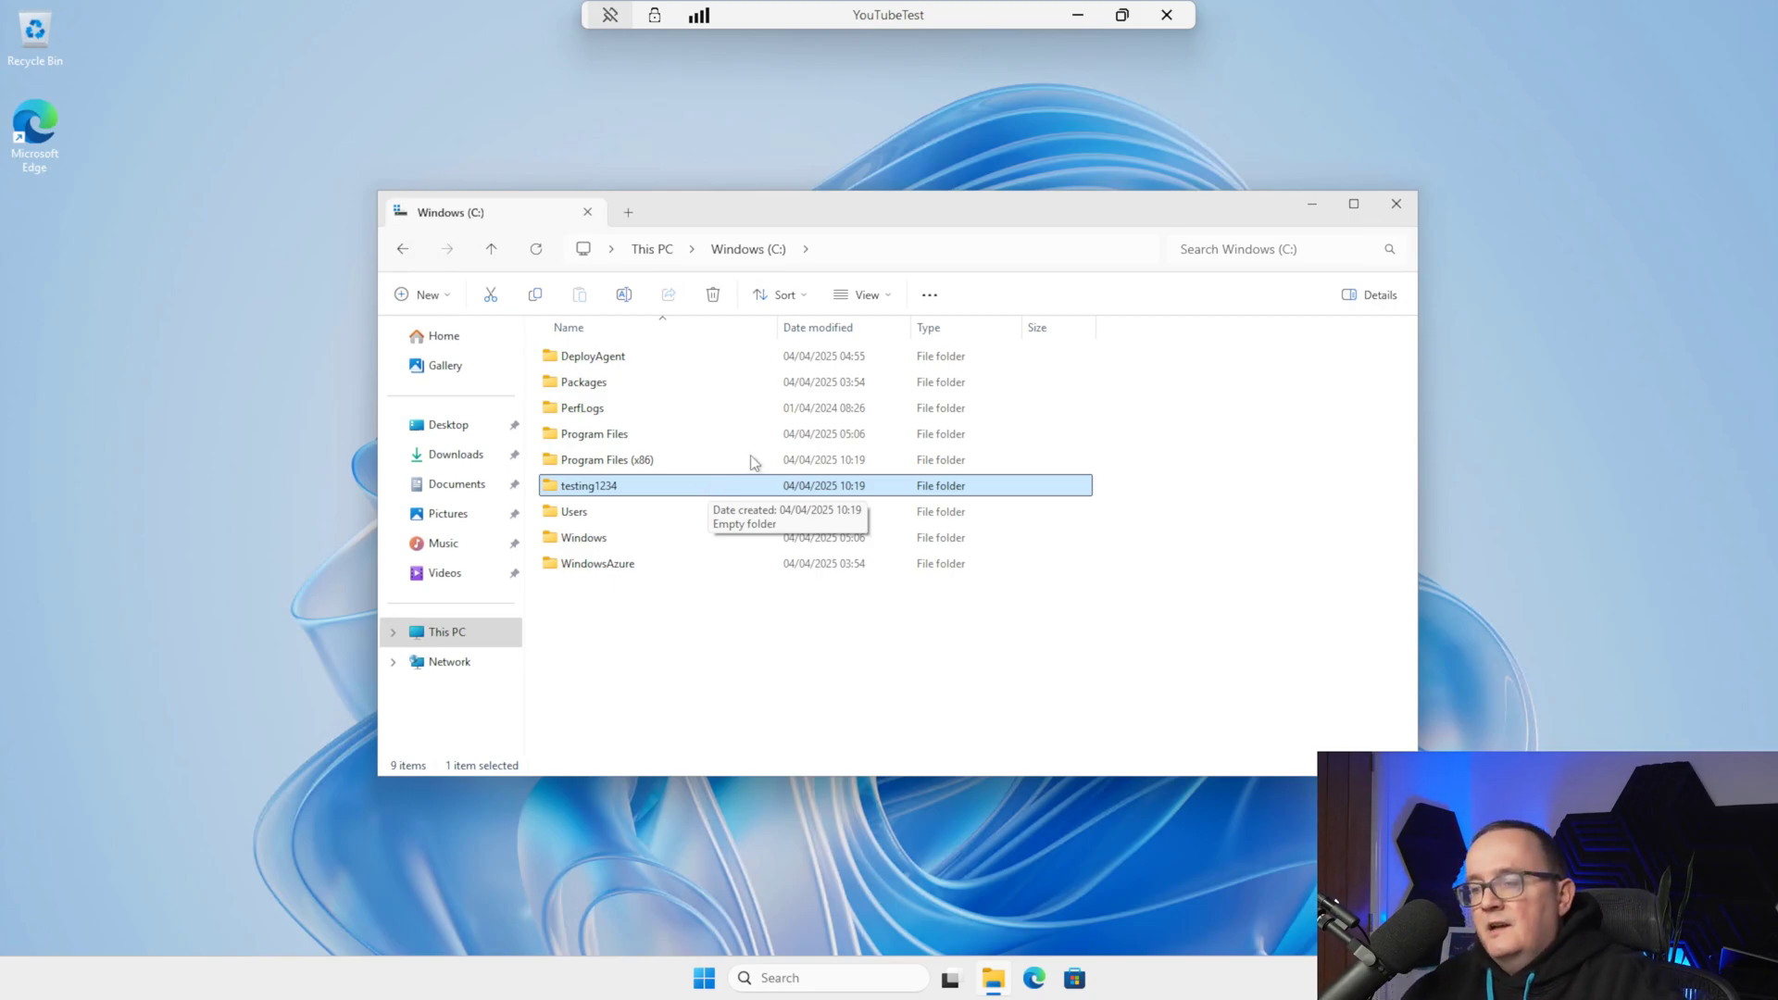
{"action": "left_click", "coordinate": [774, 365]}
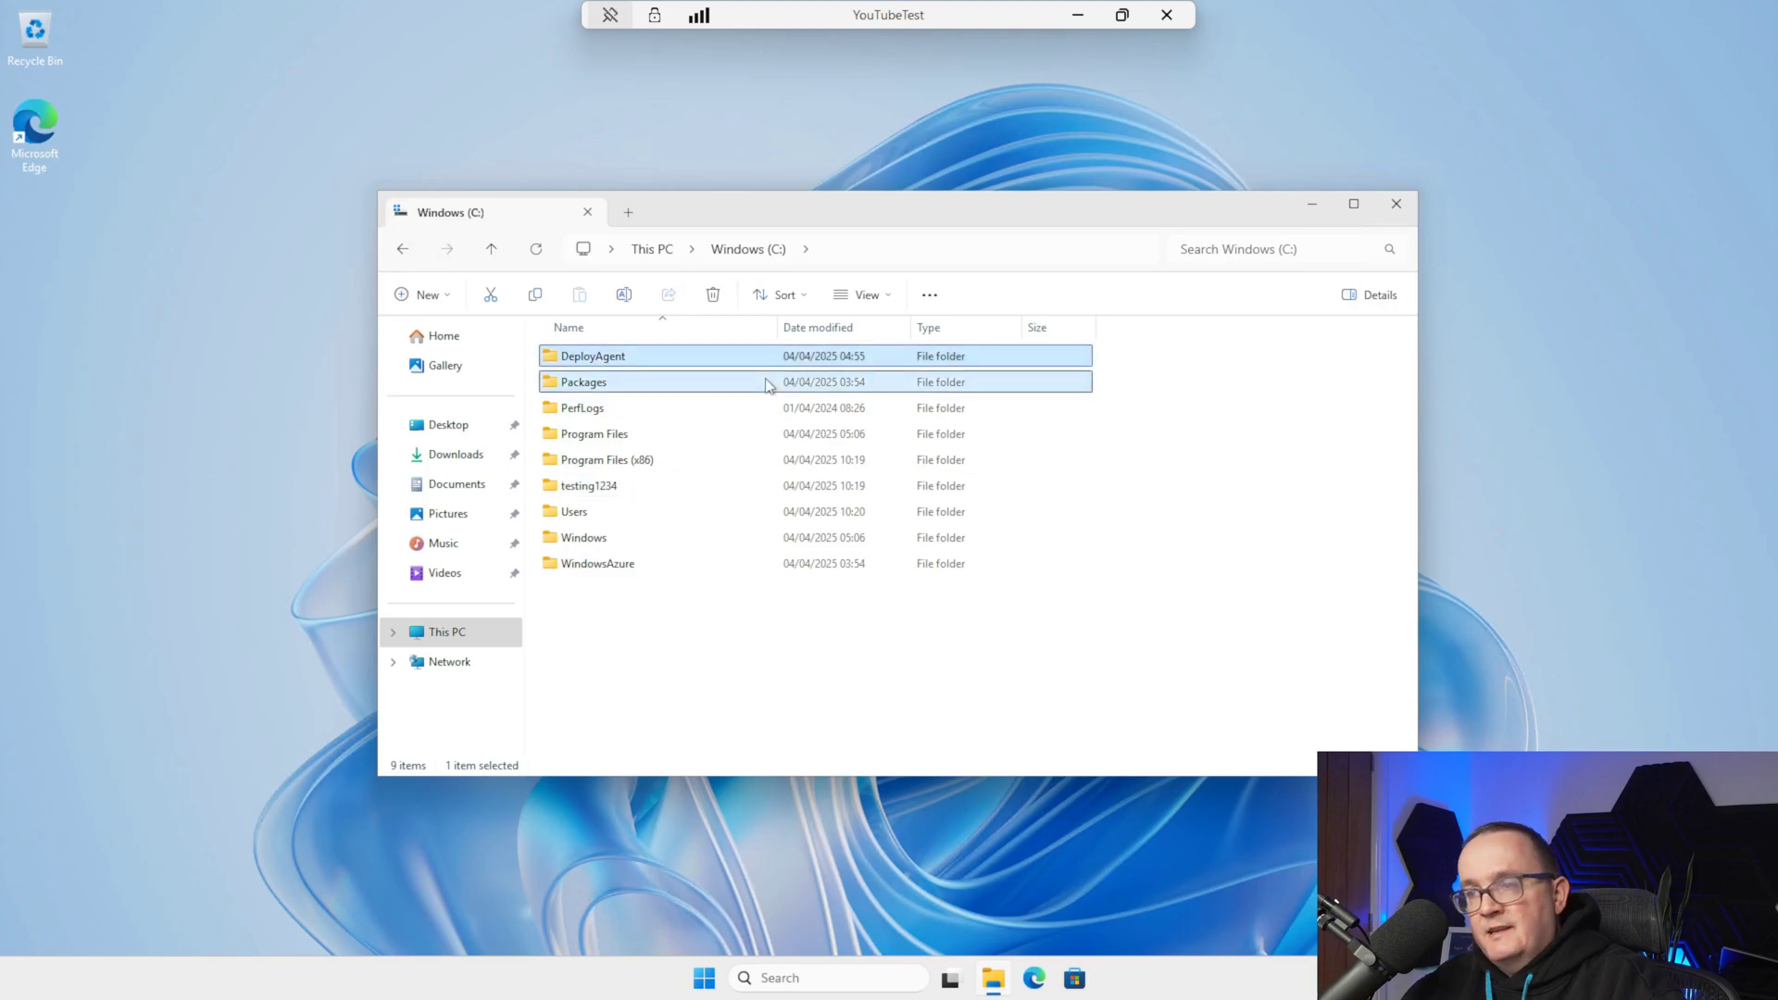
{"action": "left_click", "coordinate": [755, 383]}
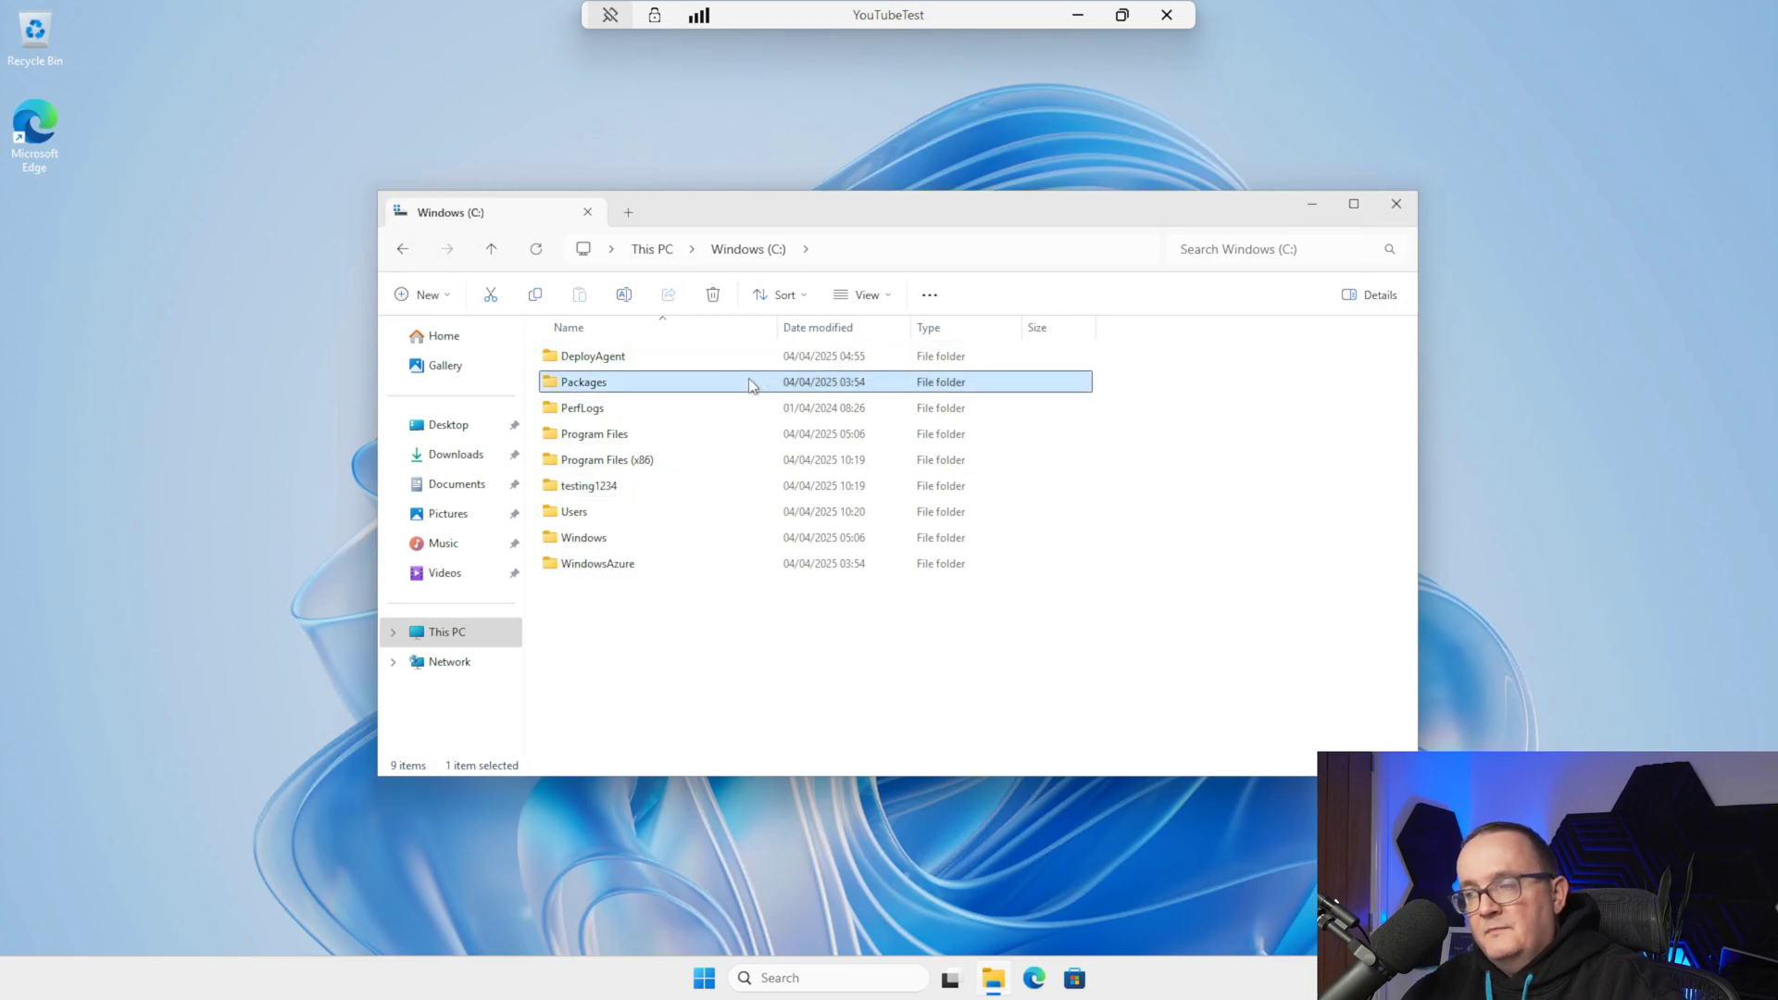
{"action": "left_click", "coordinate": [731, 615]}
{"action": "left_click", "coordinate": [1396, 205]}
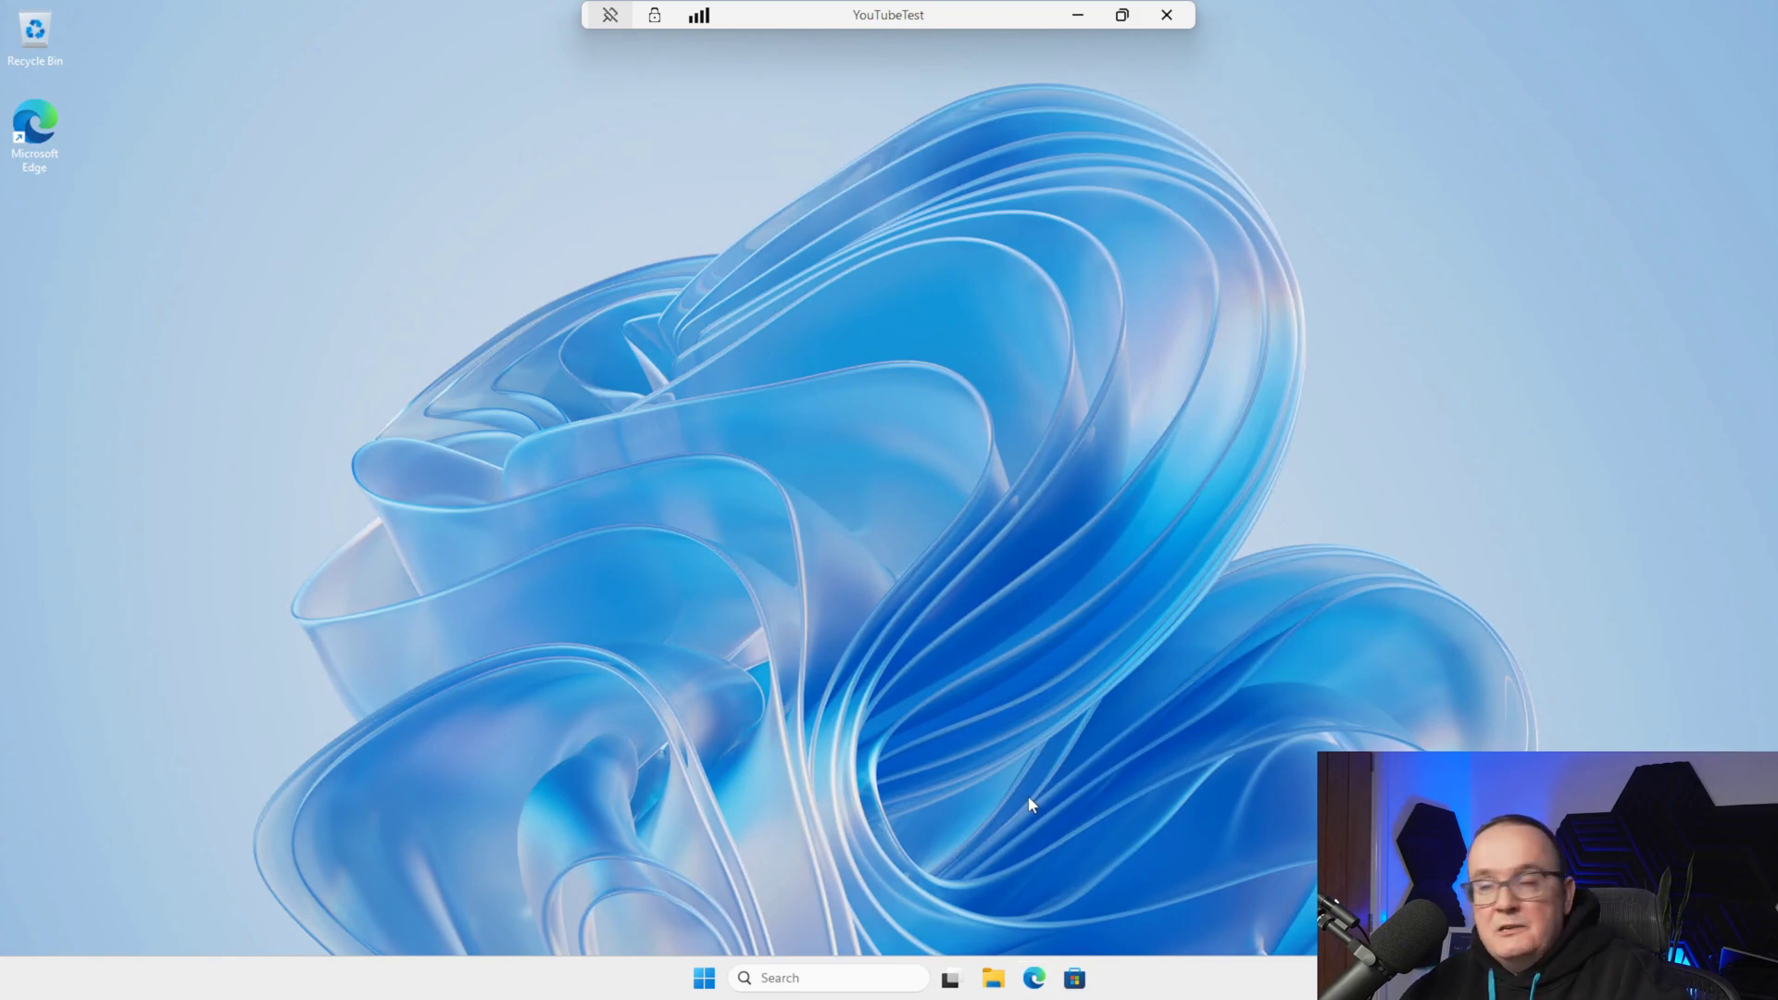
Expand the Cloud PC connection details showing good UDP quality, 26 ms round-trip and over 114 Mbps
{"action": "left_click", "coordinate": [710, 976]}
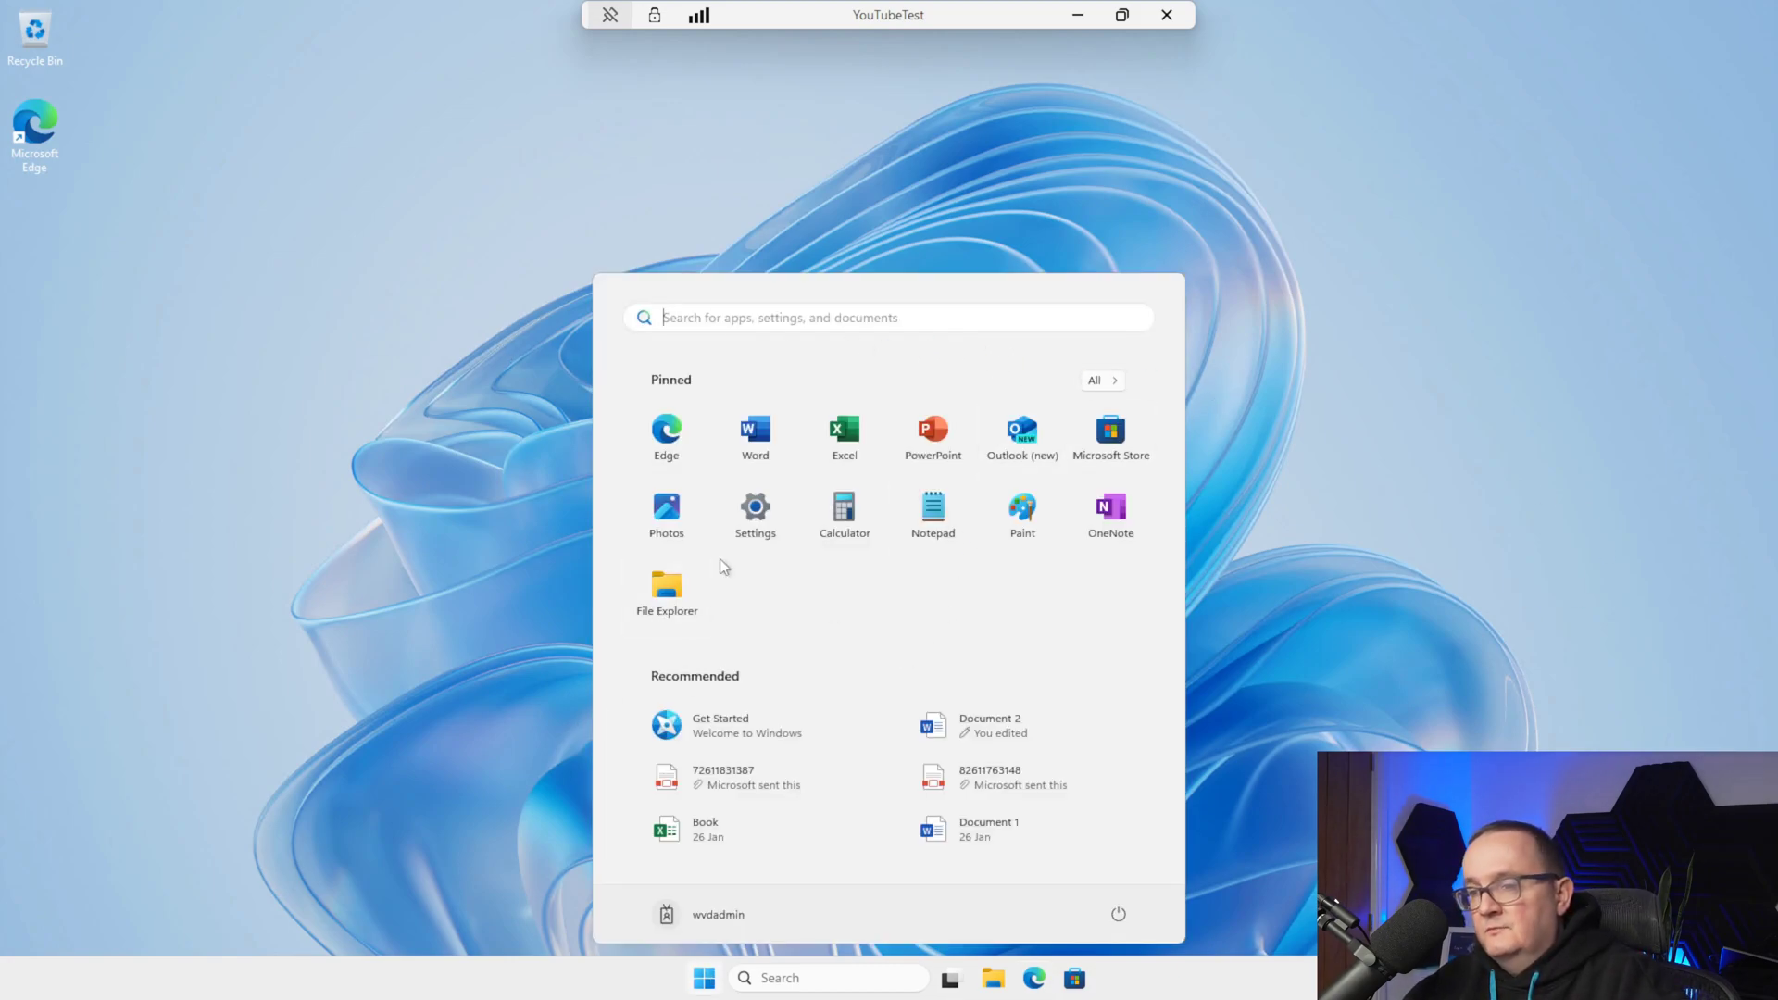
{"action": "left_click", "coordinate": [1248, 335]}
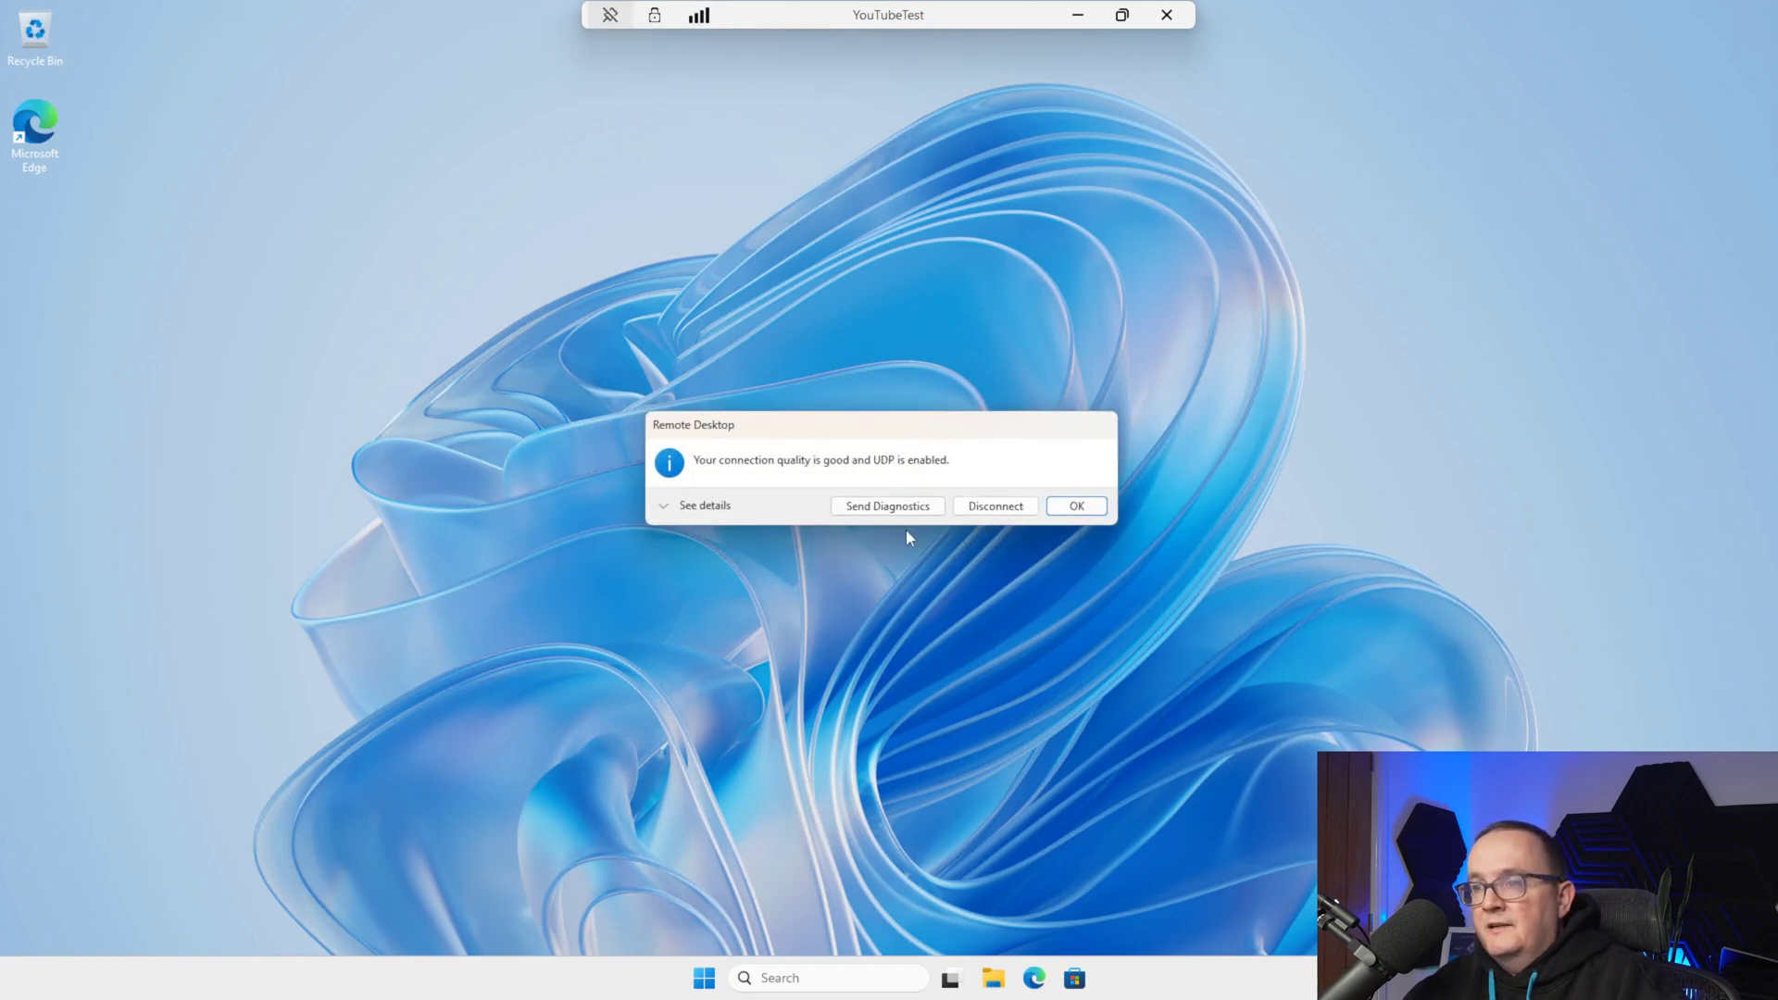
{"action": "left_click", "coordinate": [701, 505]}
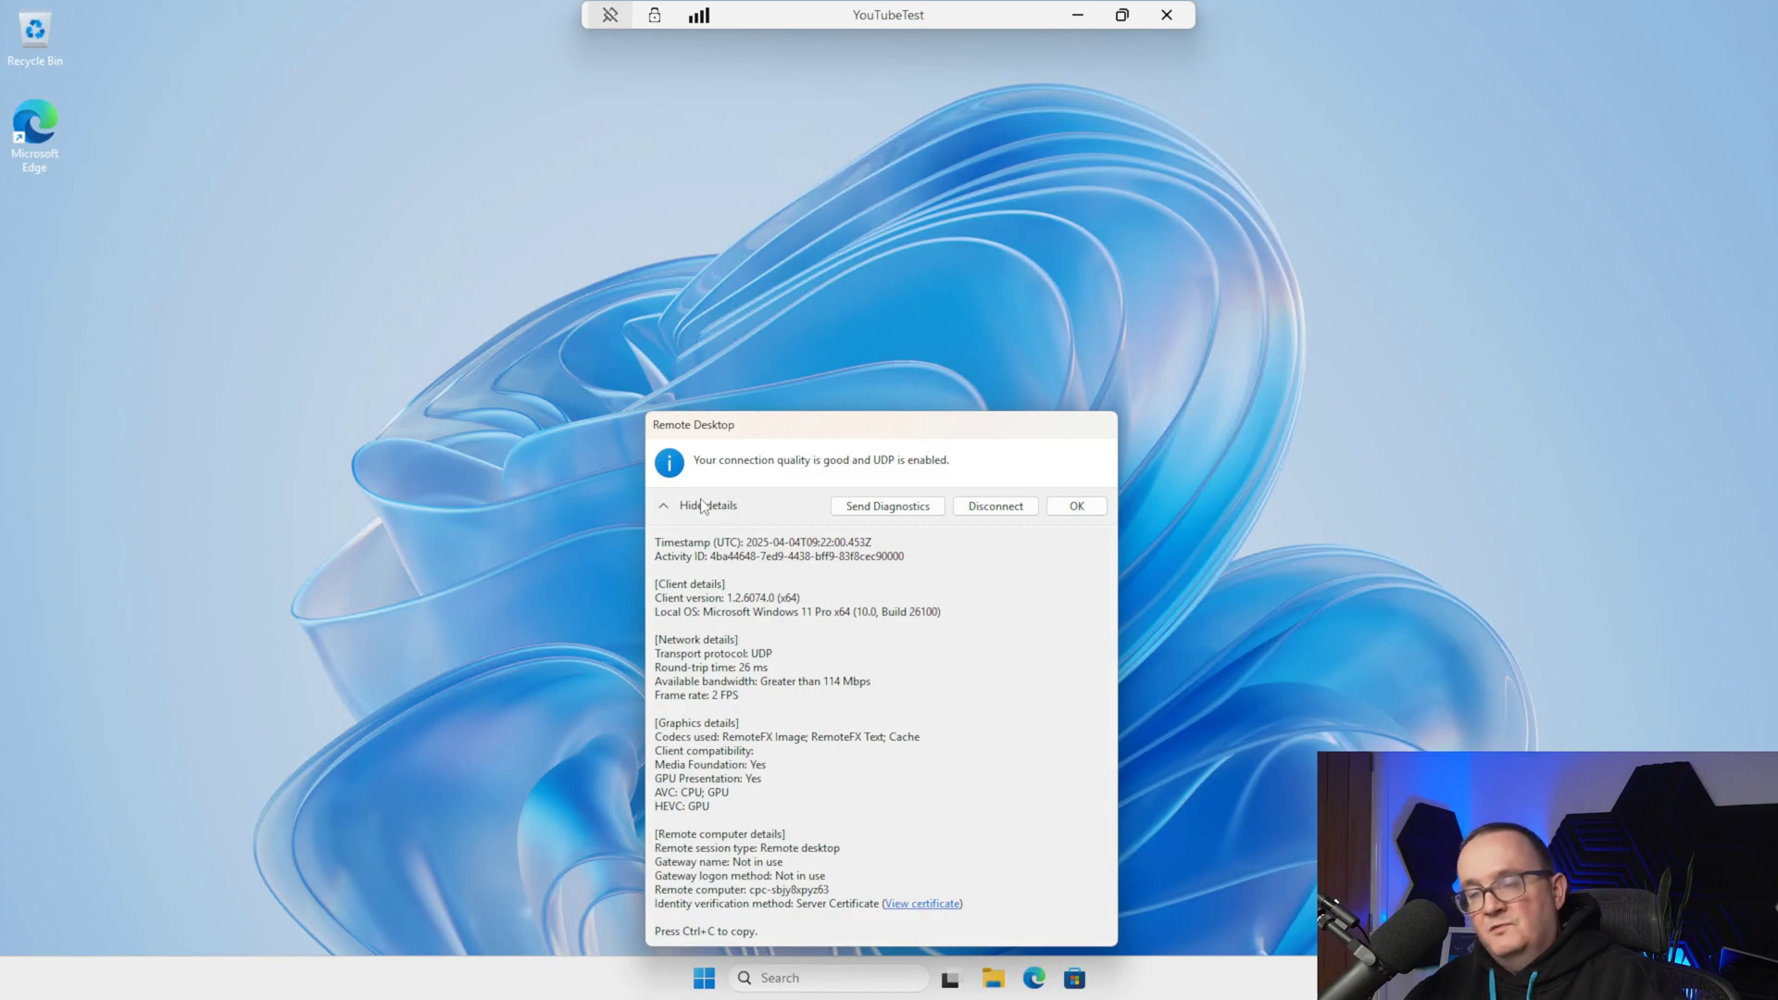